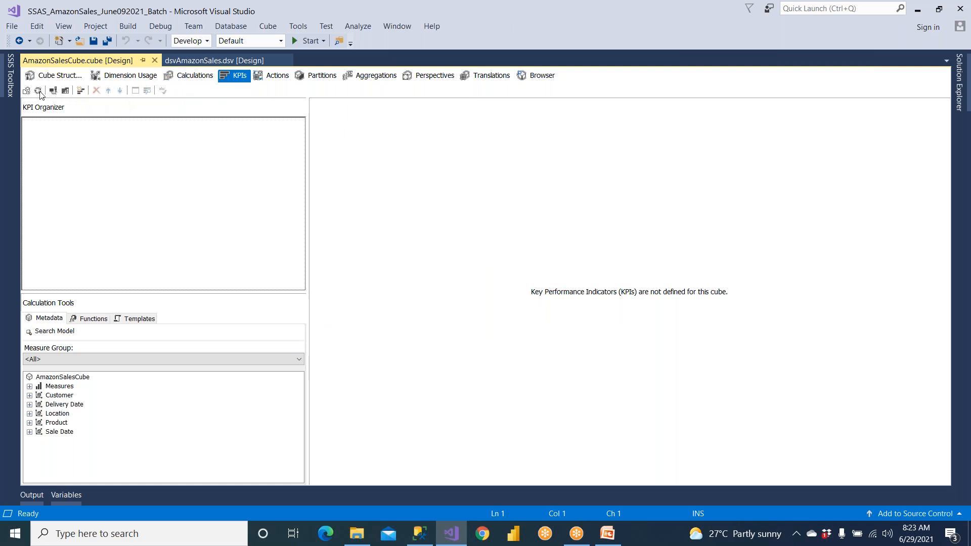
Add a new KPI to the cube, name it CustomerKPI, and keep <All> as its associated measure group
click(81, 91)
key(alt+Tab)
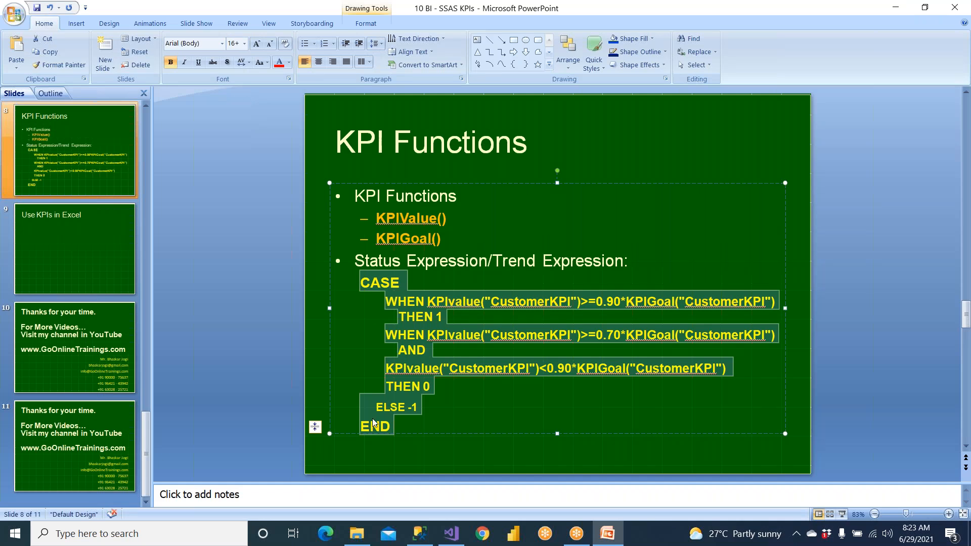
click(451, 533)
click(365, 141)
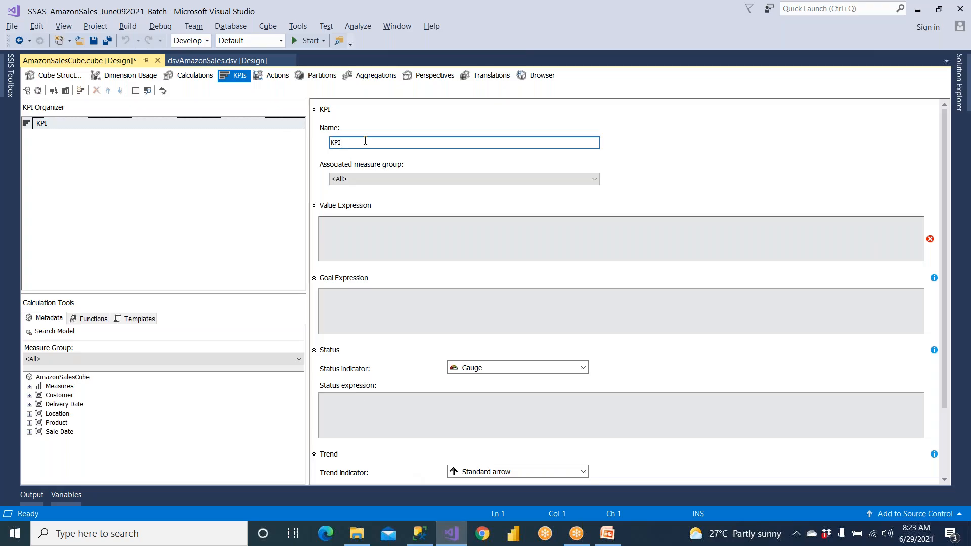
key(Left)
key(Left)
text(Customer)
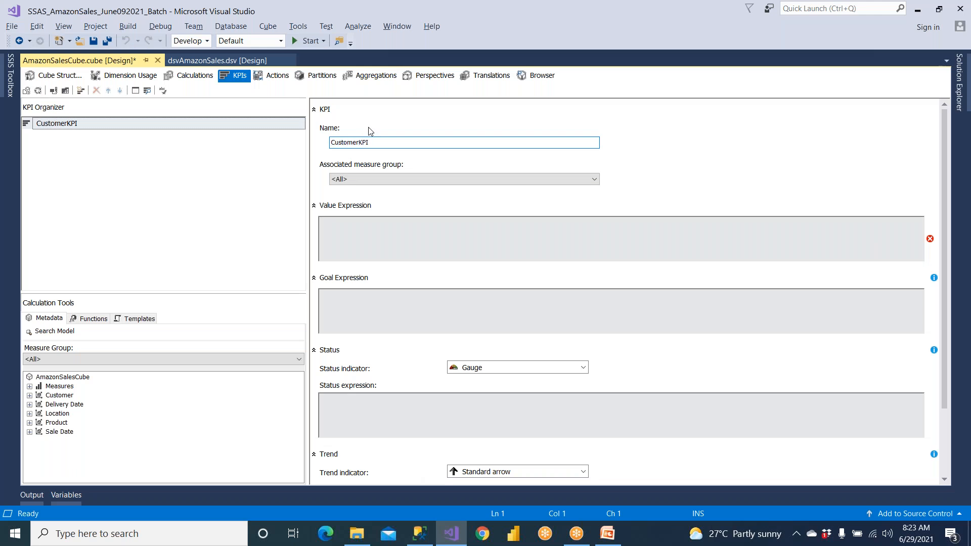
click(374, 179)
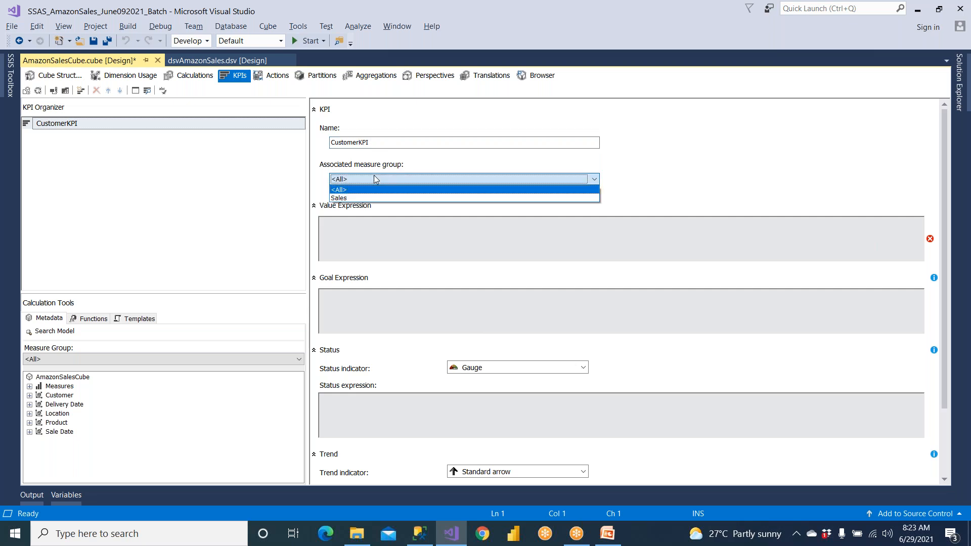
click(374, 179)
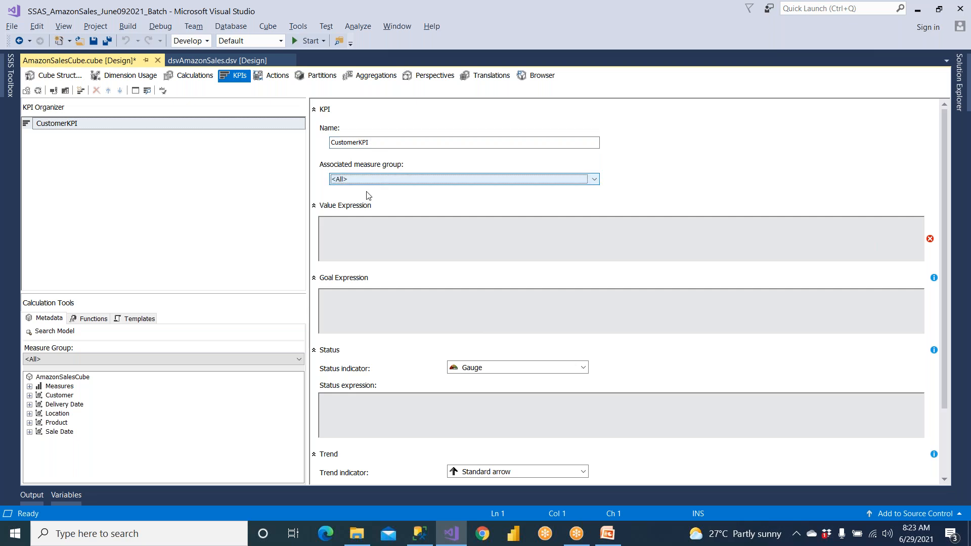
Set the KPI's value expression to [Measures].[Sales Amount] using the Sales Amount measure from the cube metadata
click(360, 223)
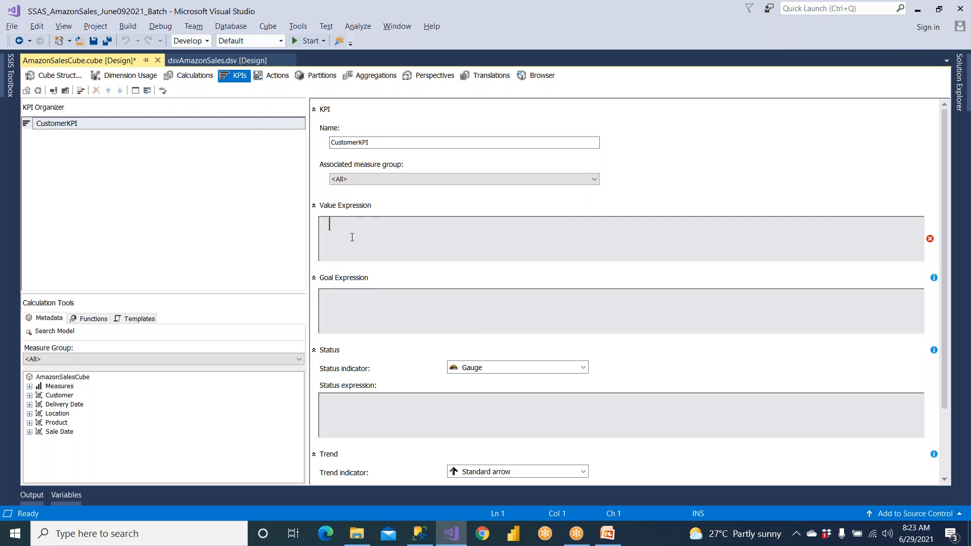
click(30, 386)
click(60, 397)
click(56, 406)
double_click(51, 406)
drag(85, 423, 356, 255)
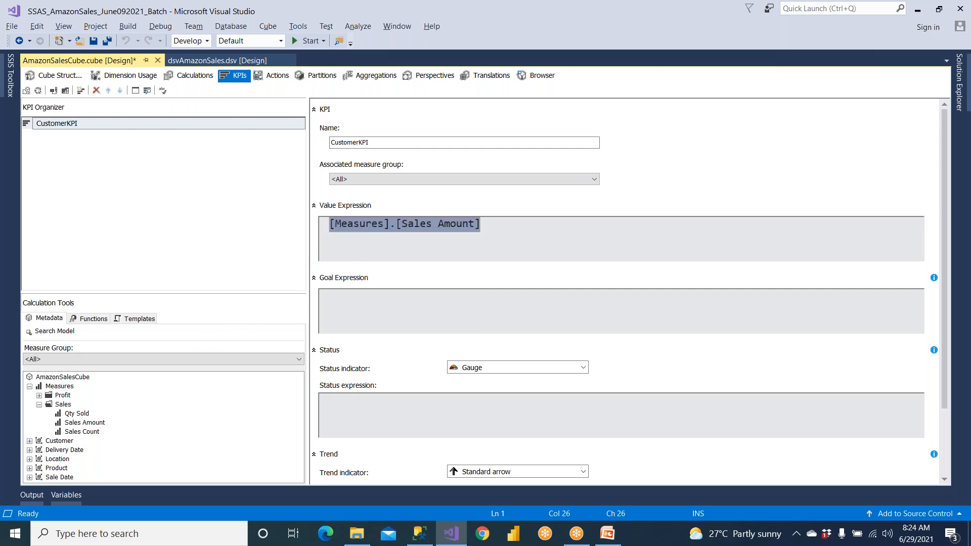
Set the goal expression to 100000 and paste the copied CASE statement with KPIvalue and KPIGoal as the status expression
click(350, 304)
text(10000)
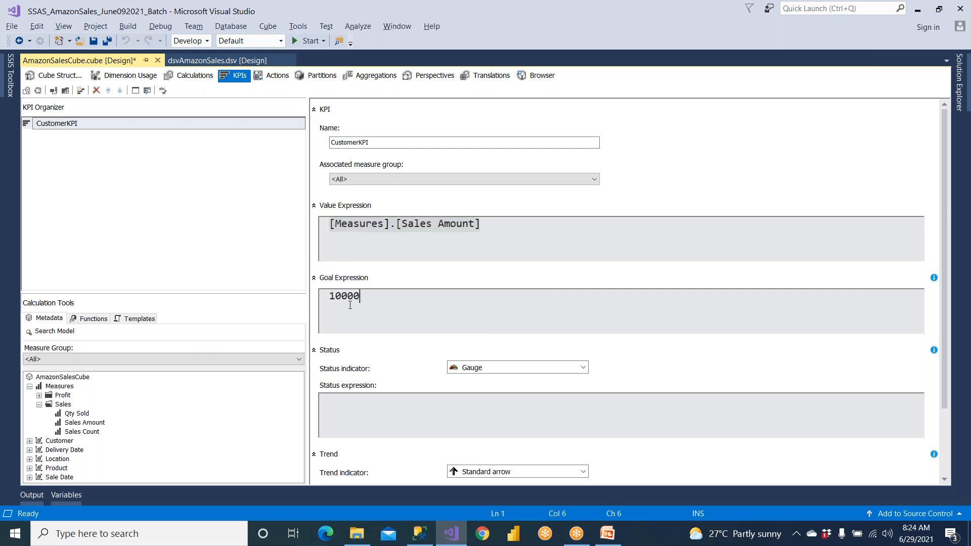
text(0)
click(355, 411)
text(CASE WHEN KPIvalue("CustomerKPI")>=0.90*KPIGoal("CustomerKPI") THEN 1 WHEN KPIvalue("CustomerKPI")>=0.70*KPIGoal("CustomerKPI") AND KPIvalue("CustomerKPI")<0.90*KPIGoal("CustomerKPI") THEN 0     ELSE -1 END)
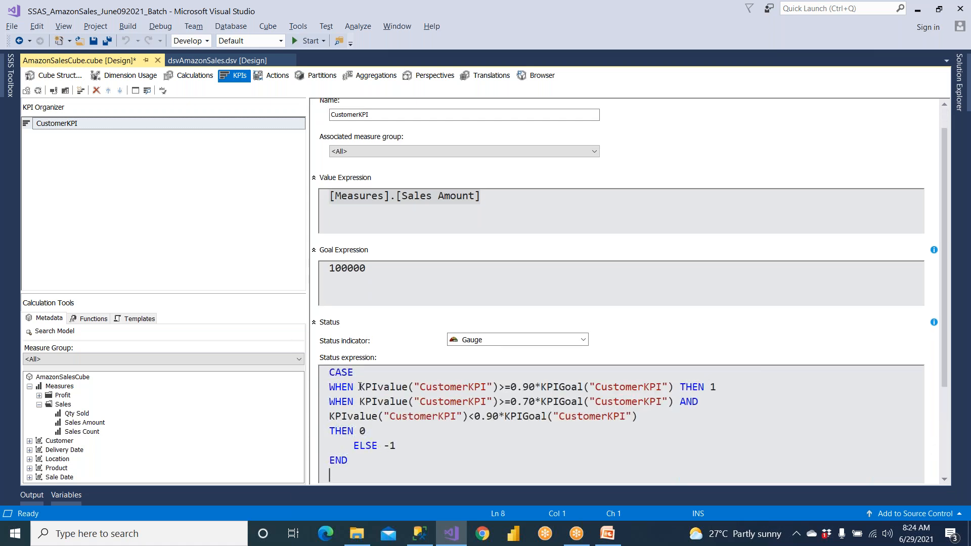
Examine the status expression's first condition, relating KPIvalue and 0.90*KPIGoal to the value and goal expressions
drag(360, 387, 414, 387)
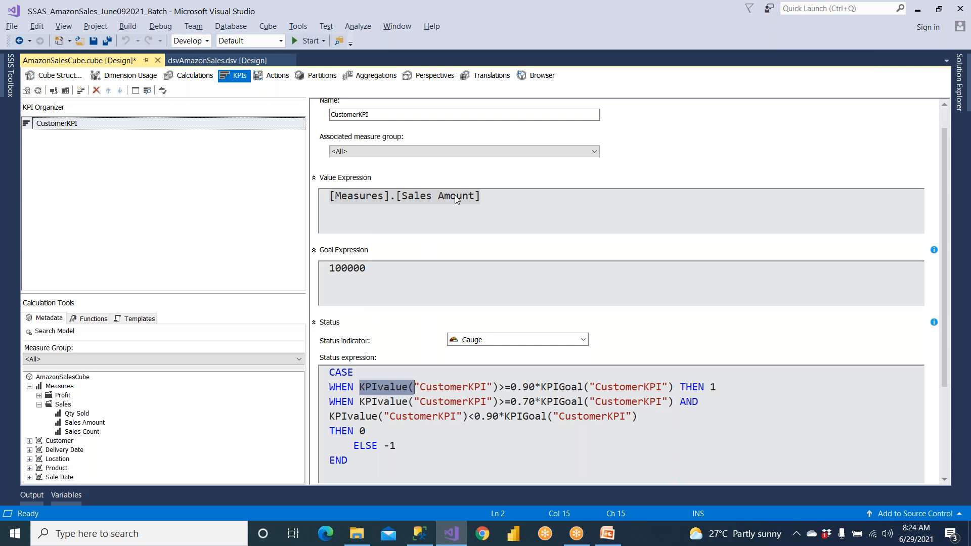
click(499, 387)
drag(499, 387, 536, 389)
click(552, 389)
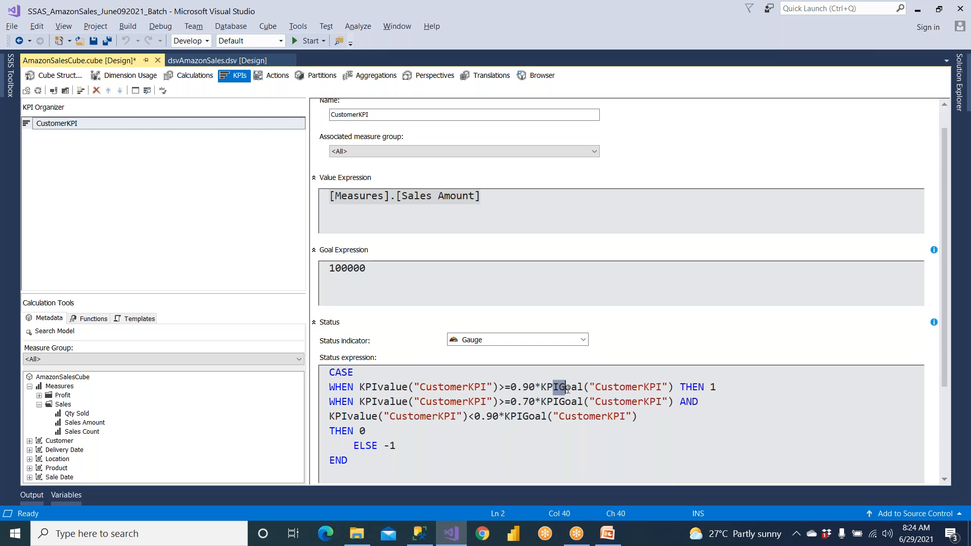
drag(366, 269, 318, 269)
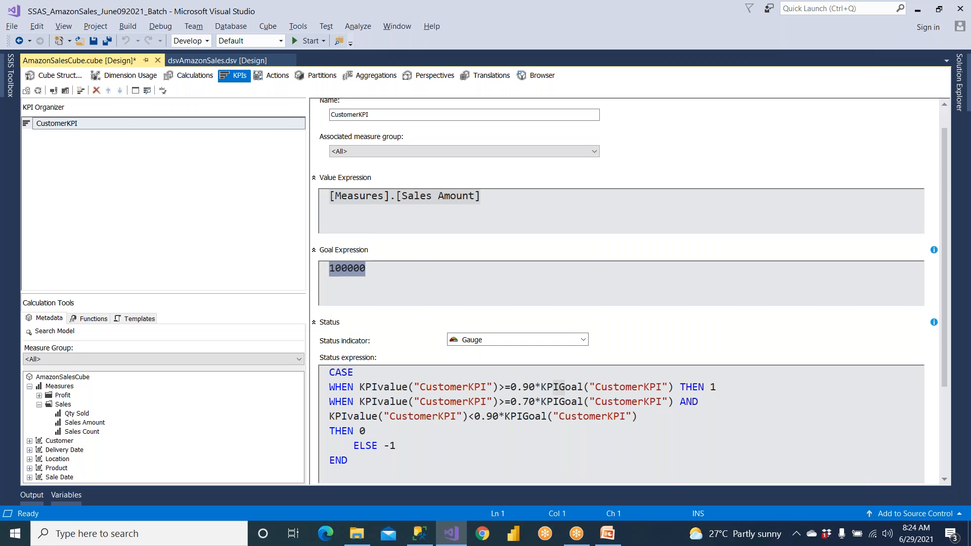
drag(541, 387, 584, 387)
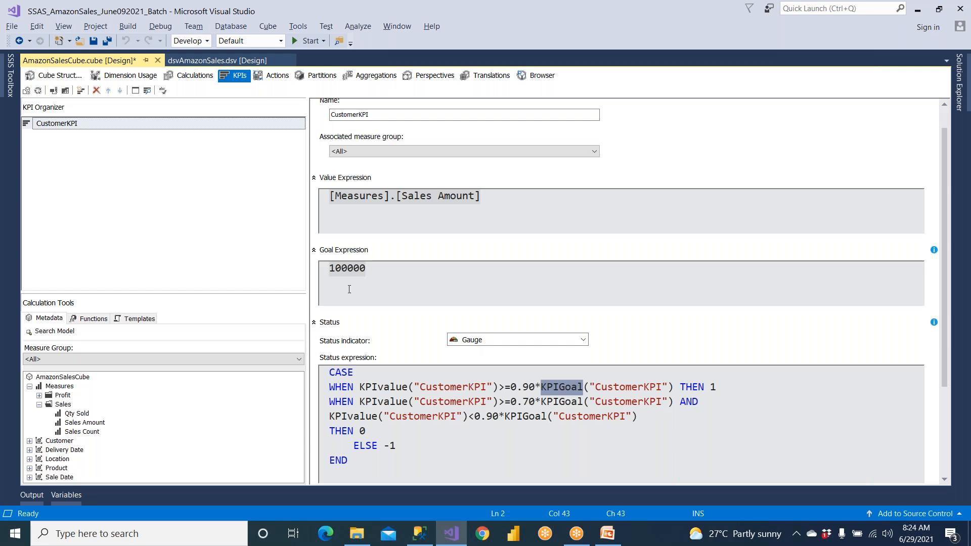
drag(370, 275, 328, 269)
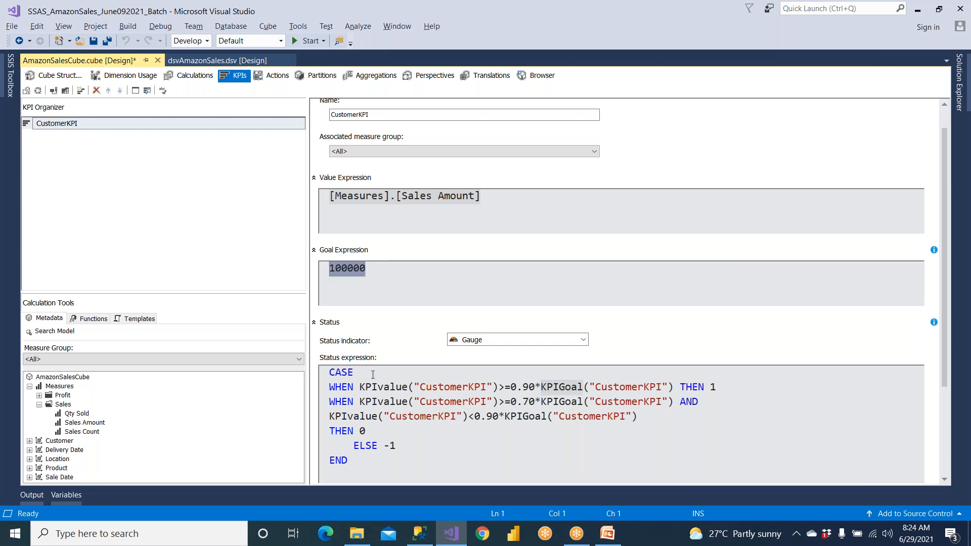
drag(360, 387, 408, 388)
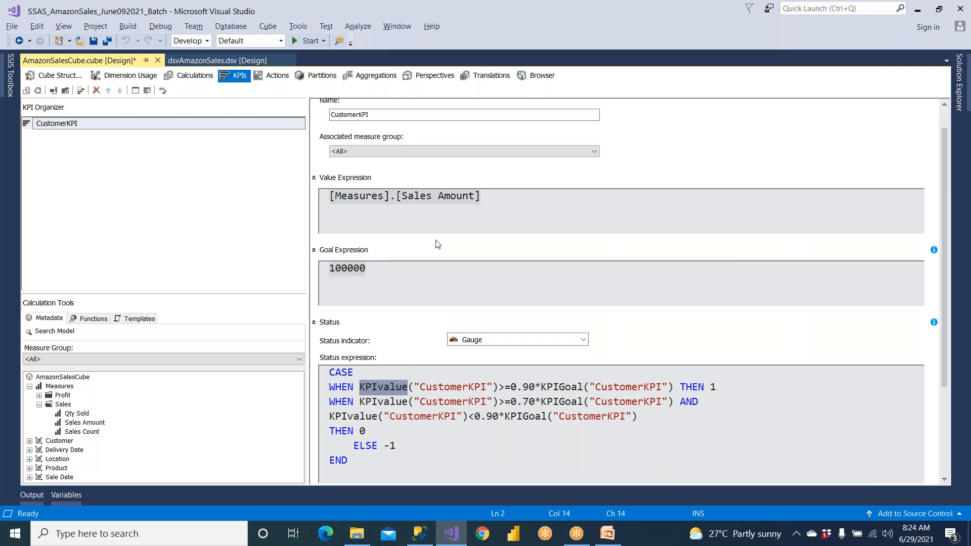
drag(480, 198, 323, 199)
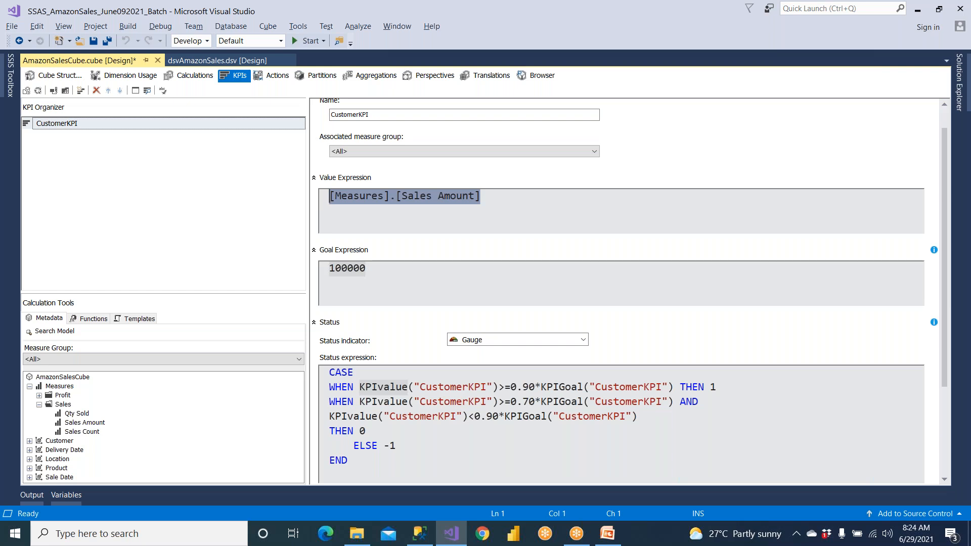
drag(498, 388, 535, 389)
drag(708, 387, 726, 387)
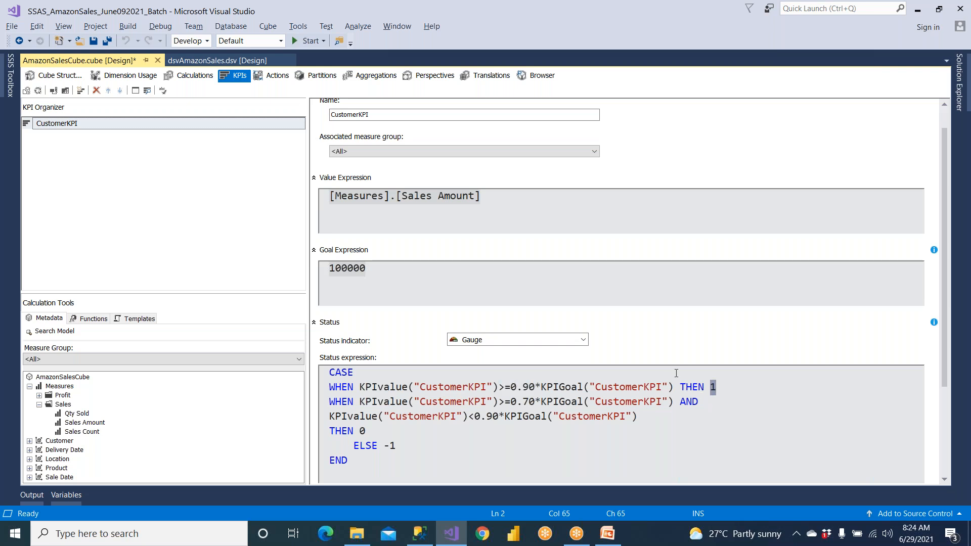
Examine the 0.70 and 0.90 thresholds and the results 1, 0 and -1 across the whole status CASE statement
drag(505, 402, 529, 402)
click(482, 426)
click(493, 416)
drag(353, 446, 403, 446)
click(473, 455)
drag(523, 390, 546, 388)
drag(708, 387, 740, 388)
drag(510, 401, 544, 402)
drag(474, 416, 505, 416)
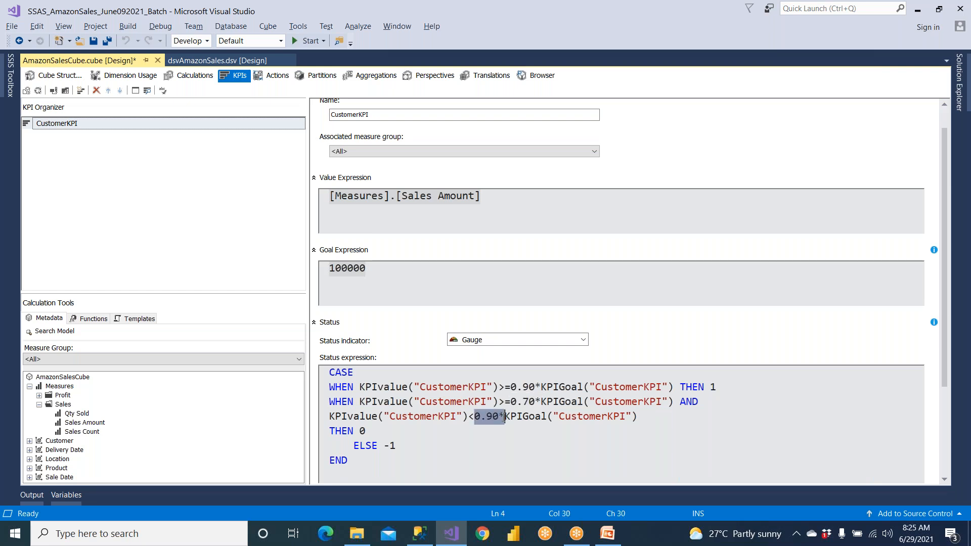
double_click(362, 431)
drag(383, 445, 431, 449)
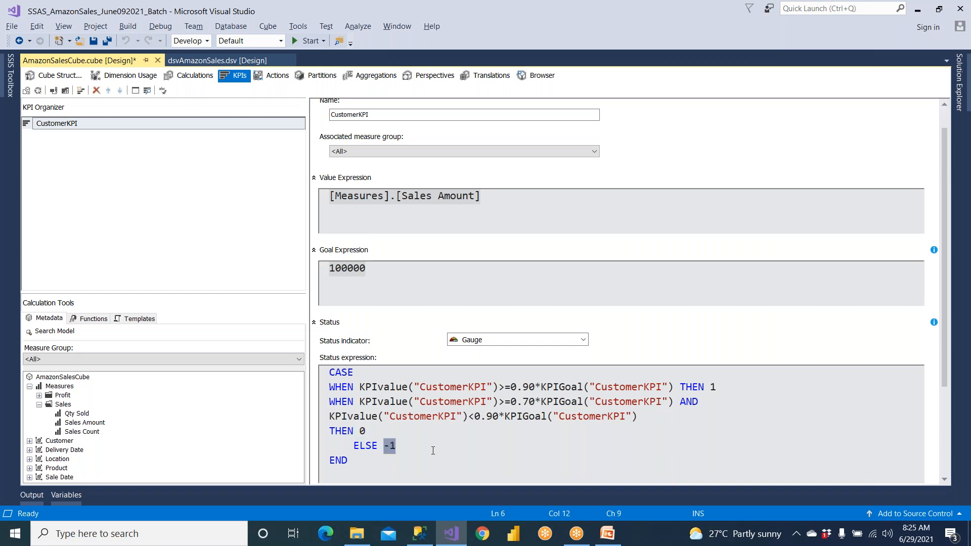
click(353, 387)
drag(323, 373, 329, 470)
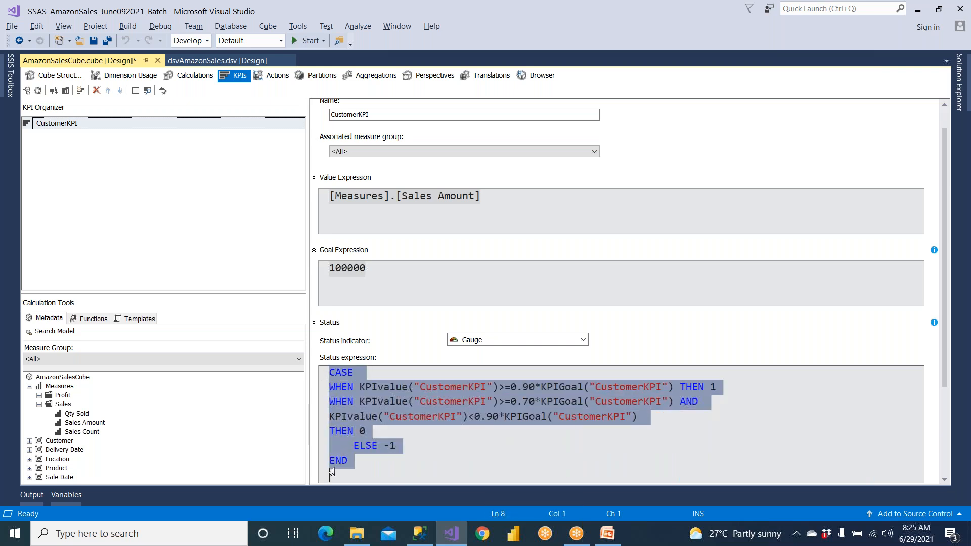
click(465, 460)
Review how KPIvalue and KPIGoal in the status conditions draw on the Sales Amount measure and the 100000 goal
drag(358, 388, 415, 387)
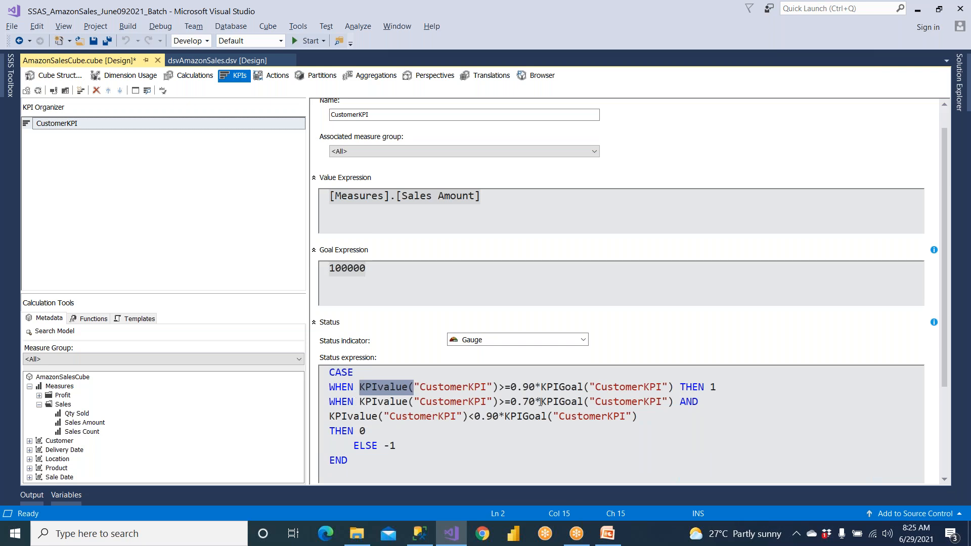
drag(540, 402, 585, 402)
drag(354, 387, 408, 387)
click(462, 207)
drag(480, 197, 323, 200)
click(381, 268)
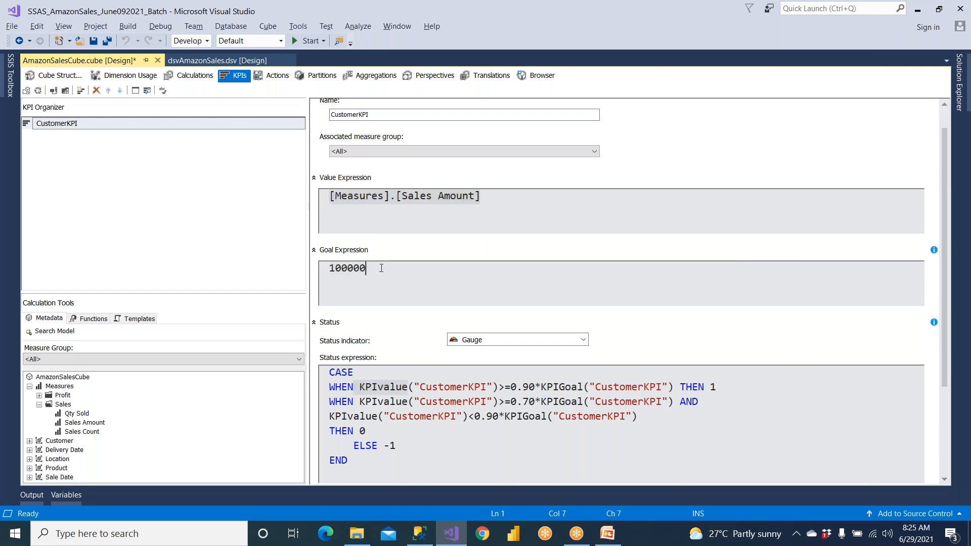
drag(381, 268, 315, 265)
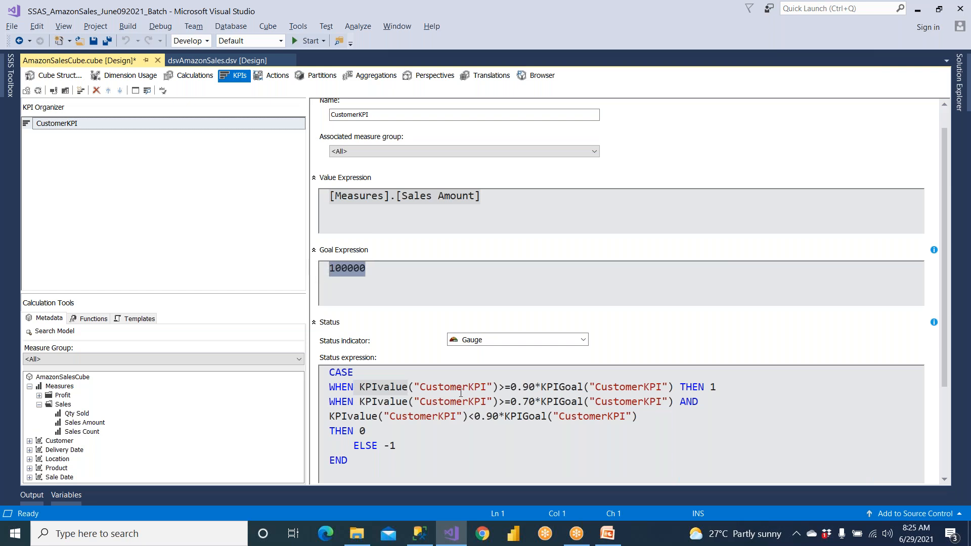
drag(505, 387, 535, 387)
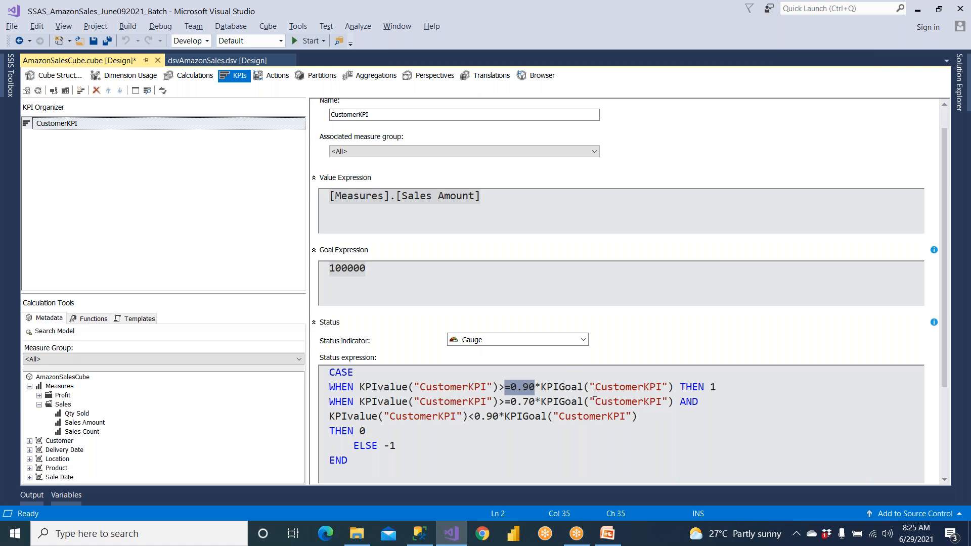
drag(594, 392, 601, 393)
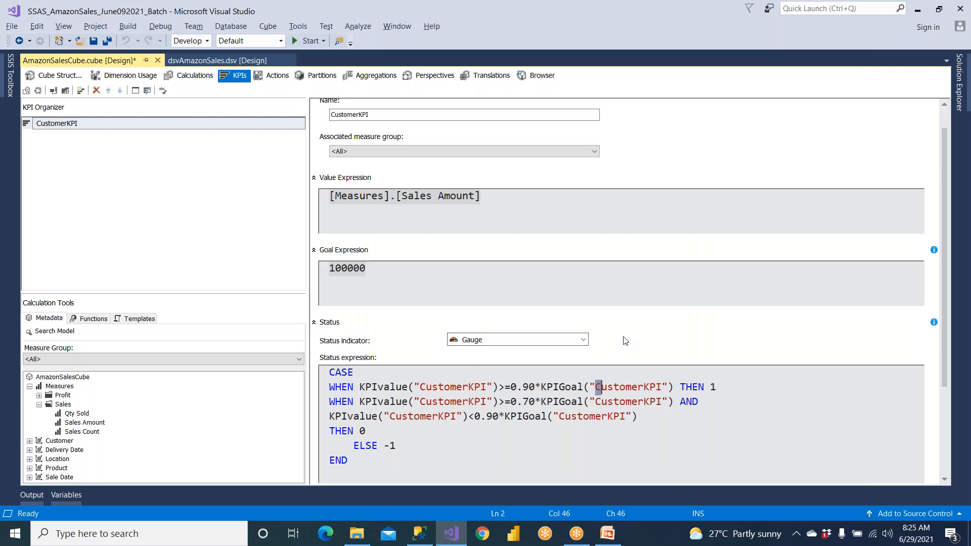
Change the KPI's status indicator to Shapes and check the first condition's THEN result in the status expression
click(582, 339)
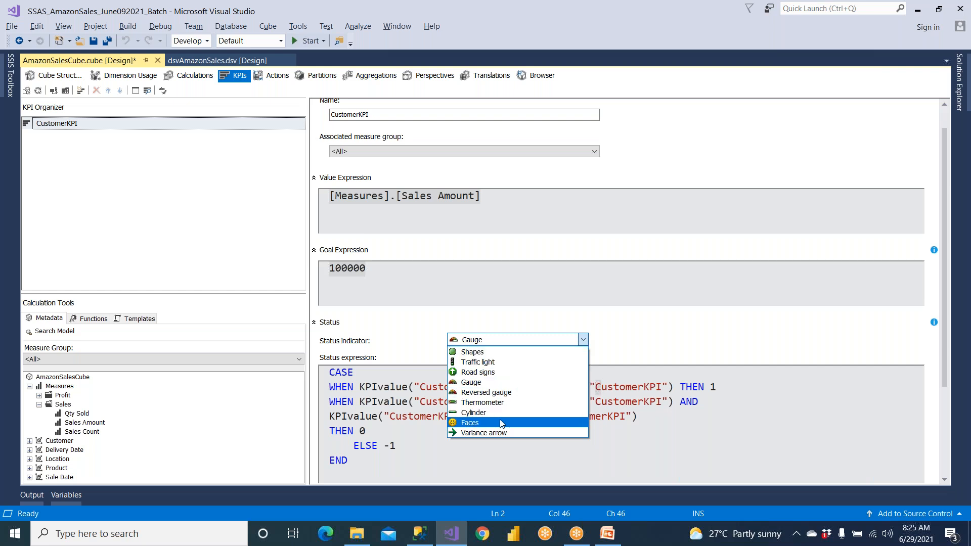
click(498, 353)
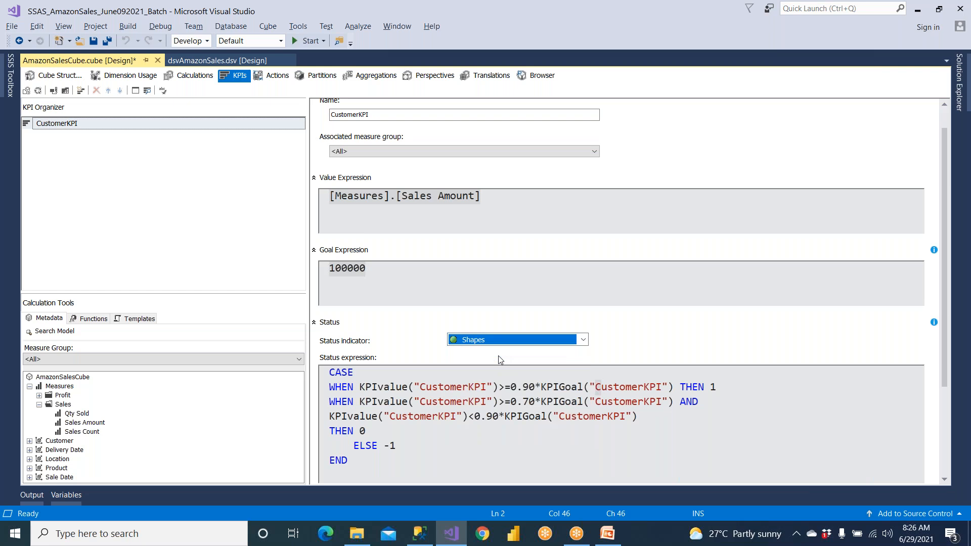
click(630, 330)
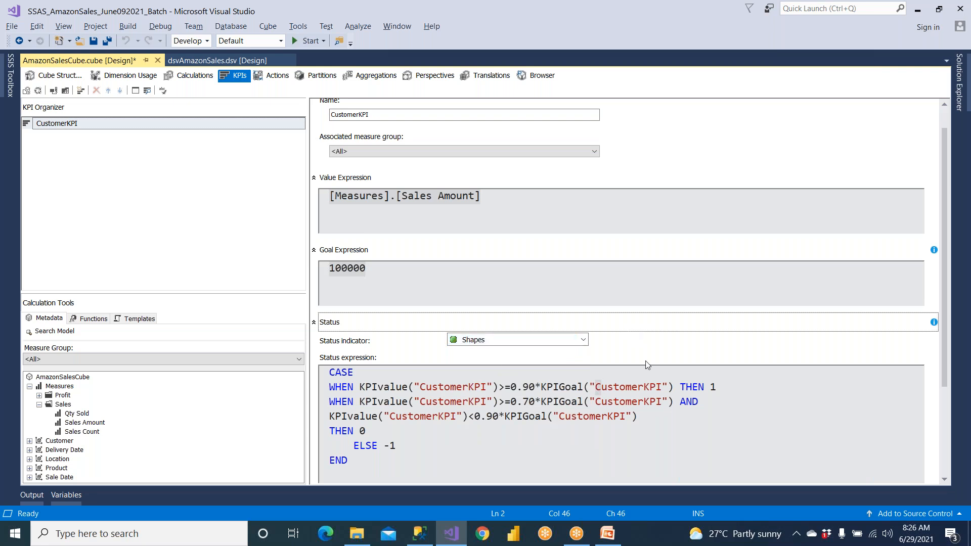
double_click(712, 387)
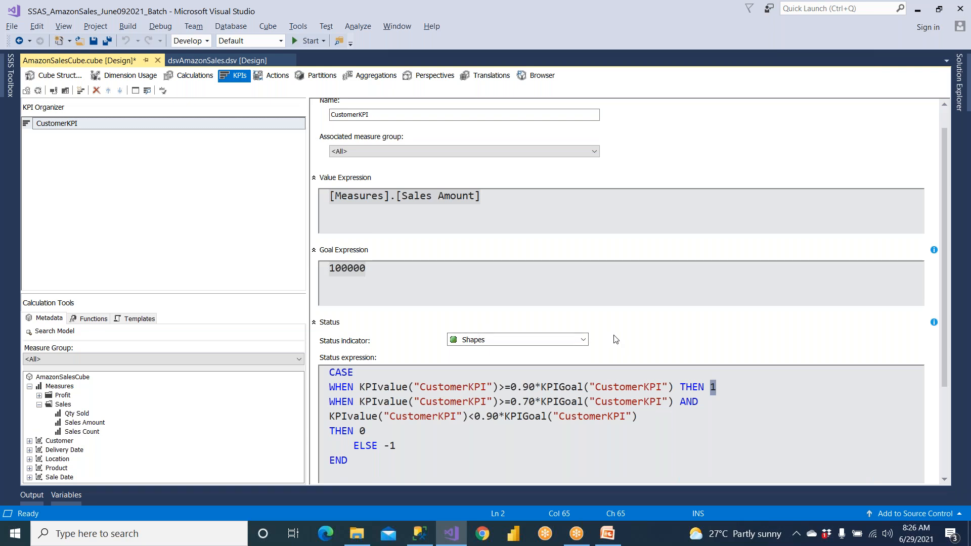
Paste the same CustomerKPI CASE statement as the trend expression and check the pasted code
scroll(615, 339, down, 2)
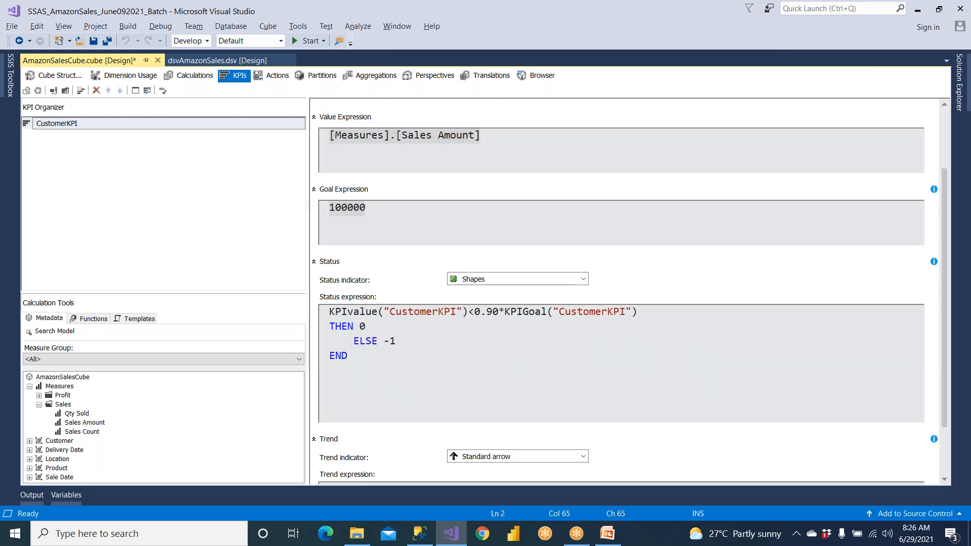
scroll(721, 340, up, 1)
click(947, 478)
scroll(948, 479, down, 3)
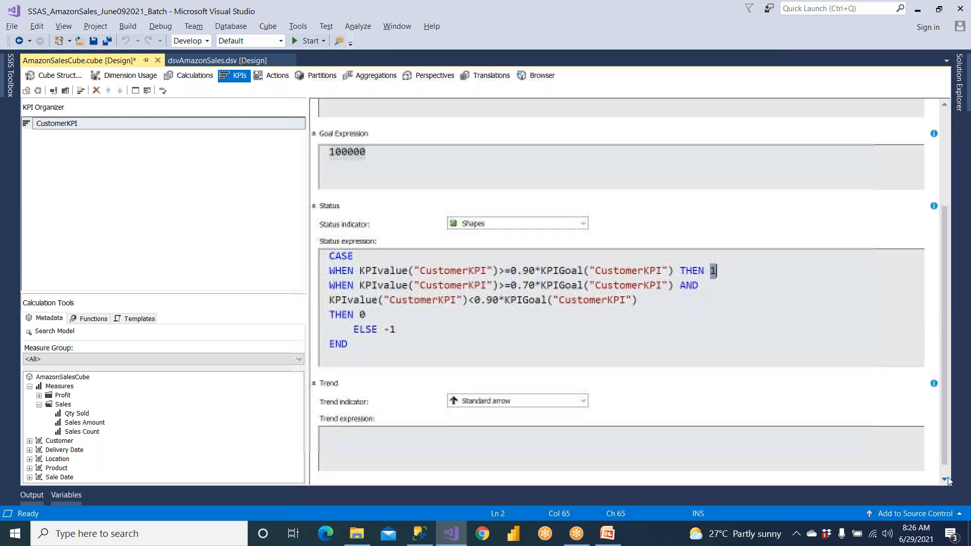
click(947, 479)
click(400, 436)
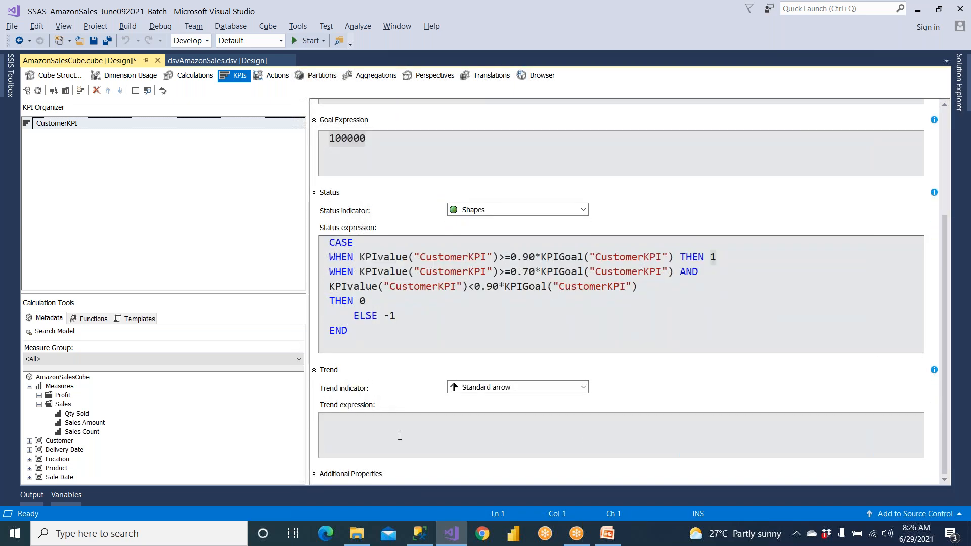
text(CASE WHEN KPIvalue("CustomerKPI")>=0.90*KPIGoal("CustomerKPI") THEN 1 WHEN KPIvalue("CustomerKPI")>=0.70*KPIGoal("CustomerKPI") AND KPIvalue("CustomerKPI")<0.90*KPIGoal("CustomerKPI") THEN 0     ELSE -1 END)
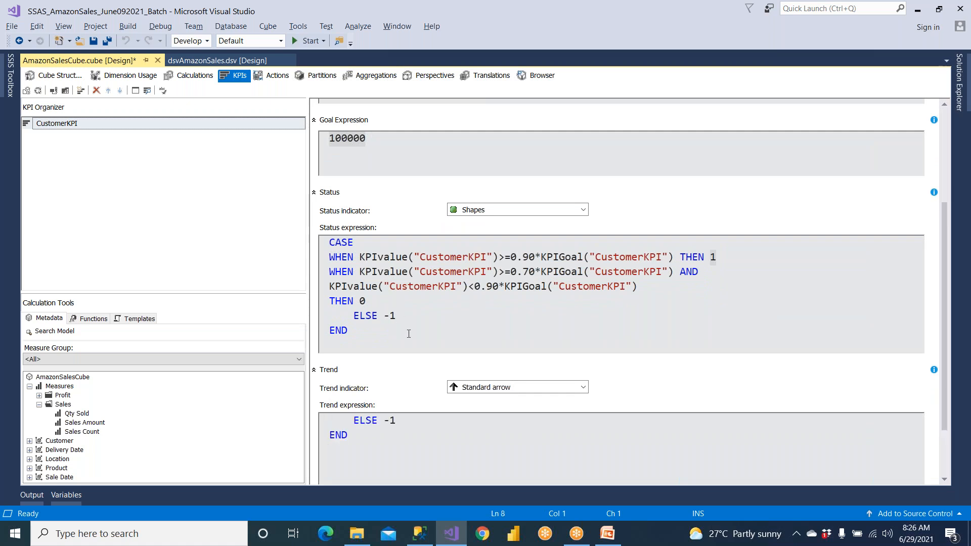
scroll(404, 432, up, 2)
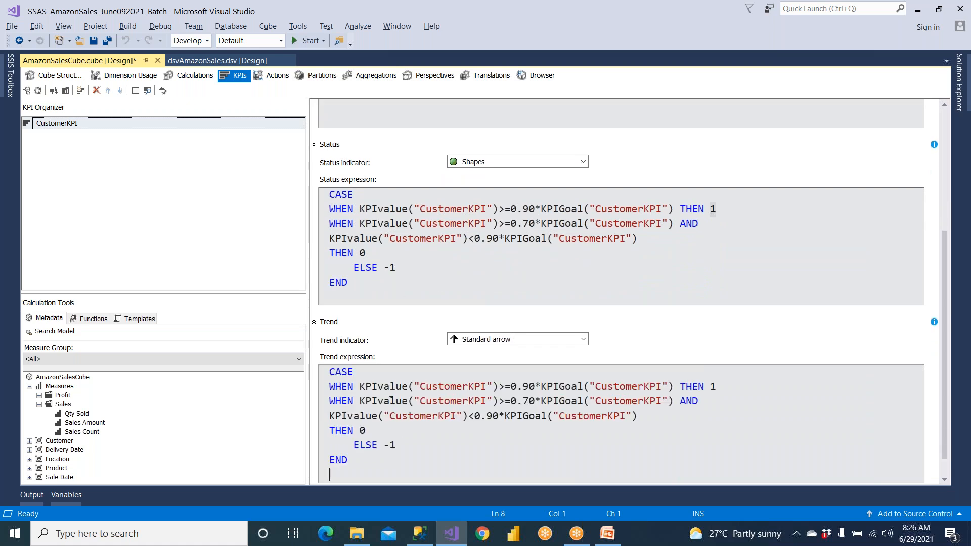
Compare the status and trend CASE statements and check the trend indicator options, keeping Standard arrow
drag(354, 208, 396, 268)
drag(396, 416, 424, 443)
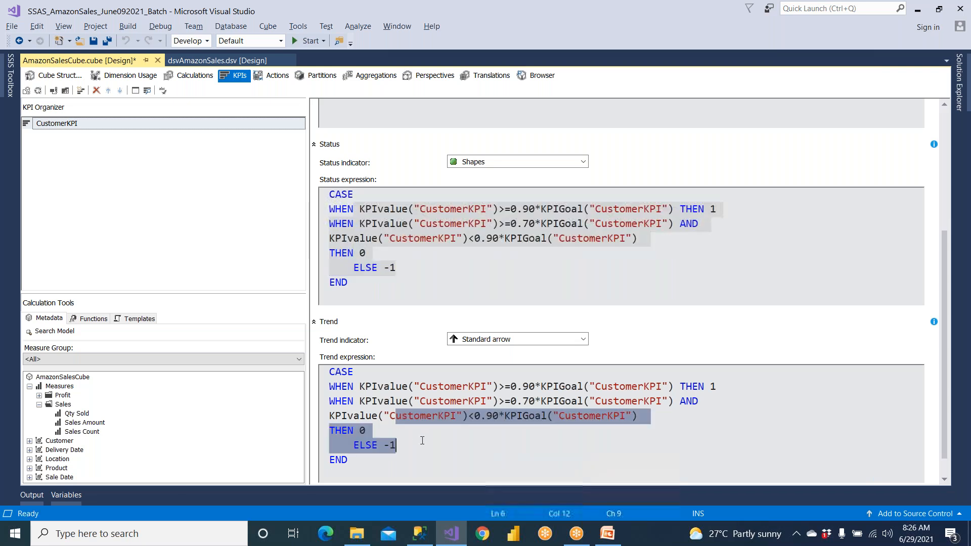
click(488, 342)
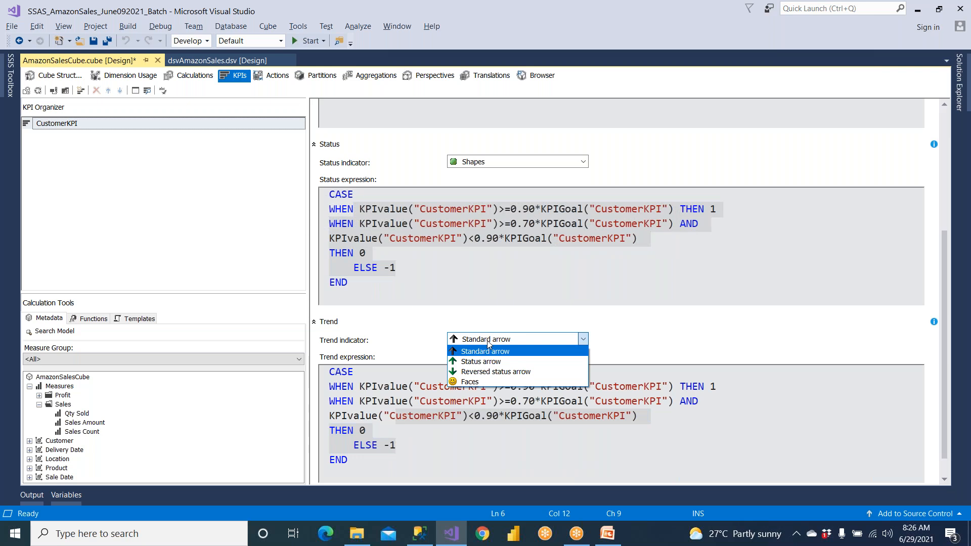
click(489, 343)
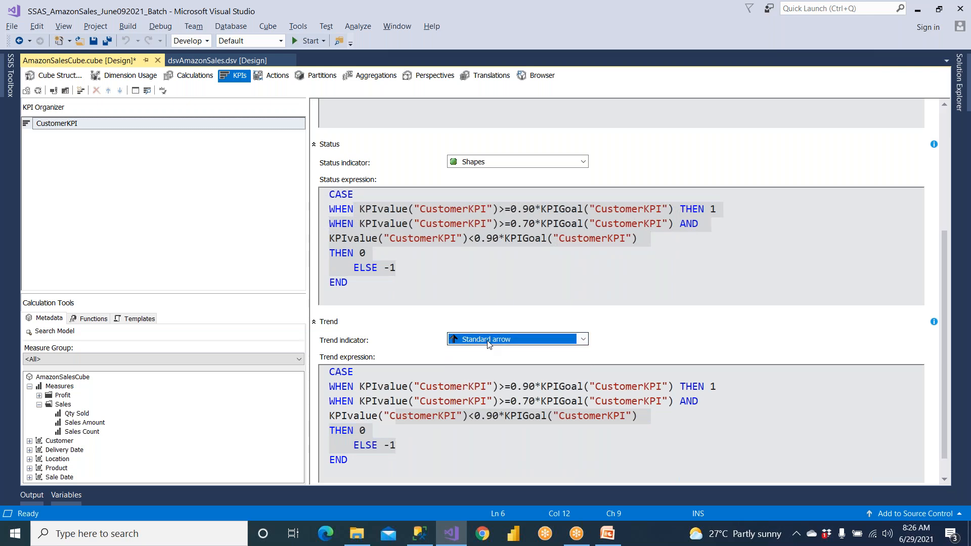
click(445, 265)
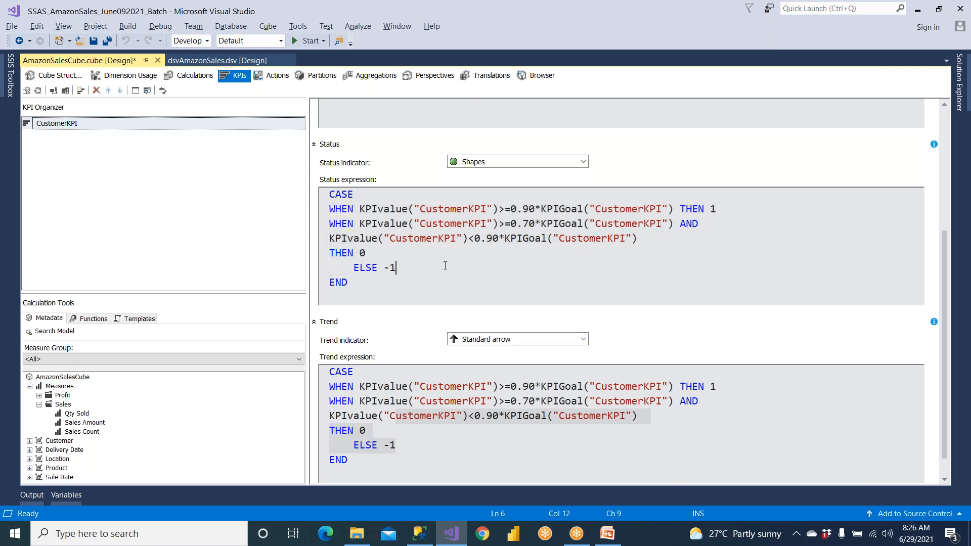
Review the KPI's Sales Amount value expression and its 100000 goal expression
click(689, 146)
scroll(689, 146, up, 1)
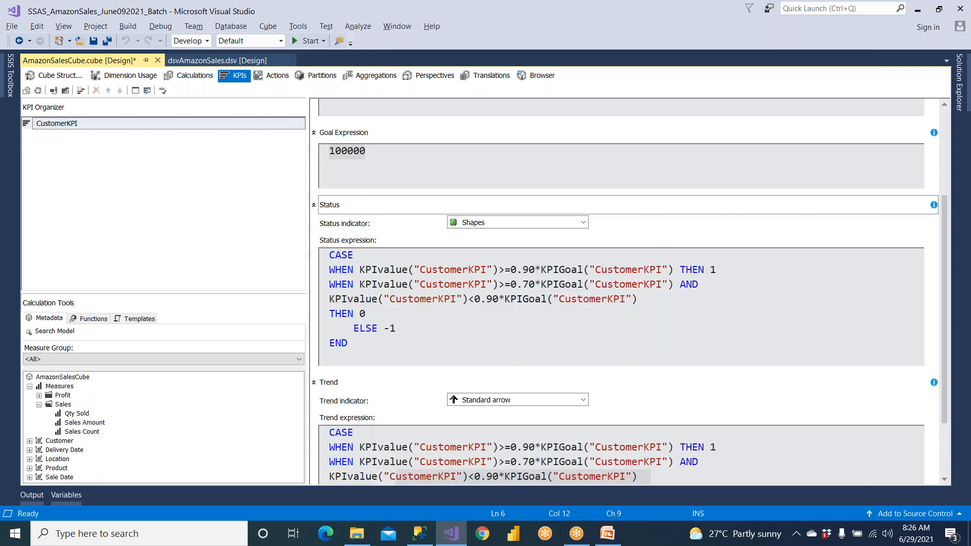
scroll(947, 120, up, 2)
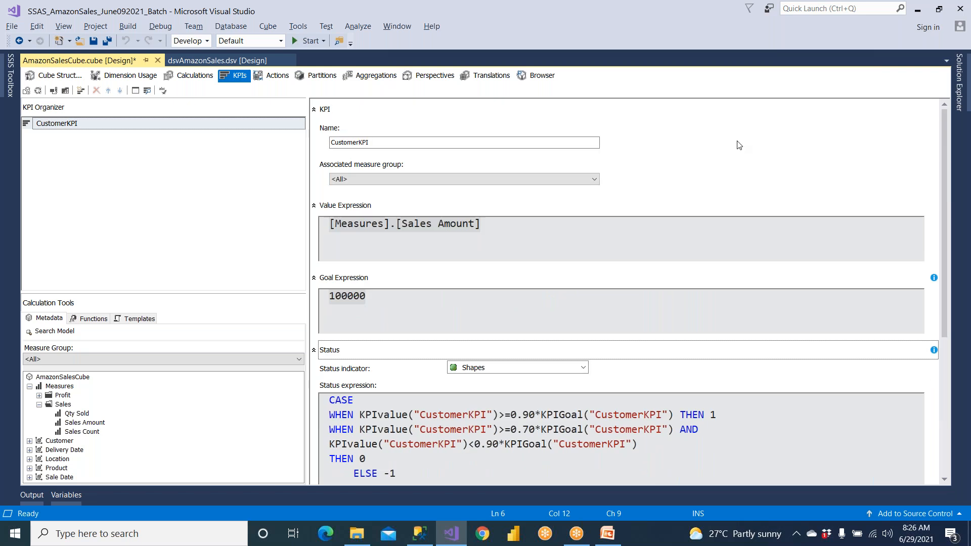
drag(493, 225, 287, 227)
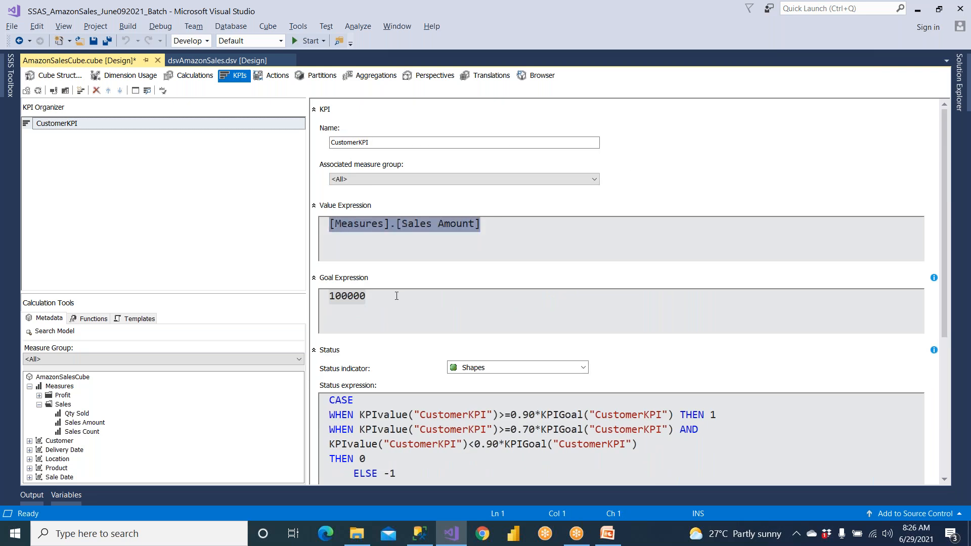
key(Tab)
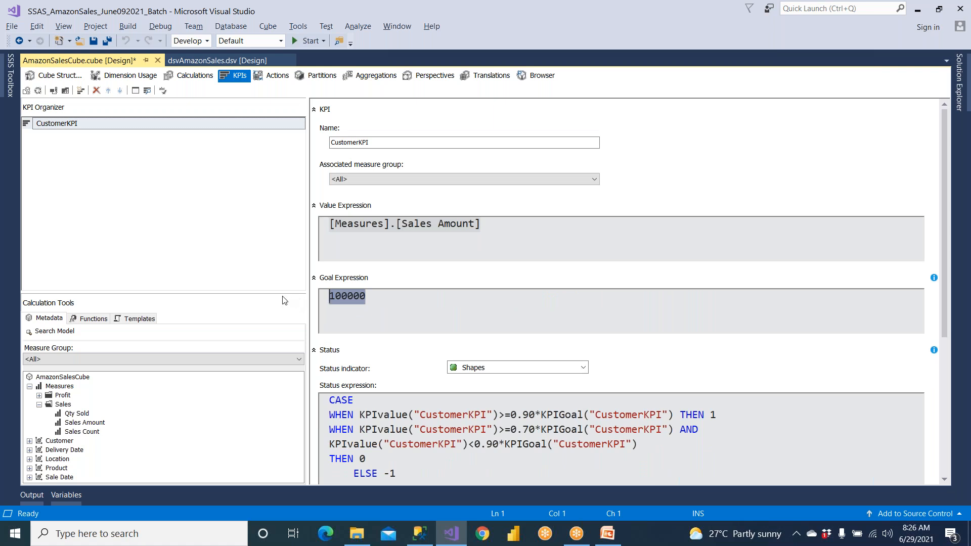
click(399, 305)
double_click(357, 303)
scroll(945, 329, down, 5)
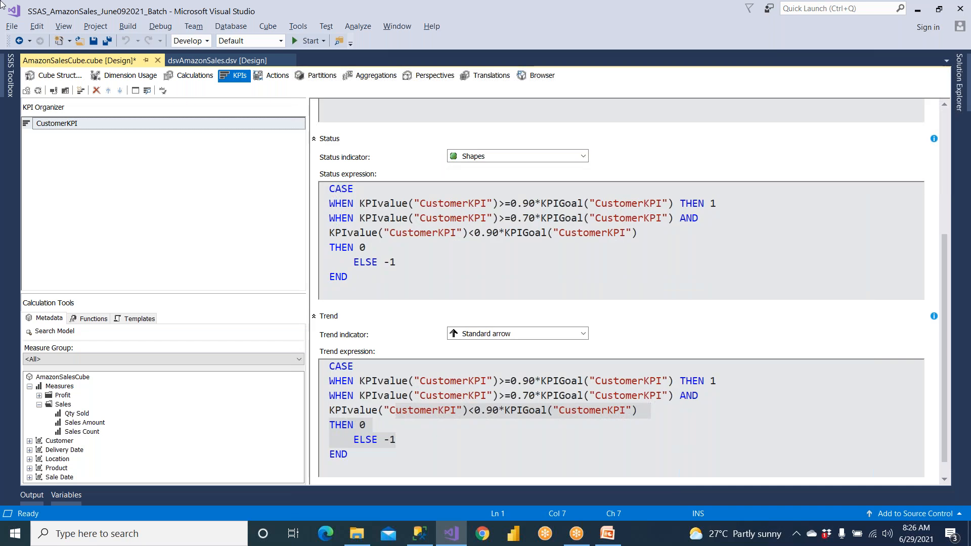
Save the cube with its new KPI and build the SSAS_AmazonSales_June092021_Batch project
click(94, 41)
click(961, 86)
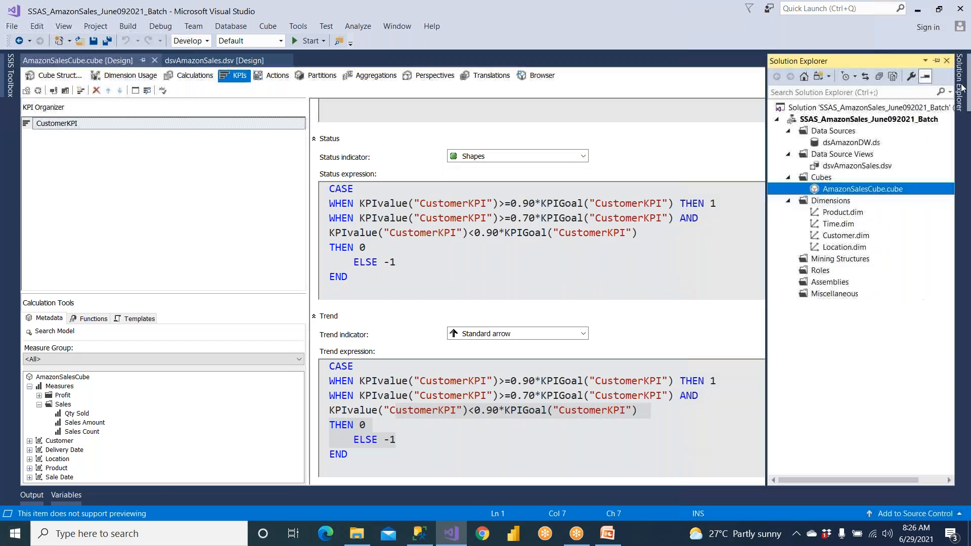
click(825, 122)
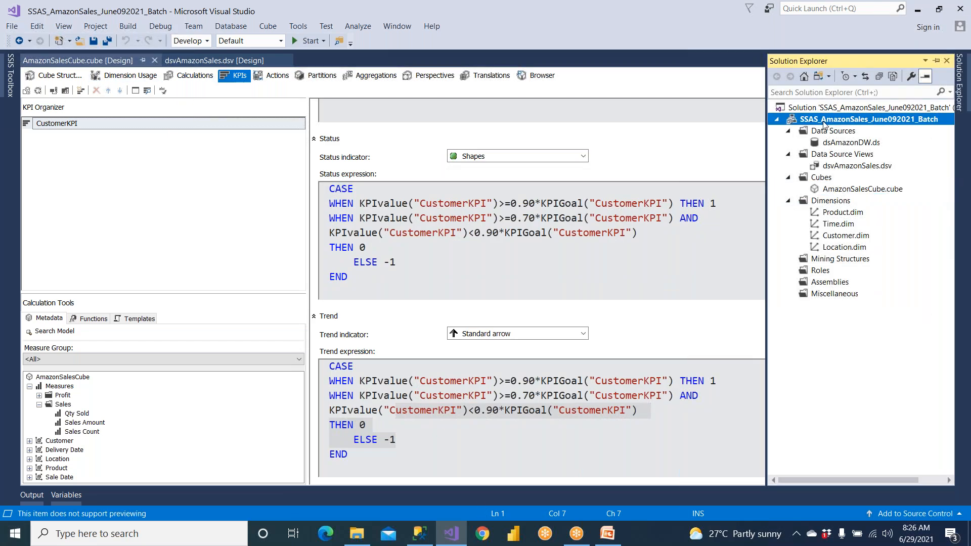
right_click(823, 124)
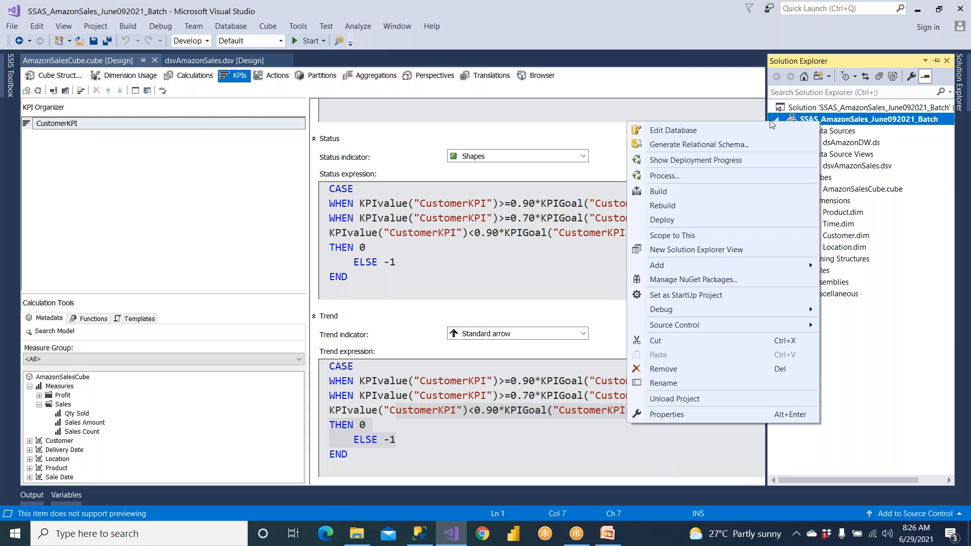
click(683, 190)
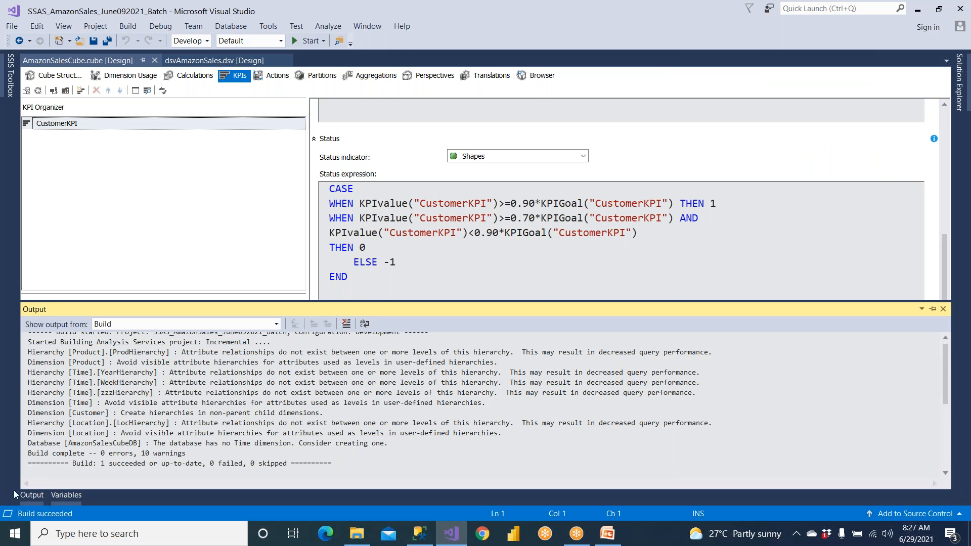
Deploy the SSAS_AmazonSales_June092021_Batch project and close the deployment progress report
click(960, 81)
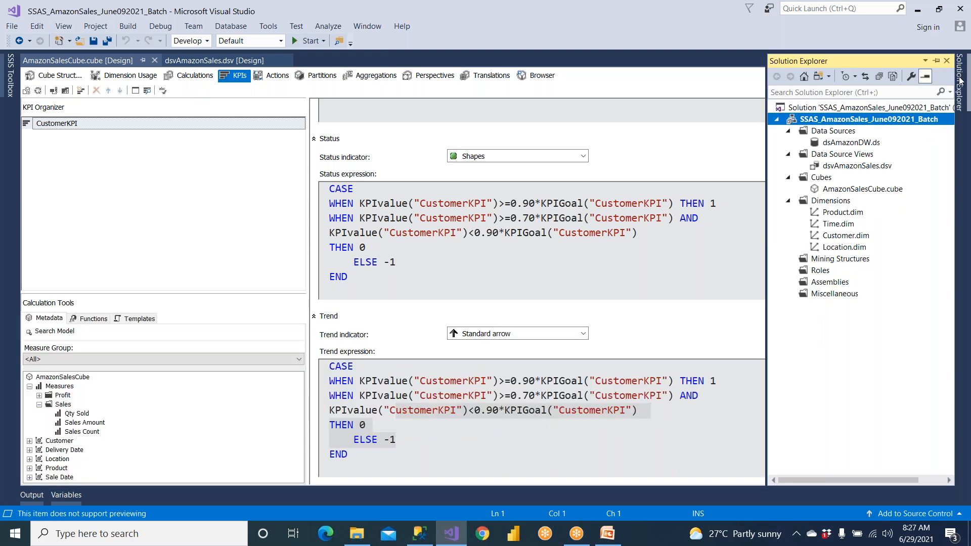
right_click(913, 123)
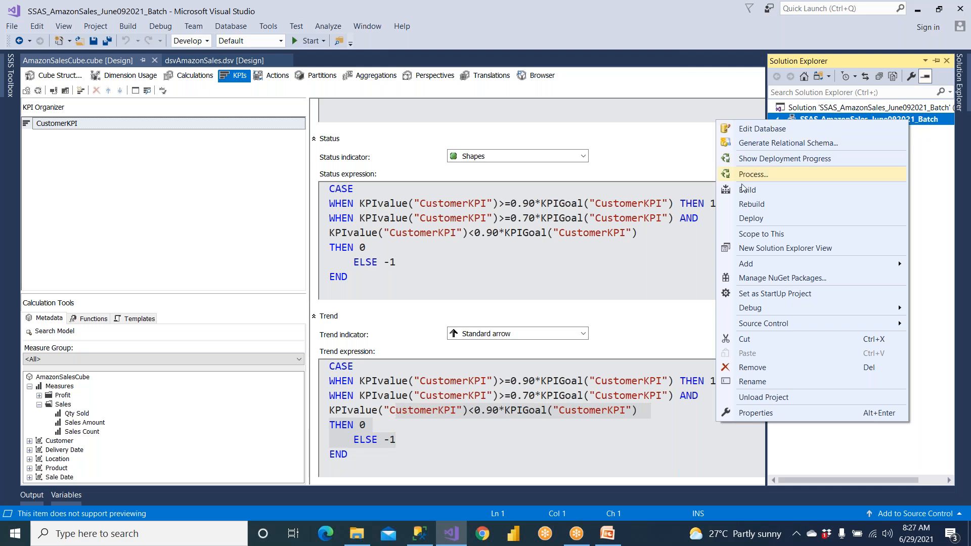
click(753, 218)
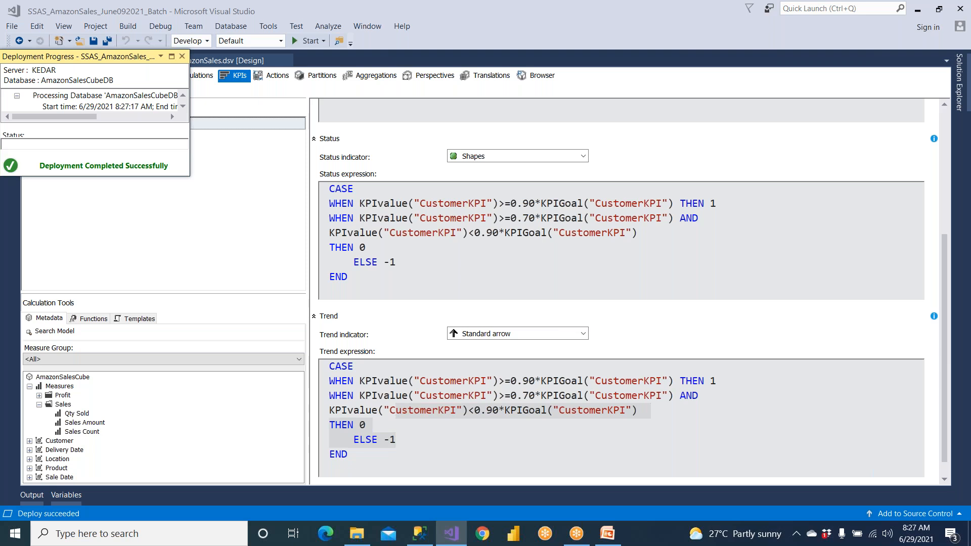
click(182, 56)
Open the cube browser and reconnect it to the redeployed AmazonSalesCube
click(537, 76)
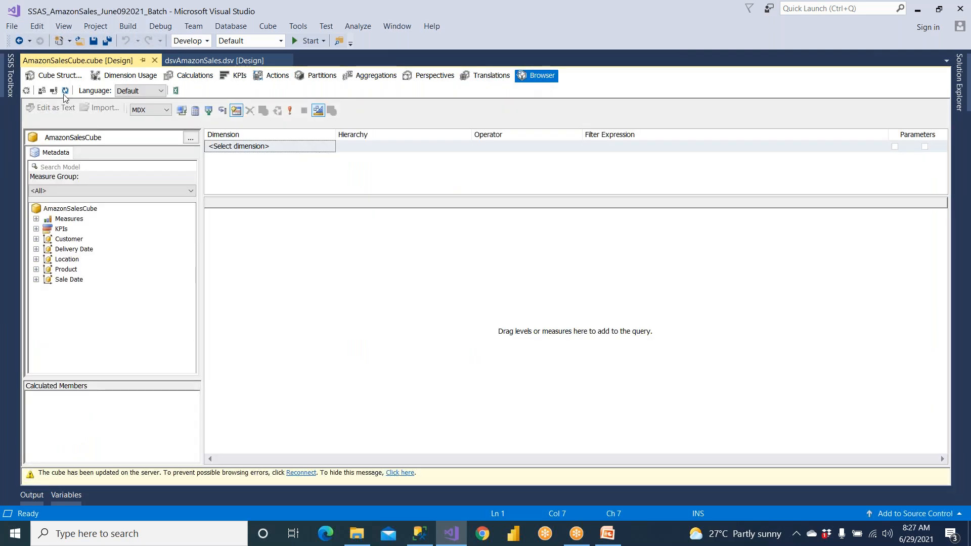
click(65, 91)
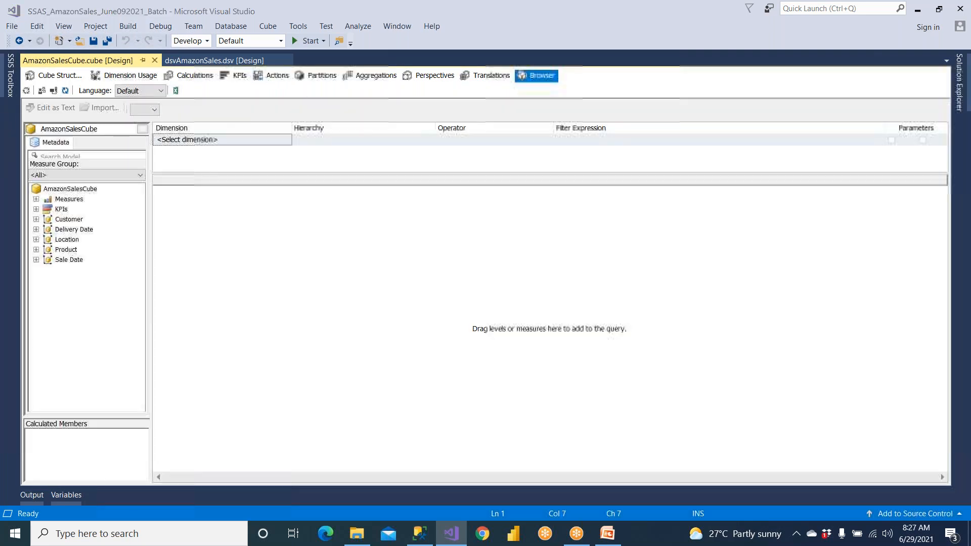
click(65, 91)
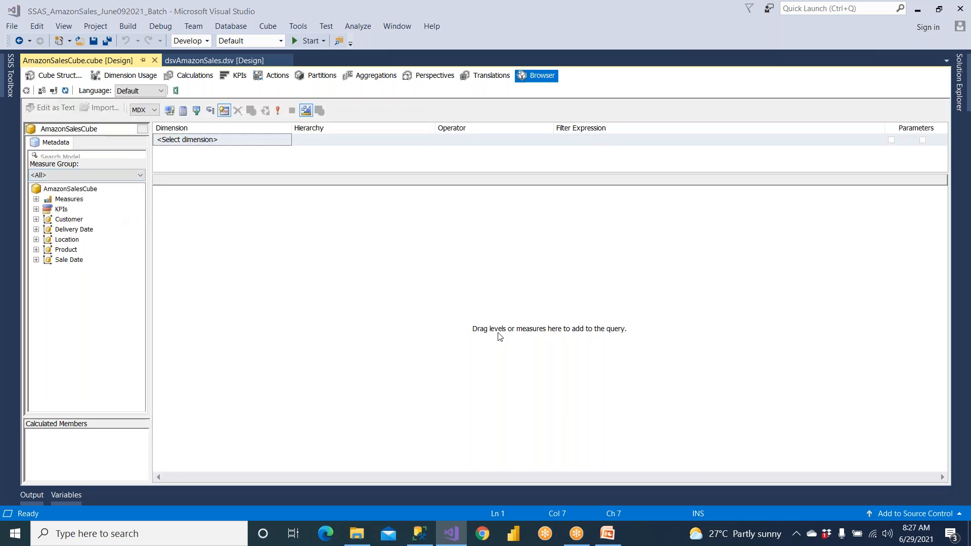
Query the Sales Amount measure in the cube browser, broken down by the Product dimension's Product Name
click(37, 199)
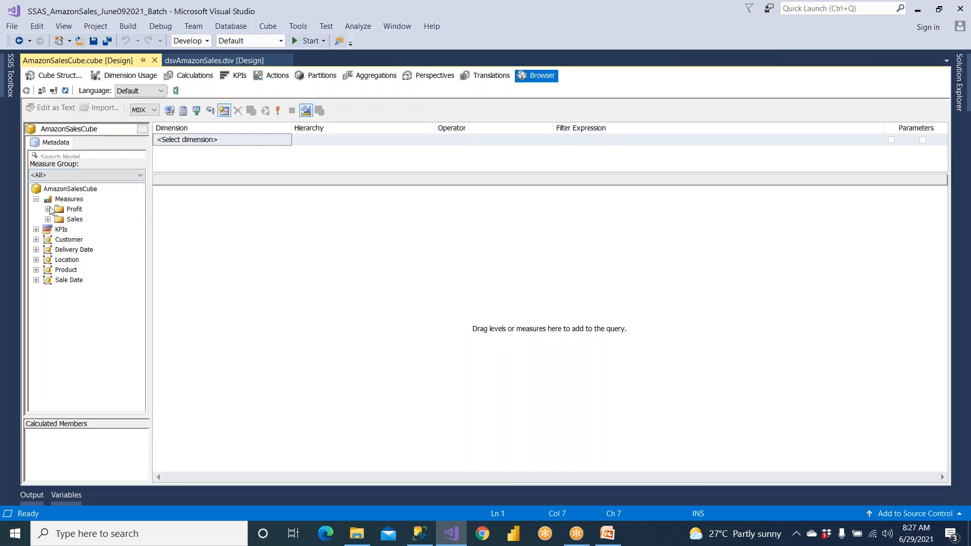
click(63, 220)
click(52, 220)
drag(97, 239, 306, 259)
click(515, 333)
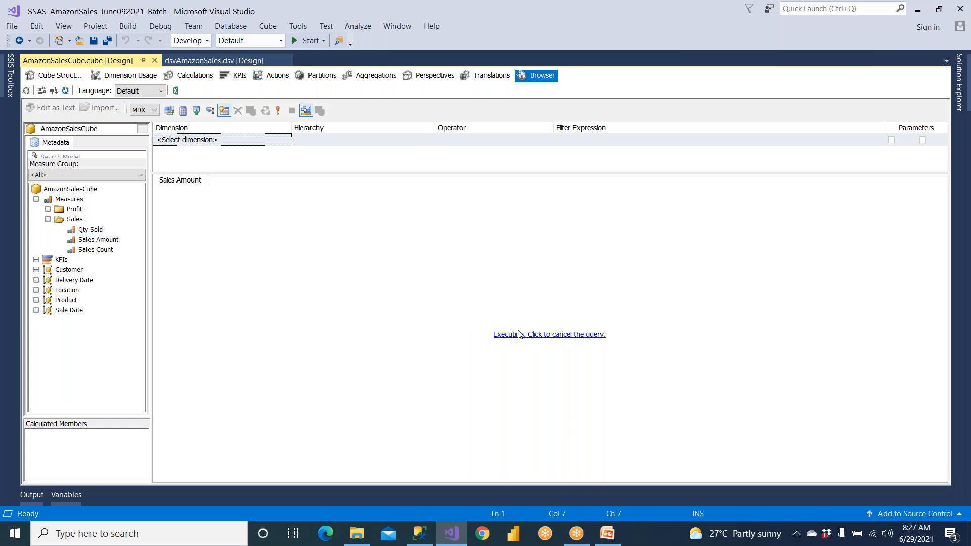
right_click(497, 258)
click(529, 309)
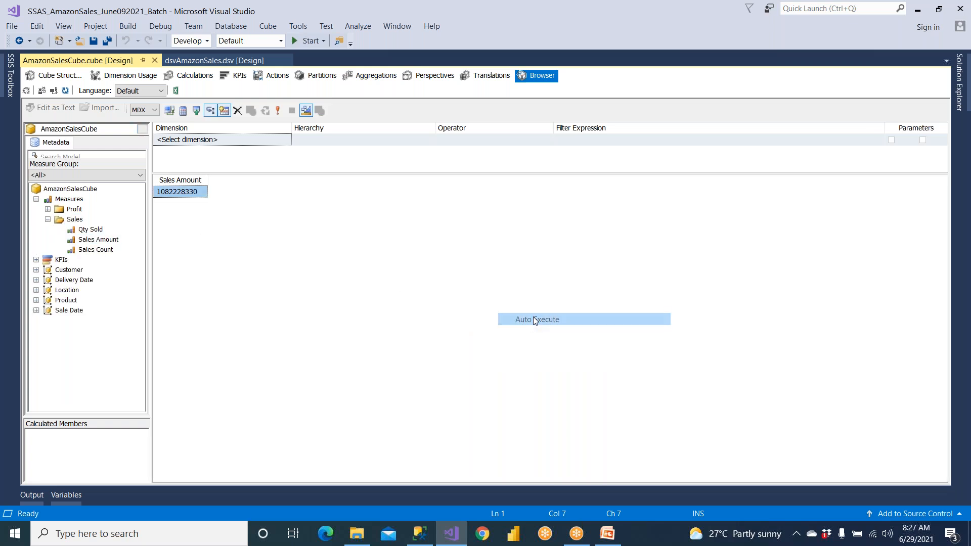
click(36, 299)
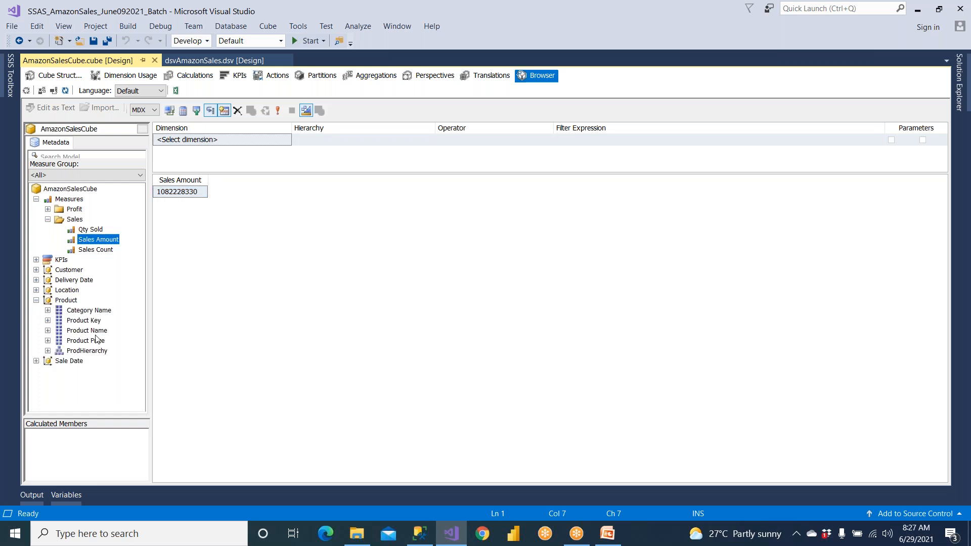
drag(95, 332, 213, 318)
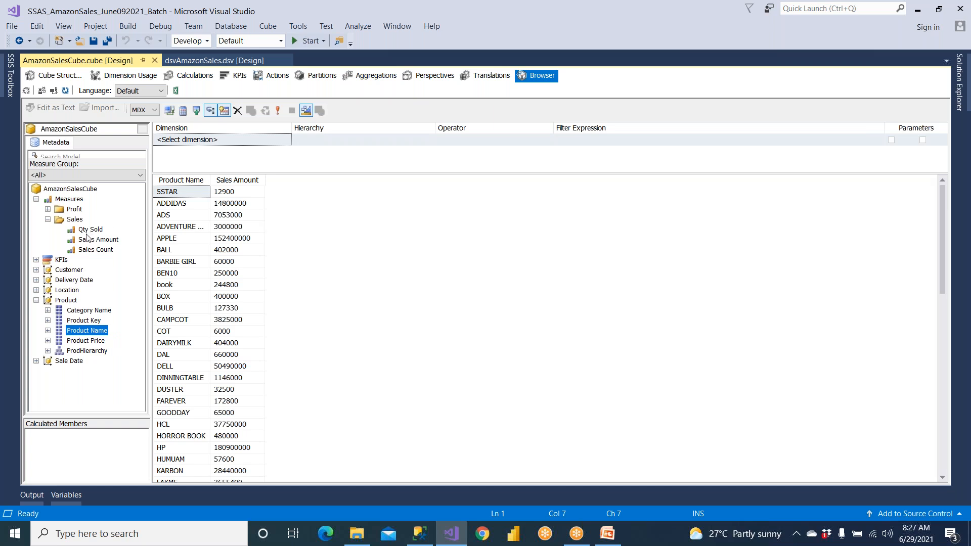
Add the Status and Trend of CustomerKPI to the product sales query
click(36, 259)
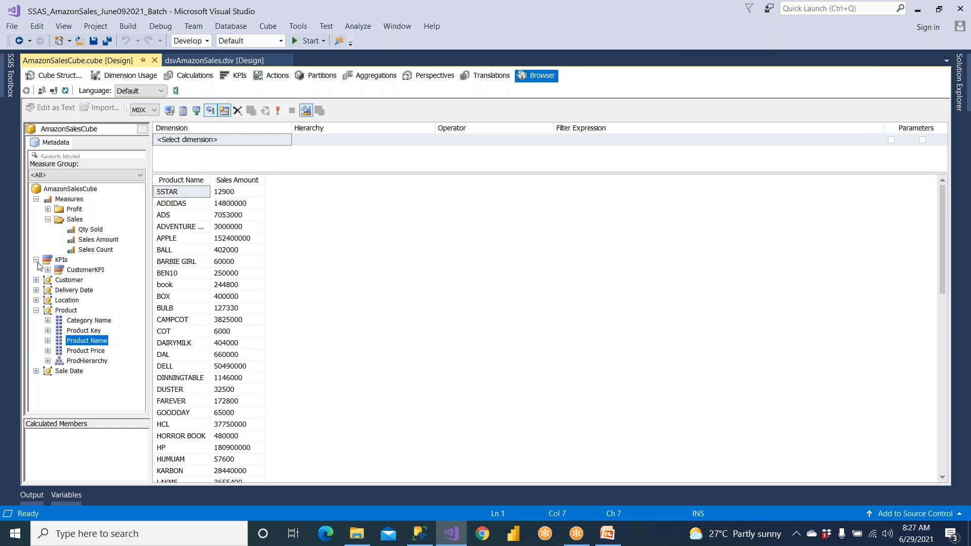
click(92, 273)
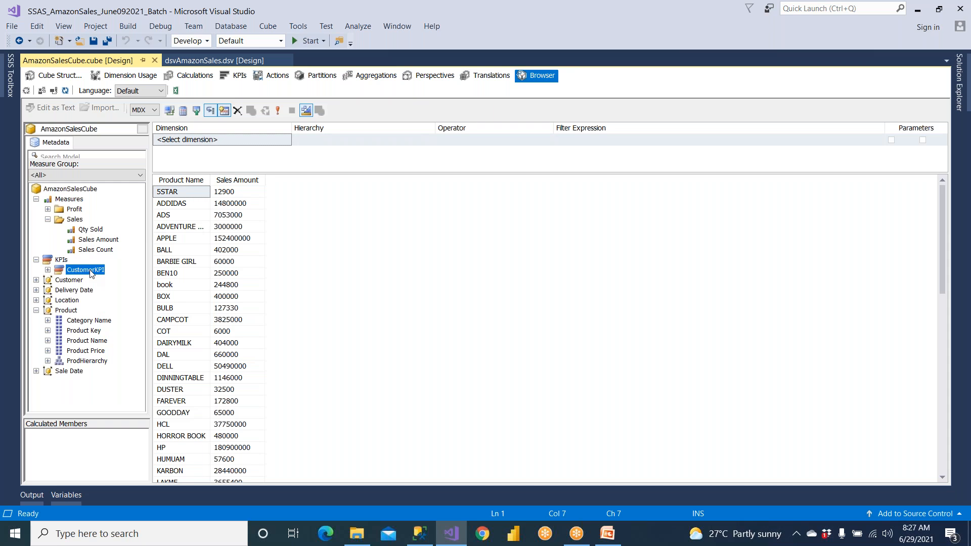
click(49, 270)
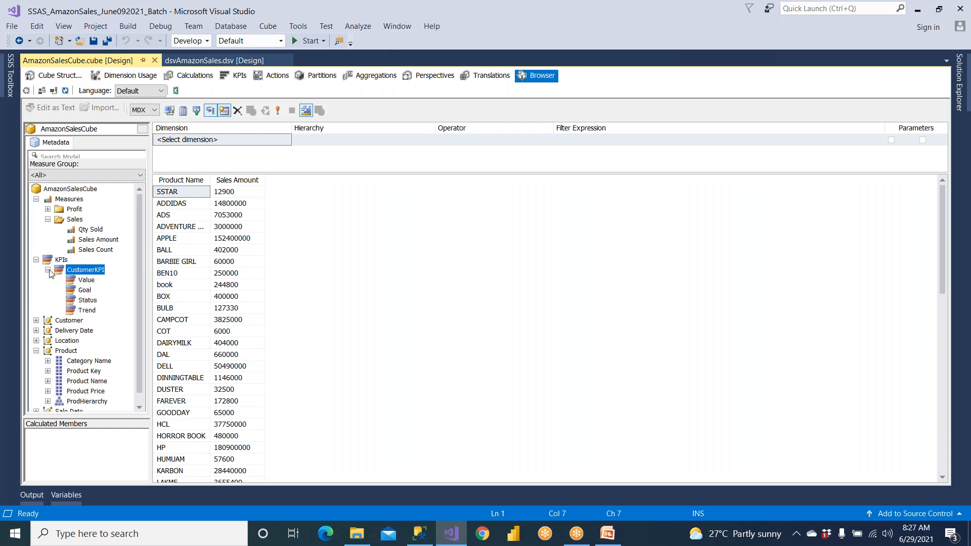
drag(92, 301, 271, 296)
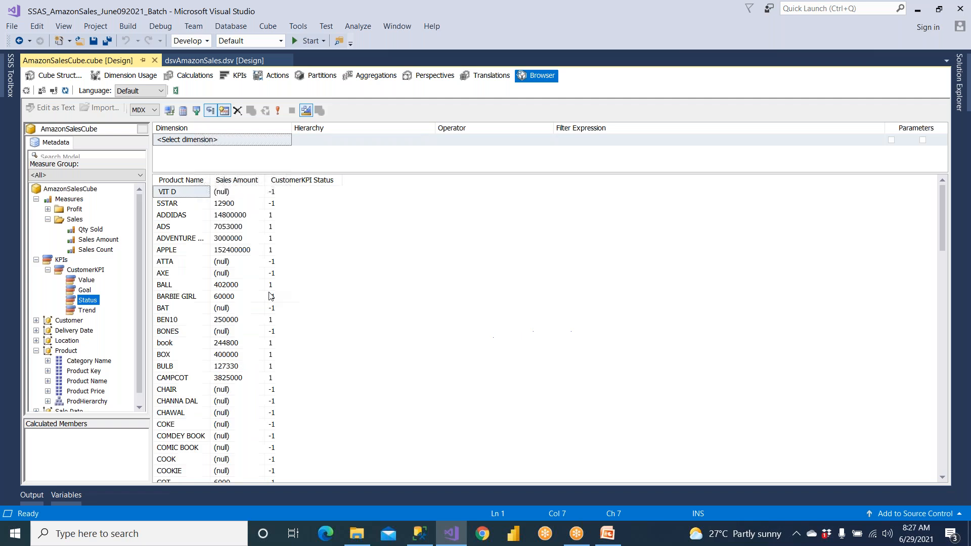
drag(92, 311, 323, 311)
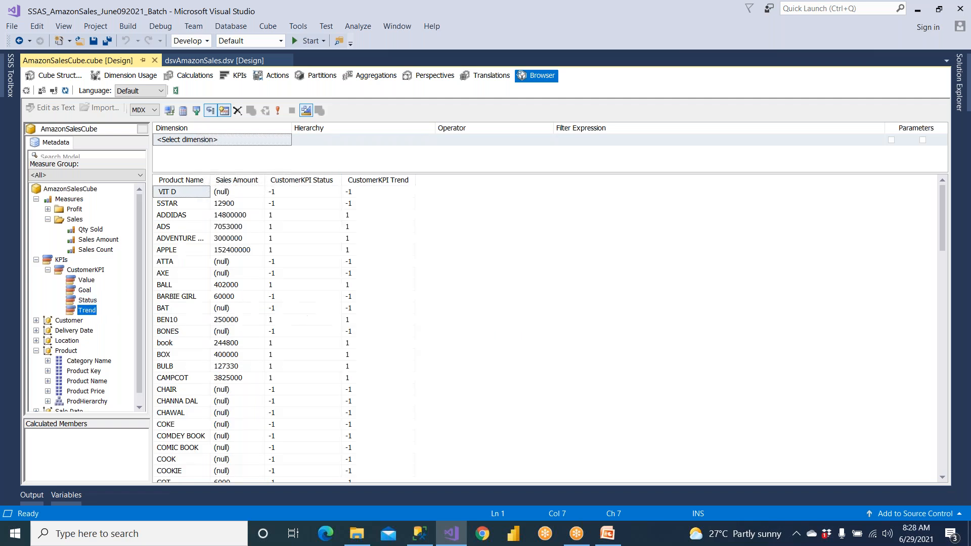
Compare the CustomerKPI Status and Trend values with the Sales Amount across the product rows
click(287, 219)
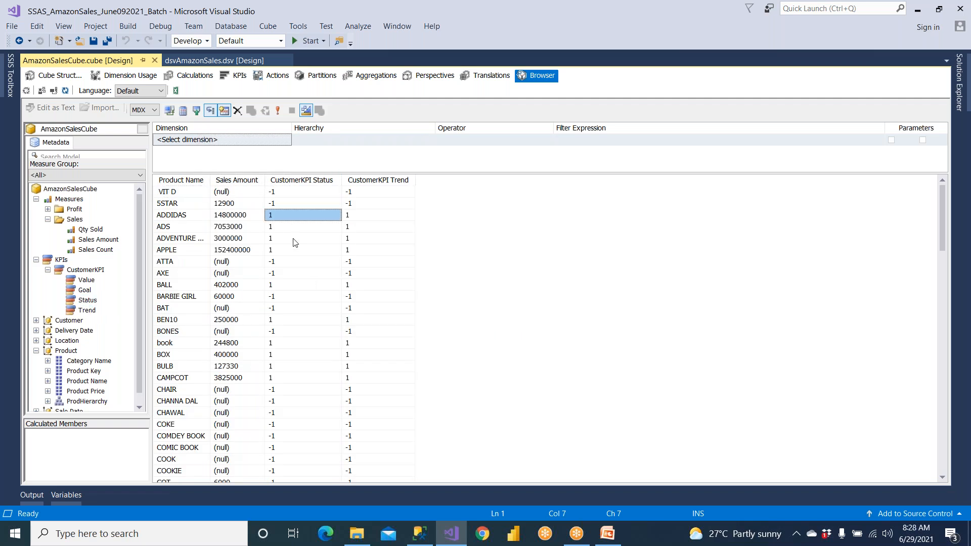
click(354, 250)
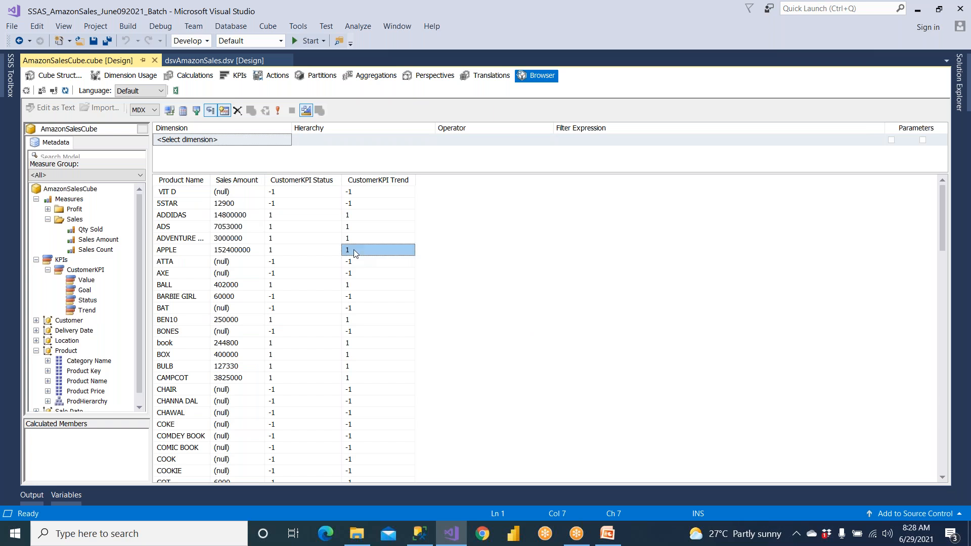
click(289, 263)
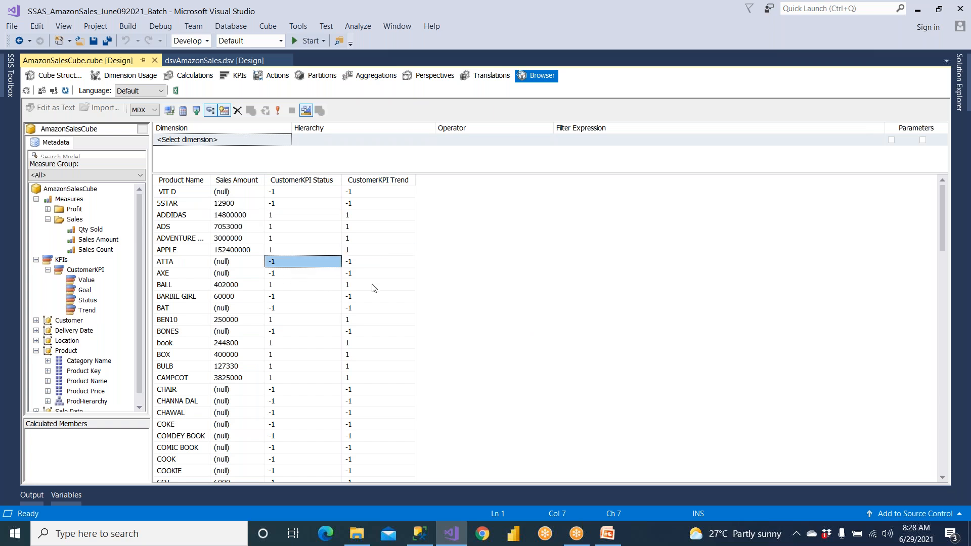
scroll(376, 288, down, 20)
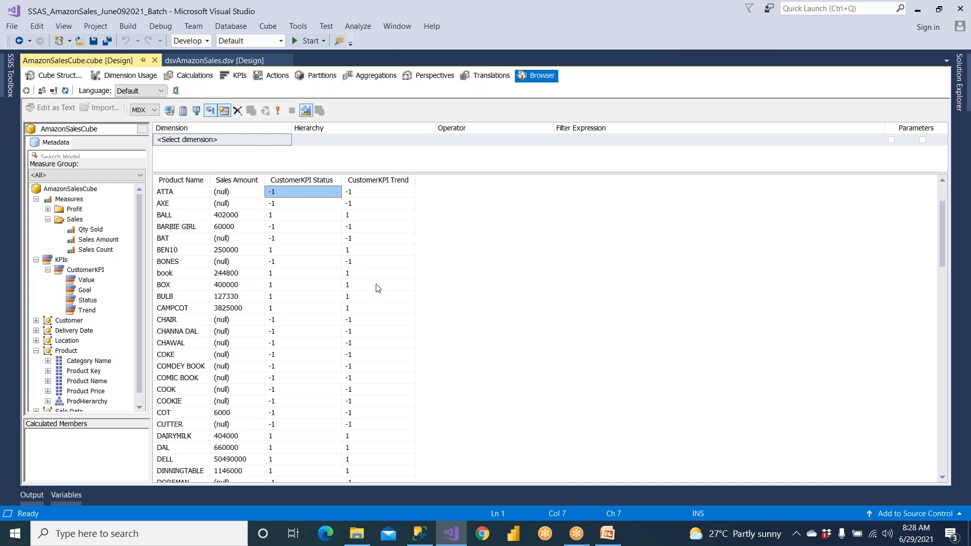
scroll(377, 288, up, 20)
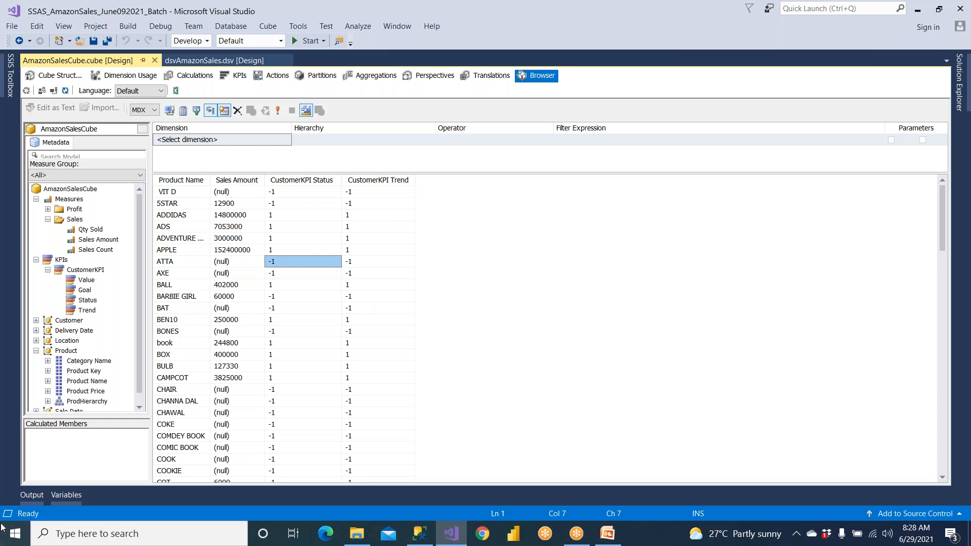
Switch to Microsoft Office Excel 2007 with a blank workbook in a maximized window
click(13, 540)
text(excel)
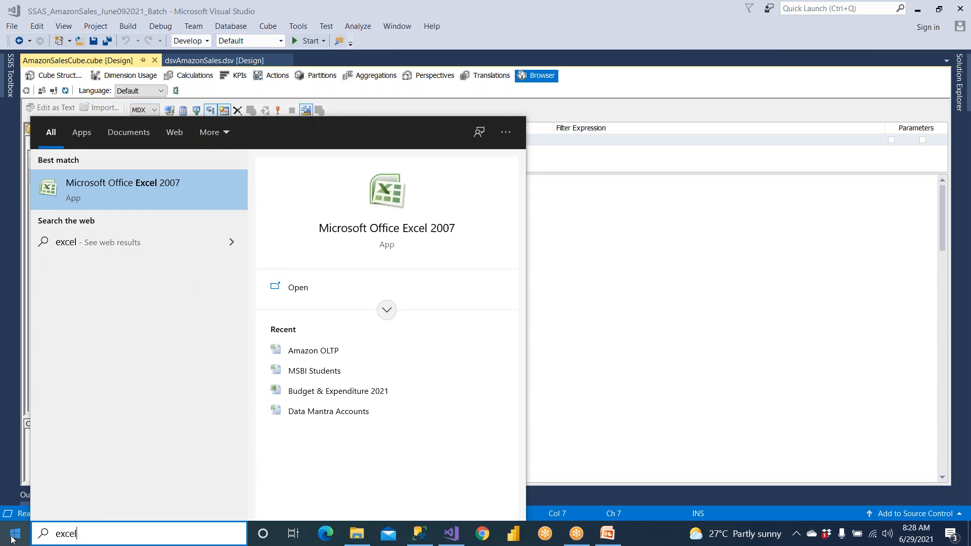
click(105, 197)
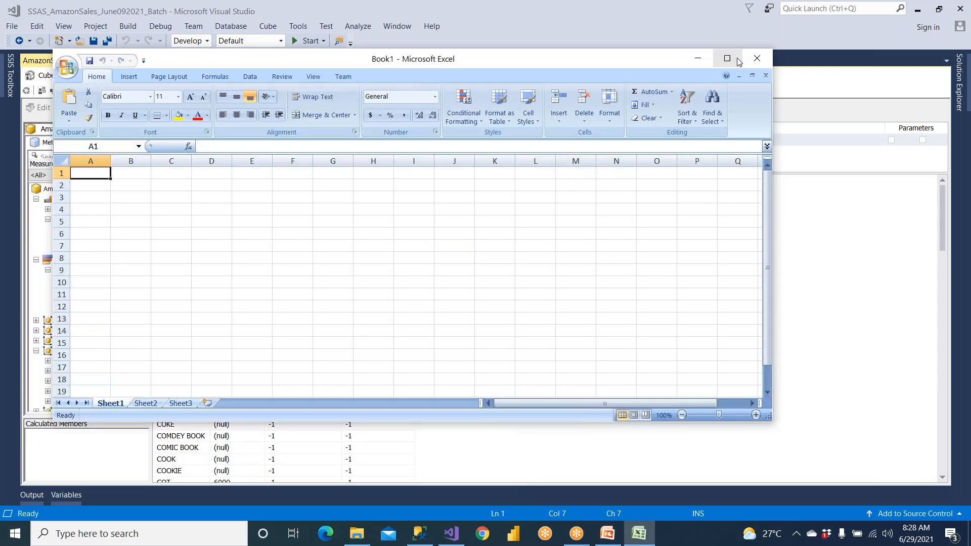
click(728, 59)
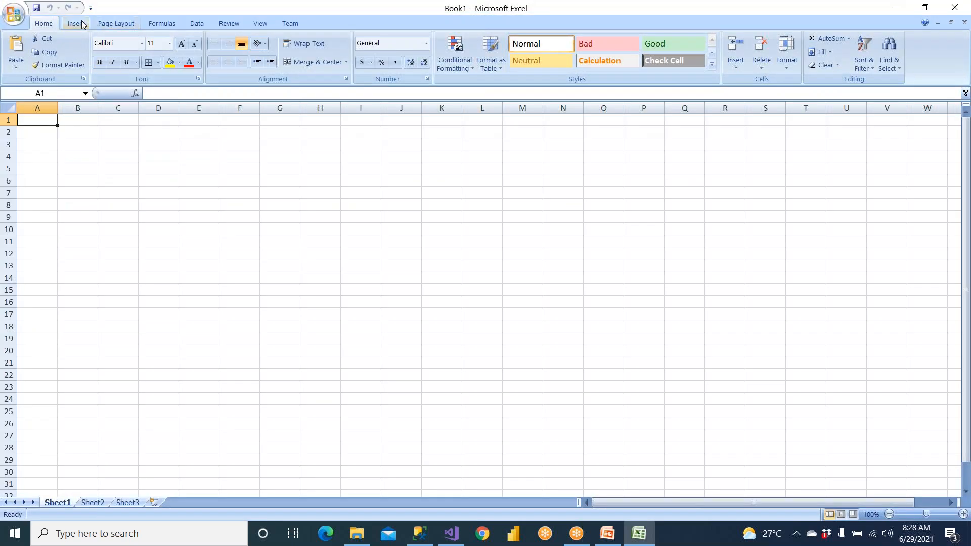
Set up an Analysis Services data connection to server "." with Windows Authentication, choosing AmazonSalesCube in the AmazonSalesCubeDB database
click(197, 23)
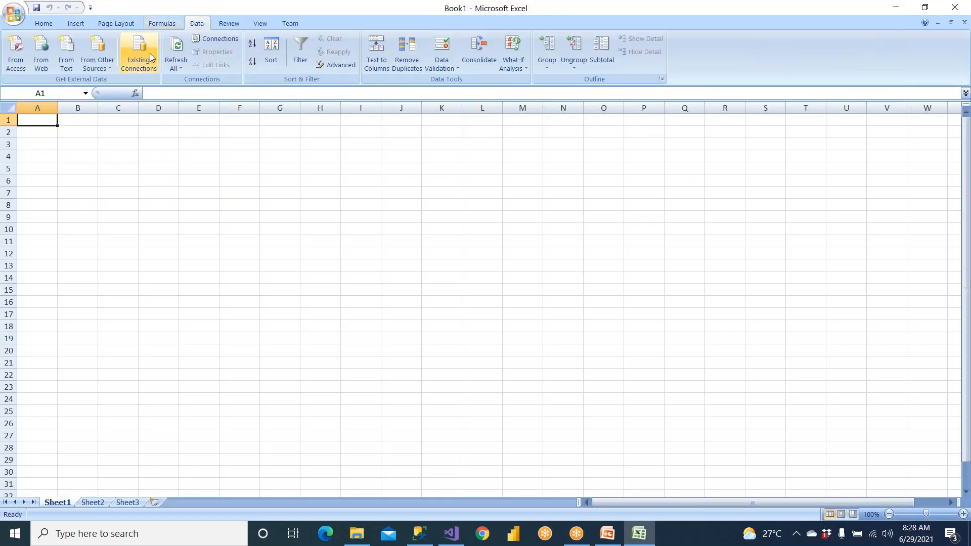
click(105, 67)
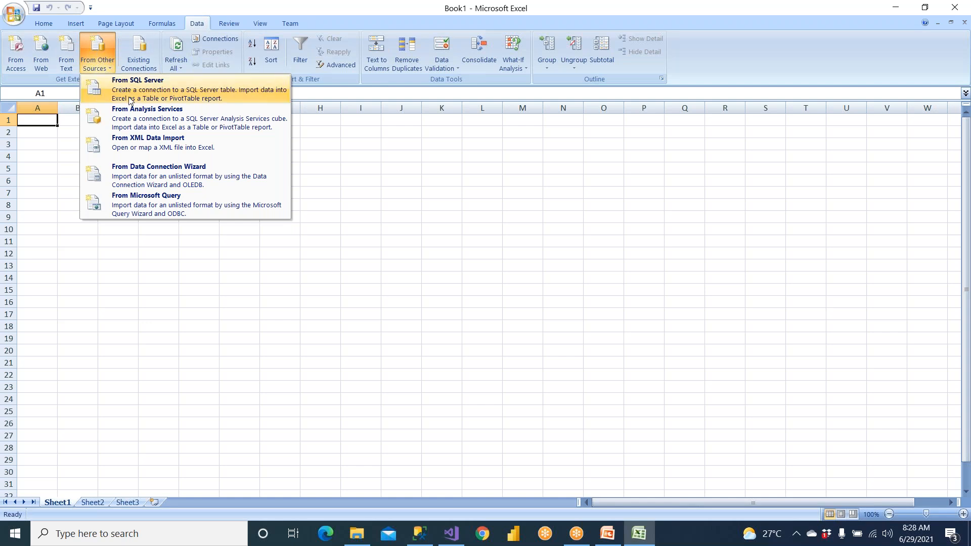
click(143, 114)
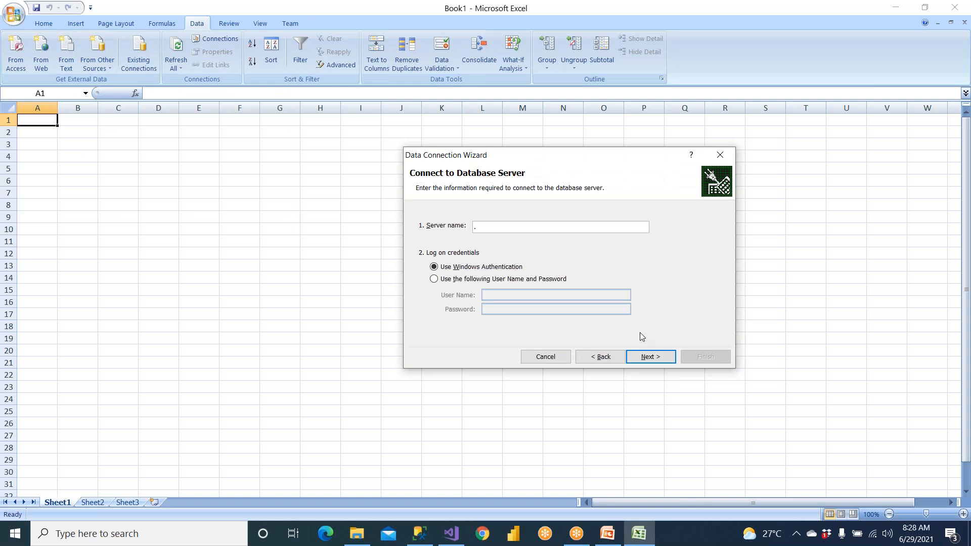
click(655, 356)
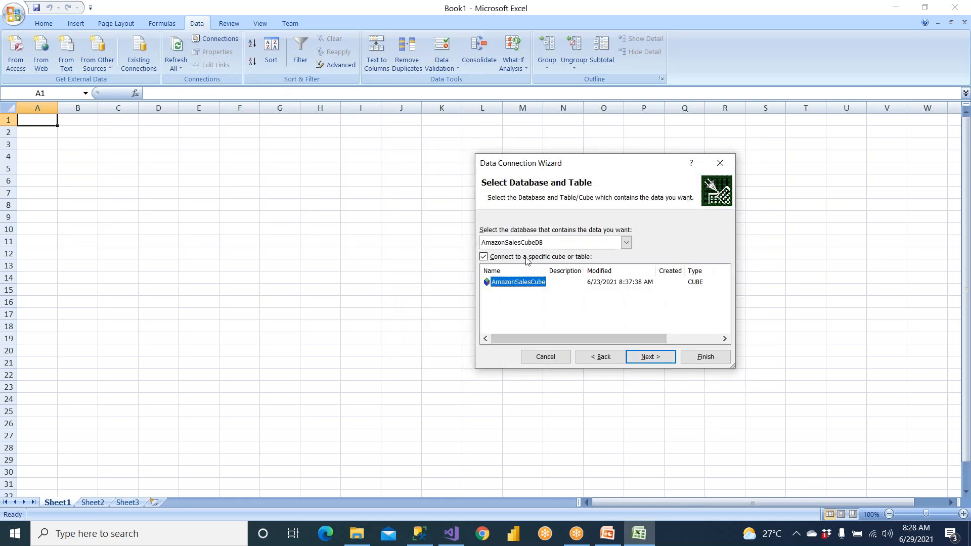
click(626, 242)
click(542, 253)
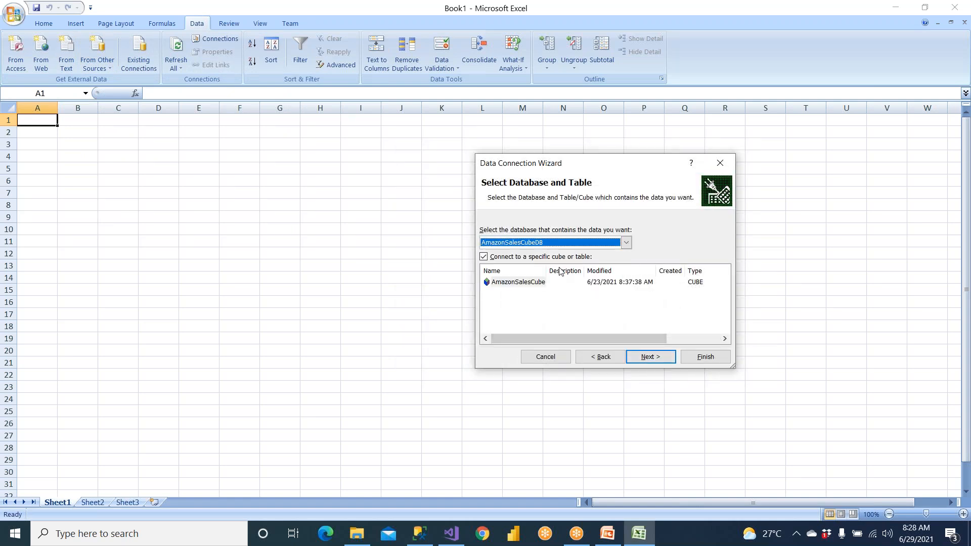
click(537, 285)
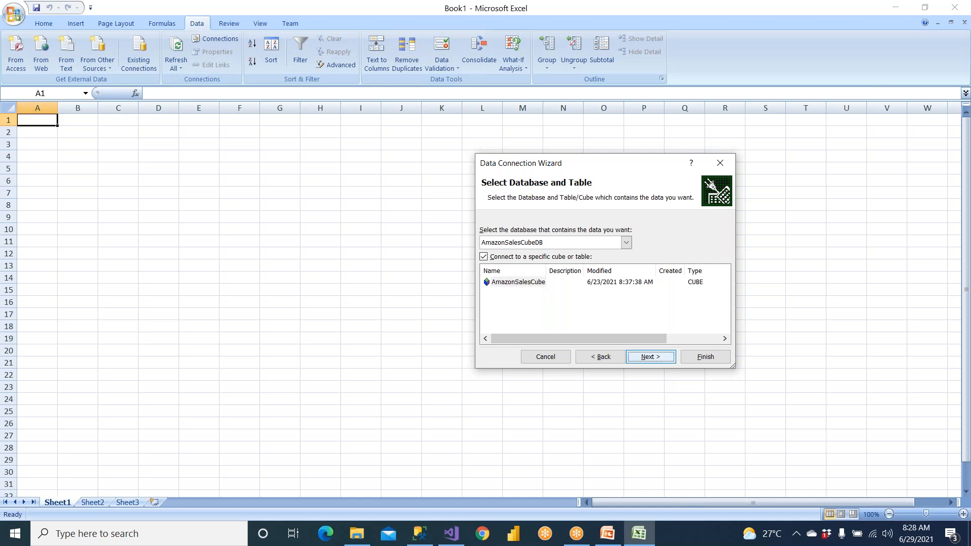
click(655, 359)
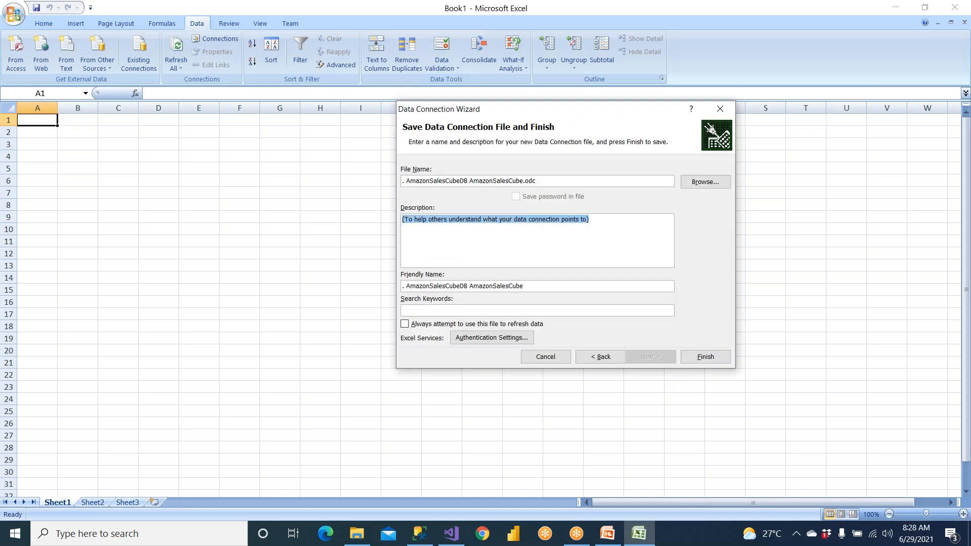
Save the connection over the existing .odc file and import the cube as a PivotTable Report in the existing worksheet at $A$1
click(701, 360)
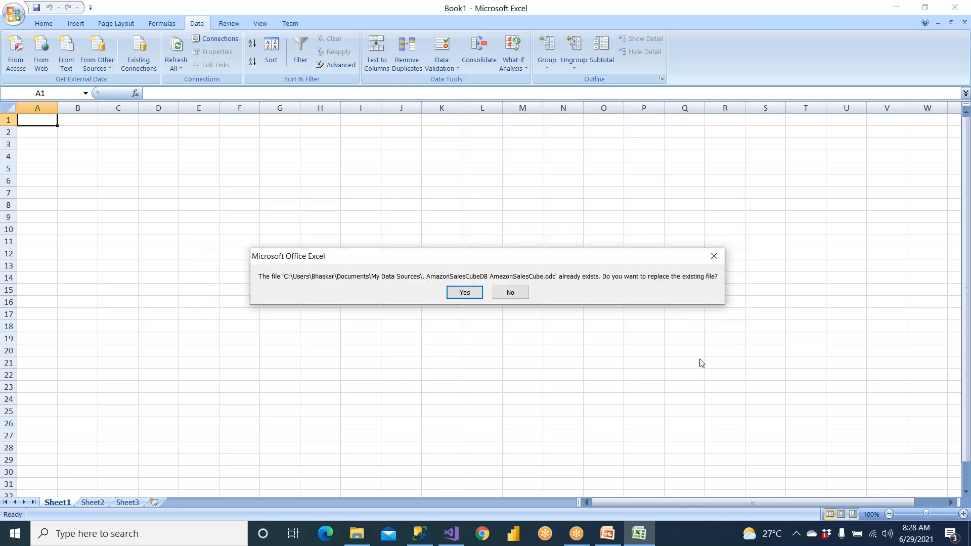
click(471, 295)
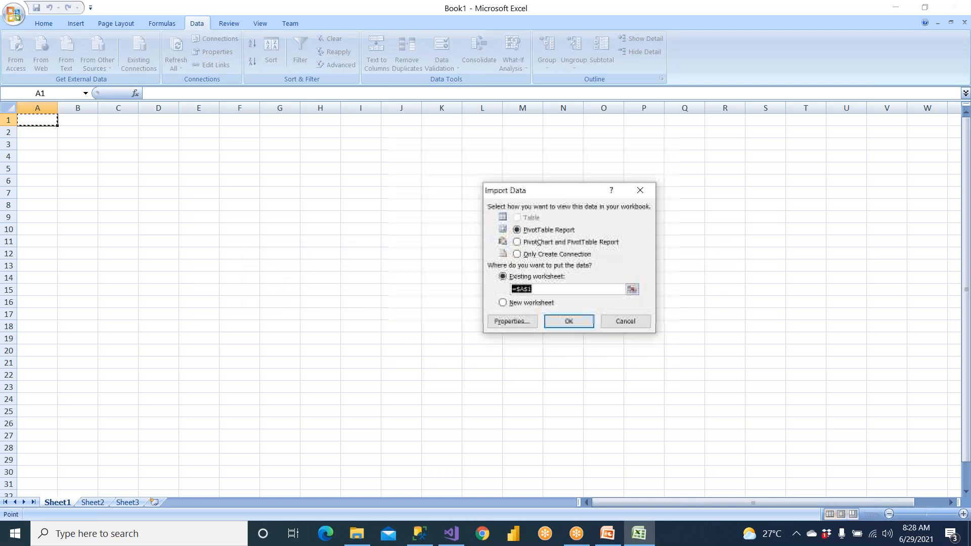
click(568, 322)
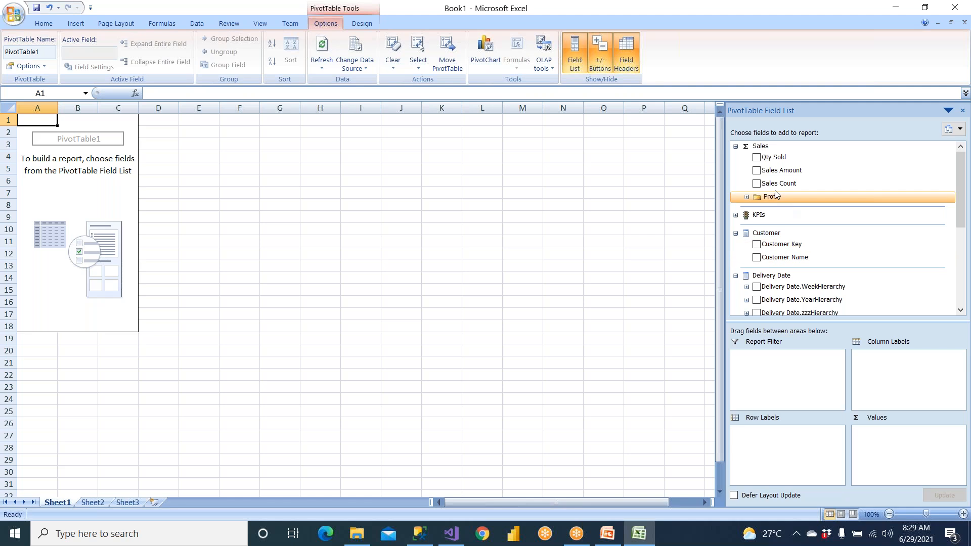
Show Sales Amount by Customer Name in the PivotTable and add the CustomerKPI Status and Trend
drag(781, 172, 875, 459)
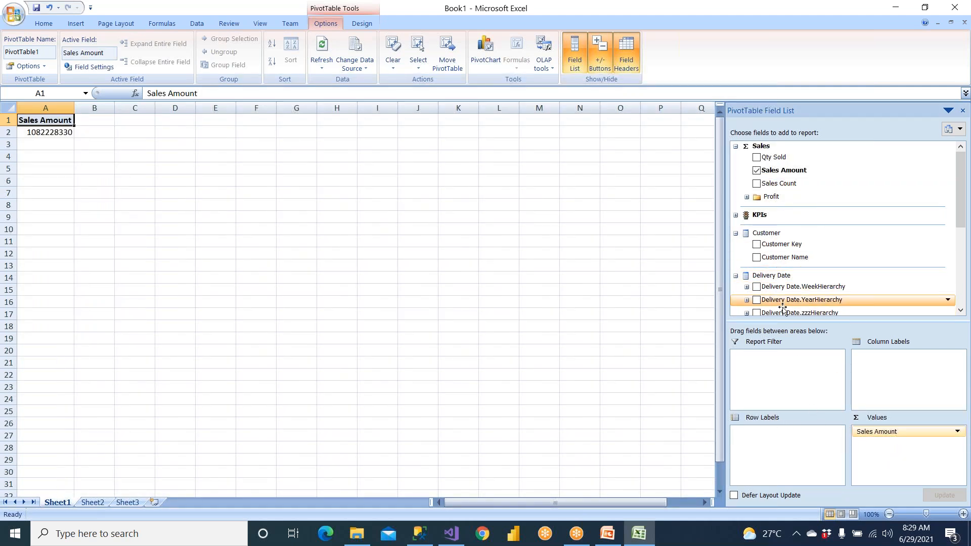
drag(779, 263, 784, 449)
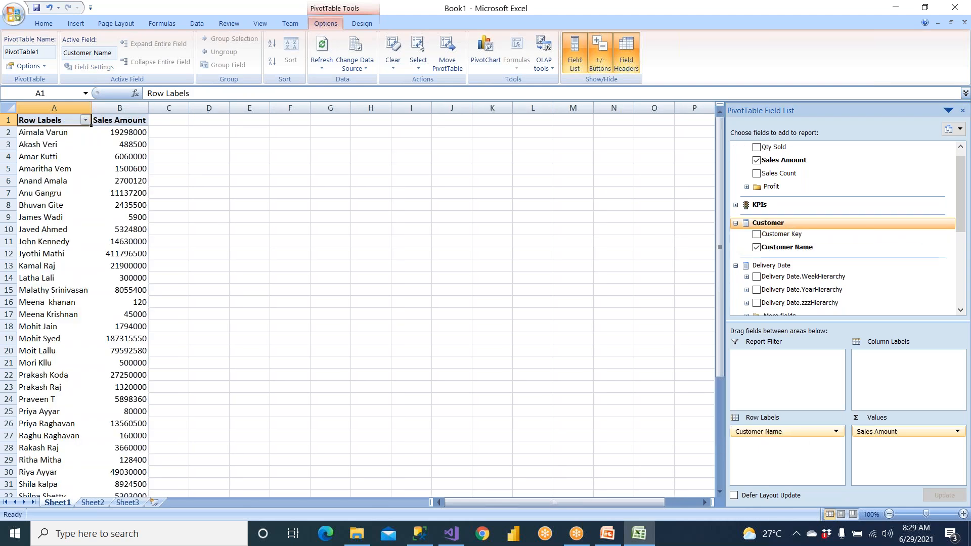
click(736, 205)
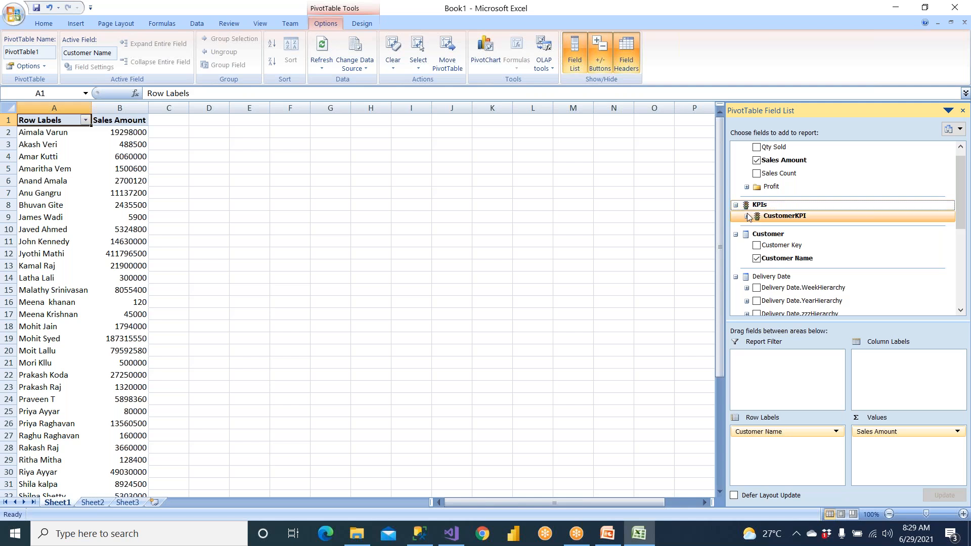
click(746, 216)
click(768, 253)
click(768, 266)
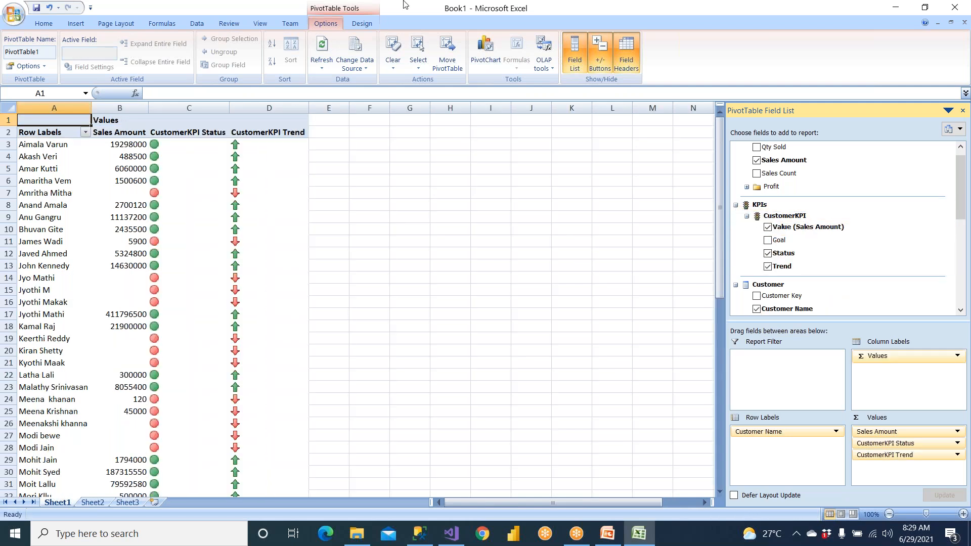
Compare the Status and Trend indicators with the customers' sales, and remove Sales Amount from the PivotTable values
drag(169, 151, 236, 177)
drag(163, 195, 236, 195)
drag(164, 238, 255, 238)
drag(172, 275, 234, 302)
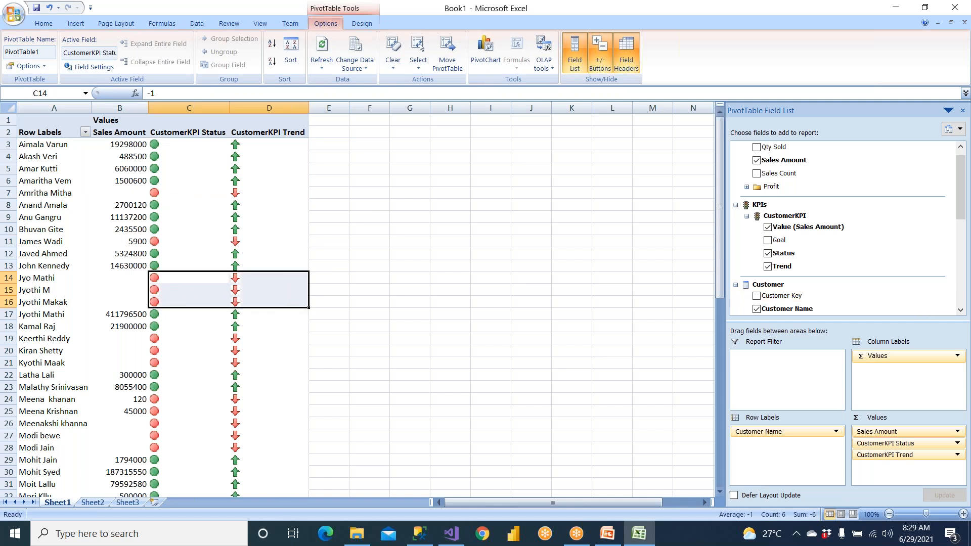
drag(912, 433, 632, 395)
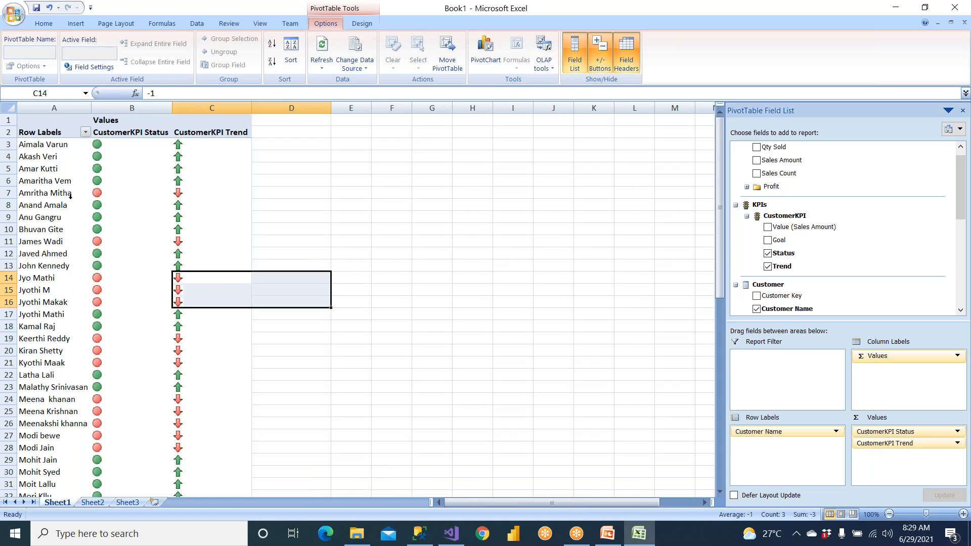
Review the customer indicators and replace Customer Name with the Product dimension's Product Name in the row labels
drag(70, 195, 204, 199)
scroll(195, 389, down, 17)
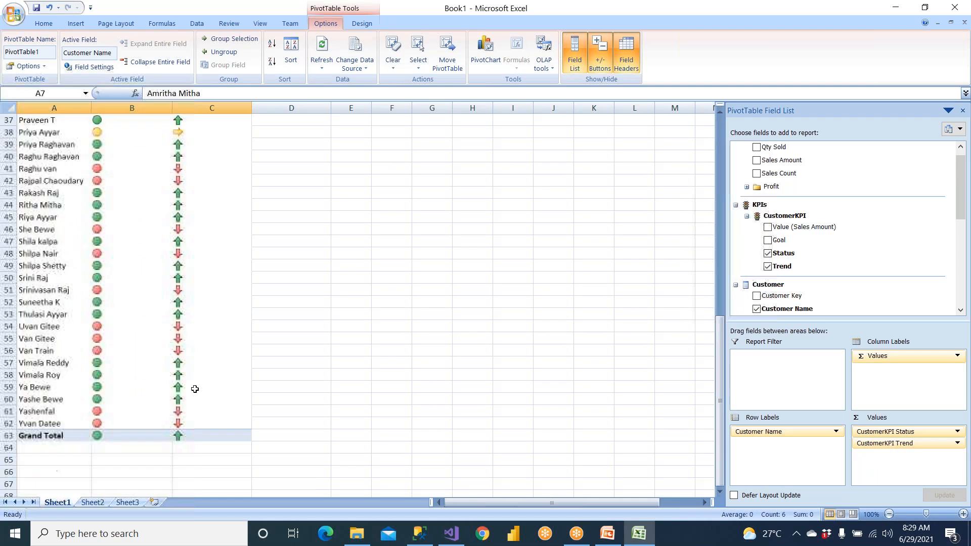
scroll(195, 389, up, 17)
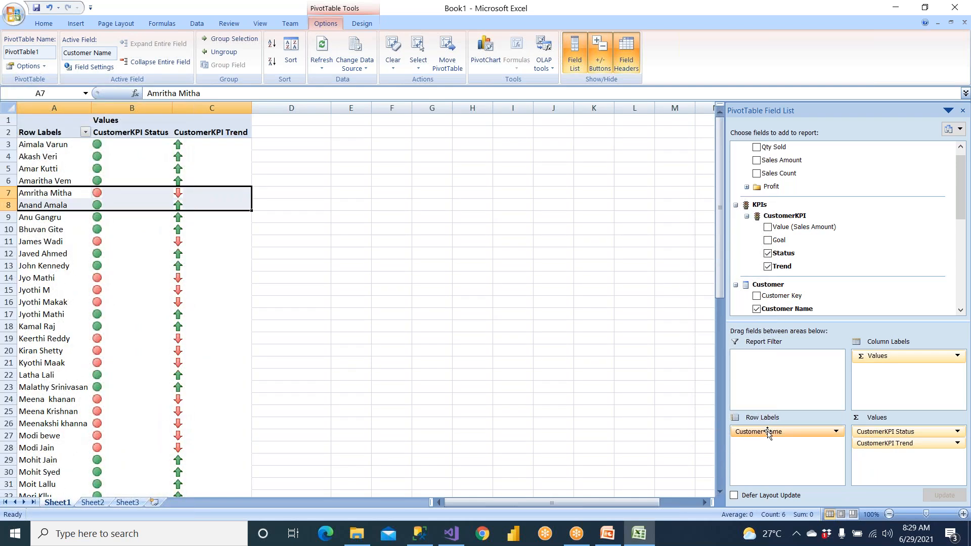
drag(769, 432, 539, 398)
drag(962, 205, 965, 277)
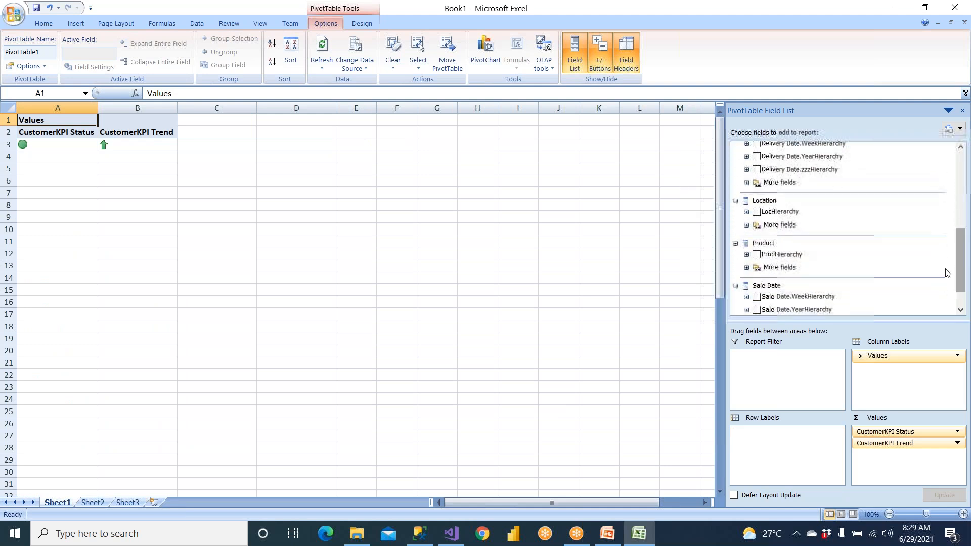
click(747, 269)
drag(790, 296, 782, 434)
Examine the CustomerKPI Status and Trend indicators across the first product rows, from VIT D to BALL
drag(61, 146, 187, 157)
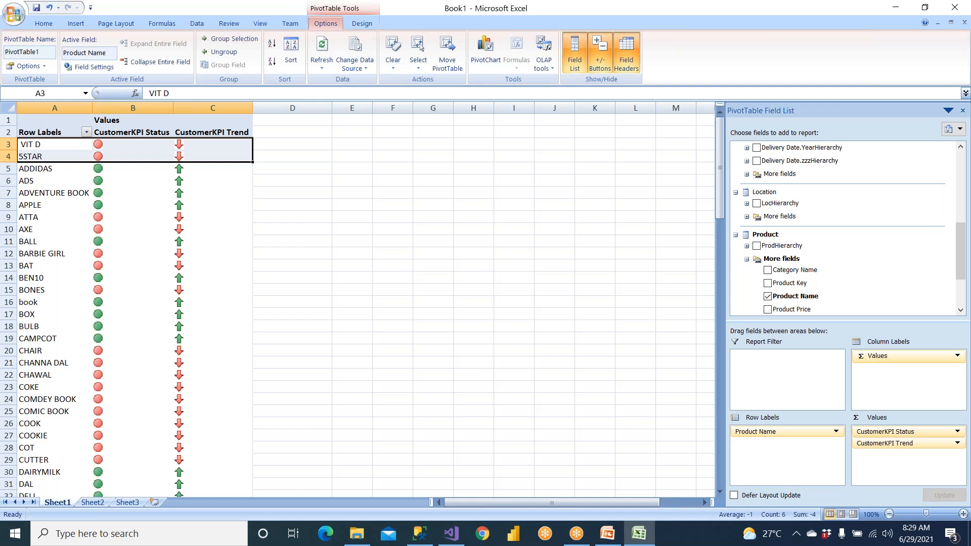
drag(46, 170, 133, 204)
drag(50, 220, 132, 236)
click(300, 237)
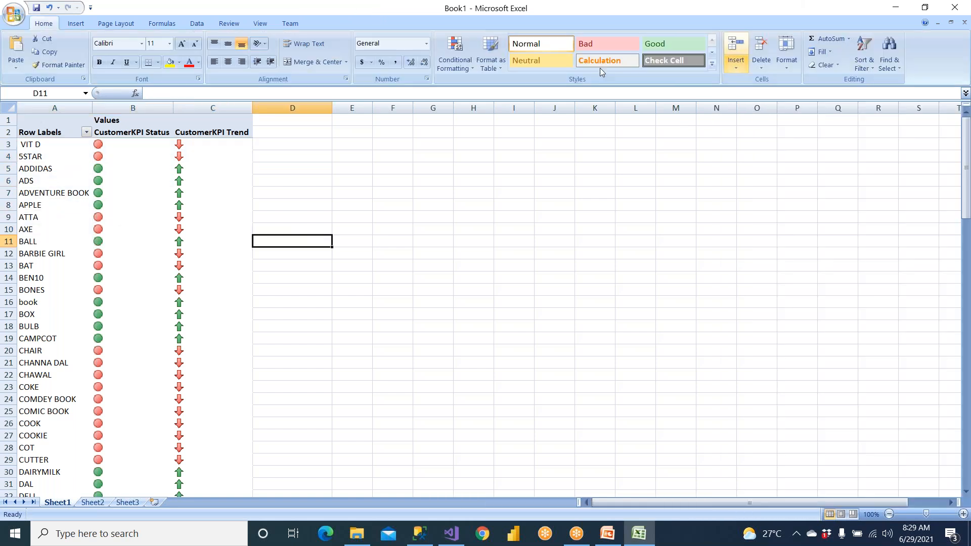
Add Sale Date.New Year No from the Sale Date dimension as a report filter of the PivotTable
click(53, 181)
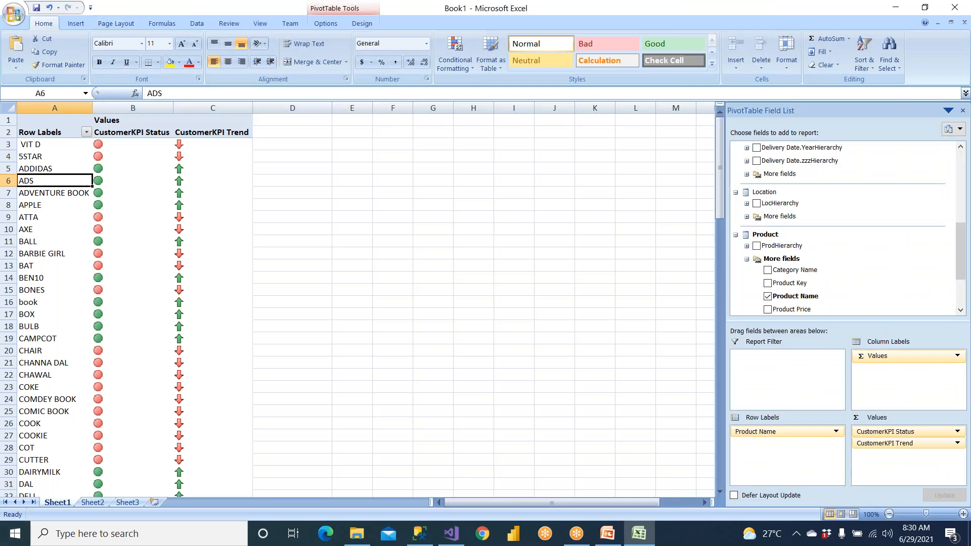
scroll(966, 165, up, 5)
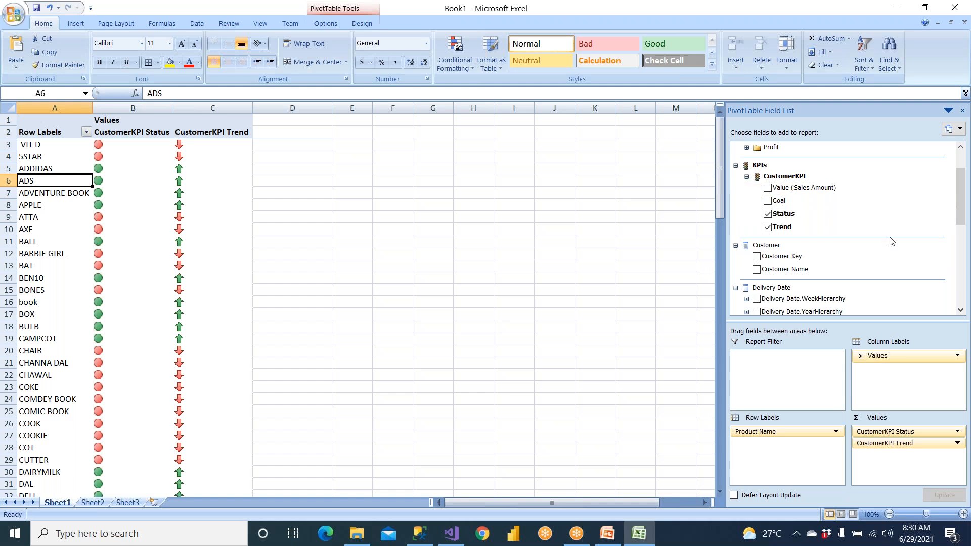
click(961, 309)
click(960, 309)
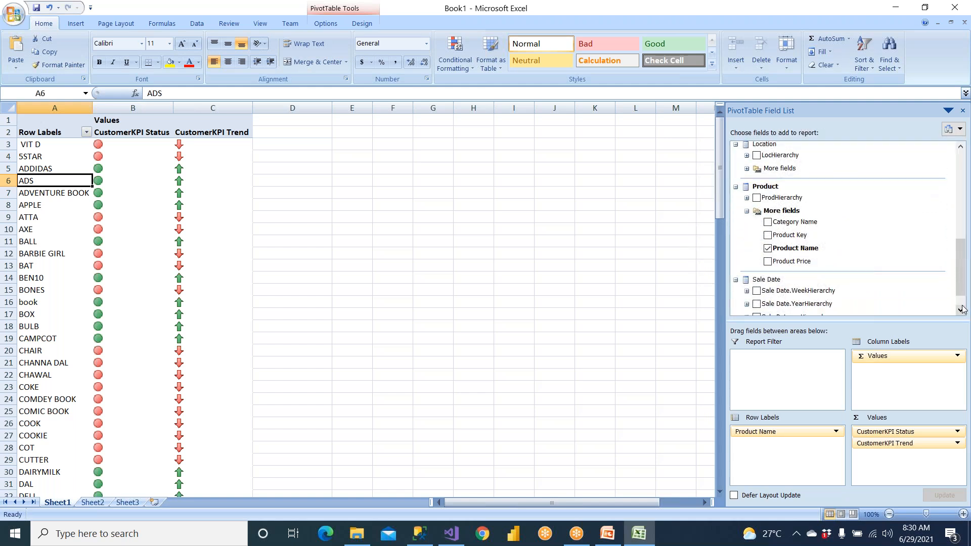
click(961, 310)
click(960, 310)
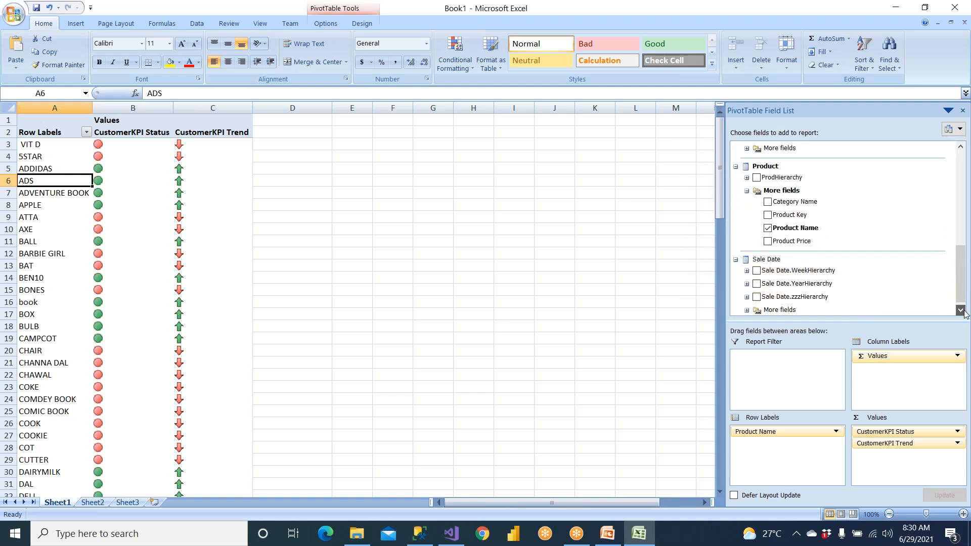
click(746, 303)
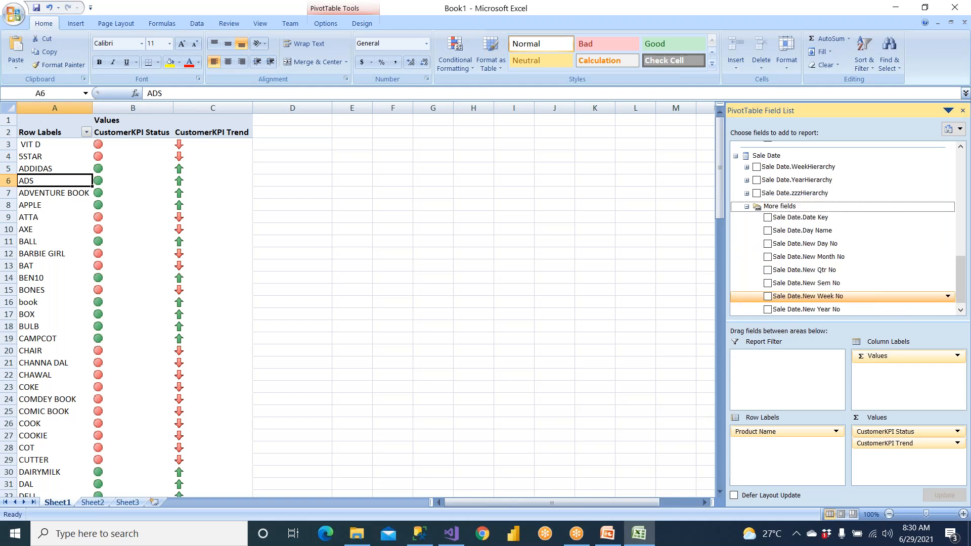
drag(792, 310, 781, 375)
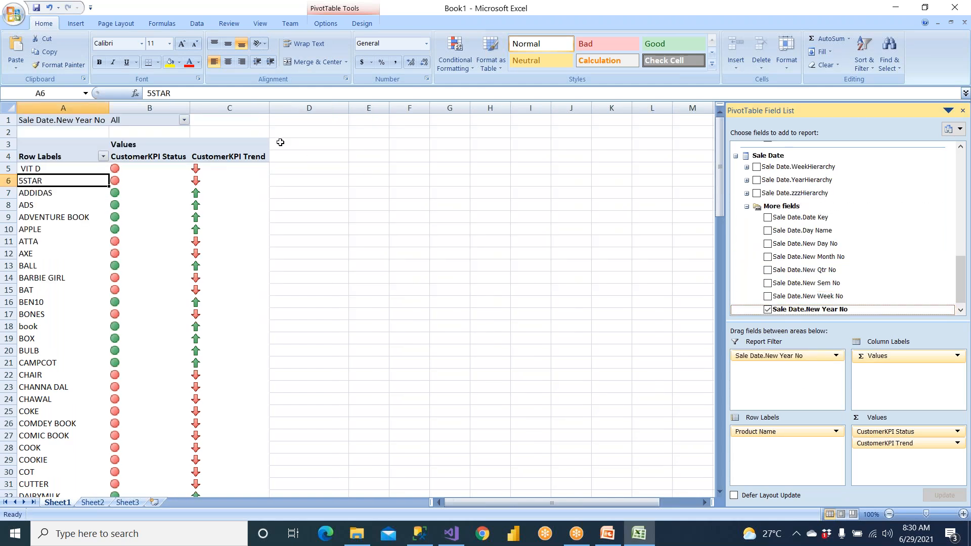
Filter the PivotTable to Y2016 only, with selection of multiple items enabled
click(184, 120)
click(70, 223)
click(73, 133)
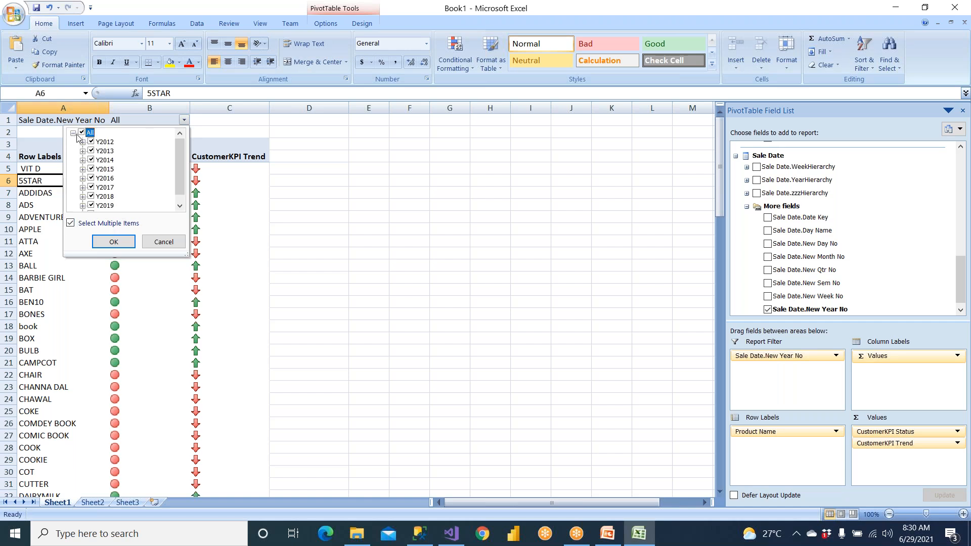
click(81, 133)
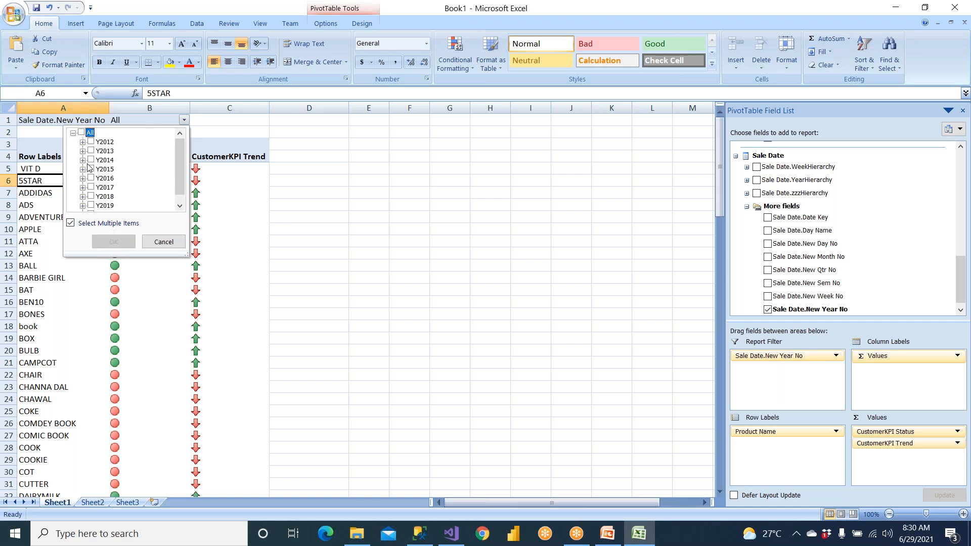
click(91, 178)
click(113, 241)
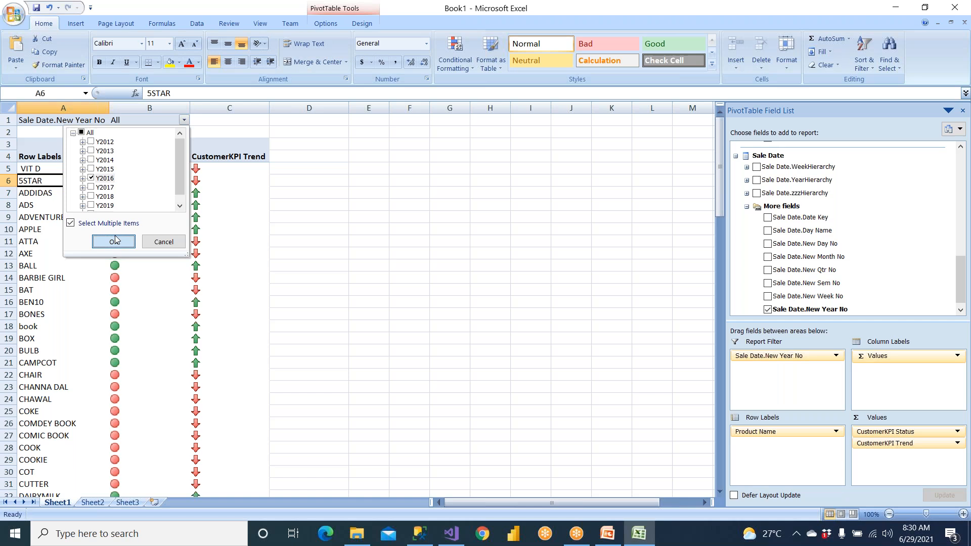
Examine the year-filtered Status and Trend indicators for the product rows from VIT D to APPLE
click(264, 242)
drag(69, 197, 202, 228)
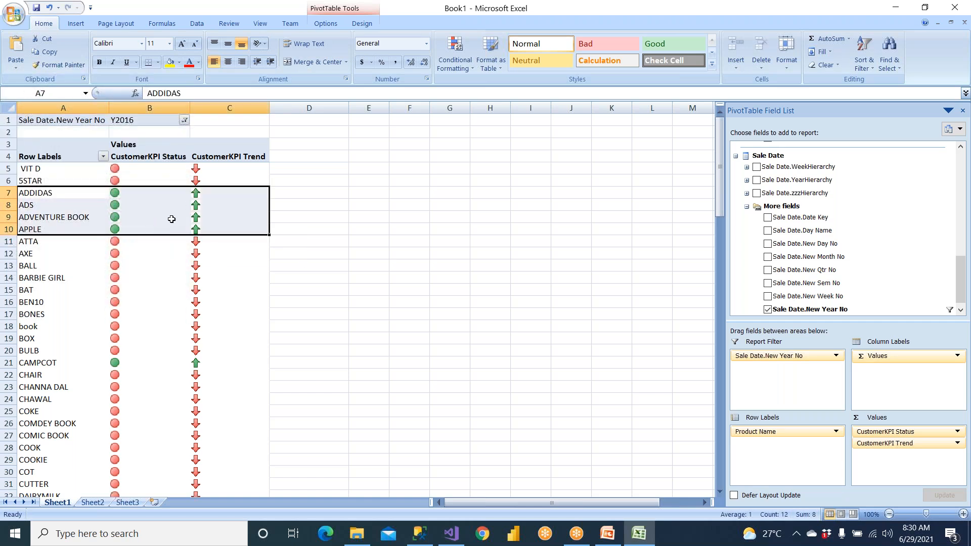
drag(75, 170, 202, 178)
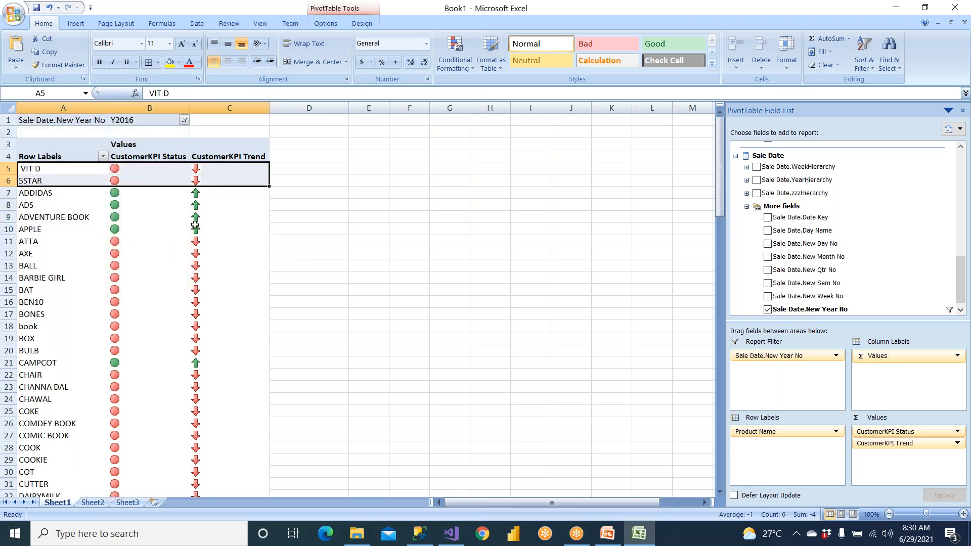
Examine the Y2016 Status and Trend indicators in the product rows from DELL to OIL and in the VIT D and 5STAR rows
scroll(124, 357, down, 11)
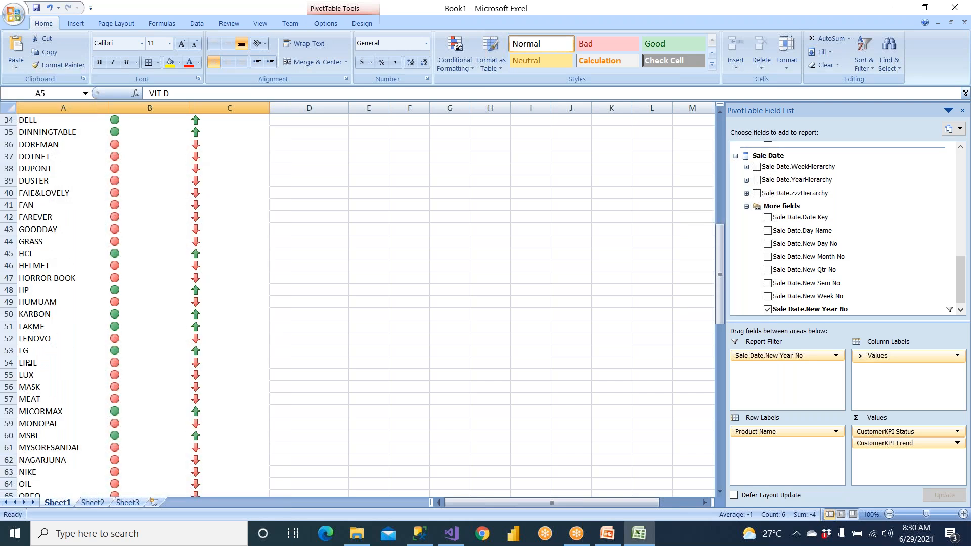
drag(125, 360, 263, 412)
click(283, 386)
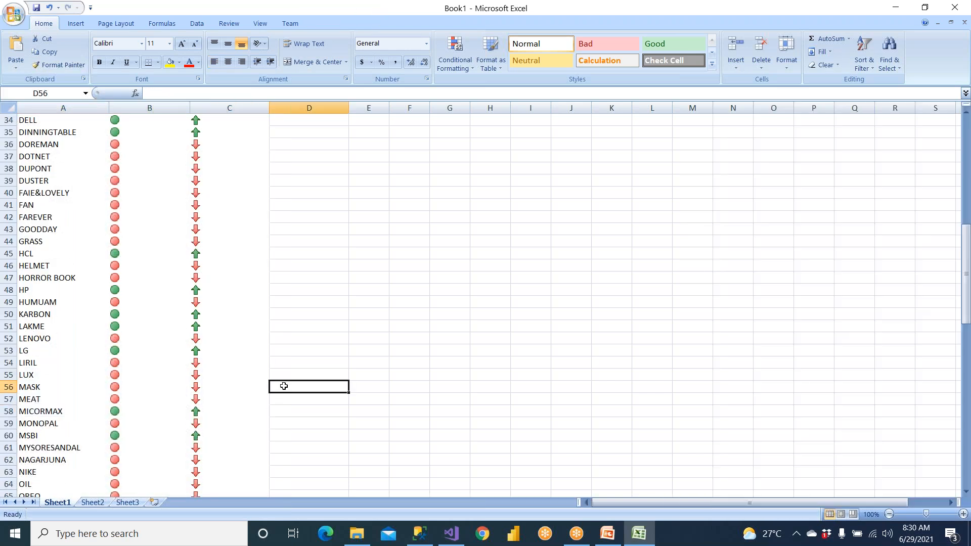
click(128, 287)
scroll(128, 287, up, 10)
scroll(121, 288, up, 1)
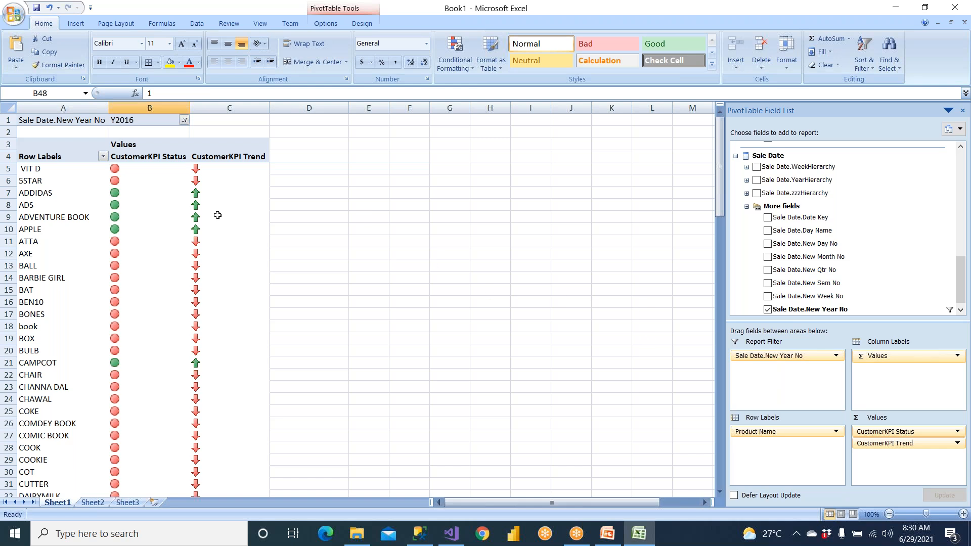
drag(130, 168, 225, 175)
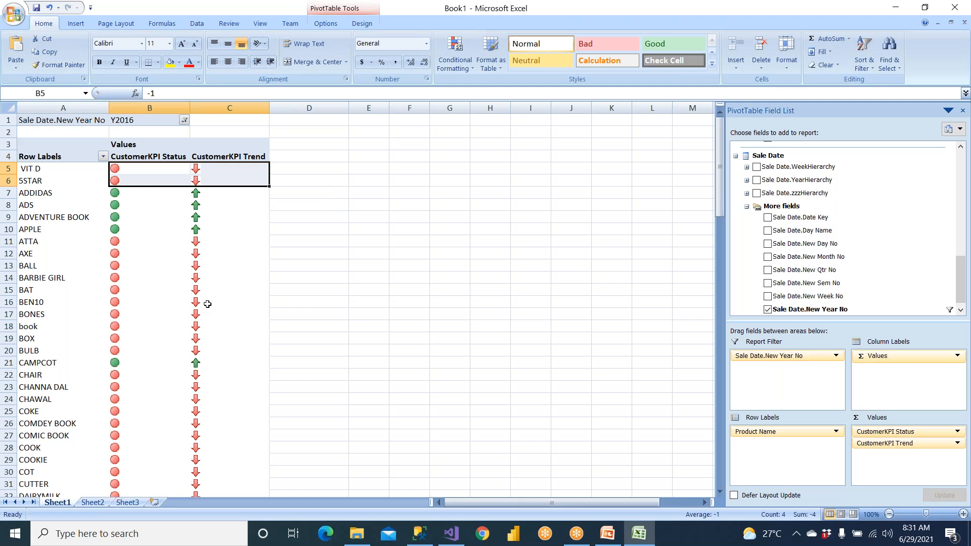
Examine the Y2016 indicators in the product rows from PONDS to THUMPUP, comparing the SAREE row with SCISSOR to SHORT
scroll(206, 303, down, 12)
scroll(205, 303, down, 11)
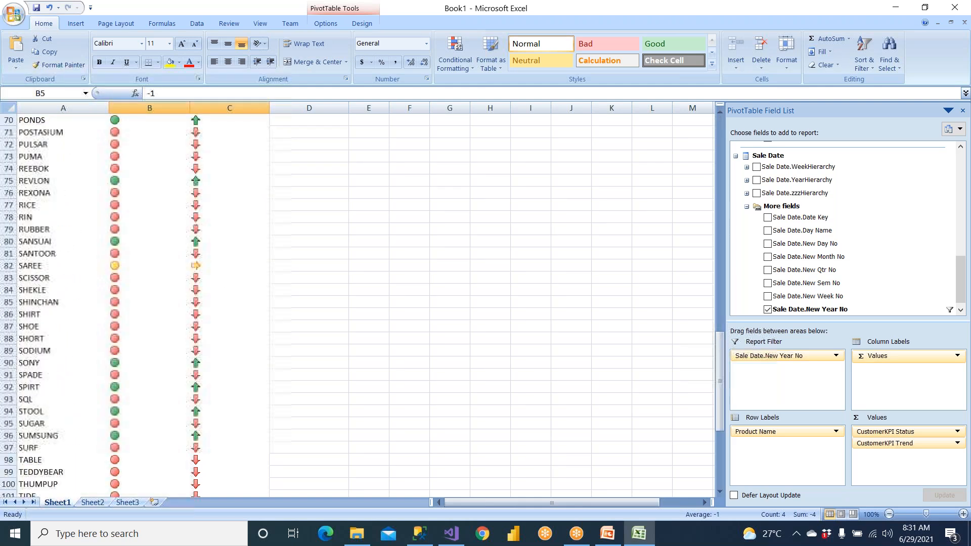
drag(102, 266, 225, 265)
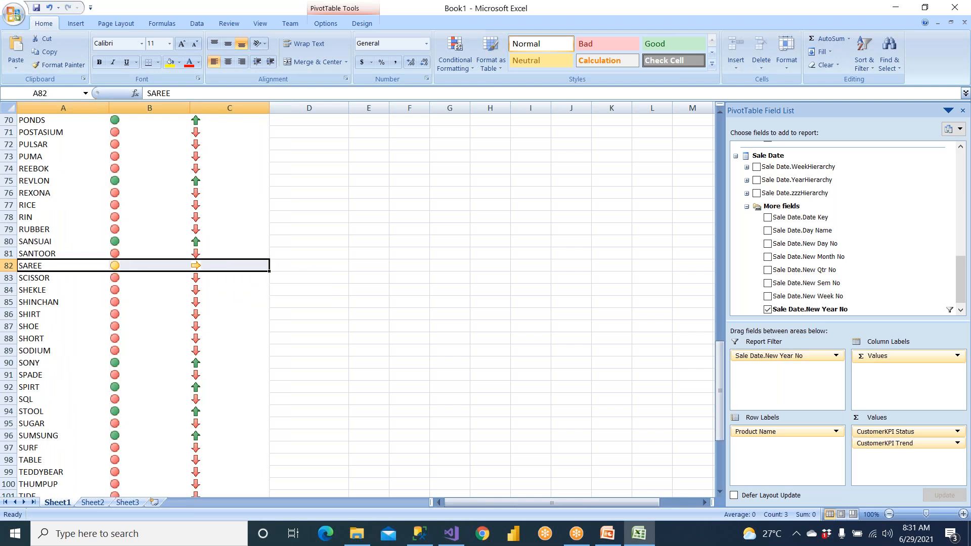
drag(121, 282, 202, 343)
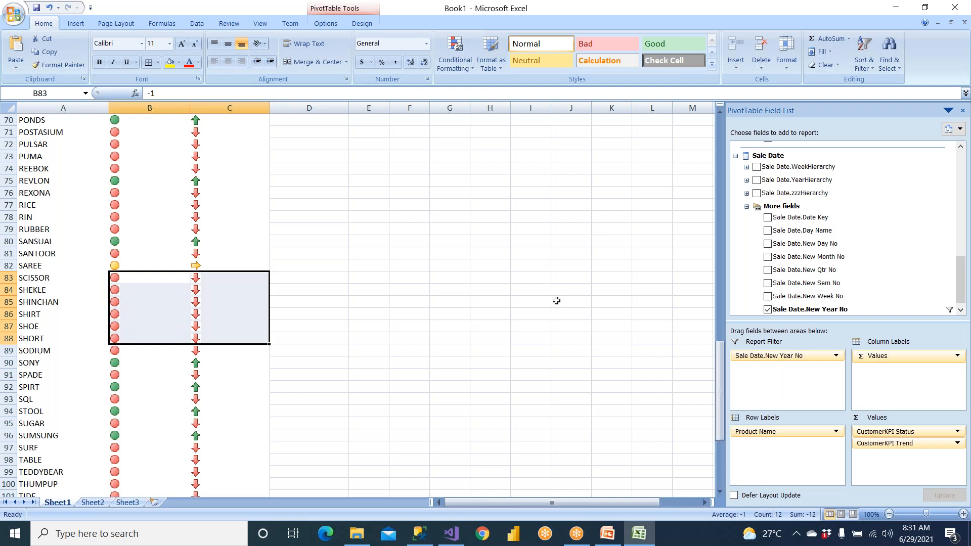
click(82, 281)
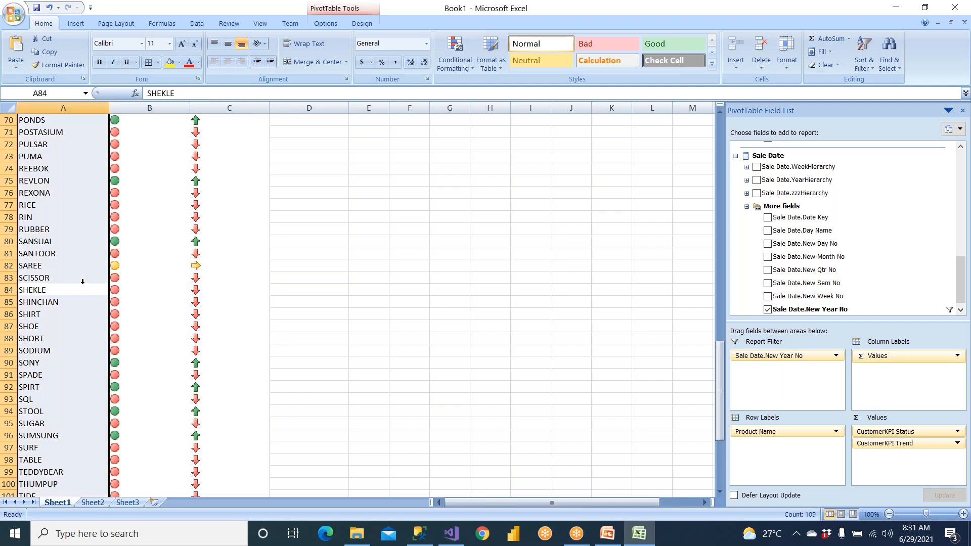
click(447, 327)
scroll(254, 229, up, 2)
scroll(253, 229, up, 20)
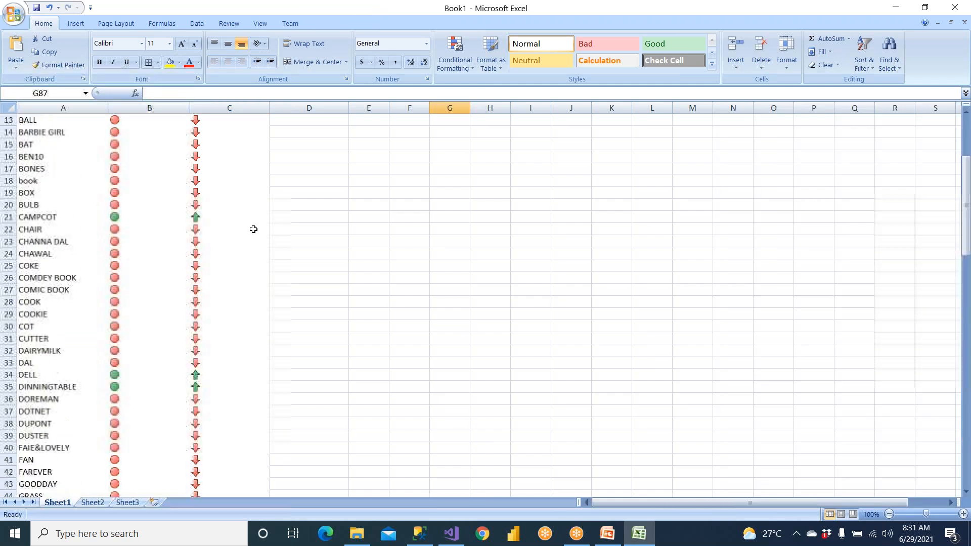
Add Country from the Location dimension as a second report filter of the PivotTable
click(133, 193)
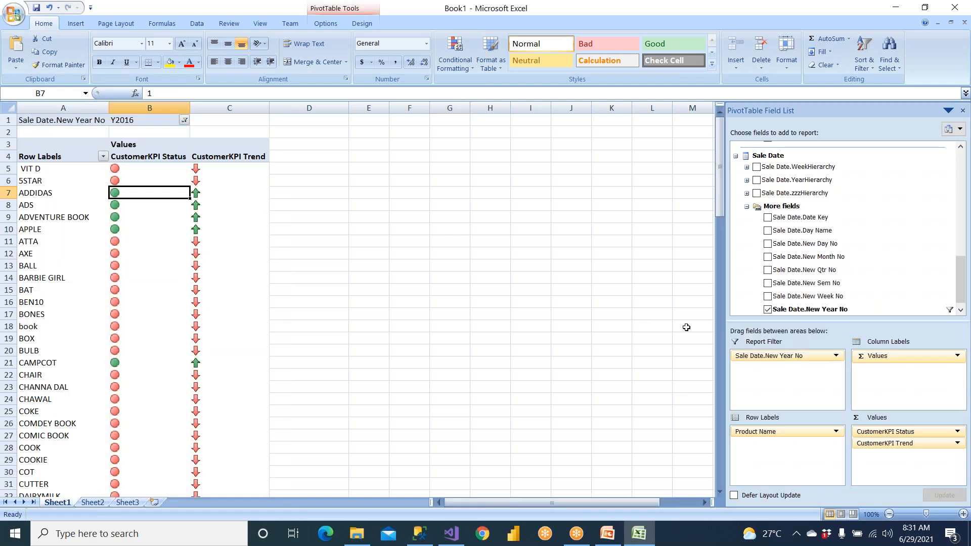
click(747, 206)
click(735, 159)
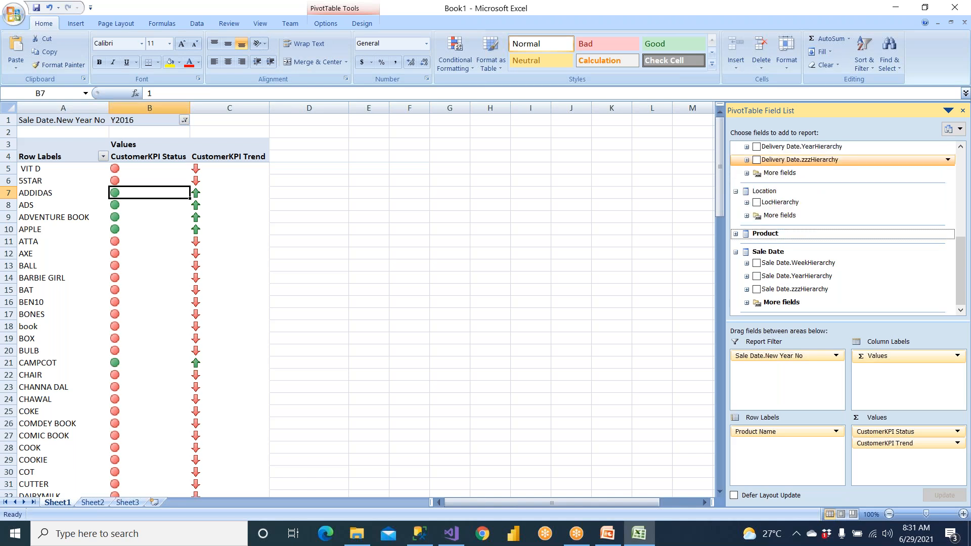
click(747, 216)
drag(783, 240, 779, 375)
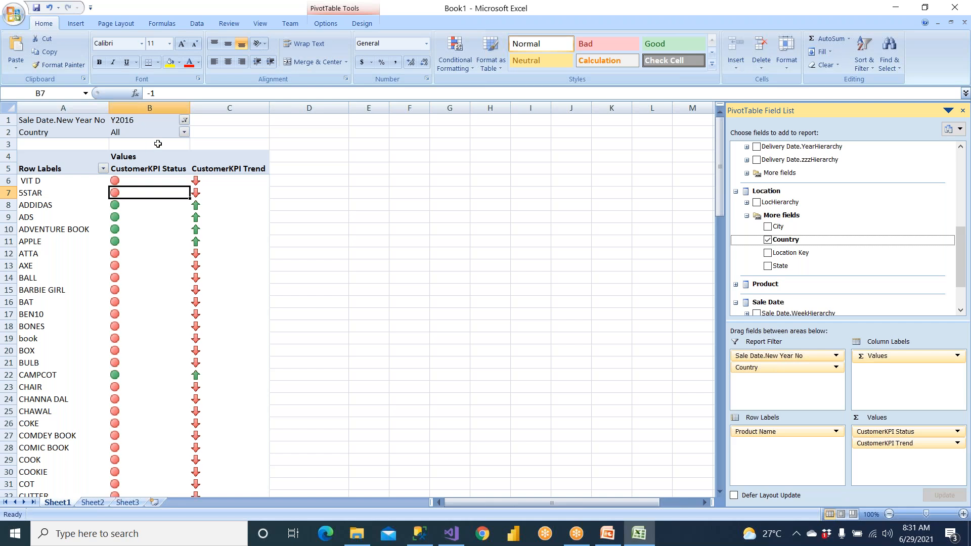
Filter the PivotTable's Country to India only, with selection of multiple items enabled
click(184, 132)
click(109, 237)
click(72, 145)
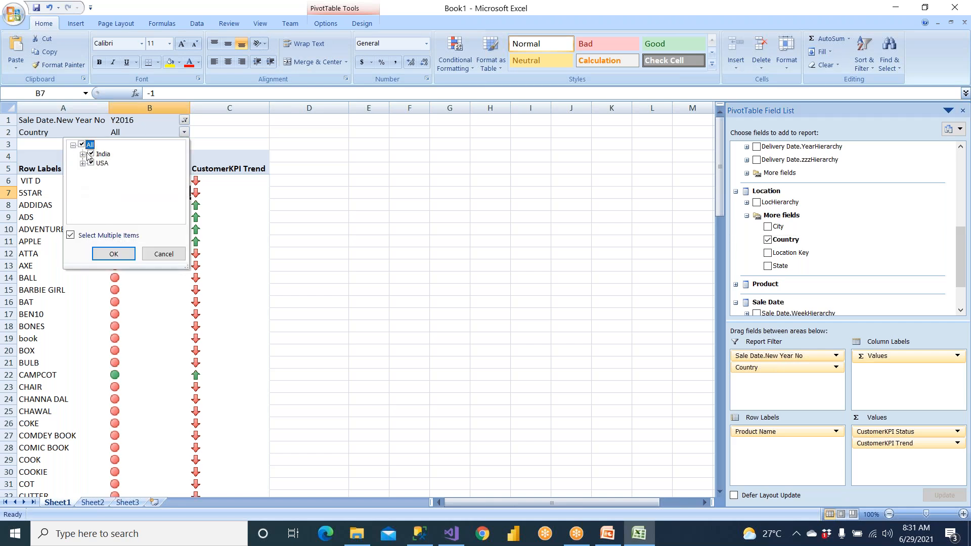
click(89, 145)
click(91, 154)
click(124, 253)
Change the PivotTable's Sale Date.New Year No filter to Y2018 only
scroll(294, 261, down, 20)
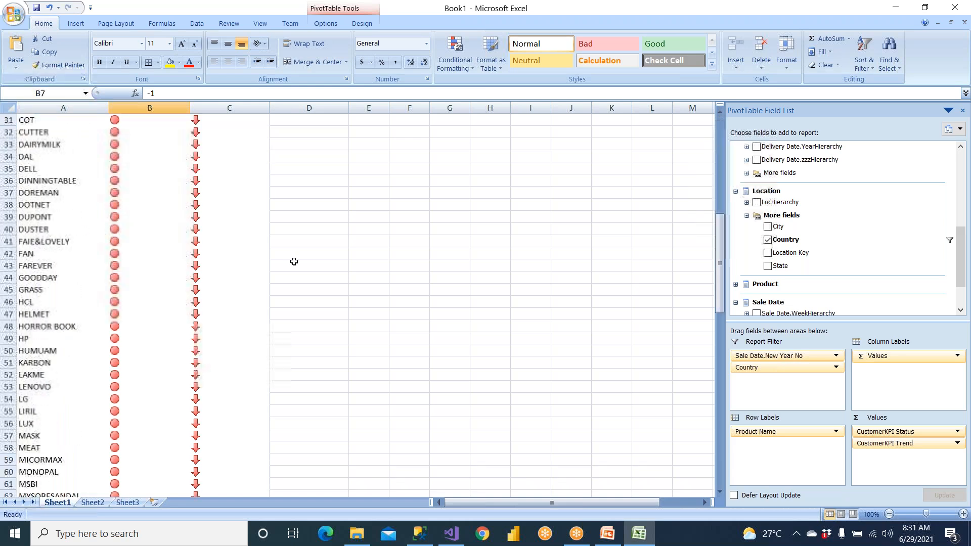
scroll(294, 261, down, 1)
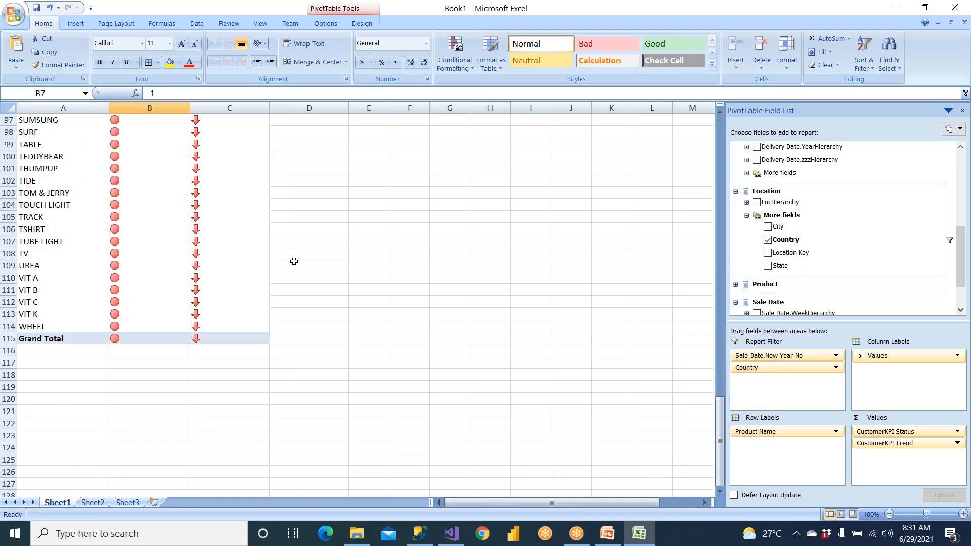
scroll(294, 262, up, 20)
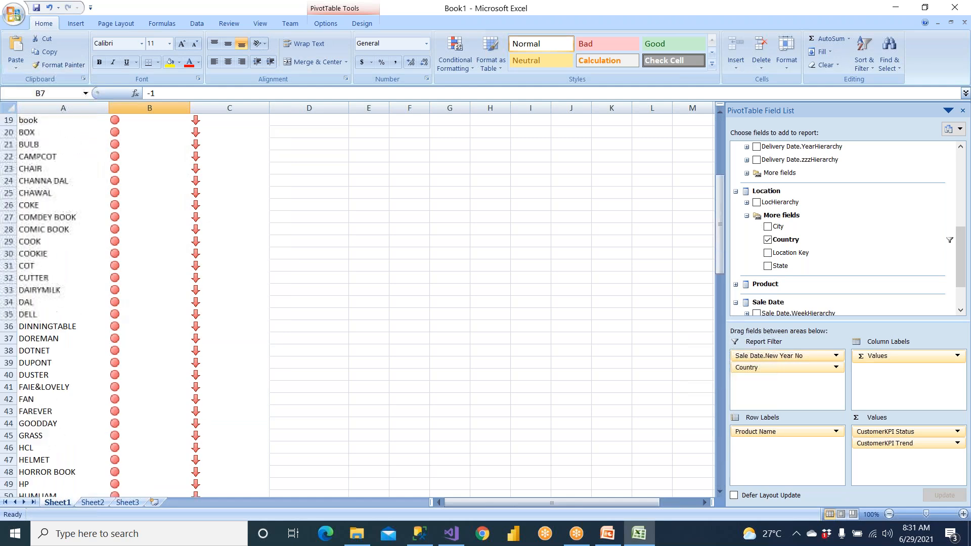
click(184, 120)
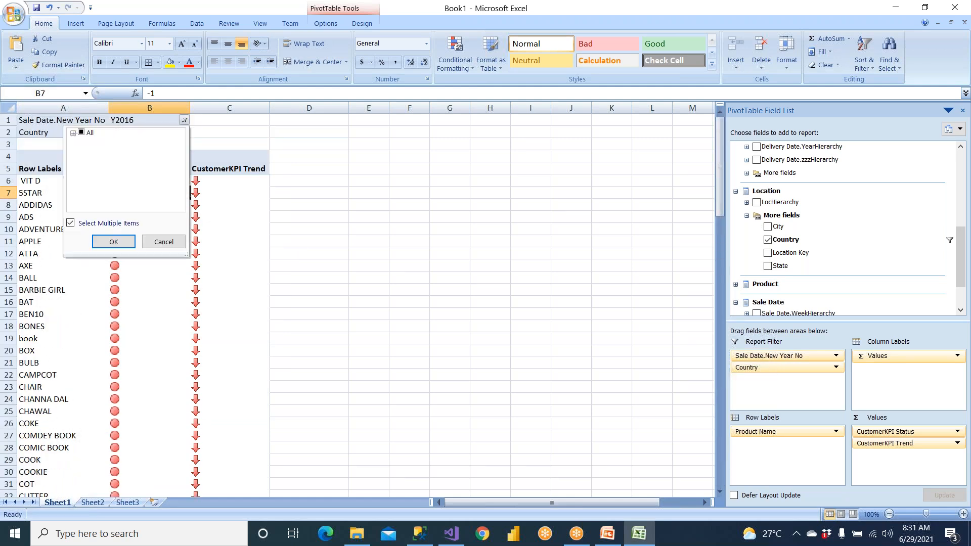
click(73, 133)
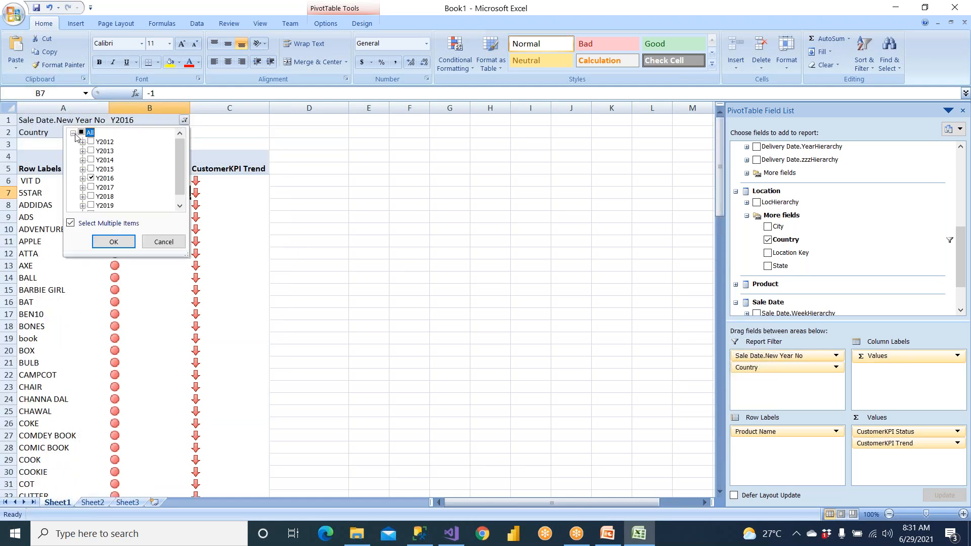
click(91, 179)
click(91, 179)
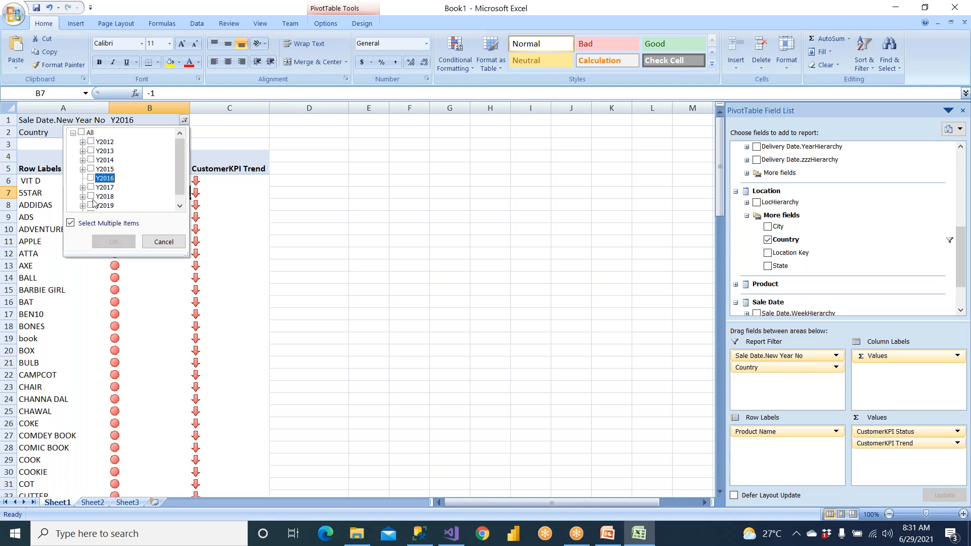
click(91, 196)
click(113, 242)
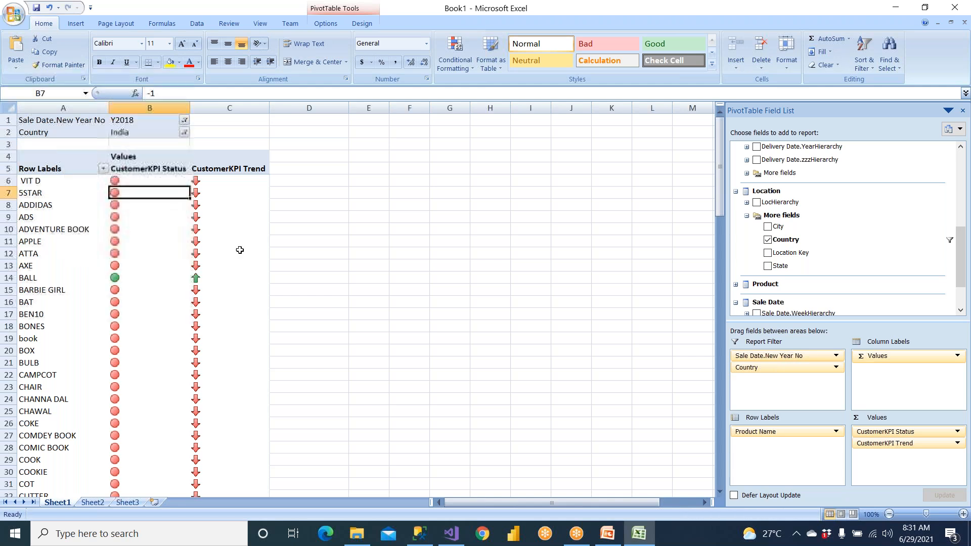
Examine the Status and Trend indicators for India in Y2018, from the BALL row through the Grand Total and across VIT D to BOX
drag(59, 271, 228, 278)
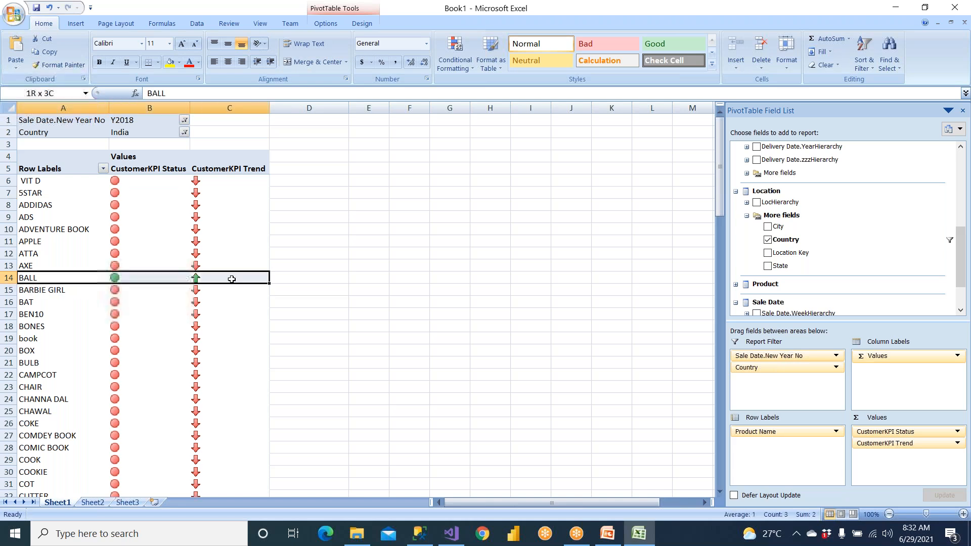
scroll(232, 279, down, 6)
scroll(232, 280, down, 20)
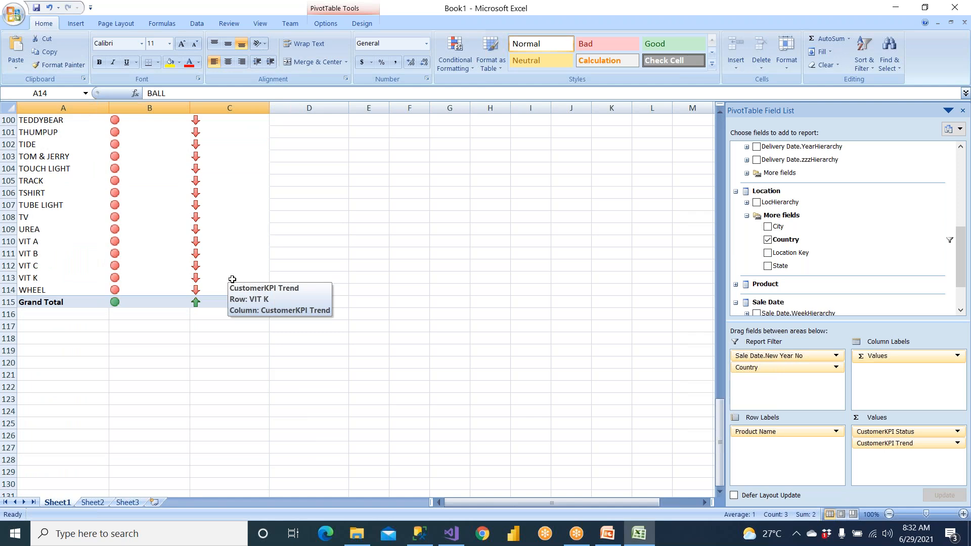
scroll(233, 279, up, 20)
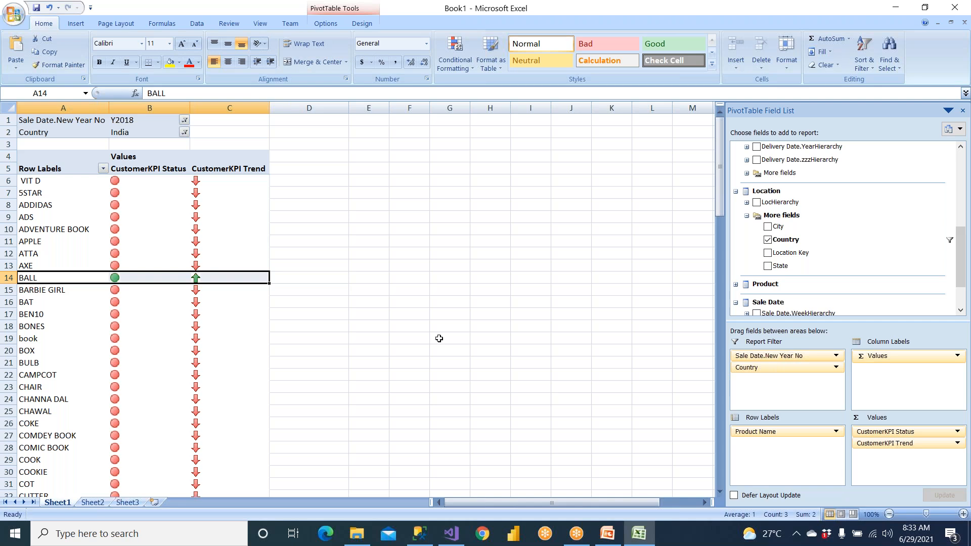
drag(122, 185, 229, 347)
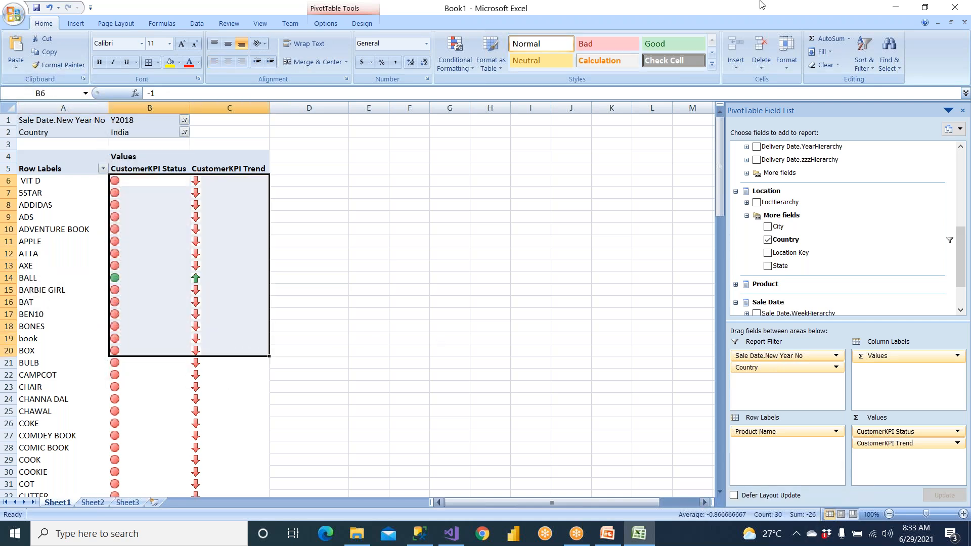
Close the workbook without saving, return to Visual Studio and show the KPI definitions of AmazonSalesCube
click(718, 5)
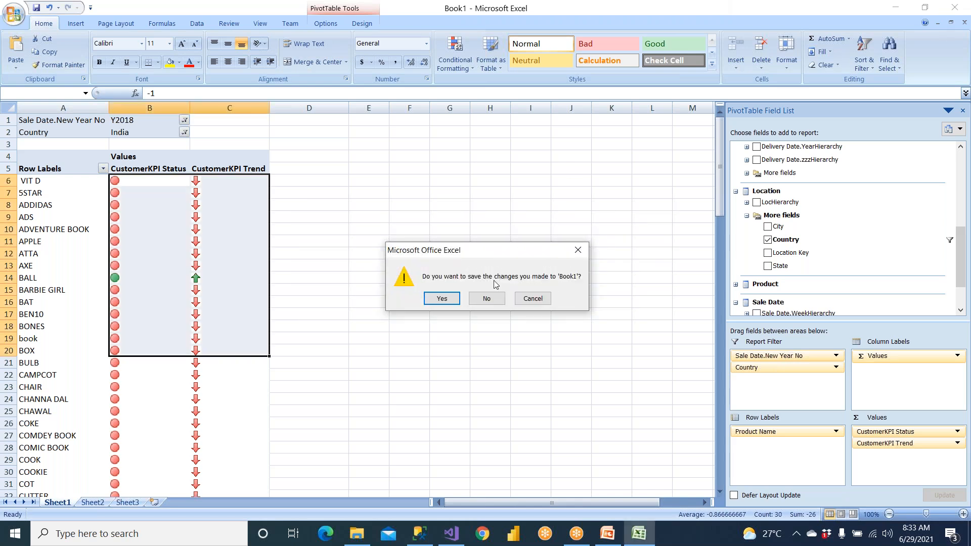
click(486, 298)
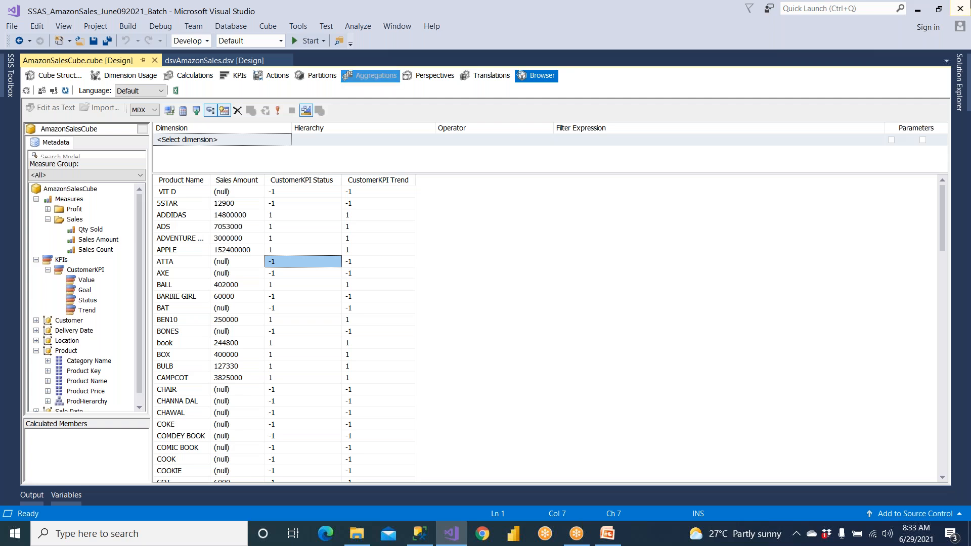
click(239, 75)
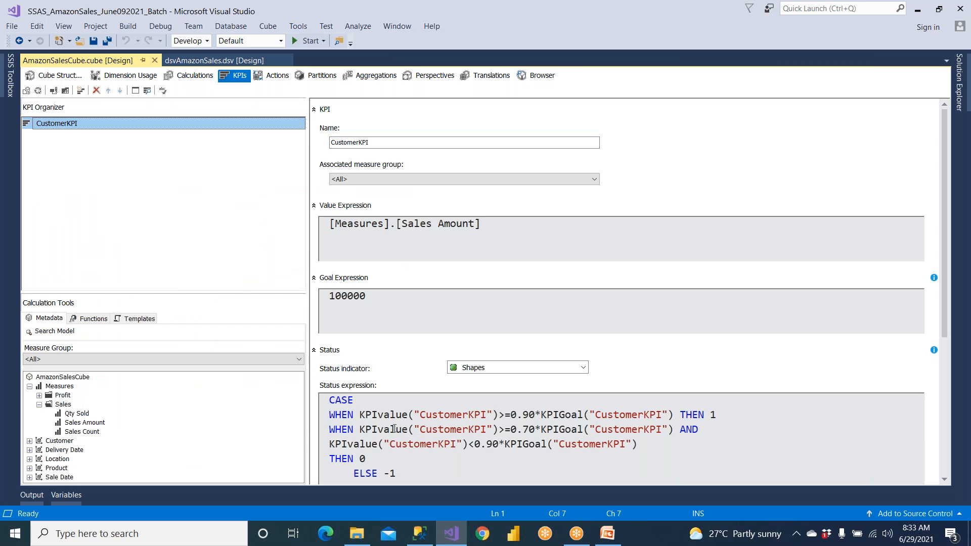
Review CustomerKPI's status, value and goal expressions, and compare the KPI name with the name used in the status expression
drag(383, 414, 408, 444)
drag(477, 235, 342, 225)
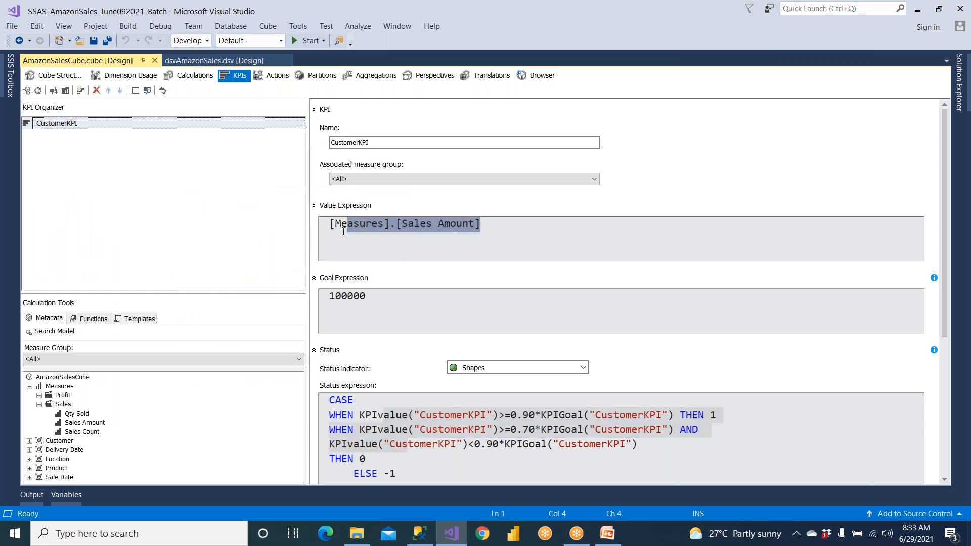
drag(366, 296, 295, 295)
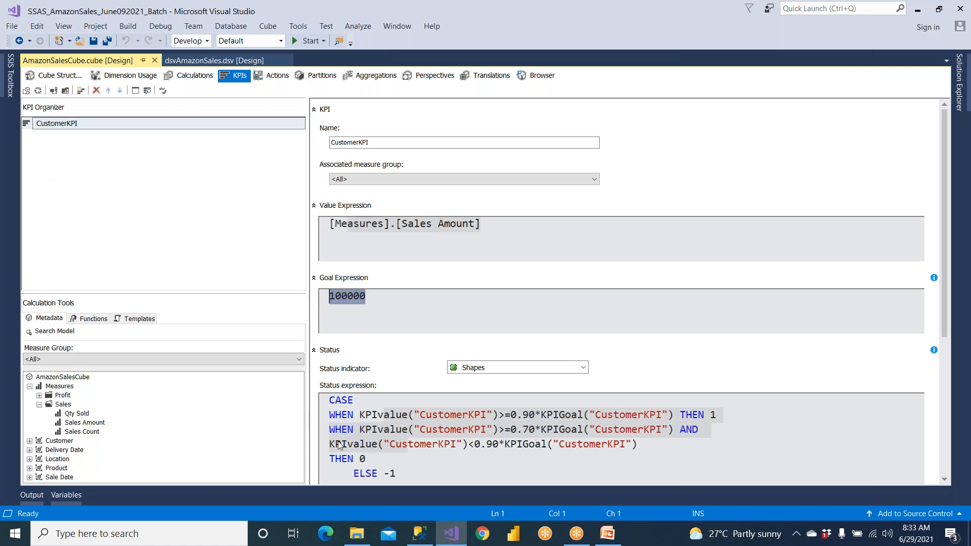
click(442, 479)
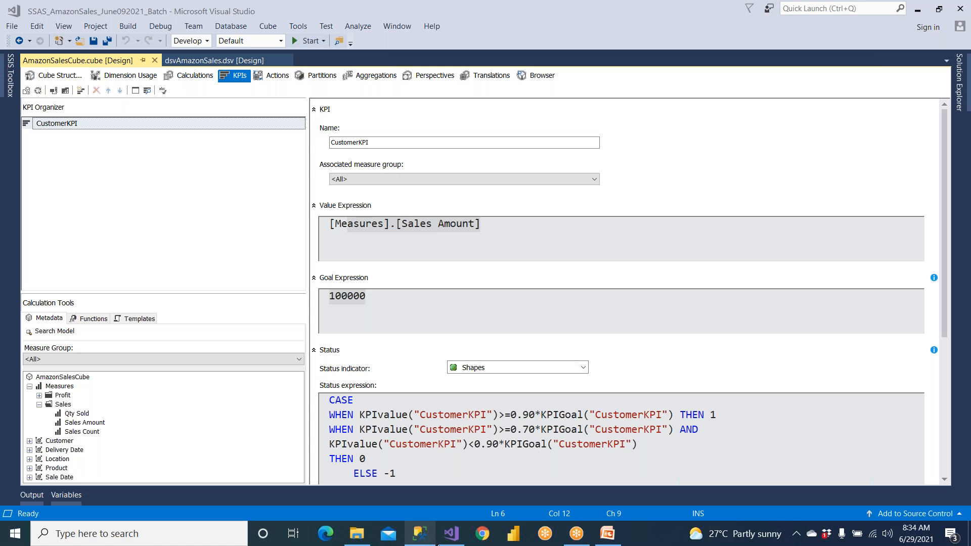
drag(373, 144, 308, 148)
click(372, 144)
double_click(370, 142)
drag(420, 415, 492, 414)
Rename the KPI as aa
drag(370, 142, 314, 144)
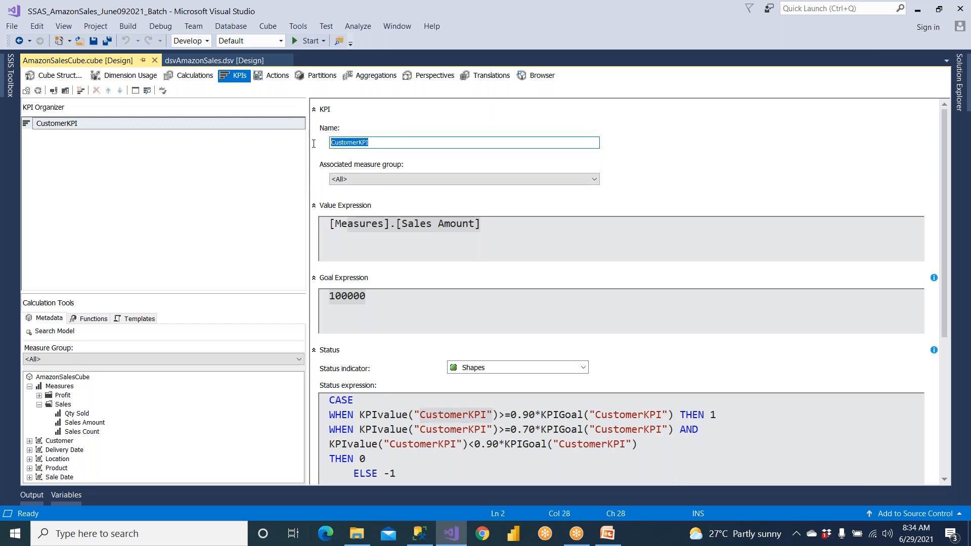
text(aa)
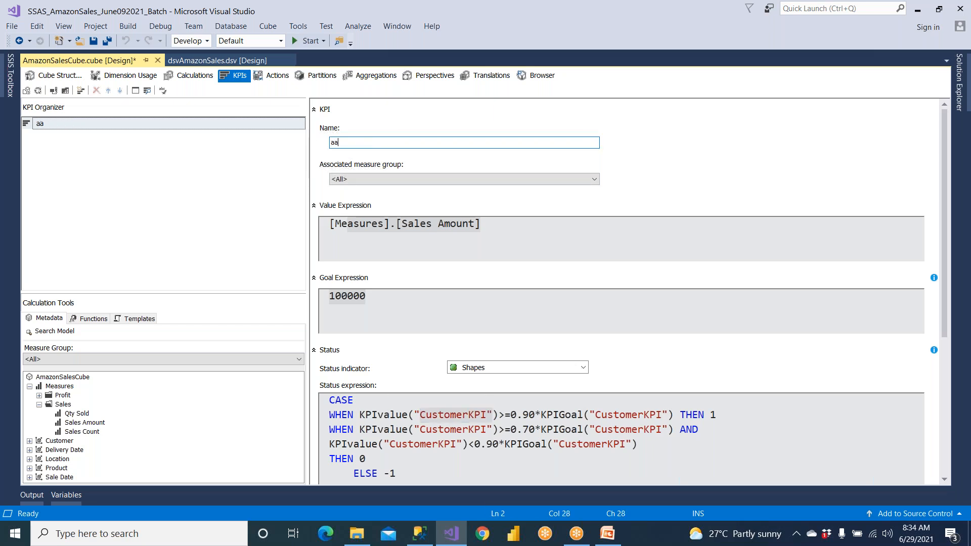
click(463, 416)
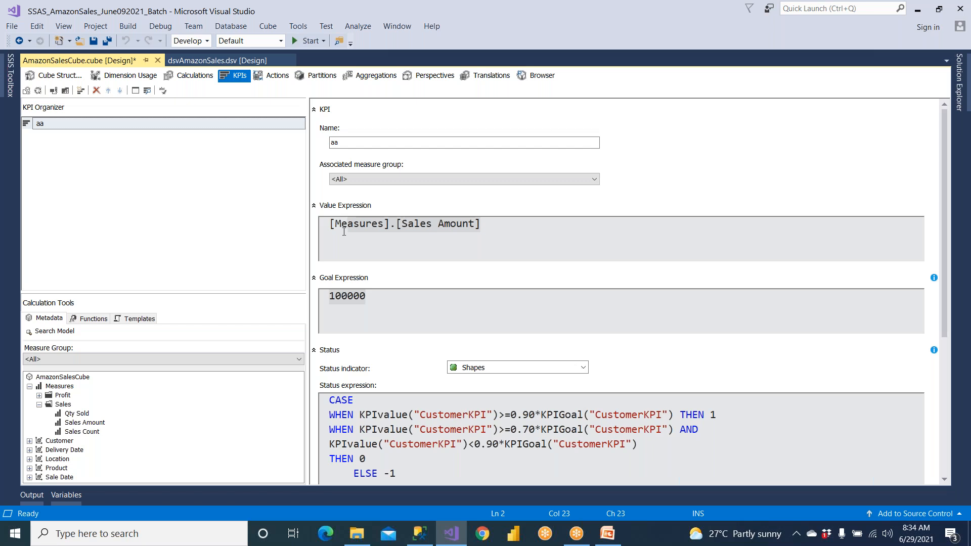
Restore the KPI name to CustomerKPI by copying it from the status expression, and save the cube
drag(420, 416, 487, 416)
key(ctrl+c)
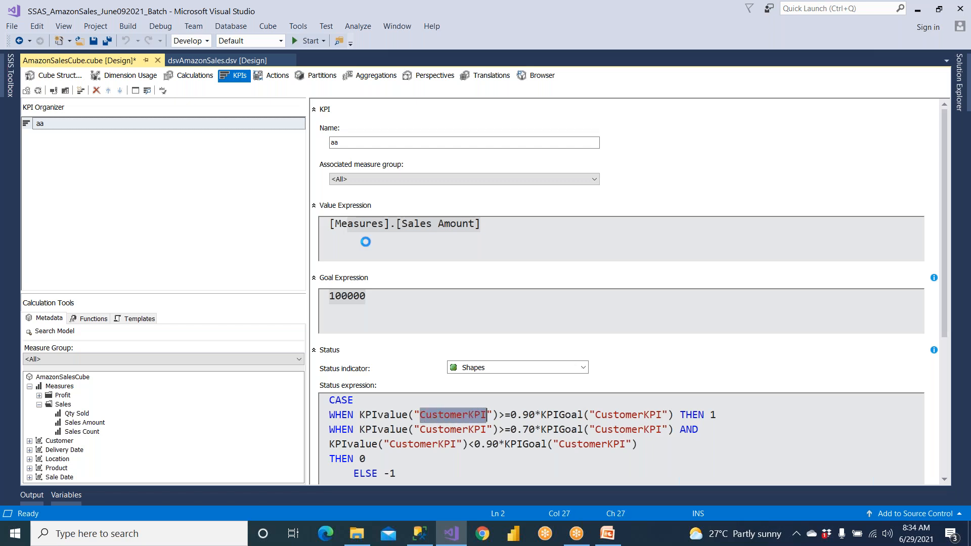
click(346, 142)
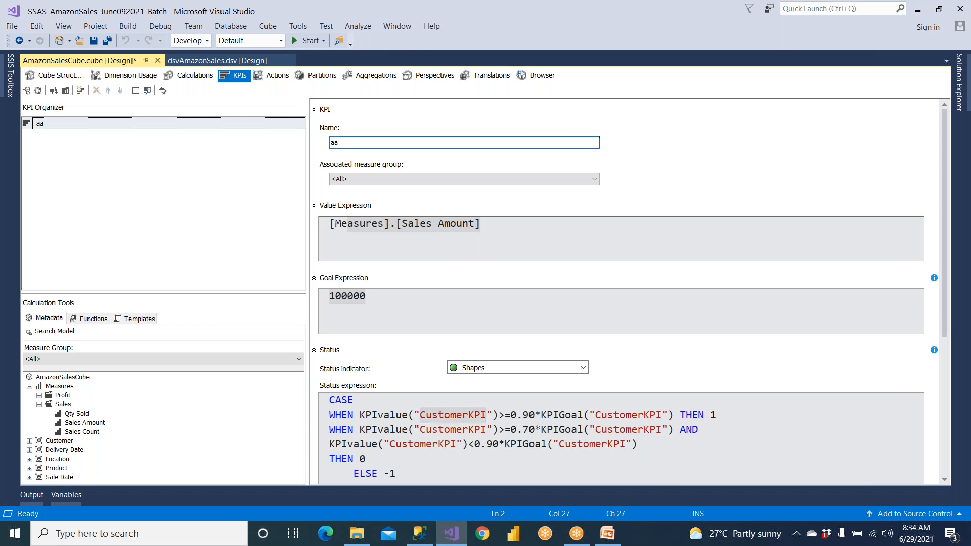
drag(346, 142, 309, 142)
key(ctrl+v)
key(ctrl+s)
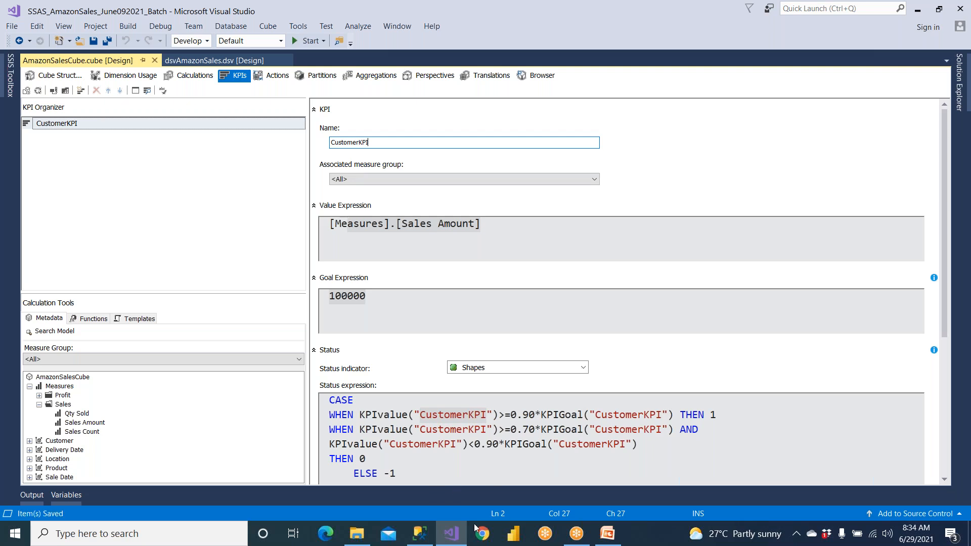
Switch to PowerPoint and present the SSAS KPIs slides from KPI Functions through the closing thank-you slide
click(453, 540)
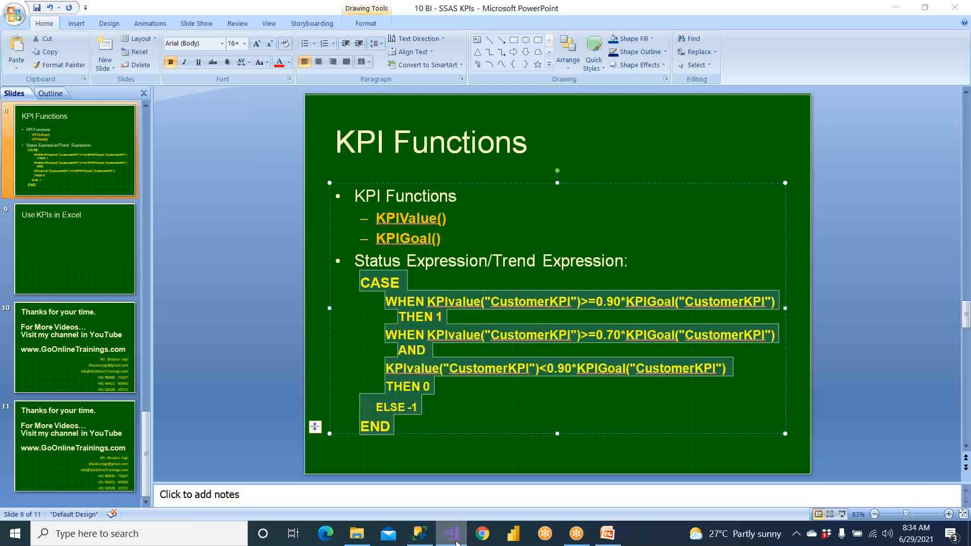
key(shift+F5)
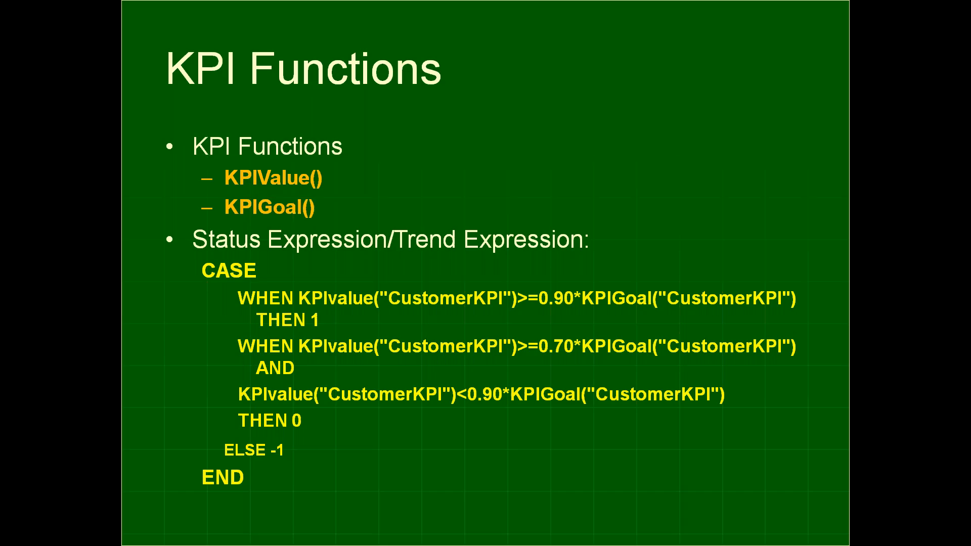
key(Right)
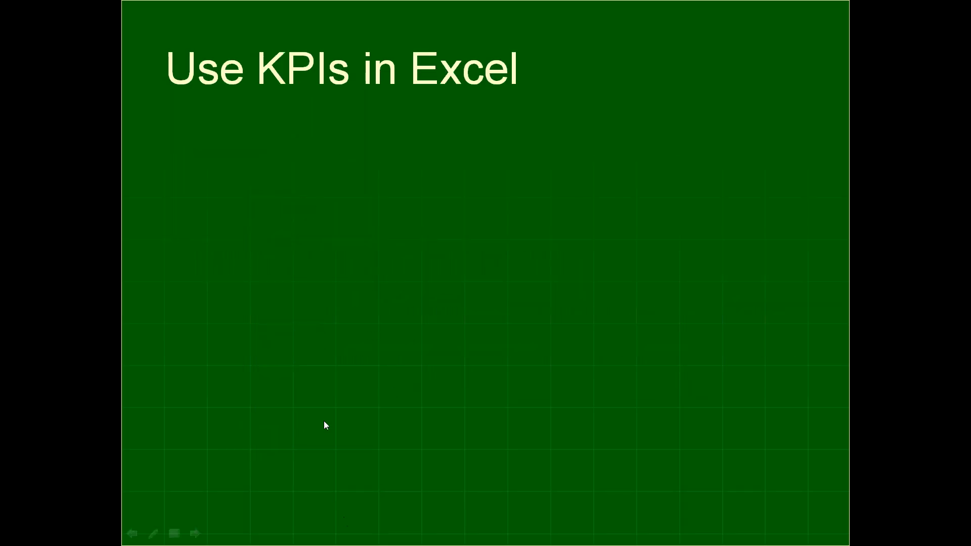
click(422, 270)
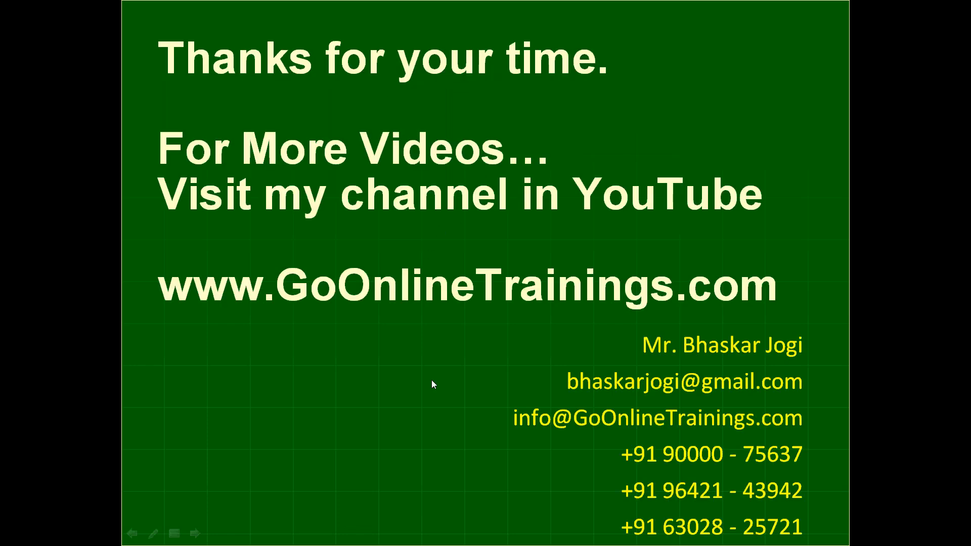
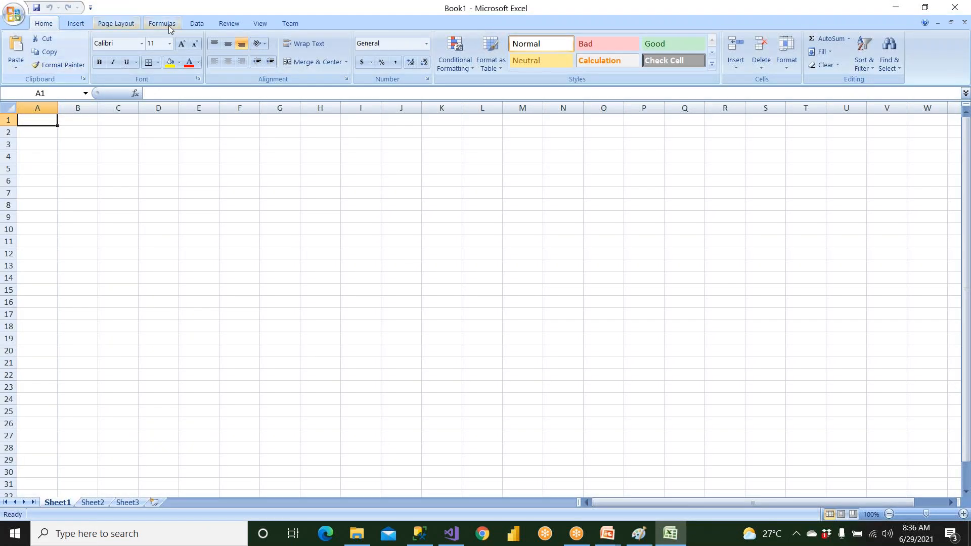
Start an Analysis Services data connection to server "." using Windows Authentication
click(196, 25)
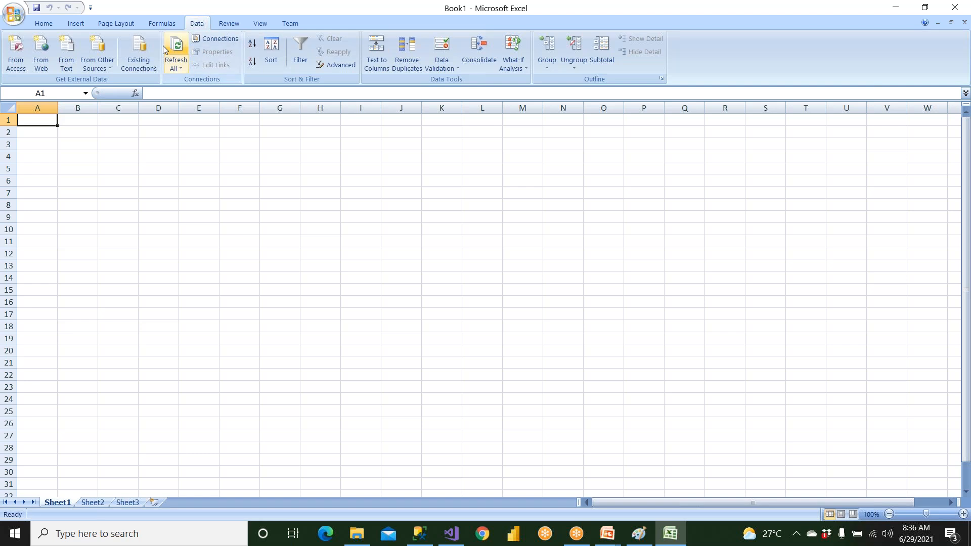
click(101, 66)
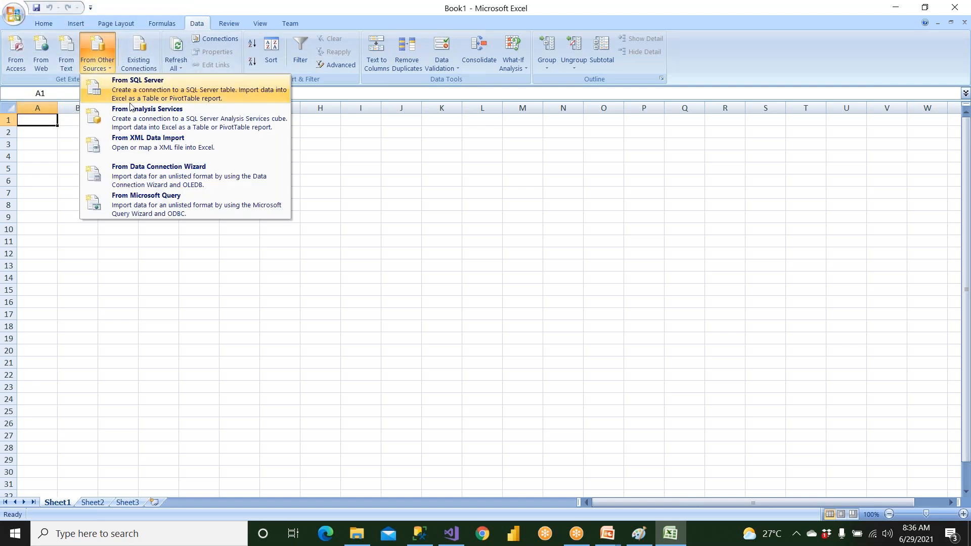
click(146, 115)
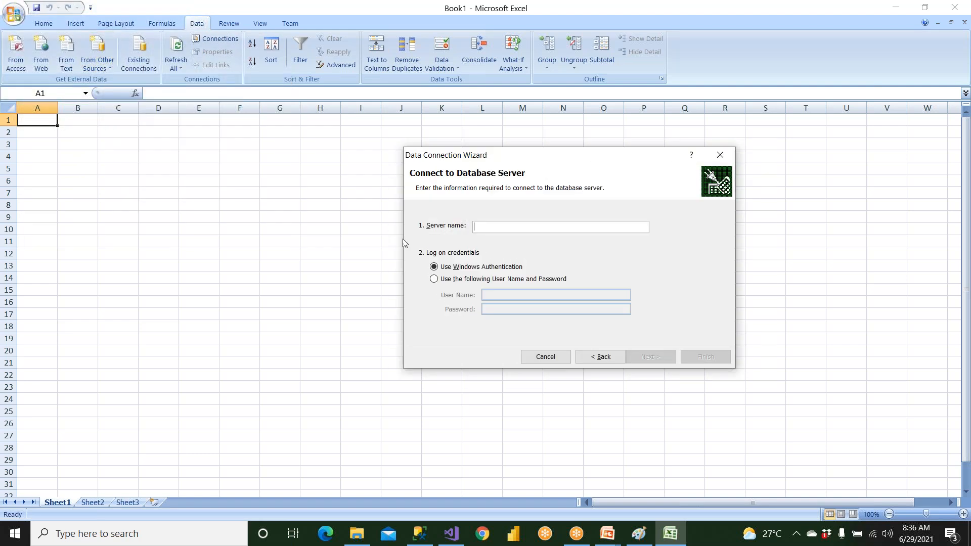
text(.)
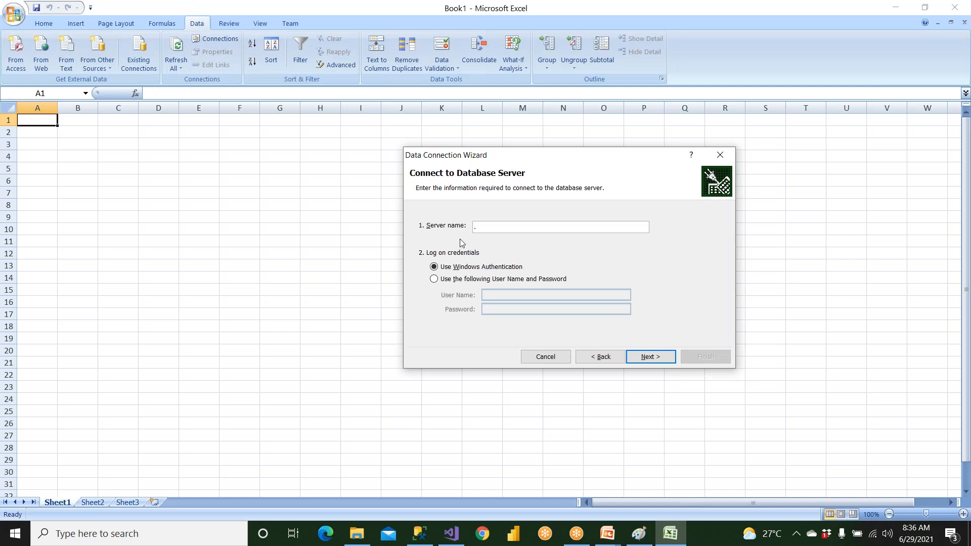
click(647, 358)
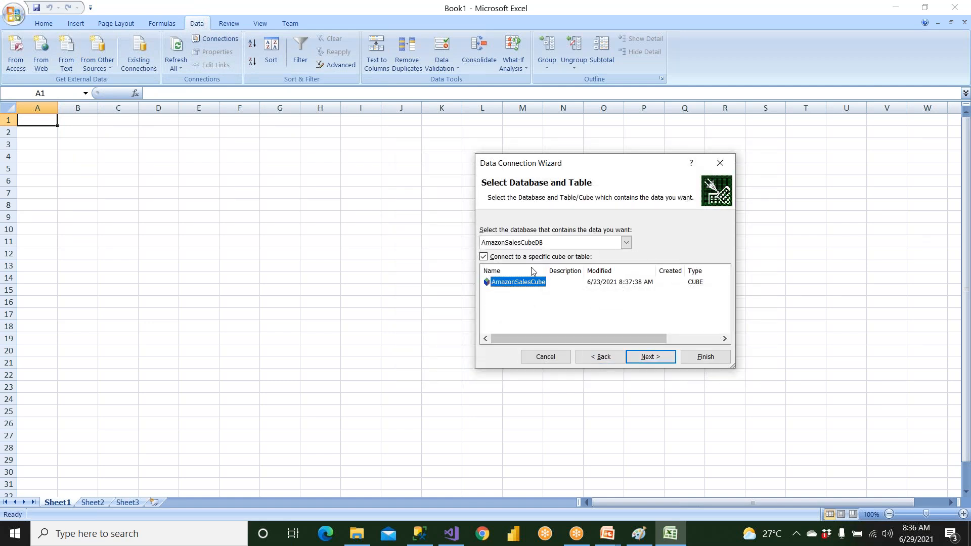
Finish the connection to AmazonSalesCube, overwrite the existing connection file, and insert a PivotTable report at cell A1 of Sheet1
click(647, 357)
click(693, 359)
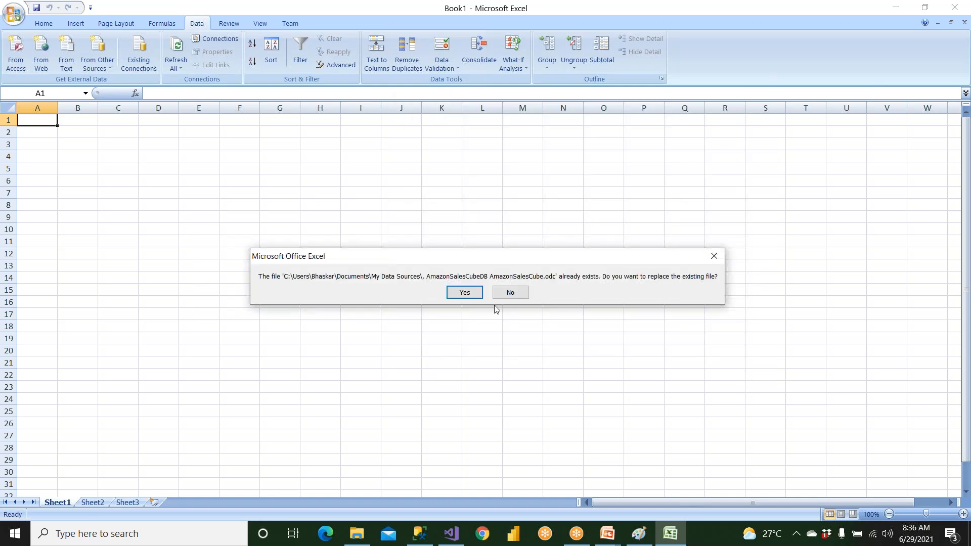
click(464, 293)
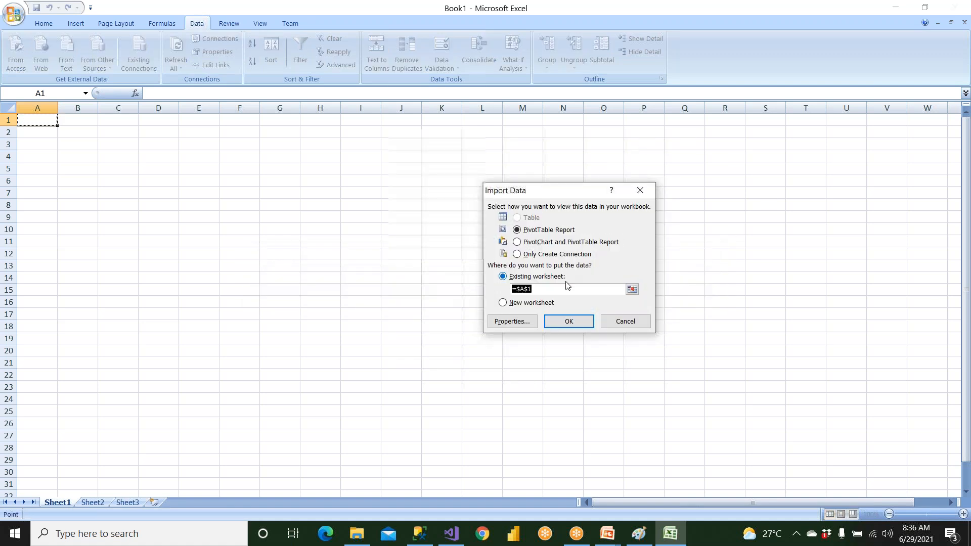
click(577, 324)
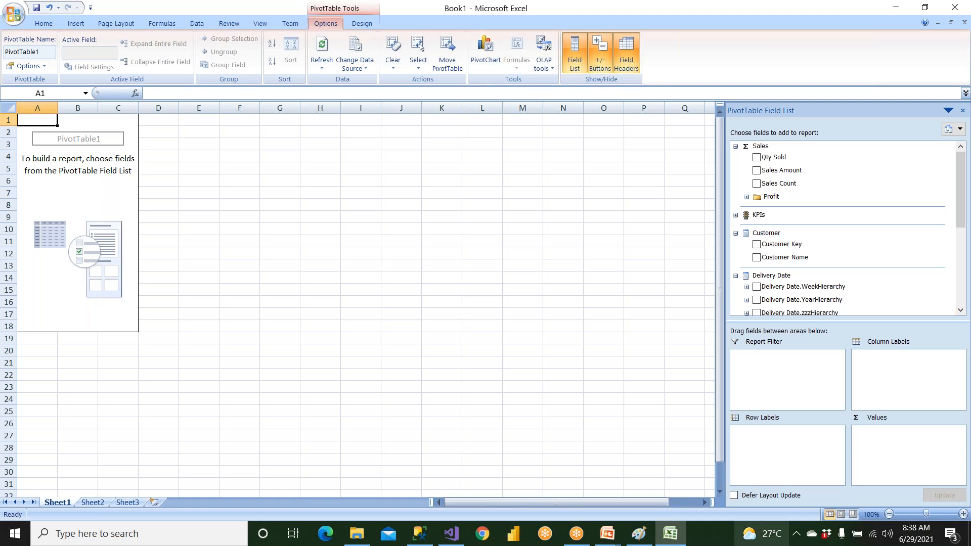
Switch to PowerPoint and present the Details of Perspectives slide
mouse_move(762, 533)
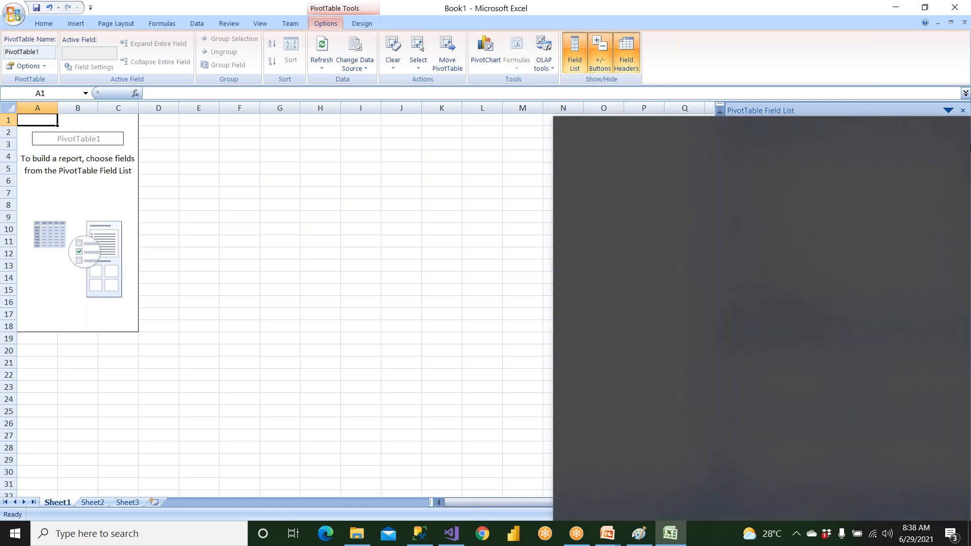
click(485, 169)
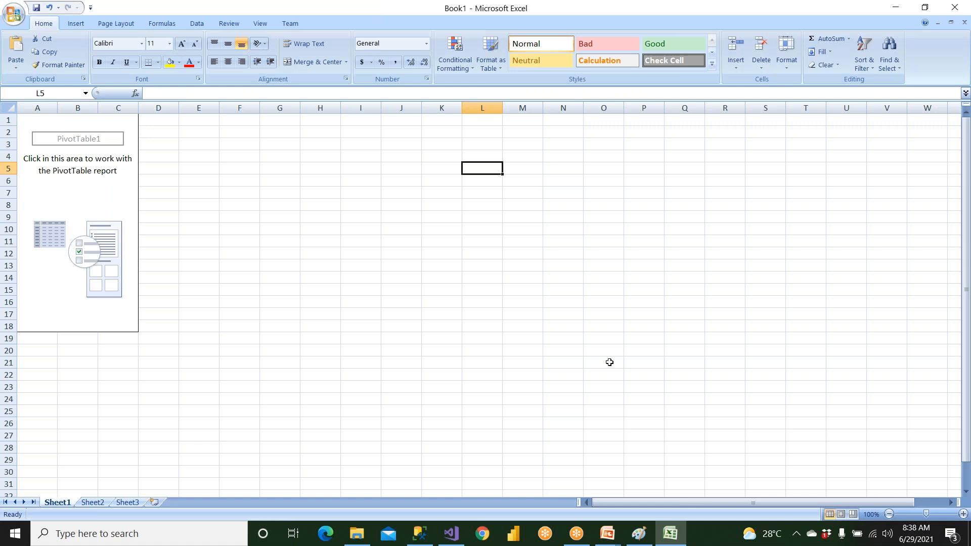
mouse_move(618, 543)
click(654, 484)
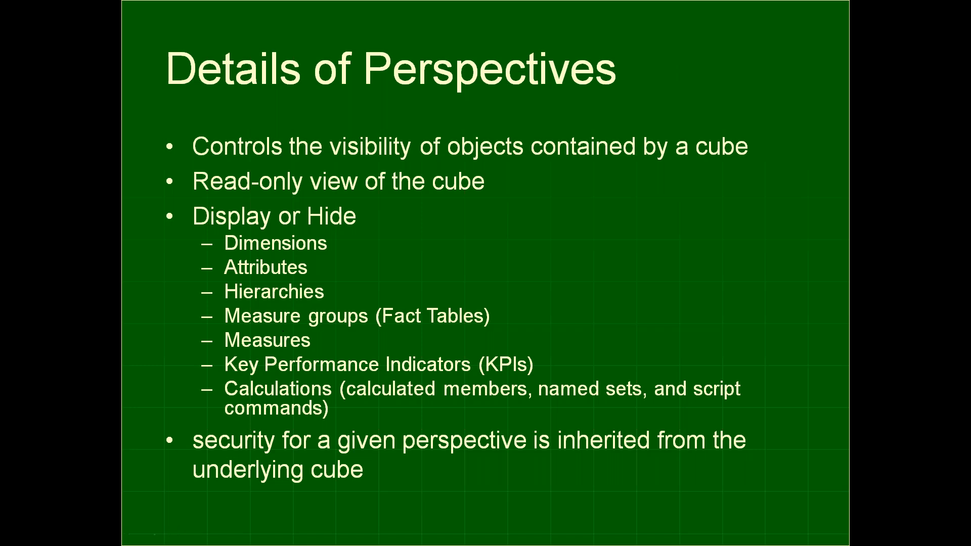
Switch to Visual Studio and add a perspective named ManagersPerspective to AmazonSalesCube
key(super)
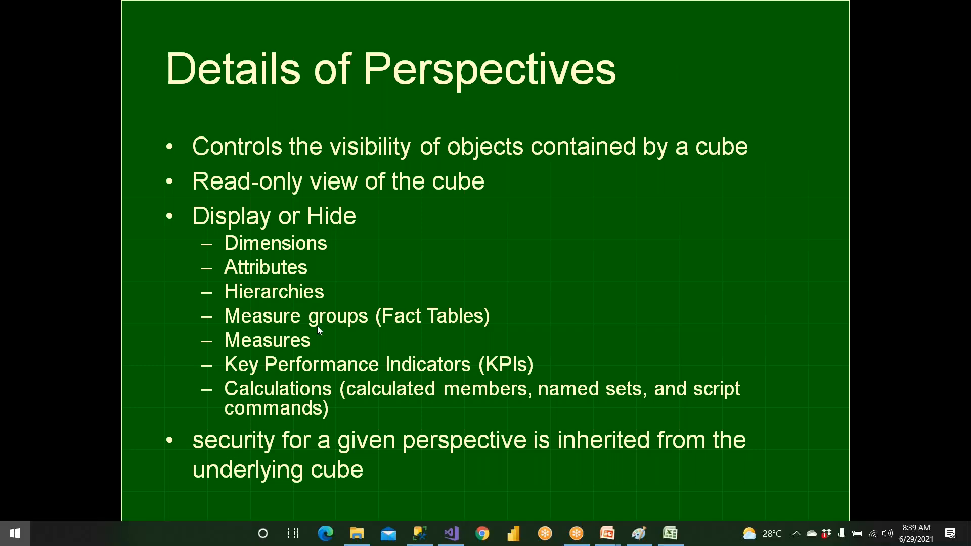
click(452, 536)
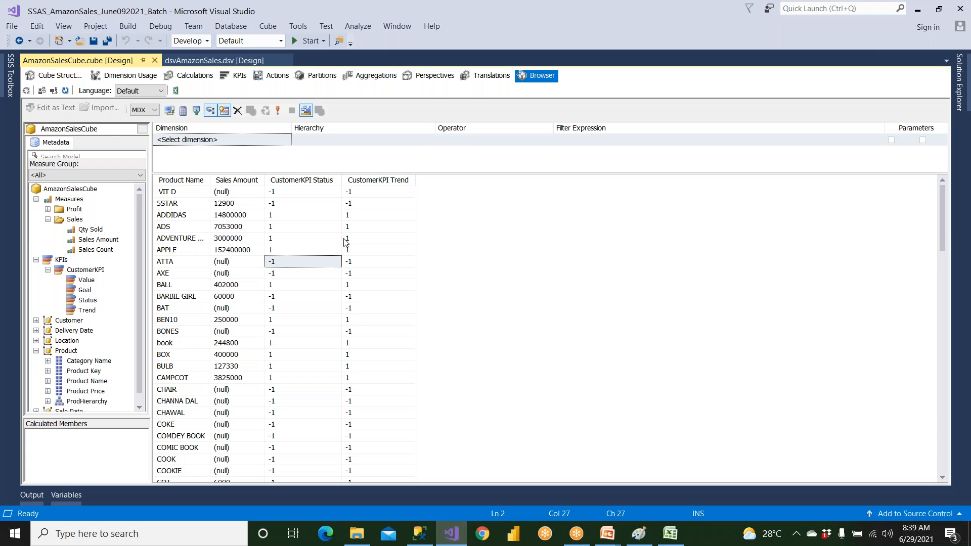
click(60, 76)
click(417, 75)
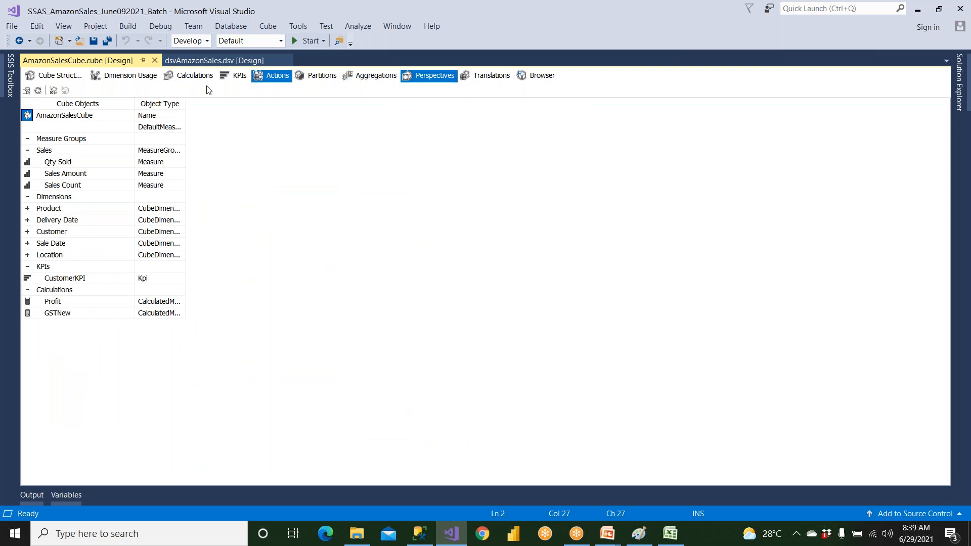
click(53, 91)
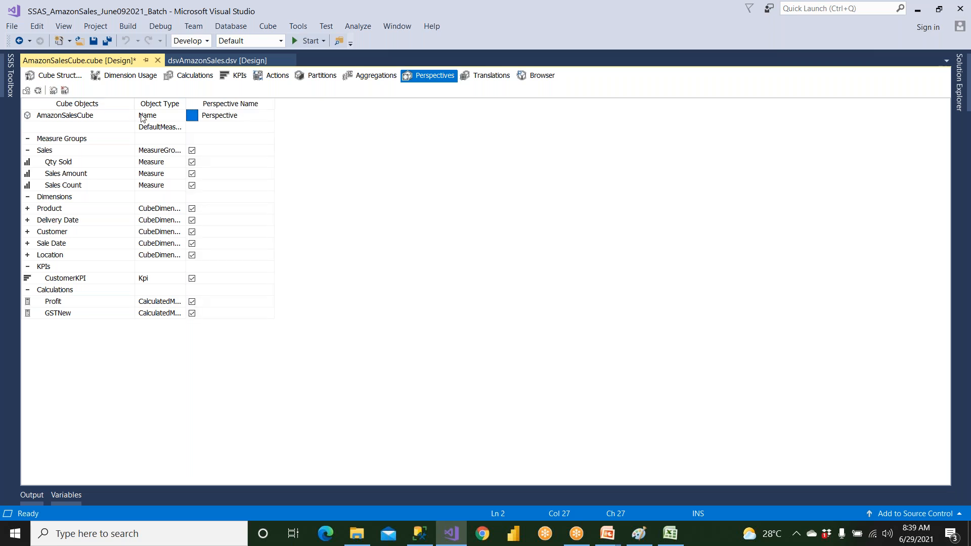
click(227, 120)
click(201, 115)
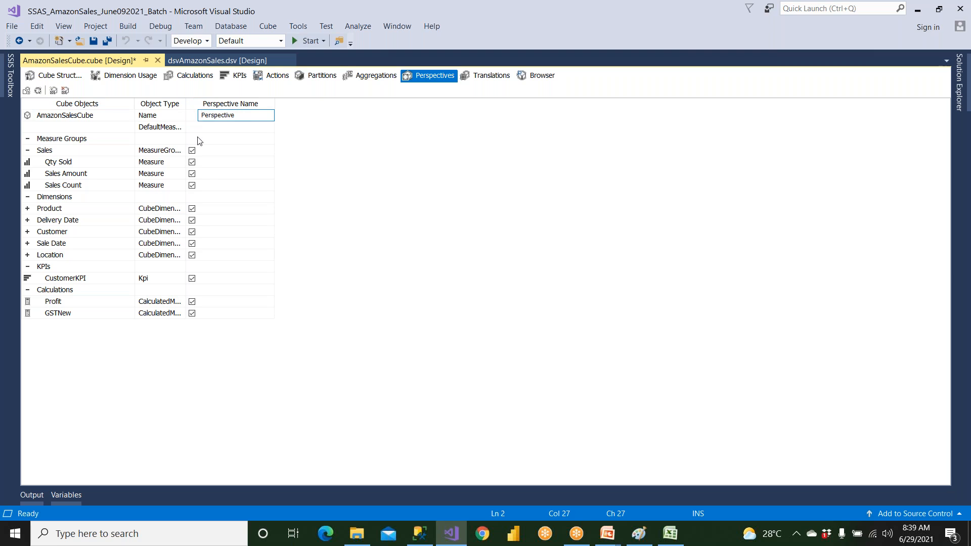
text(Managers)
click(112, 163)
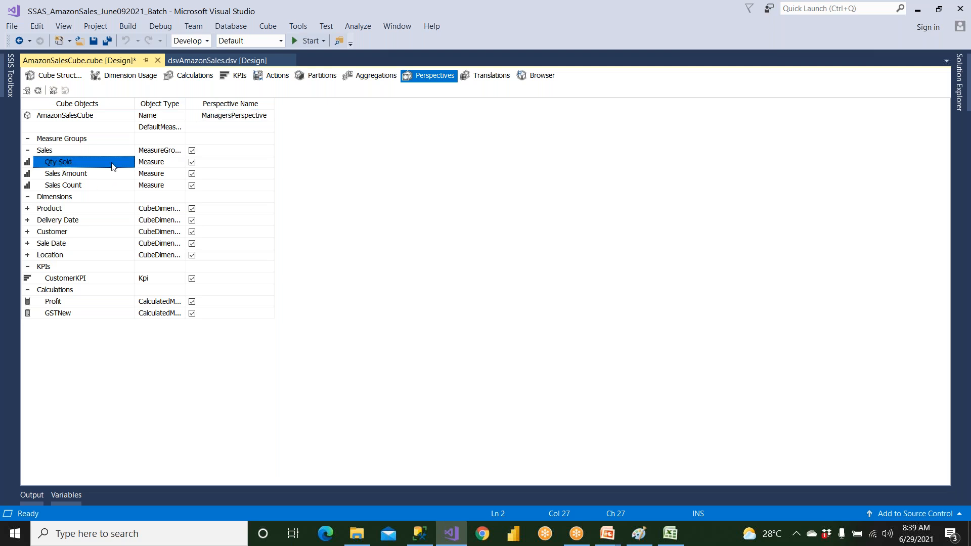
Exclude Qty Sold, Sales Count, the Product and Customer dimensions, and the Profit and GSTNew calculations from ManagersPerspective
click(155, 163)
click(192, 162)
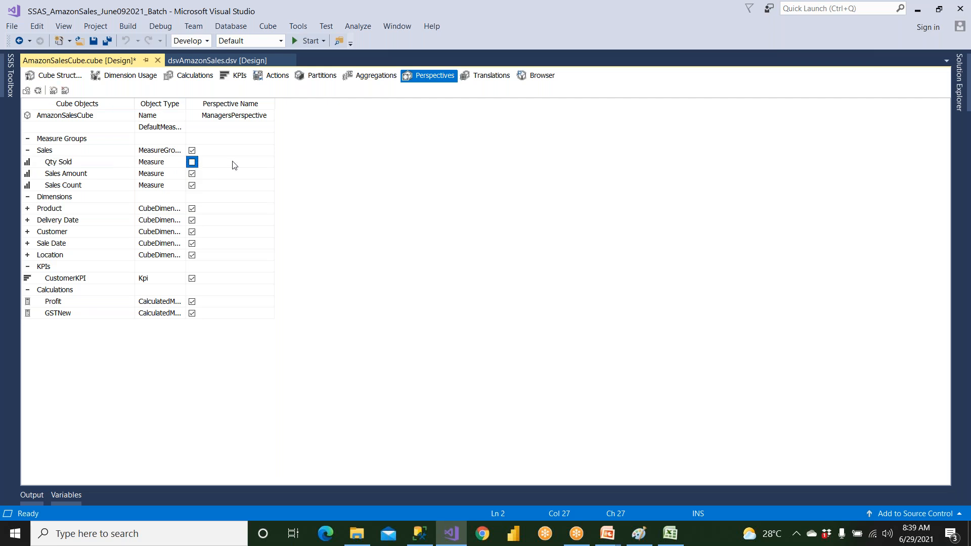
click(192, 186)
click(192, 211)
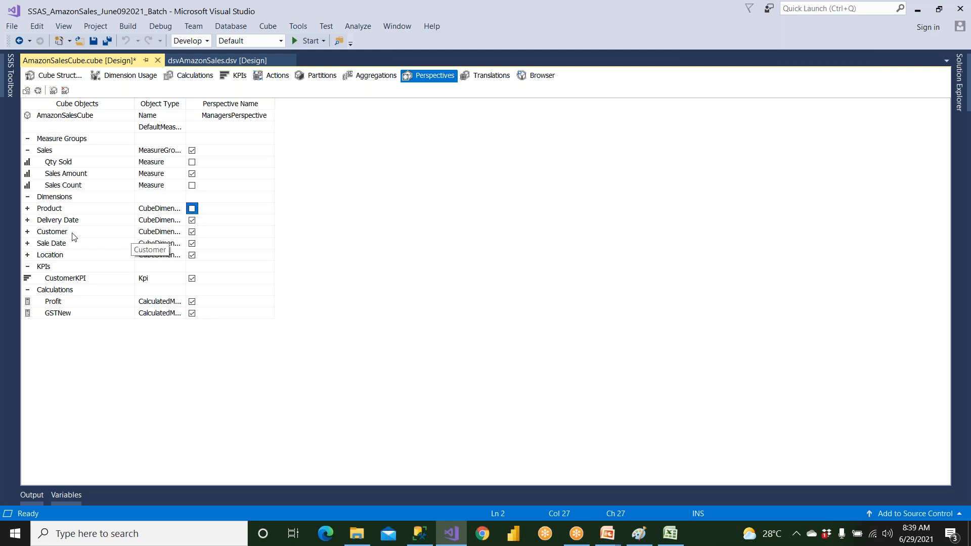
click(192, 232)
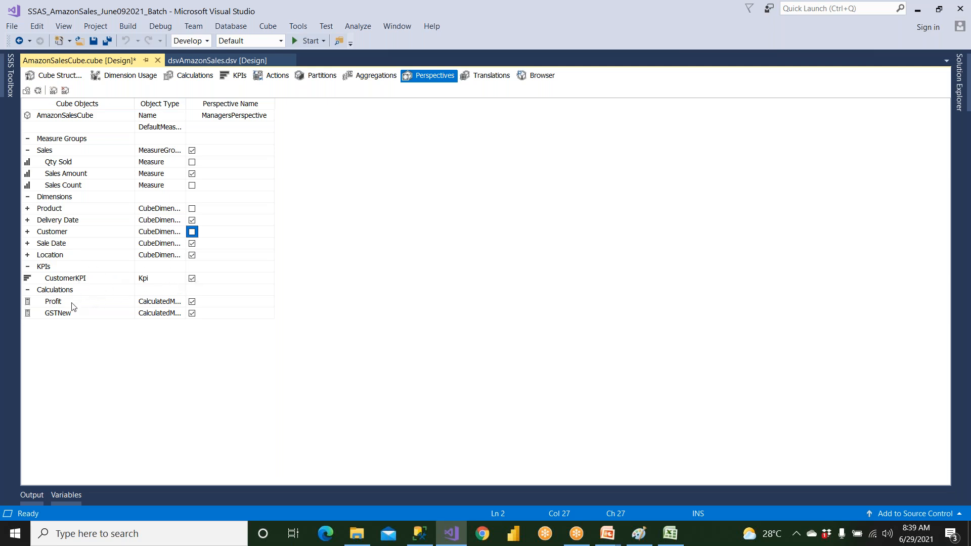
click(192, 303)
click(192, 314)
Exclude the Location dimension and Sale Date's YearHierarchy, zzzHierarchy and all attributes except Date Key from ManagersPerspective
click(27, 243)
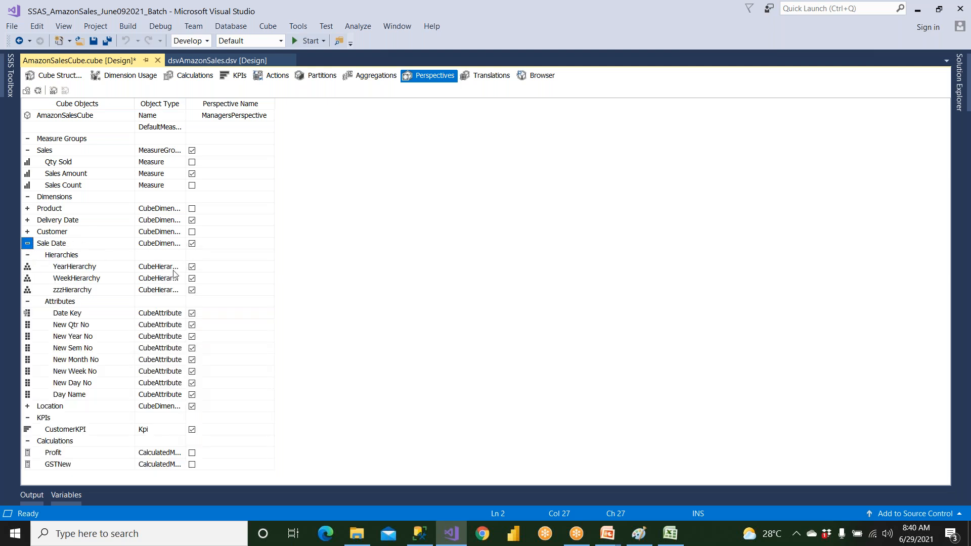
click(193, 407)
click(193, 395)
click(193, 383)
click(193, 371)
click(192, 359)
click(192, 348)
click(192, 336)
click(192, 325)
click(193, 290)
click(193, 267)
Include Sale Date's New Year No, New Sem No and New Qtr No attributes in ManagersPerspective again, and save the cube
click(192, 338)
click(192, 349)
click(192, 325)
click(94, 41)
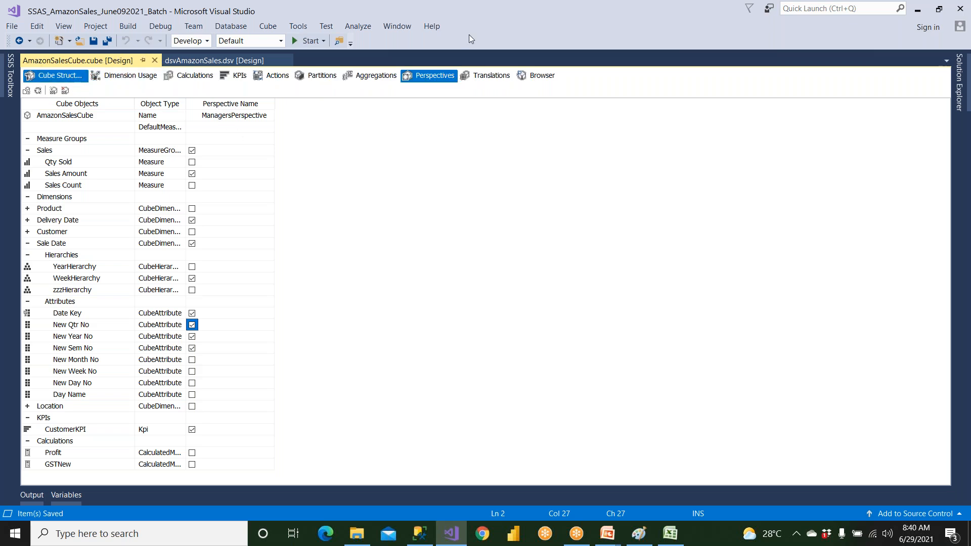
Build and deploy the SSAS_AmazonSales_June092021_Batch project, and close the deployment progress view
click(960, 81)
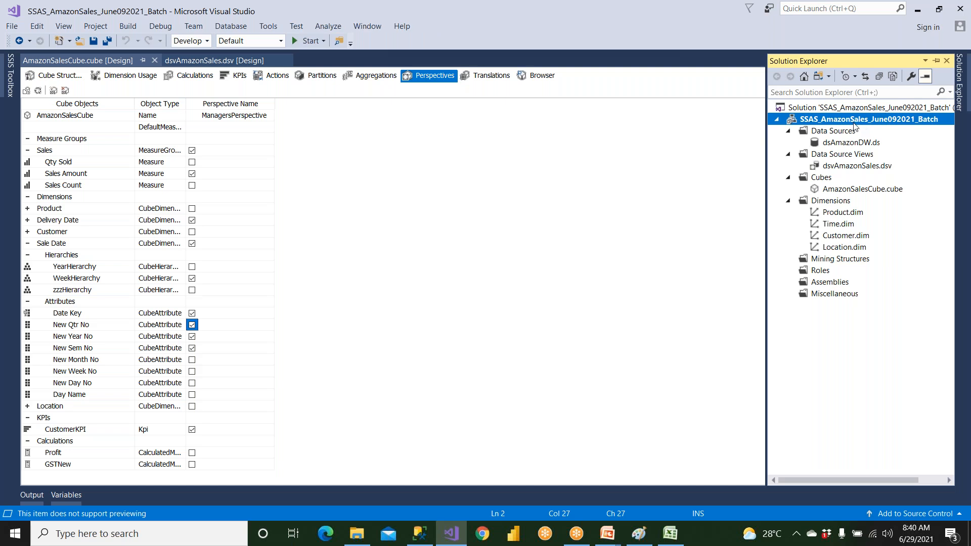
right_click(855, 124)
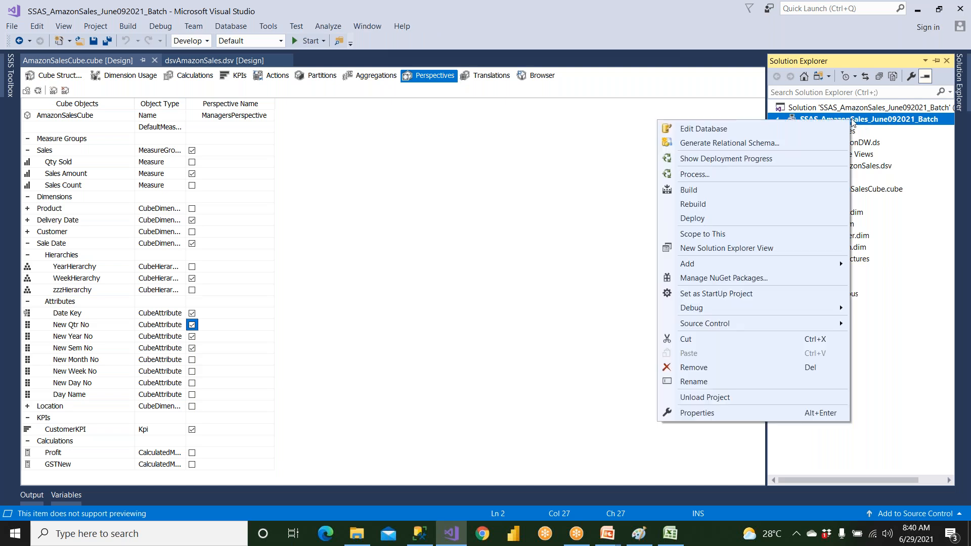
click(727, 197)
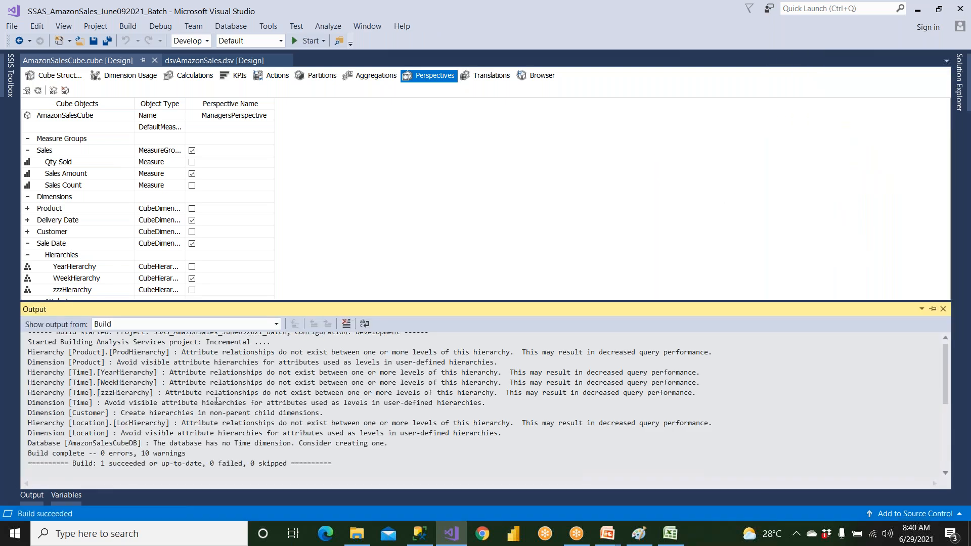
click(959, 81)
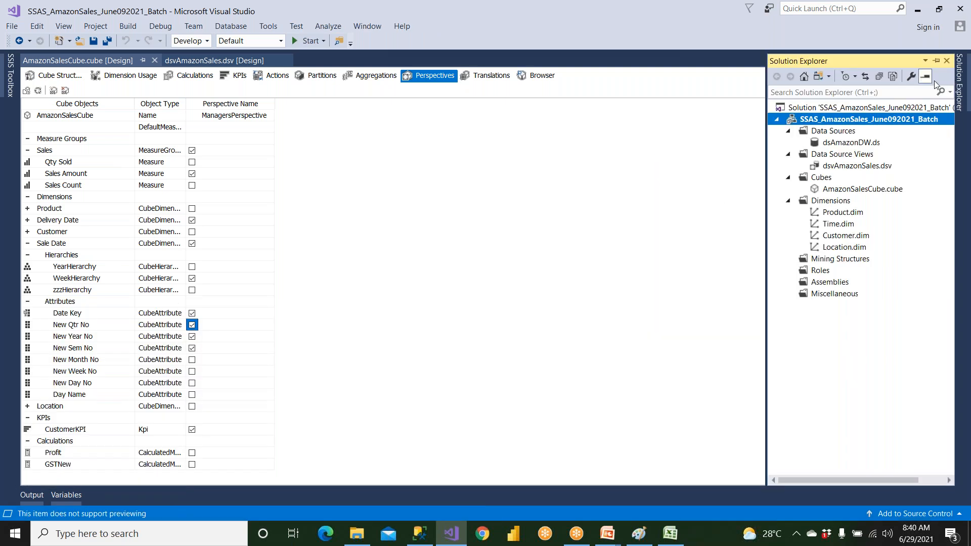
right_click(833, 120)
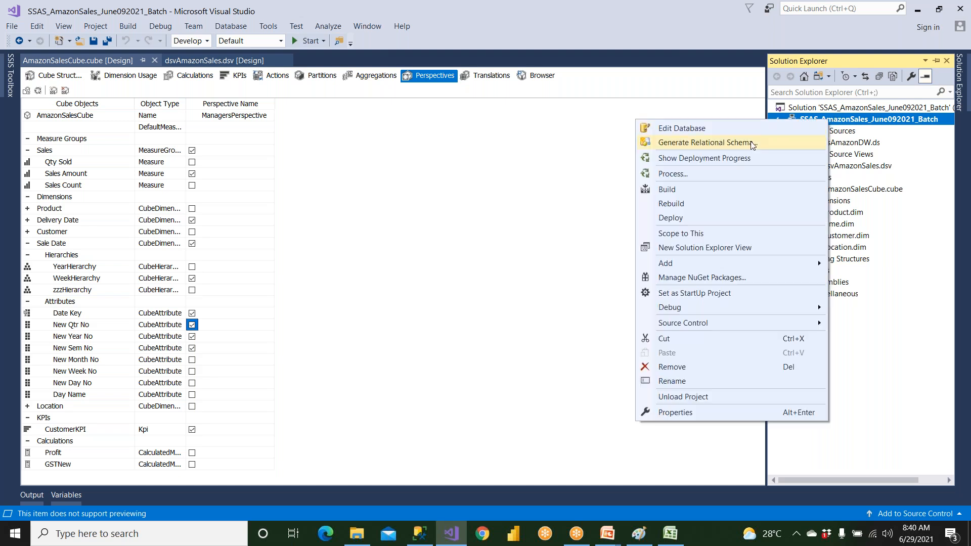
click(696, 217)
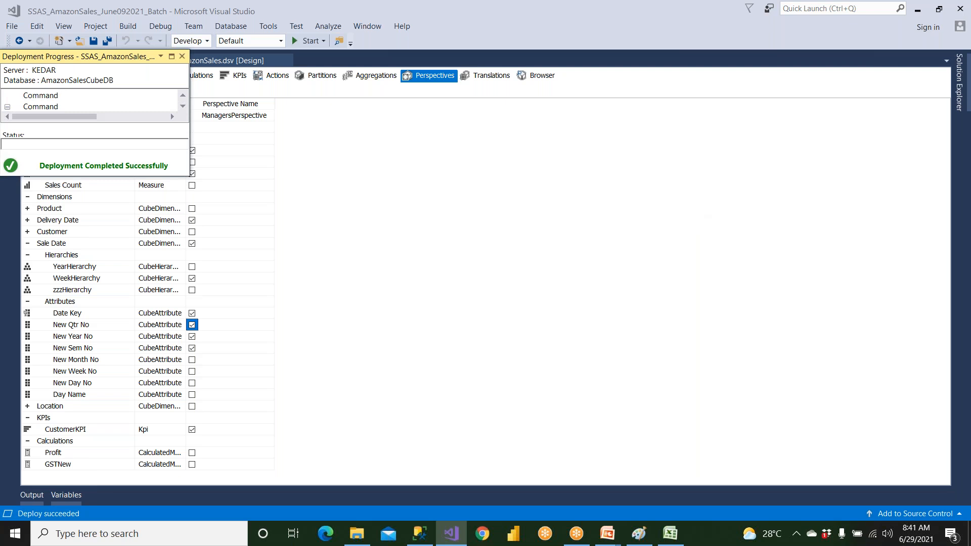
click(182, 57)
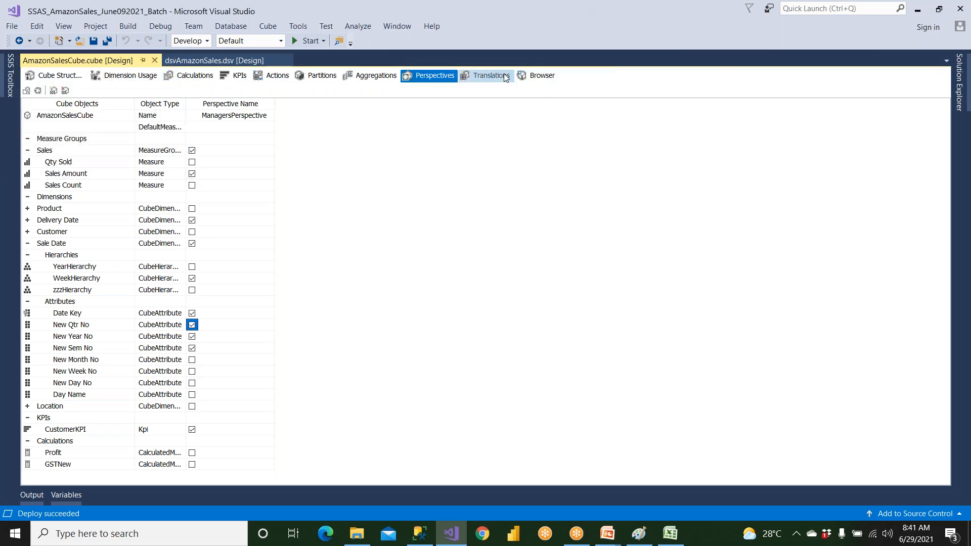
Reconnect the cube browser to the server and switch the browsed cube to ManagersPerspective
click(550, 81)
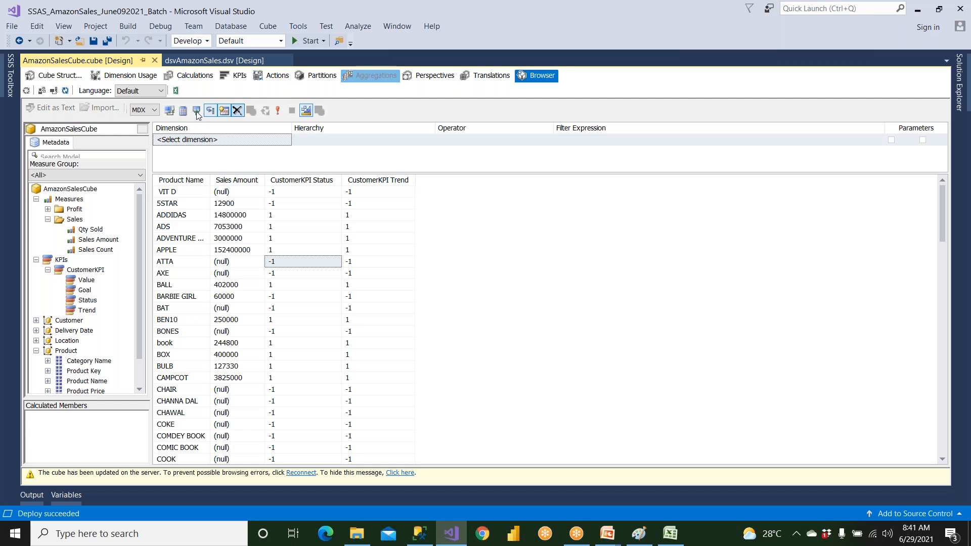
click(54, 92)
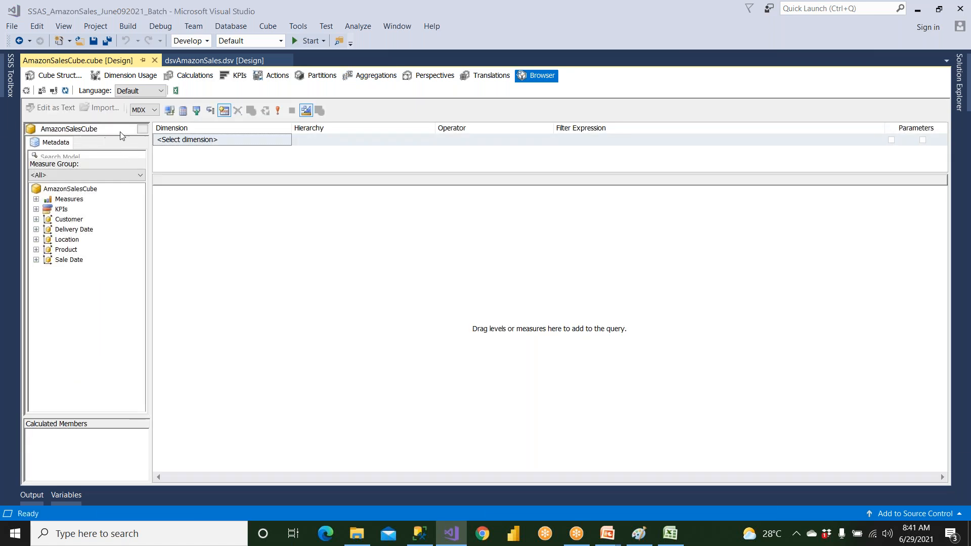
click(142, 130)
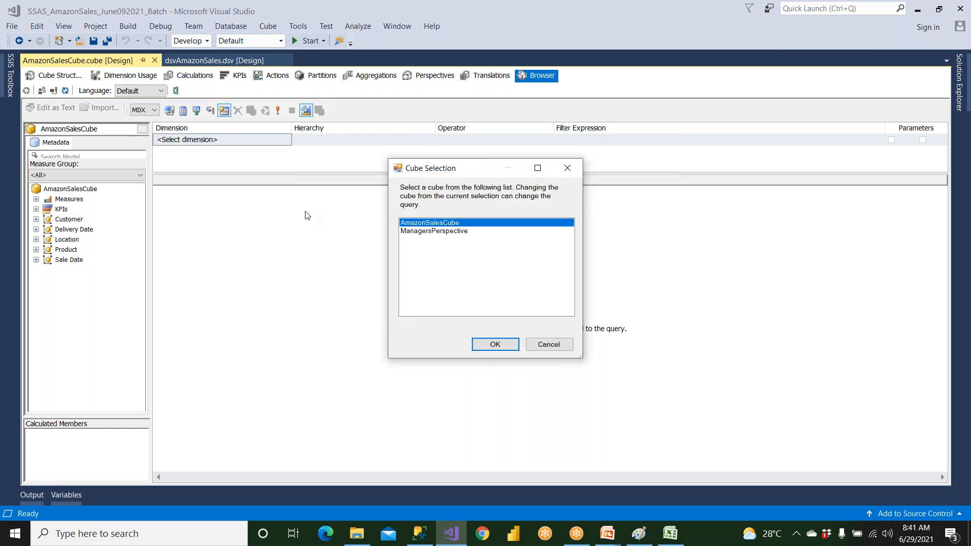
click(447, 232)
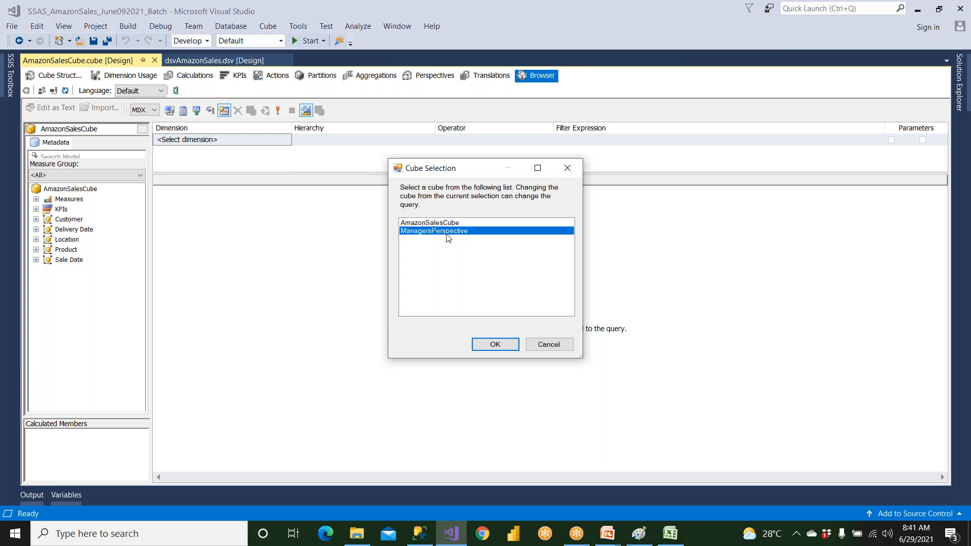
click(518, 346)
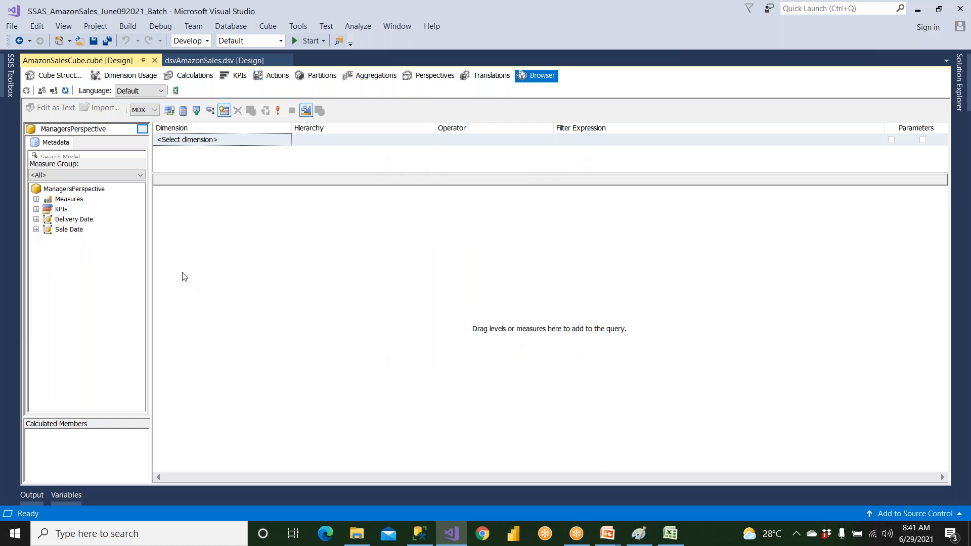
Examine which measures, KPIs, and Delivery Date and Sale Date attributes ManagersPerspective exposes in the cube browser
click(36, 200)
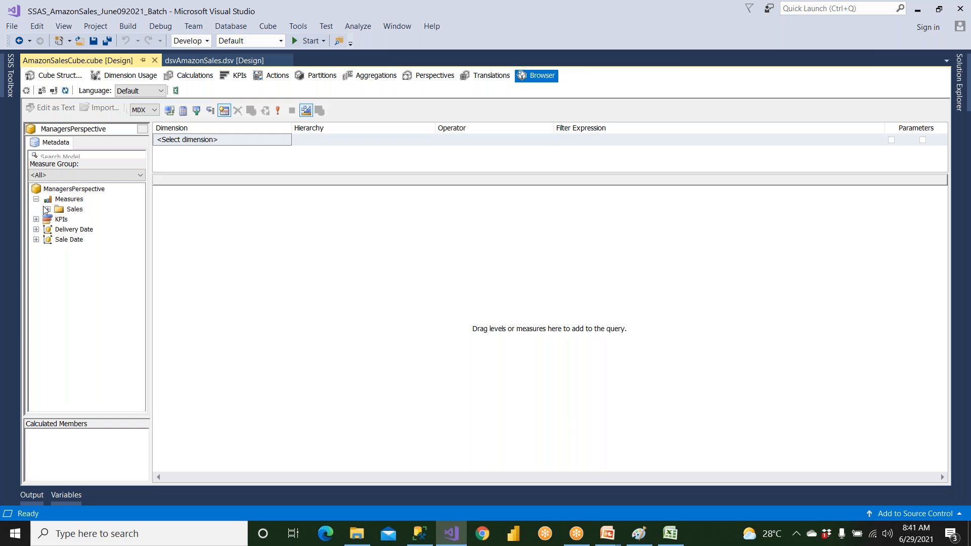
click(47, 209)
click(36, 229)
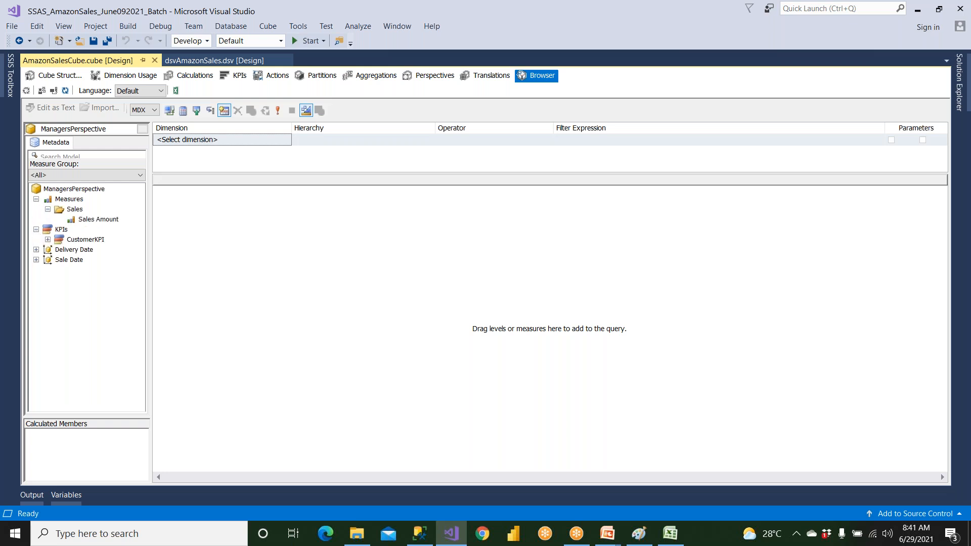
click(36, 250)
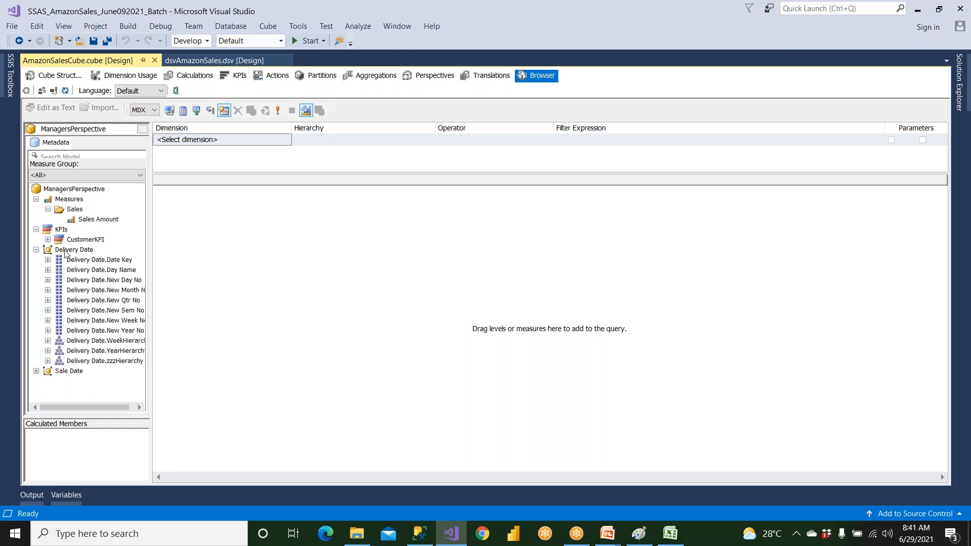
click(36, 250)
click(36, 259)
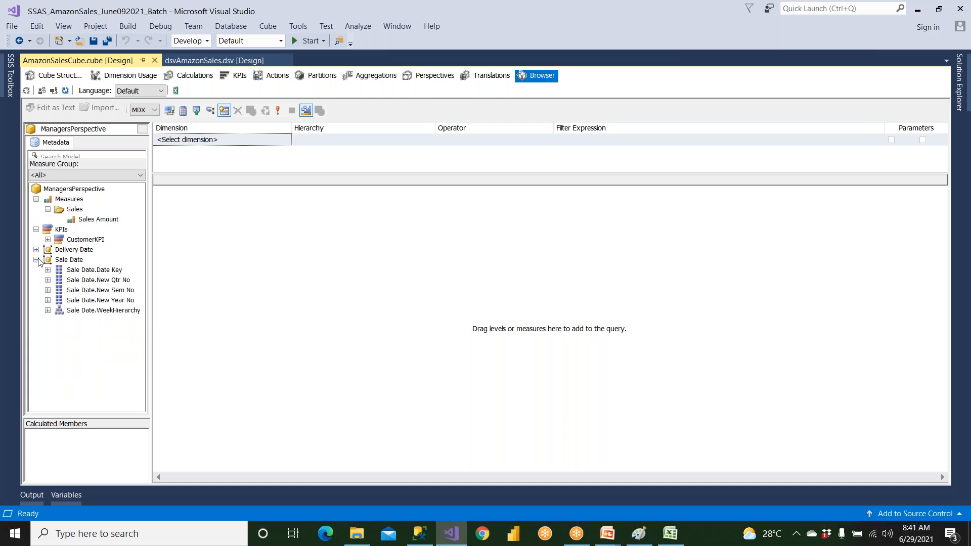
click(37, 260)
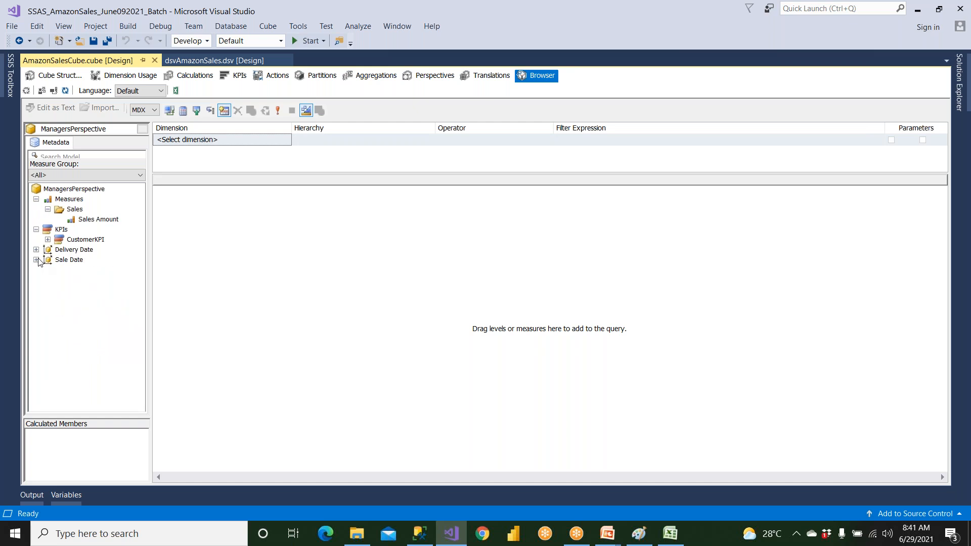
Switch to Excel, close the old Book1 workbook, and start Microsoft Office Excel 2007 again with a blank workbook
click(670, 533)
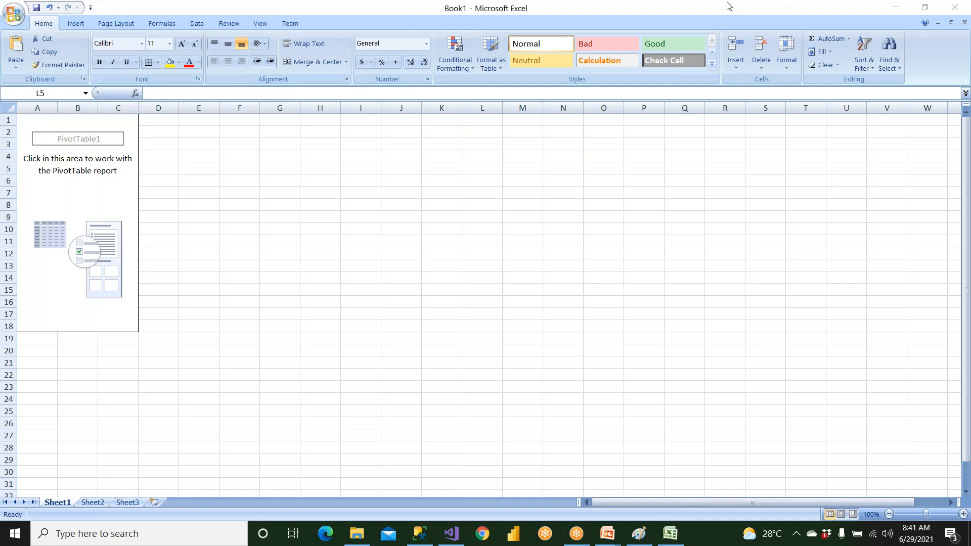
click(955, 7)
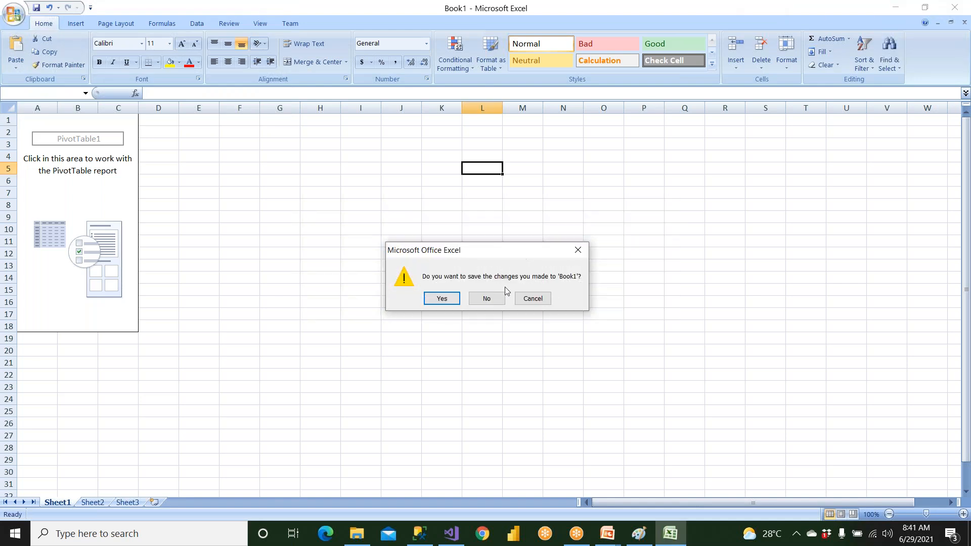
key(Return)
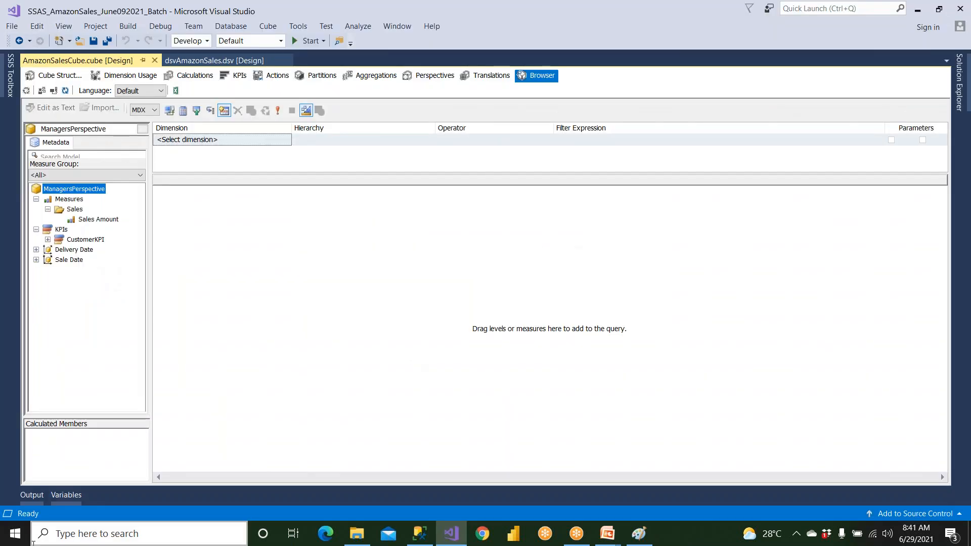
click(33, 542)
text(exce)
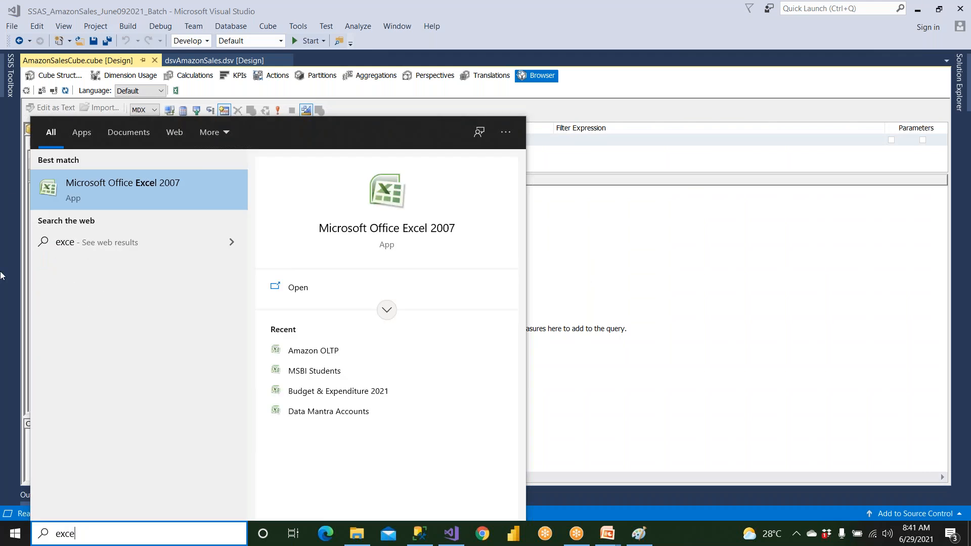
click(187, 194)
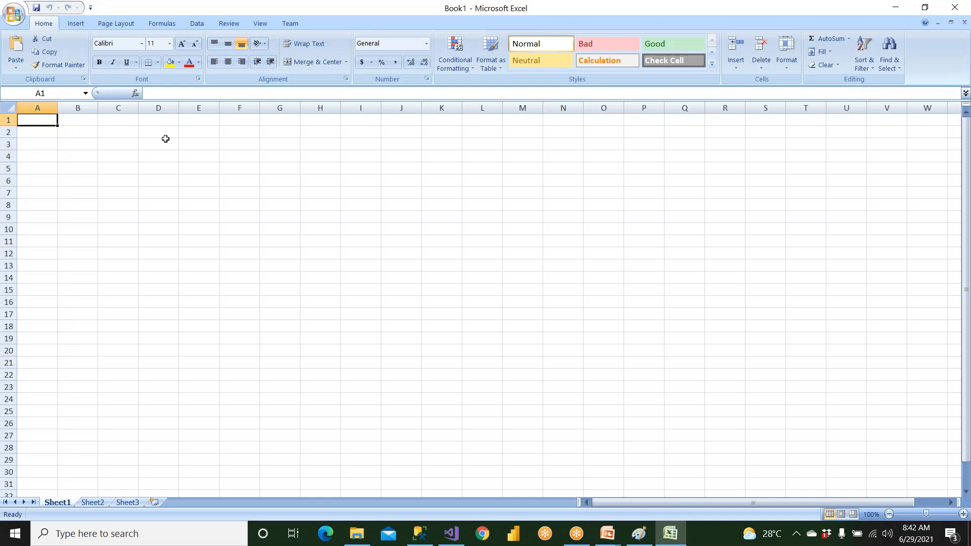
Start an Analysis Services data connection to the server "." using Windows Authentication
click(208, 28)
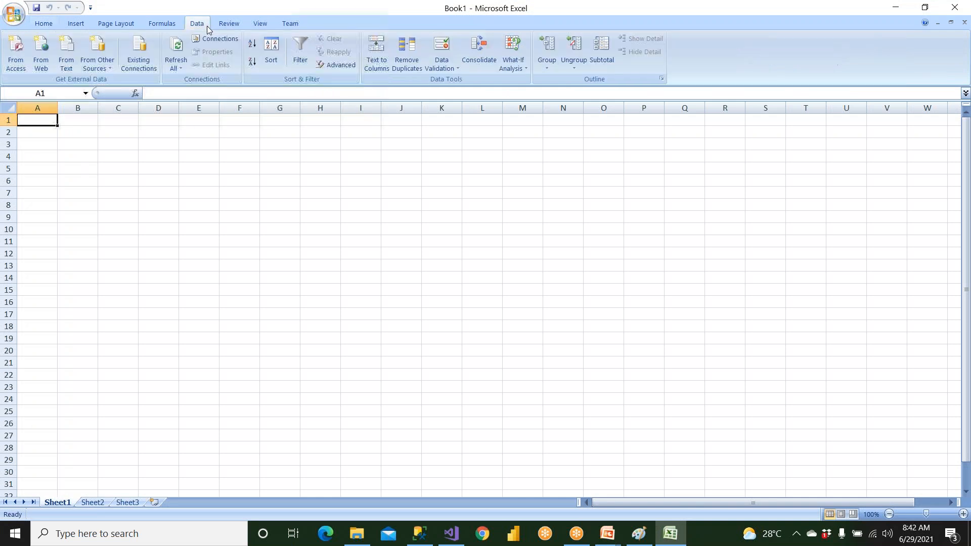
click(98, 58)
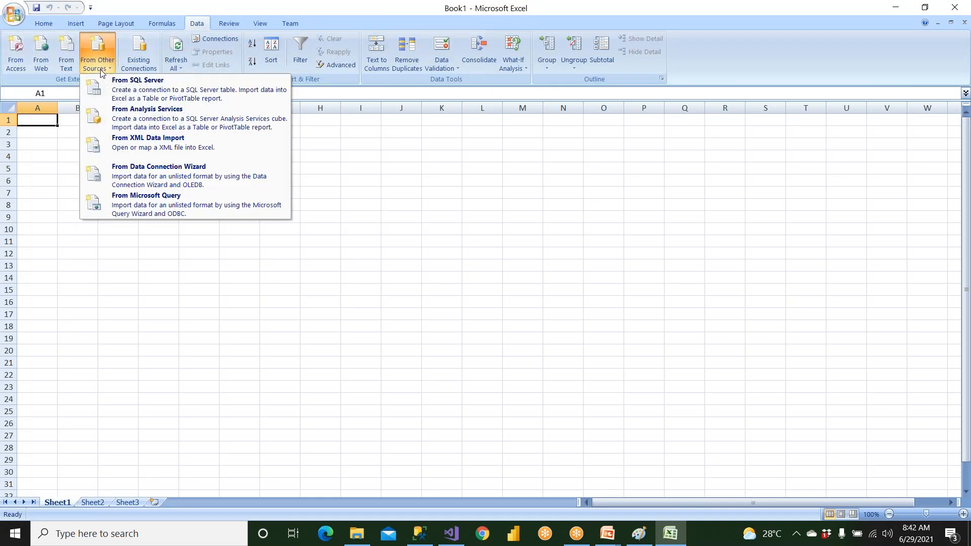
click(114, 115)
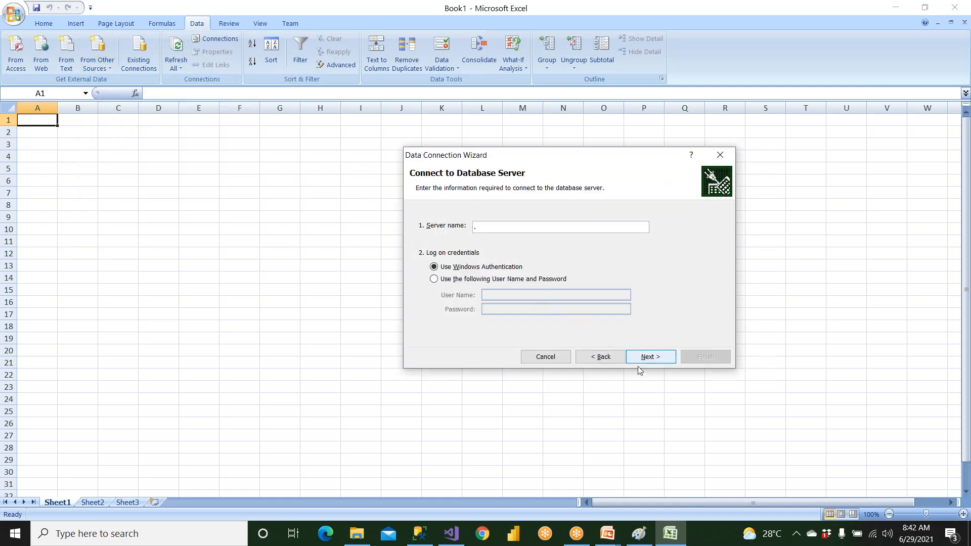
click(650, 362)
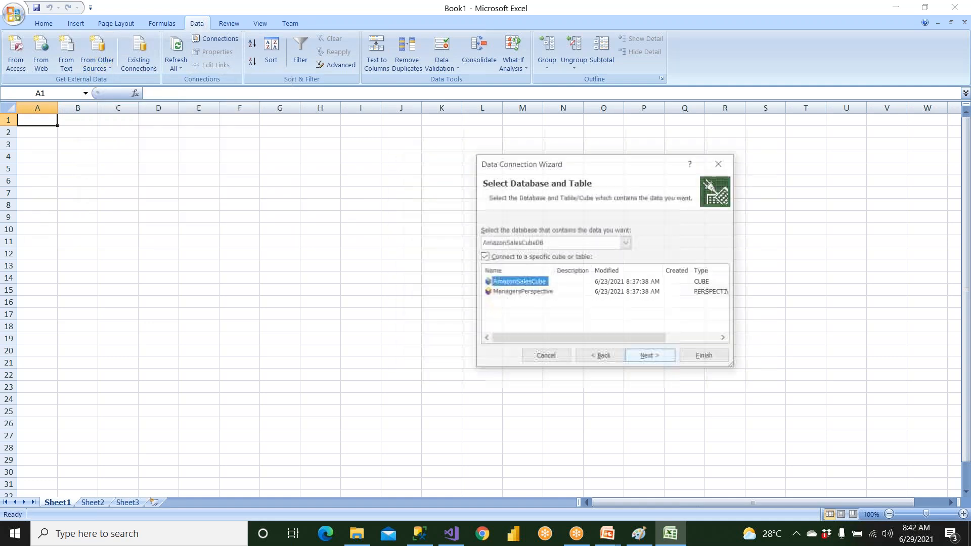
Choose ManagersPerspective from AmazonSalesCubeDB, finish the connection, and import it as a PivotTable Report at cell A1 of the existing worksheet
click(531, 294)
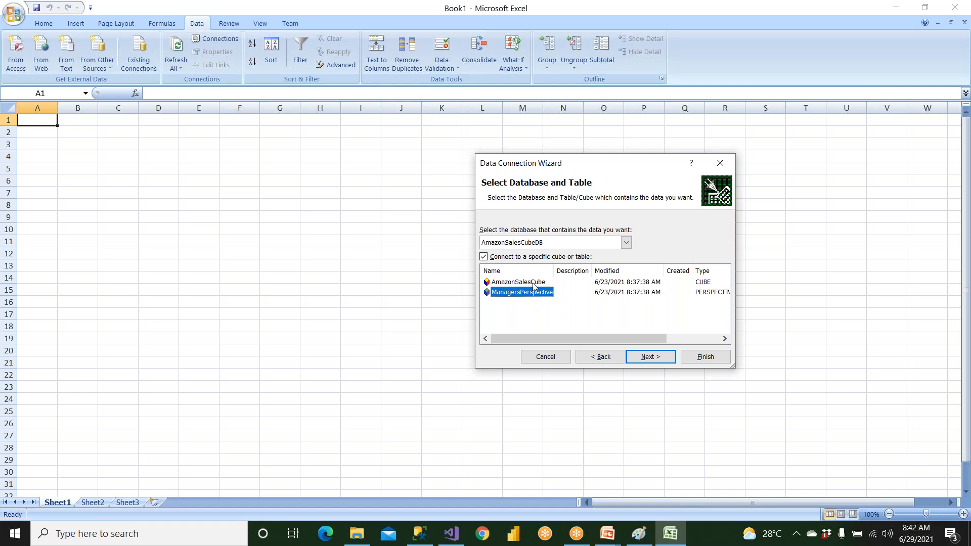
click(533, 287)
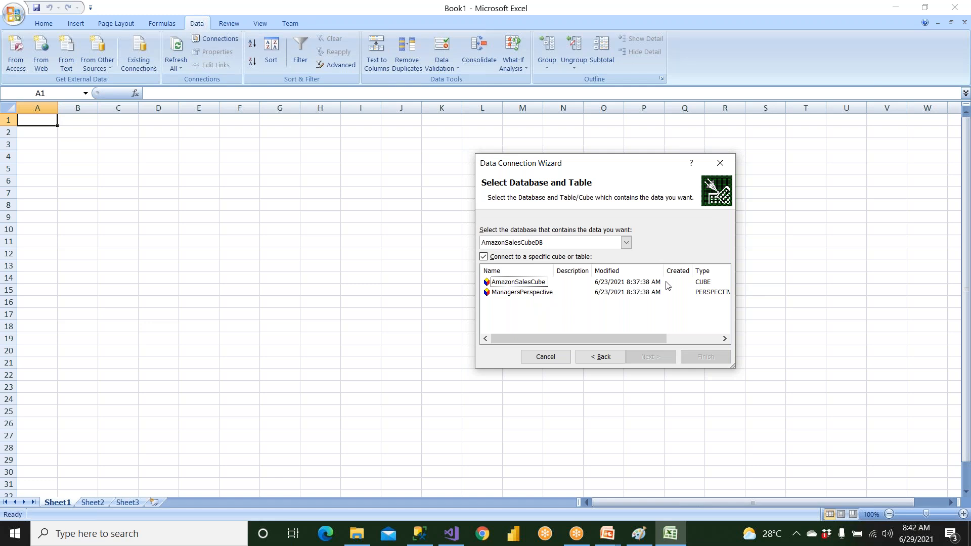
click(544, 293)
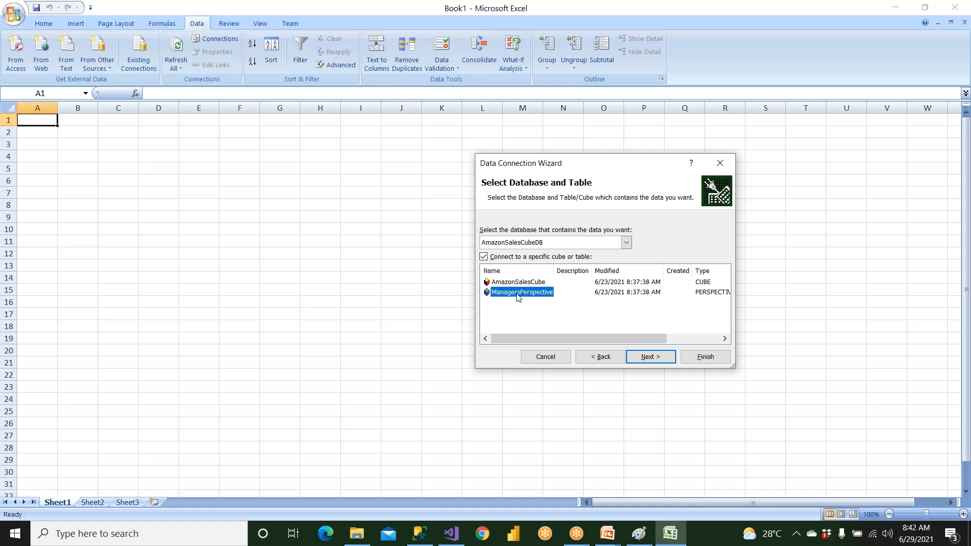
click(651, 356)
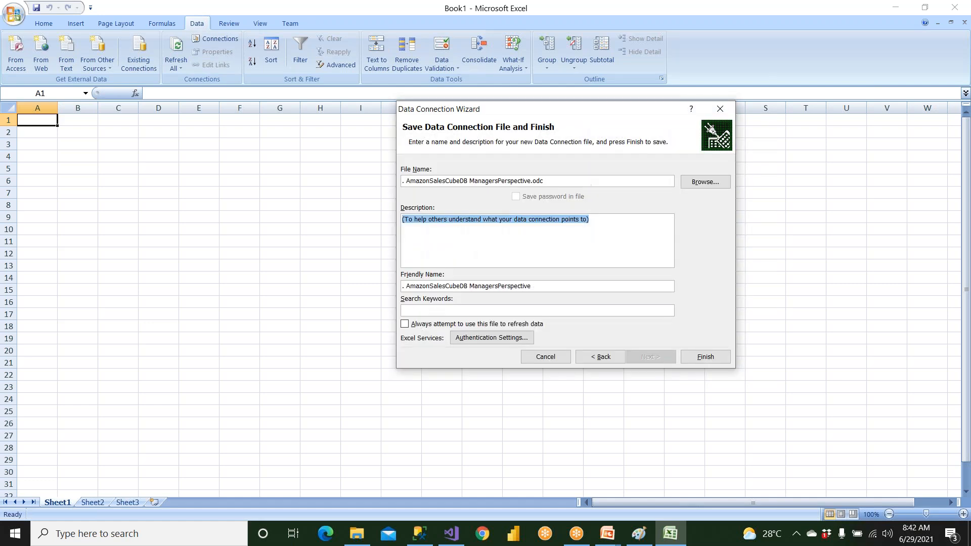
click(693, 357)
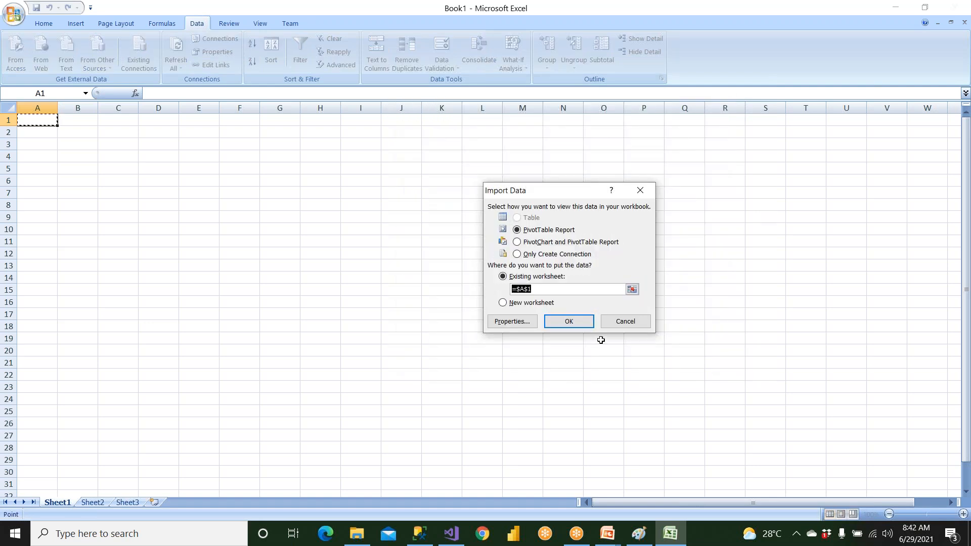
click(582, 325)
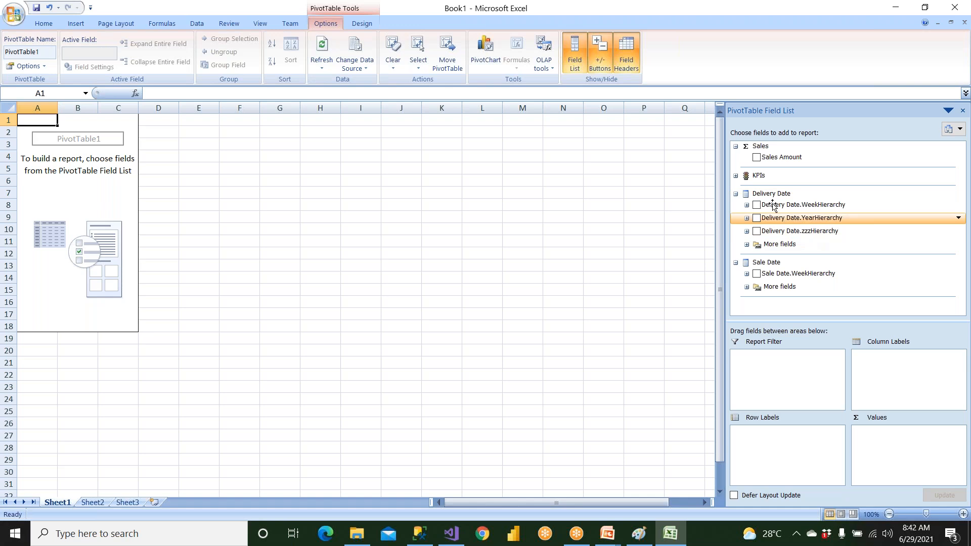
Add Sales Amount to the PivotTable values and Sale Date's New Year No to the row labels
drag(768, 157, 913, 450)
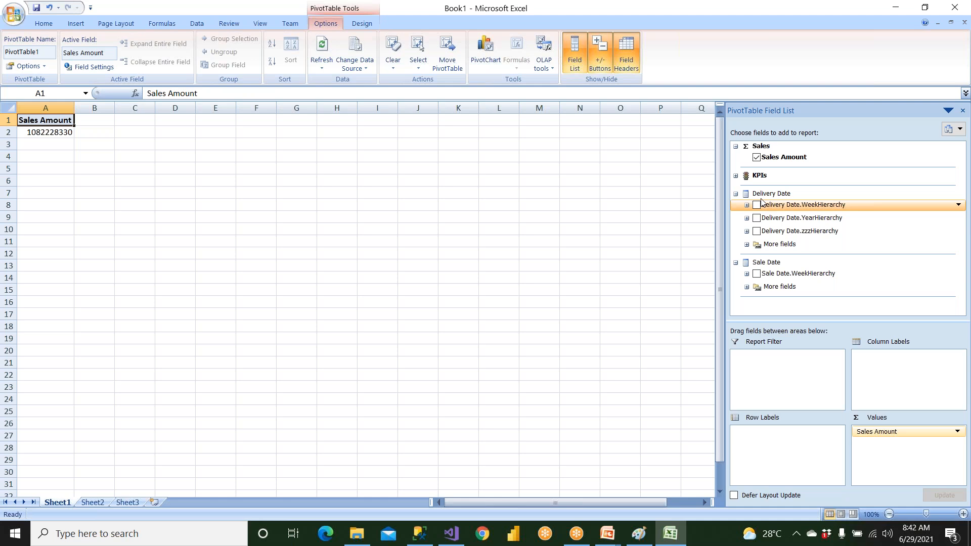
click(736, 176)
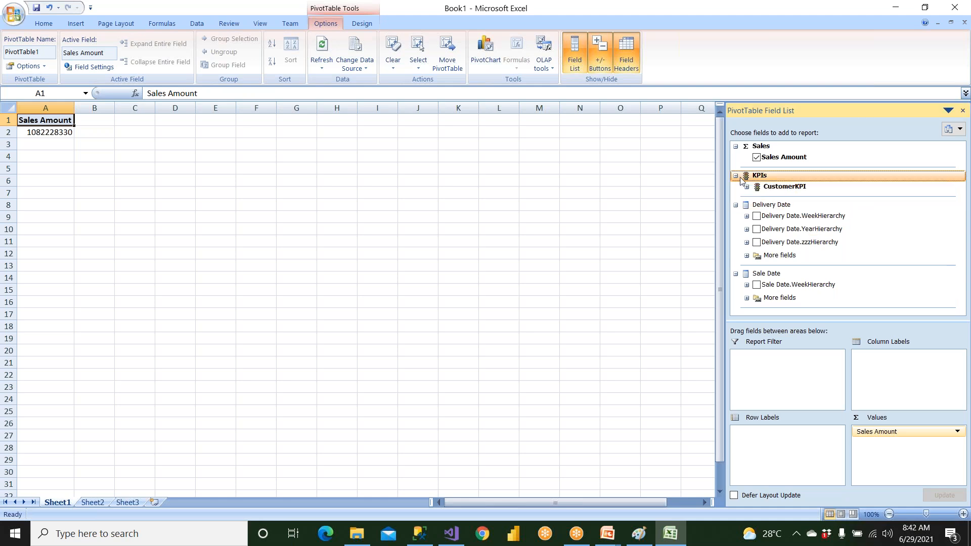
click(746, 187)
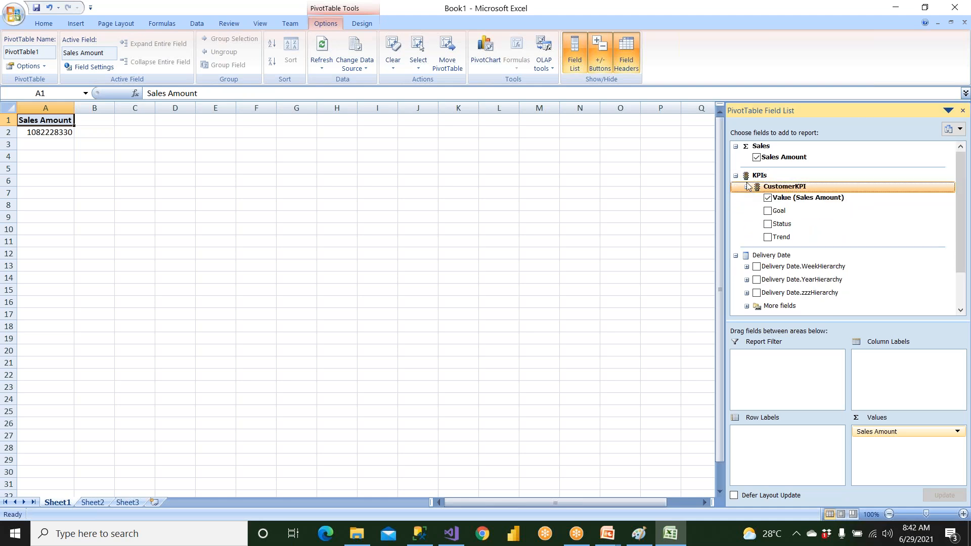
click(736, 175)
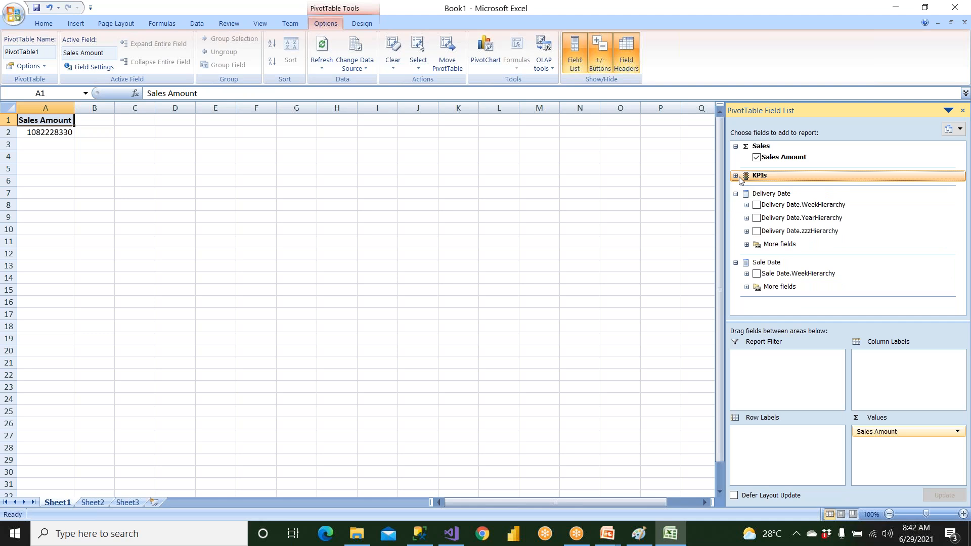
click(747, 287)
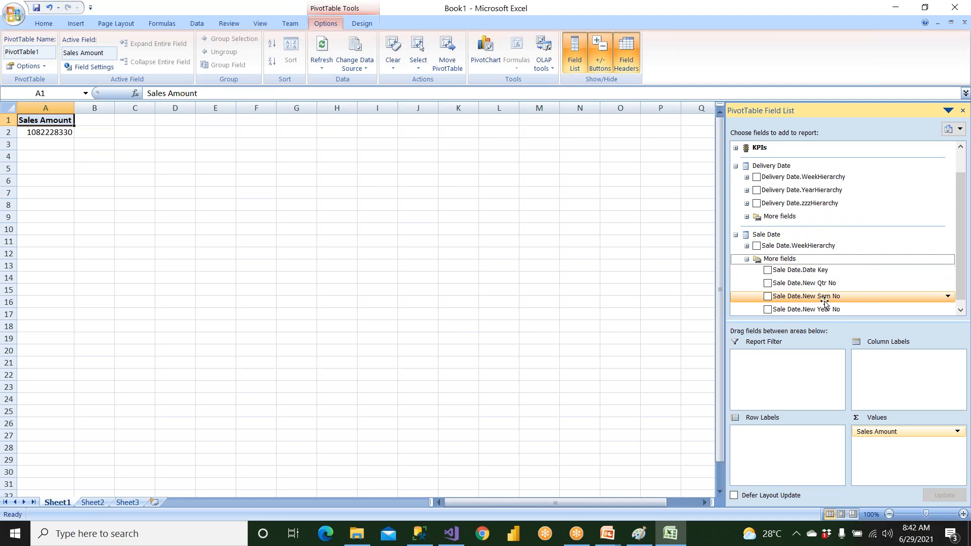
scroll(825, 303, down, 1)
click(797, 305)
drag(797, 306, 776, 449)
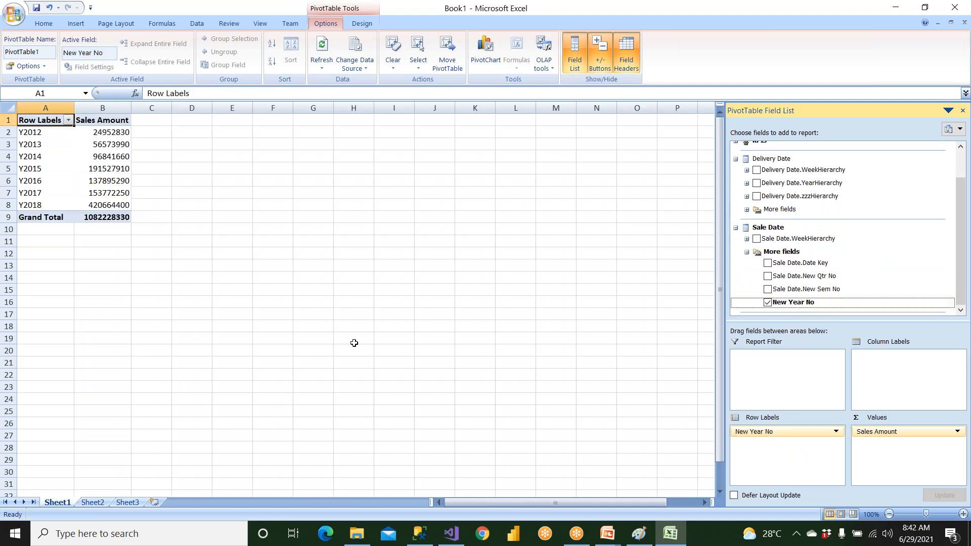
Add CustomerKPI's Status and Trend to the PivotTable and remove Sales Amount from the values
scroll(814, 207, up, 3)
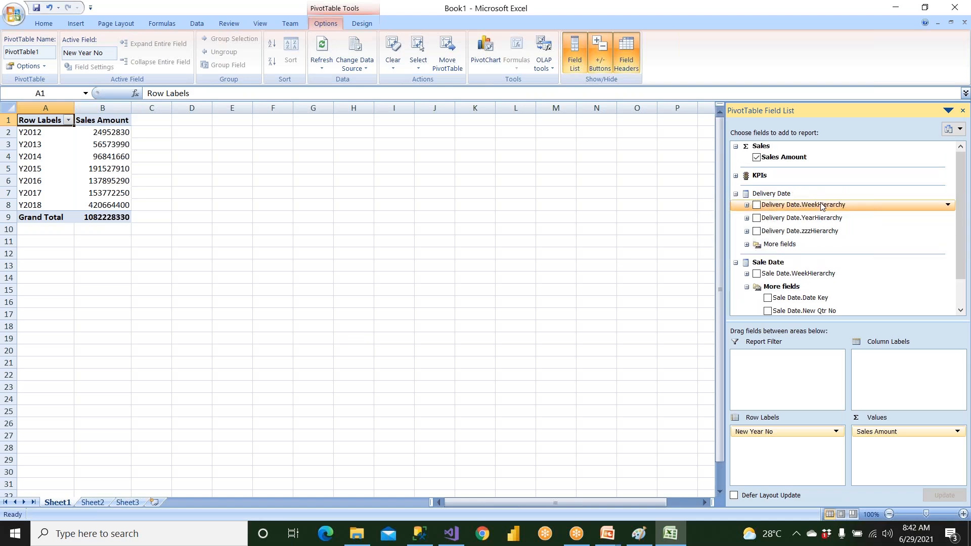
click(736, 176)
click(781, 224)
click(767, 224)
click(767, 237)
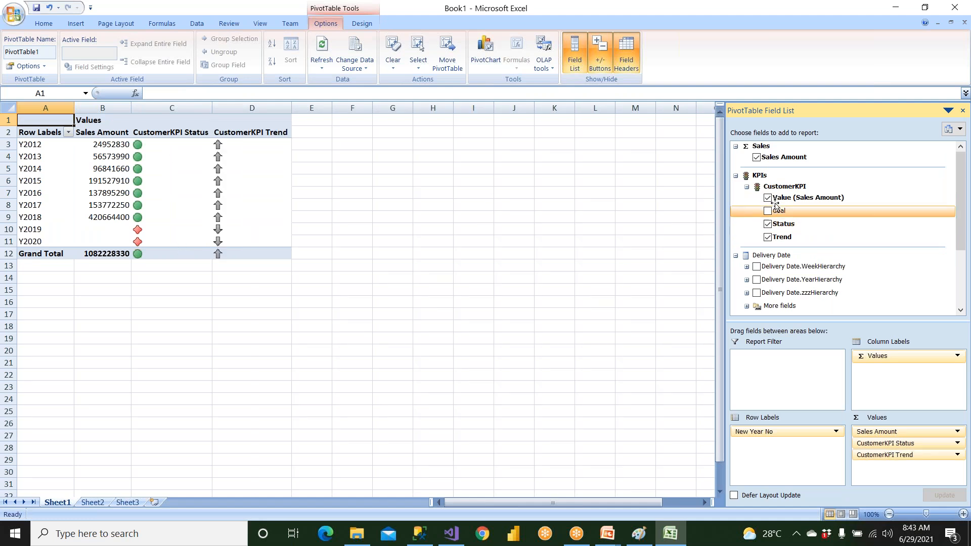
drag(877, 434, 282, 284)
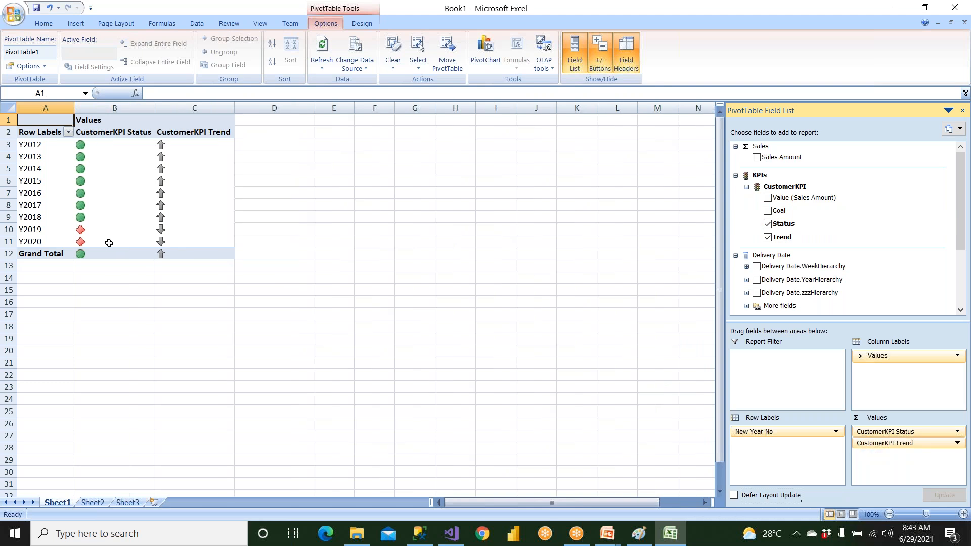
click(137, 327)
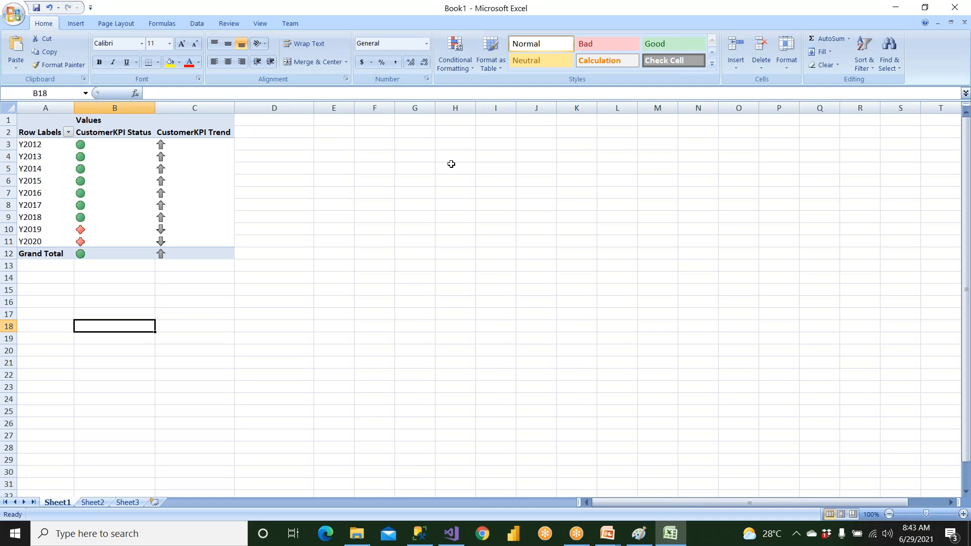
Switch back to Visual Studio and view the commands available for the project's Roles folder
click(451, 534)
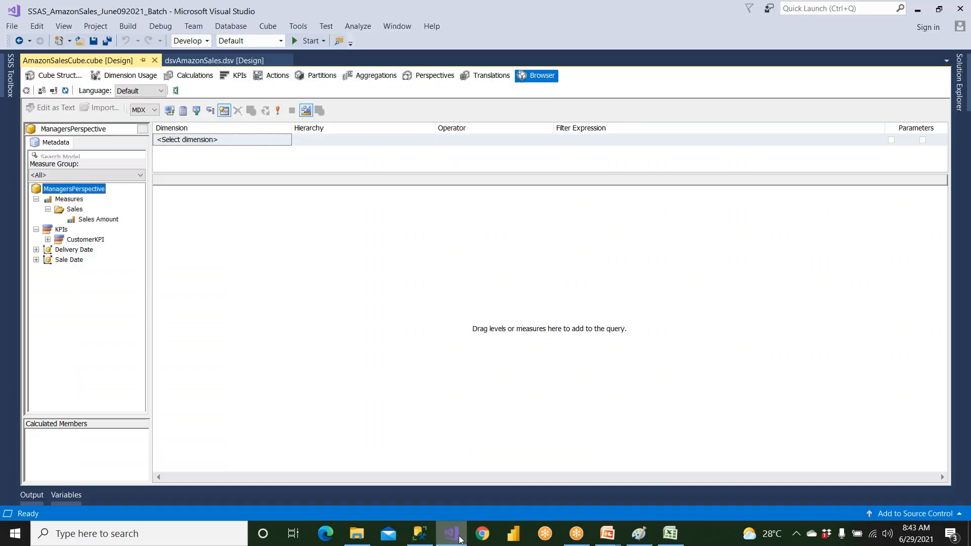
click(960, 101)
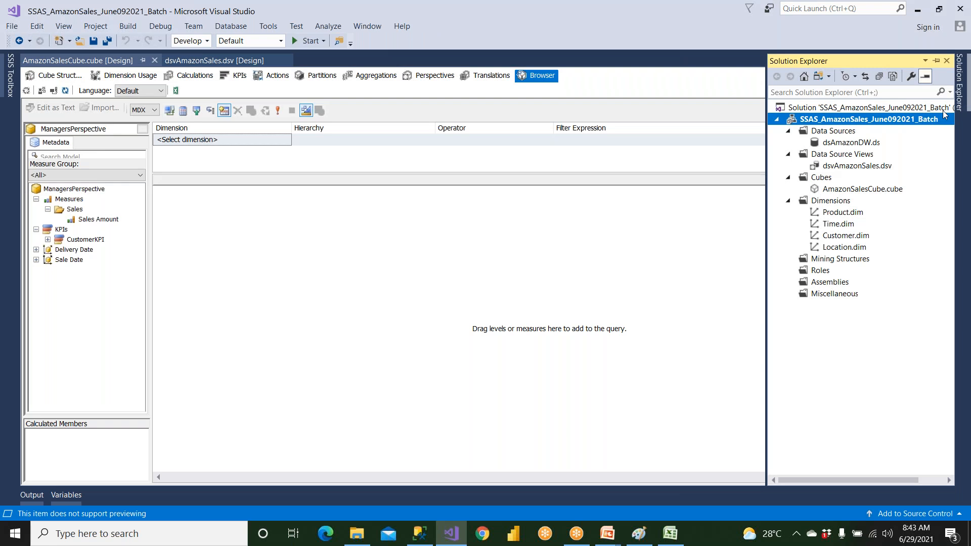
click(820, 273)
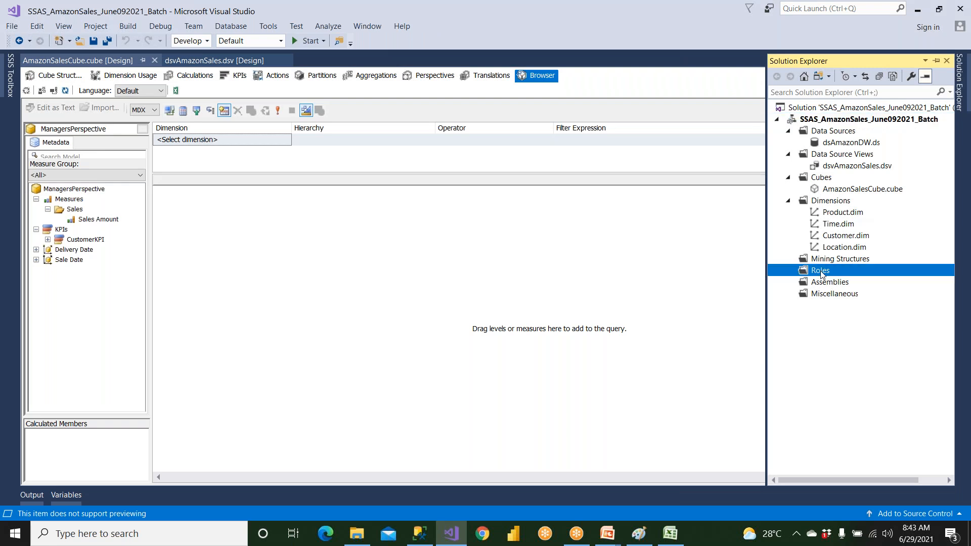
right_click(821, 273)
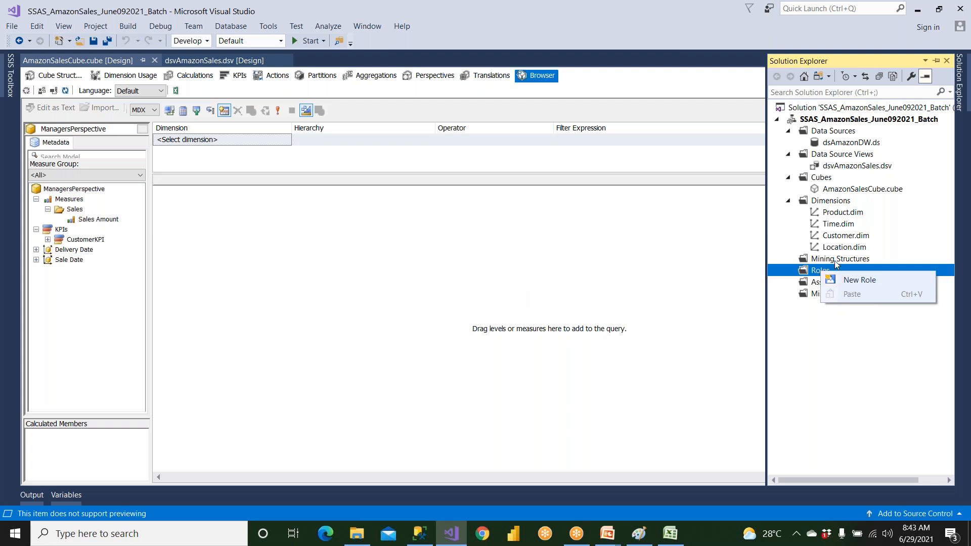
click(672, 304)
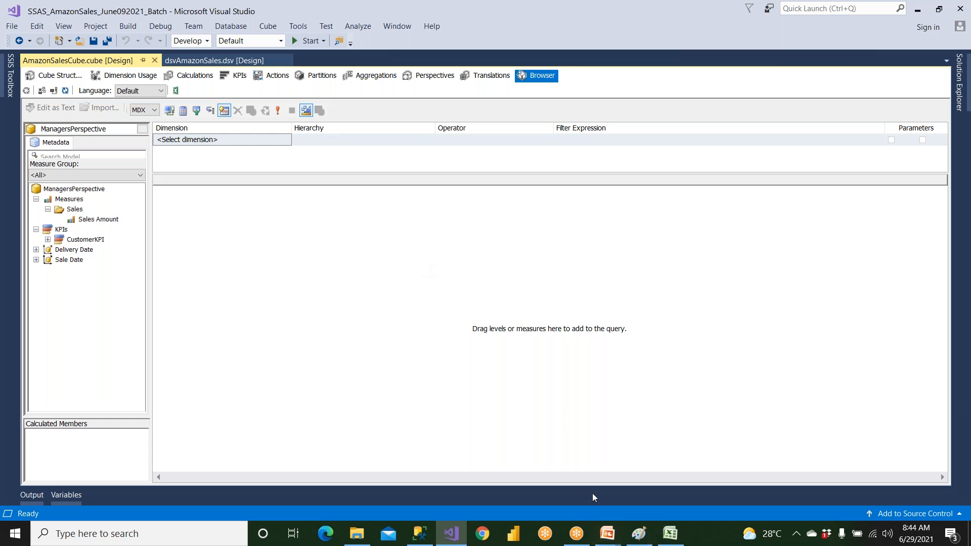
Add a second perspective to AmazonSalesCube, name it RegPerspective, and save the cube
click(438, 76)
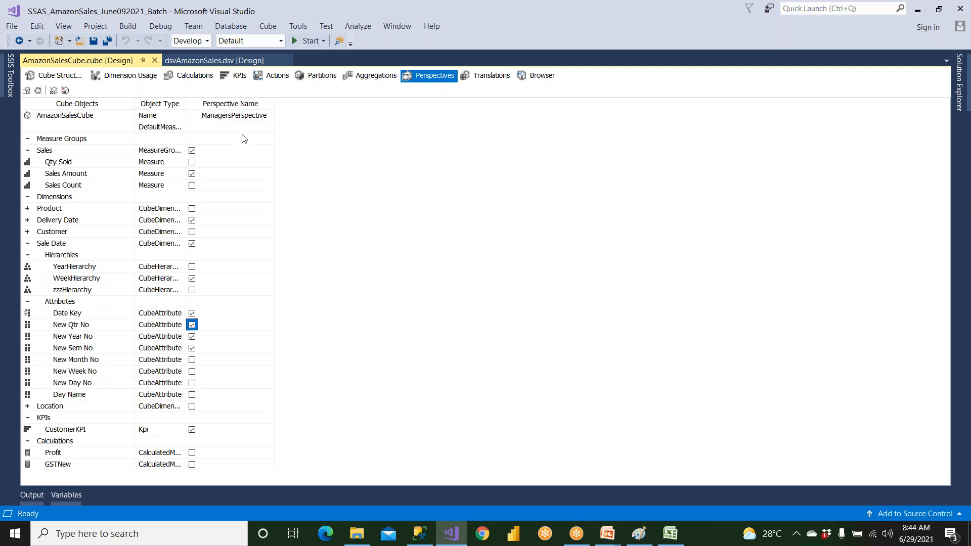
click(54, 91)
click(292, 118)
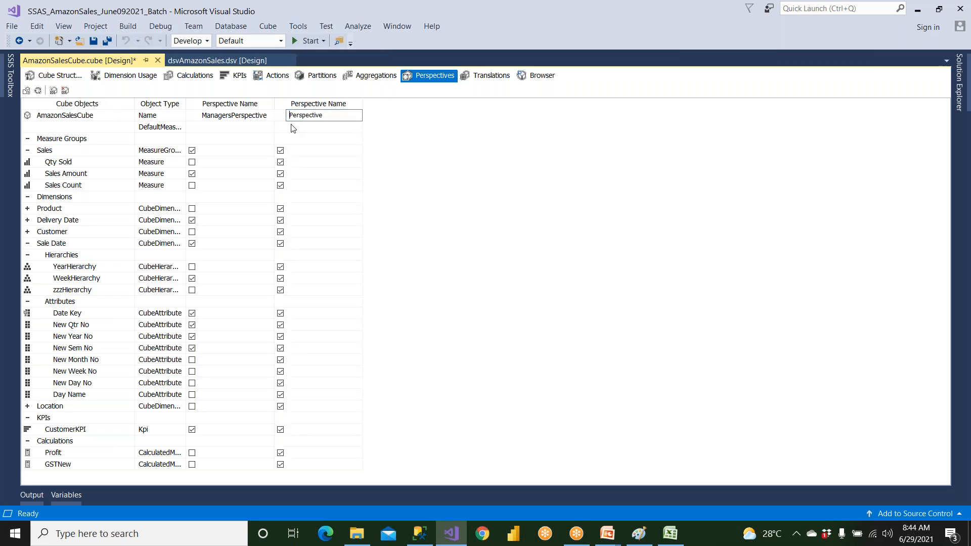
text(Sales)
click(226, 116)
click(304, 116)
key(BackSpace)
key(BackSpace)
key(BackSpace)
key(BackSpace)
key(BackSpace)
text(Reg)
text(e)
key(BackSpace)
click(93, 40)
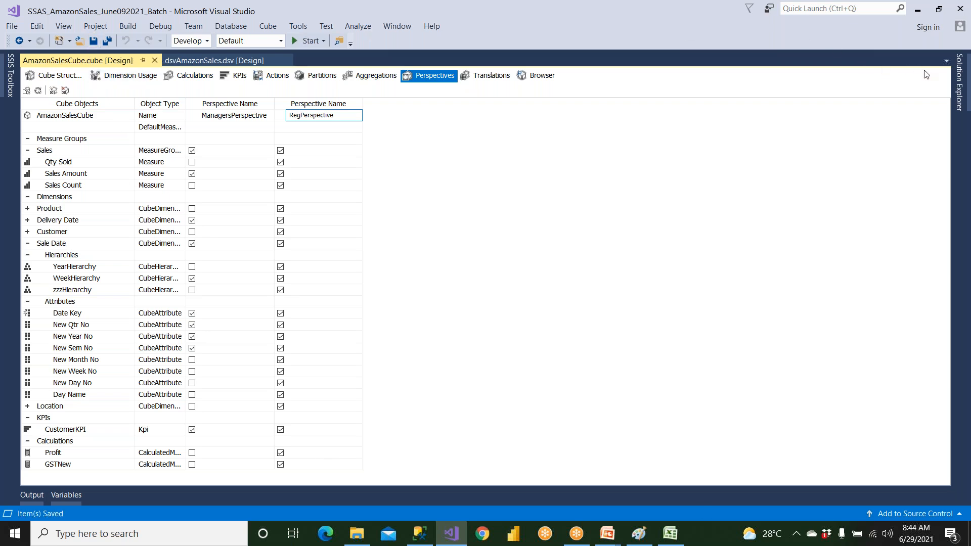
Exclude Sale Date's zzzHierarchy and WeekHierarchy and the Customer dimension from RegPerspective
click(959, 81)
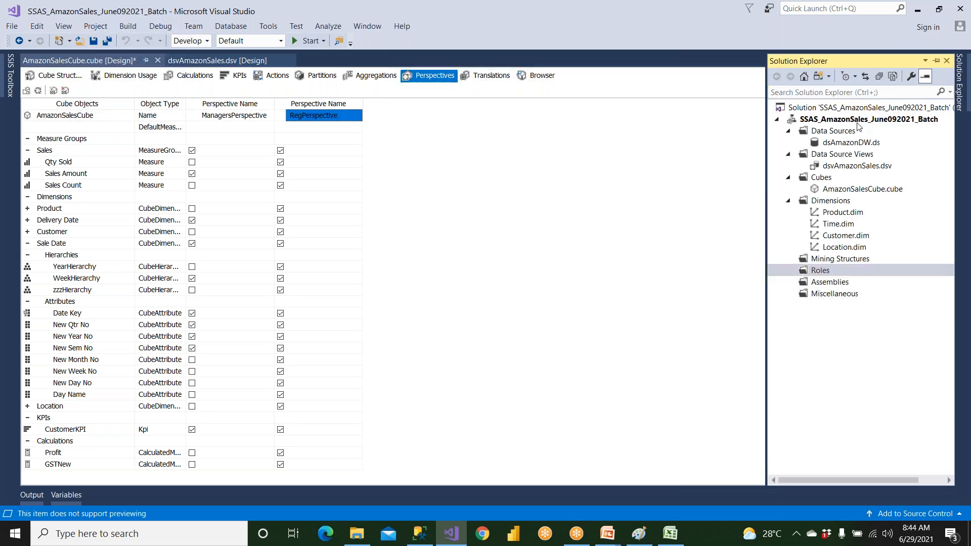
click(848, 122)
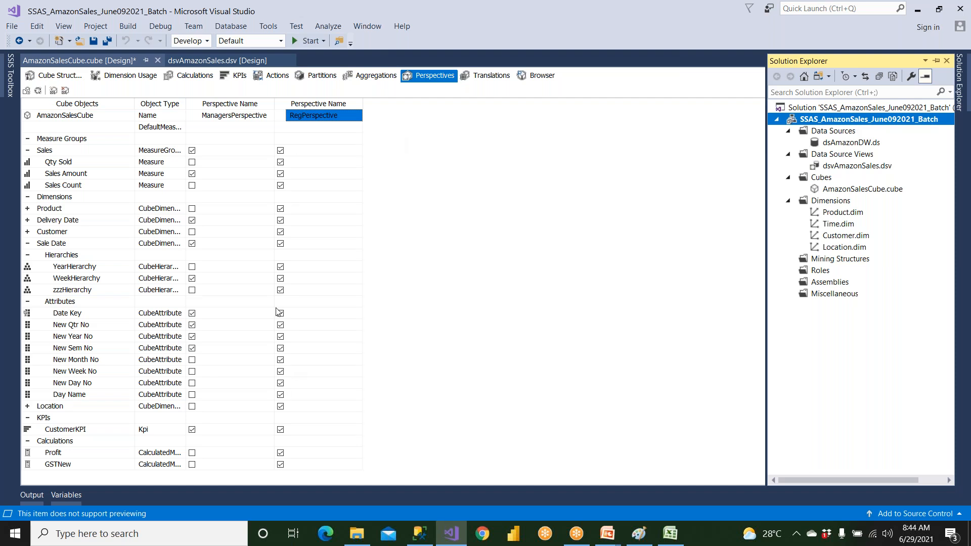
click(280, 289)
click(281, 278)
click(280, 232)
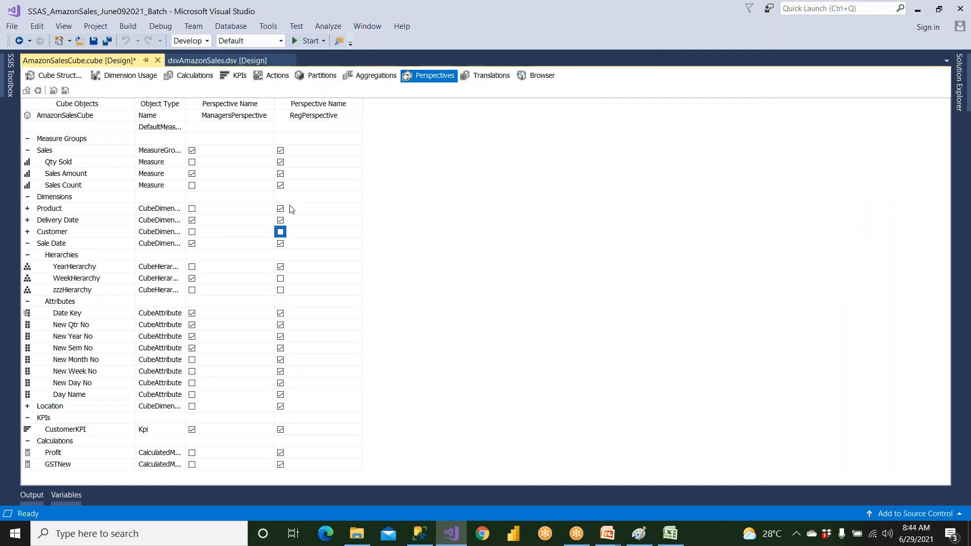
click(292, 209)
Exclude New Day No, the Location dimension and the Profit calculation from RegPerspective, keeping GSTNew included
click(280, 383)
click(280, 406)
click(280, 452)
click(280, 464)
click(280, 464)
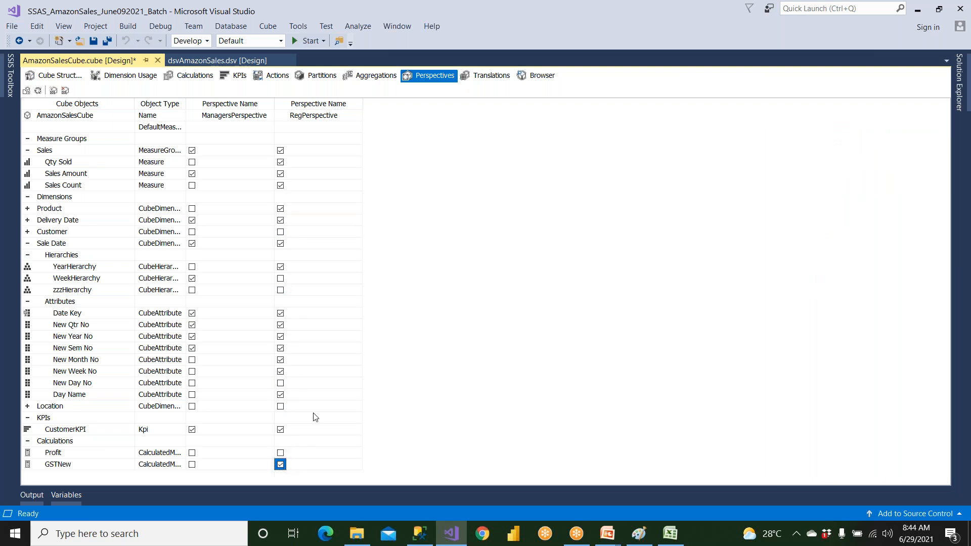
Exclude New Sem No and New Month No from RegPerspective, include New Day No again, and save the cube
click(280, 348)
click(281, 359)
click(281, 383)
click(92, 41)
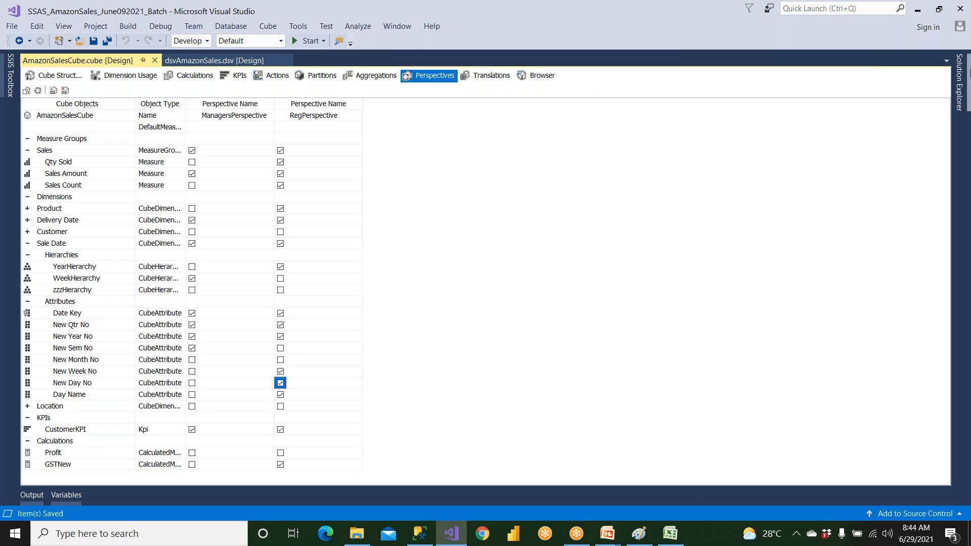
Build the SSAS_AmazonSales_June092021_Batch project, deploy it to the server, and close the deployment progress
mouse_move(966, 79)
click(847, 120)
right_click(847, 123)
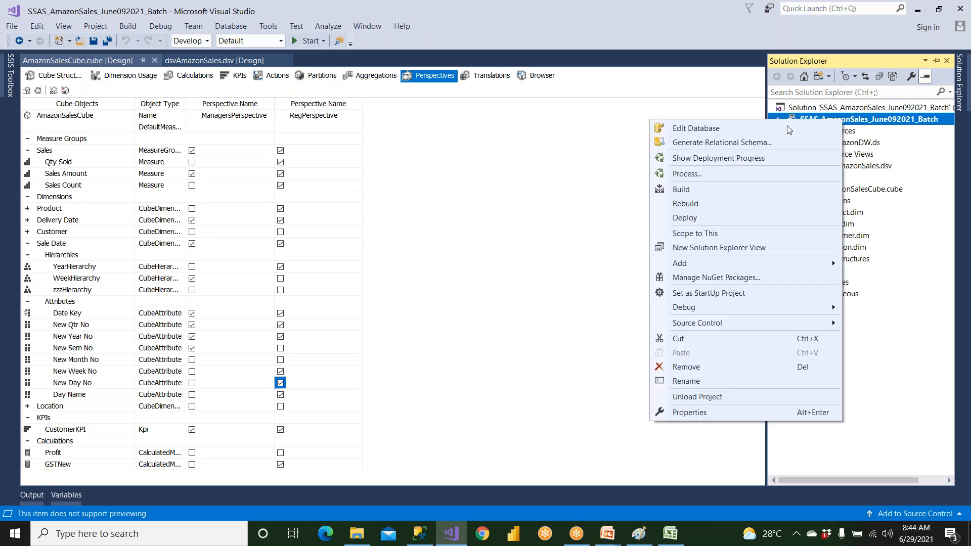
click(727, 190)
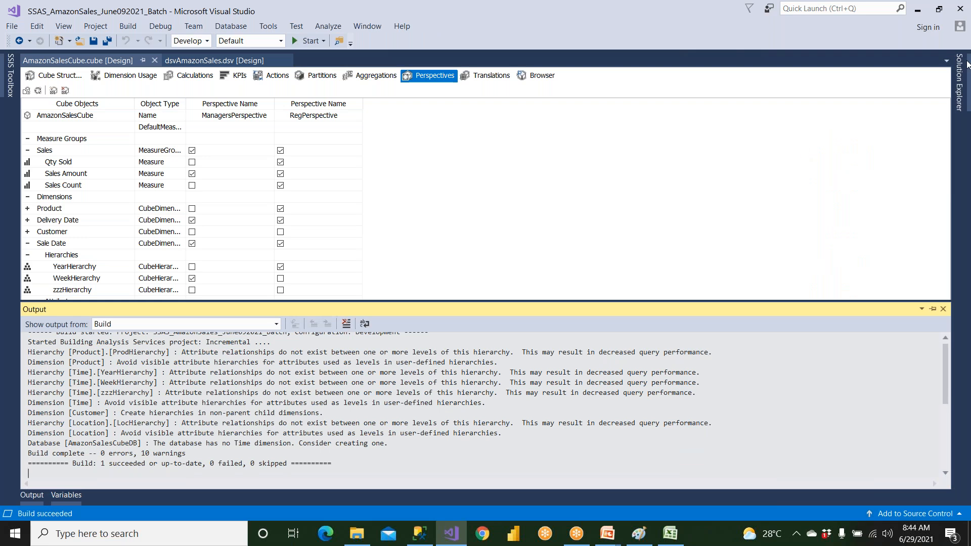
click(956, 83)
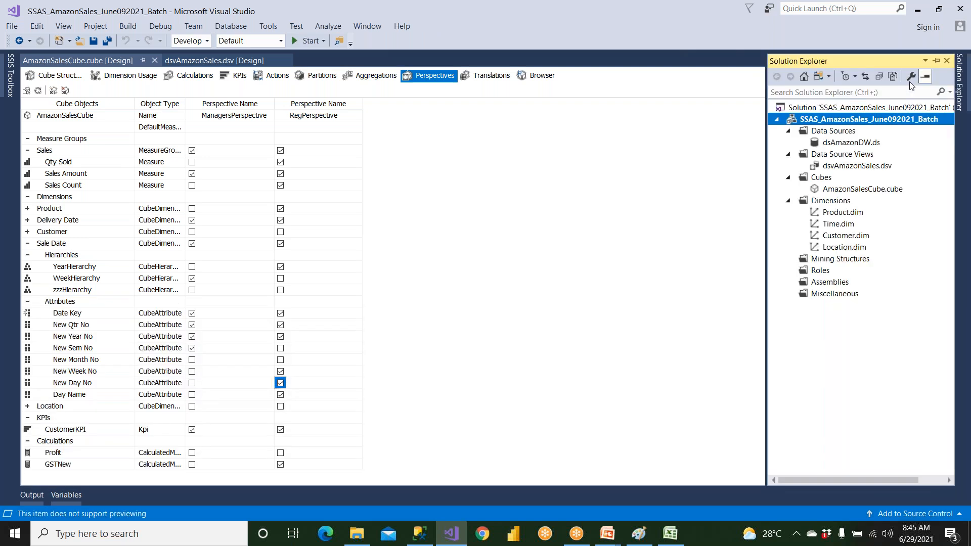
right_click(843, 126)
click(686, 203)
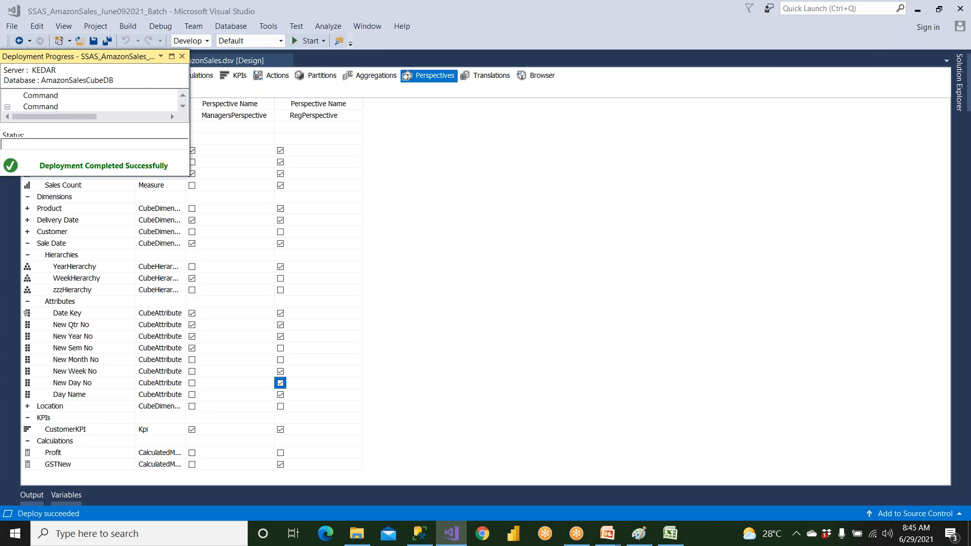
click(181, 56)
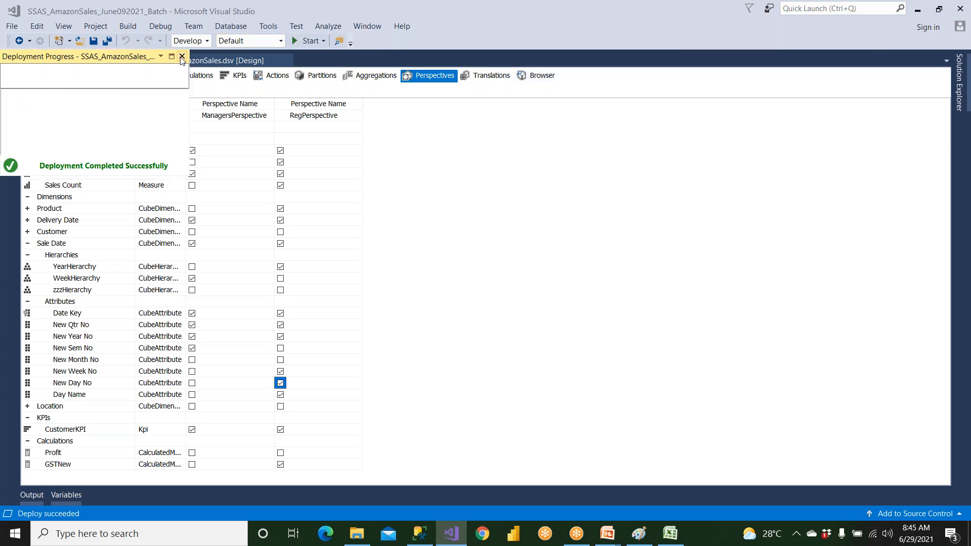
Reconnect the cube browser and switch the browsed cube to RegPerspective
click(535, 76)
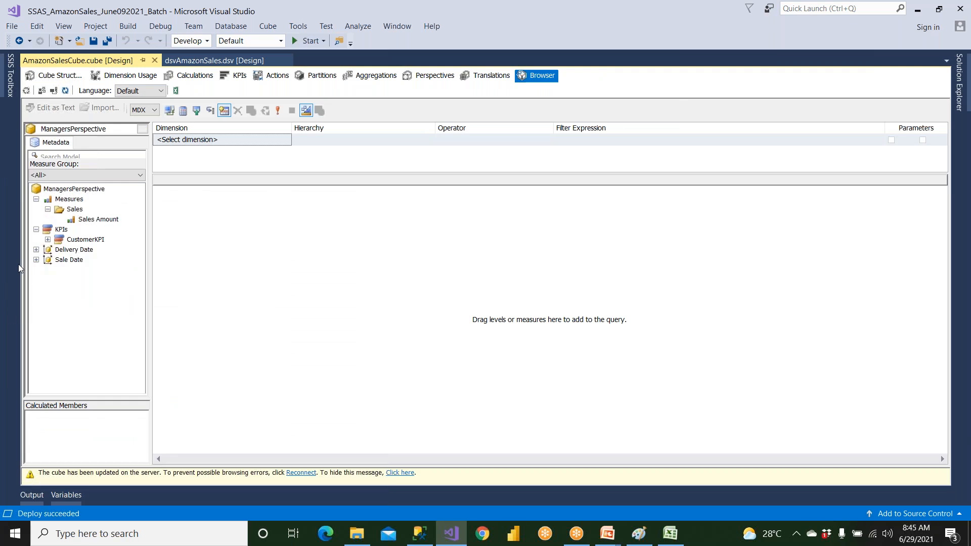
click(53, 91)
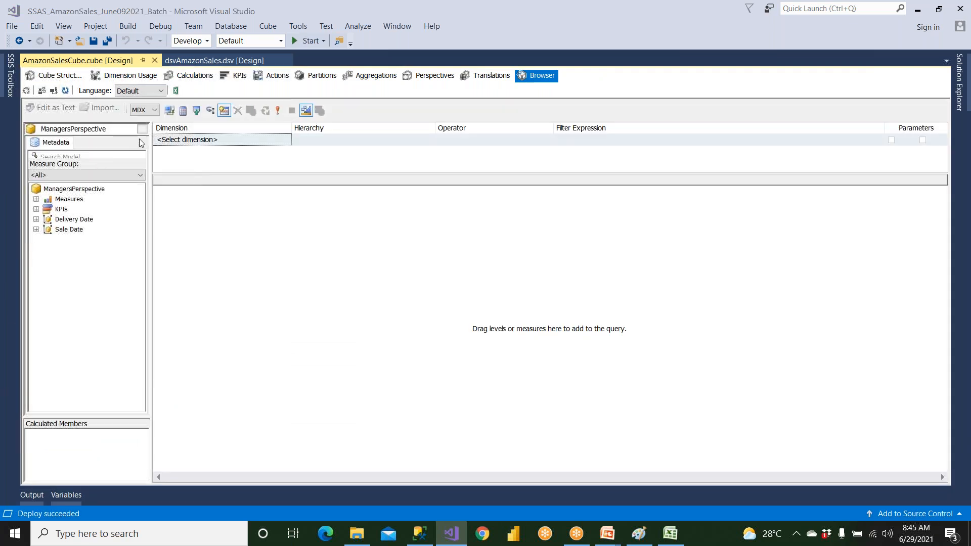
click(142, 129)
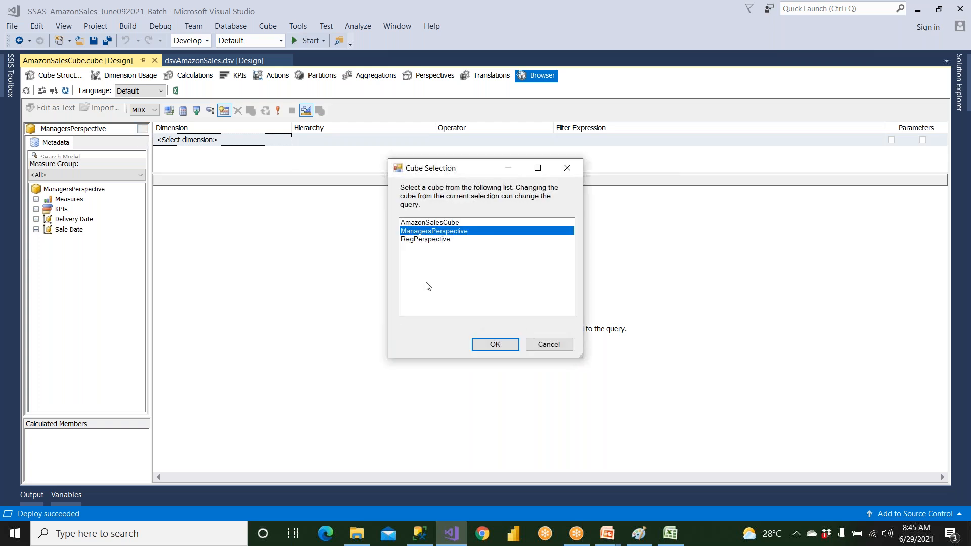
click(433, 239)
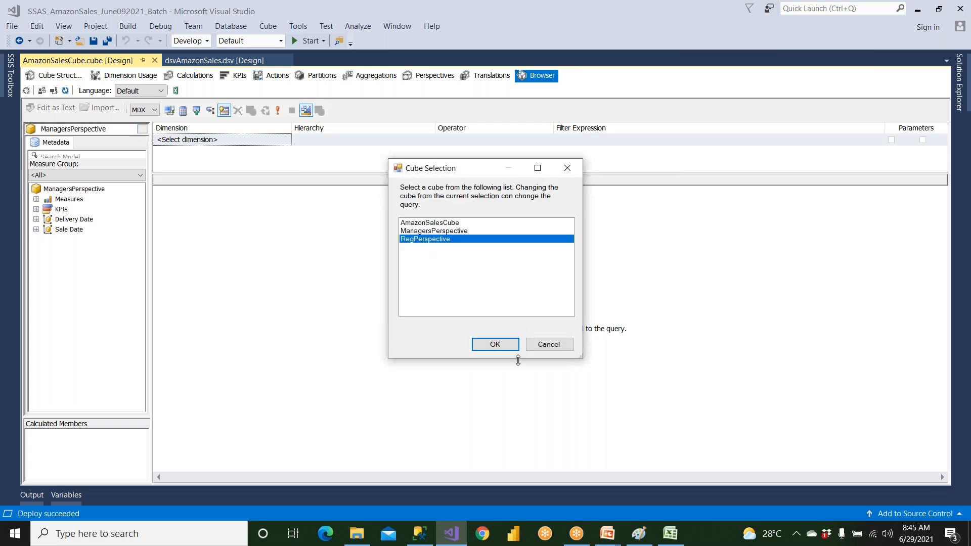
click(509, 347)
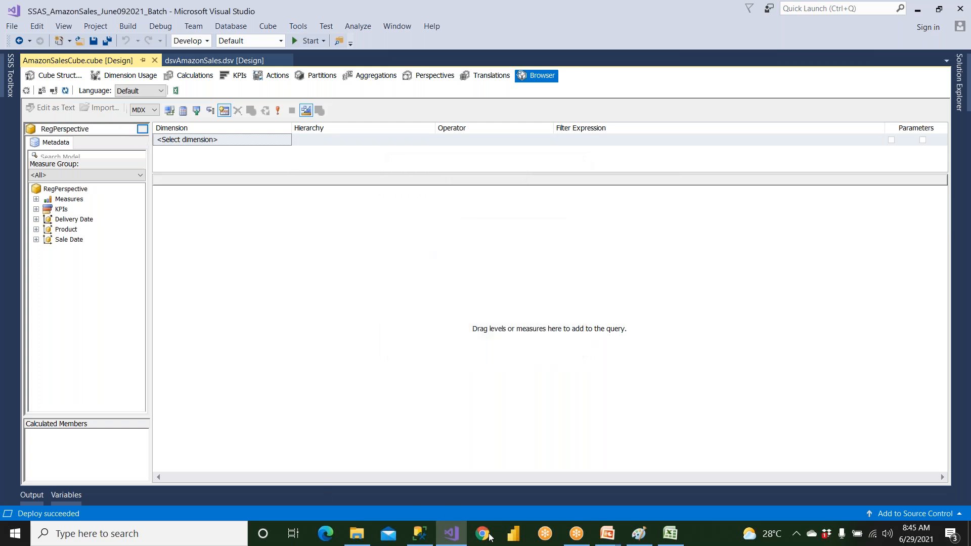
Close the Book1 workbook in Excel without saving and relaunch Microsoft Office Excel 2007
click(671, 534)
click(954, 7)
click(485, 299)
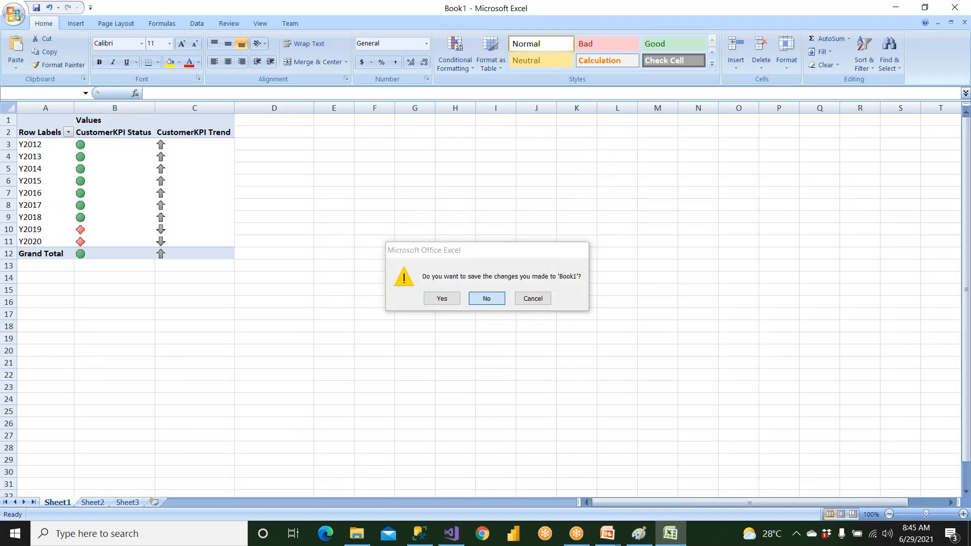
key(super)
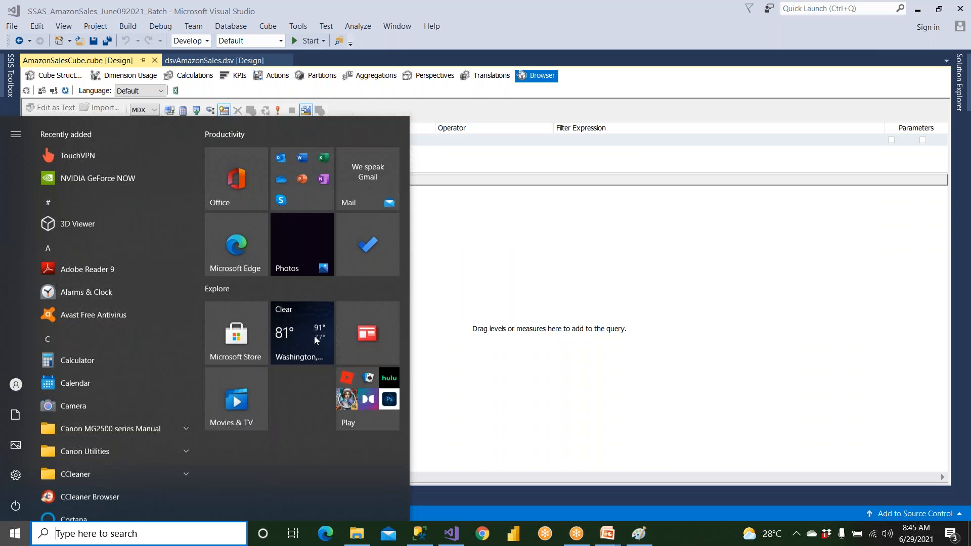
text(exce)
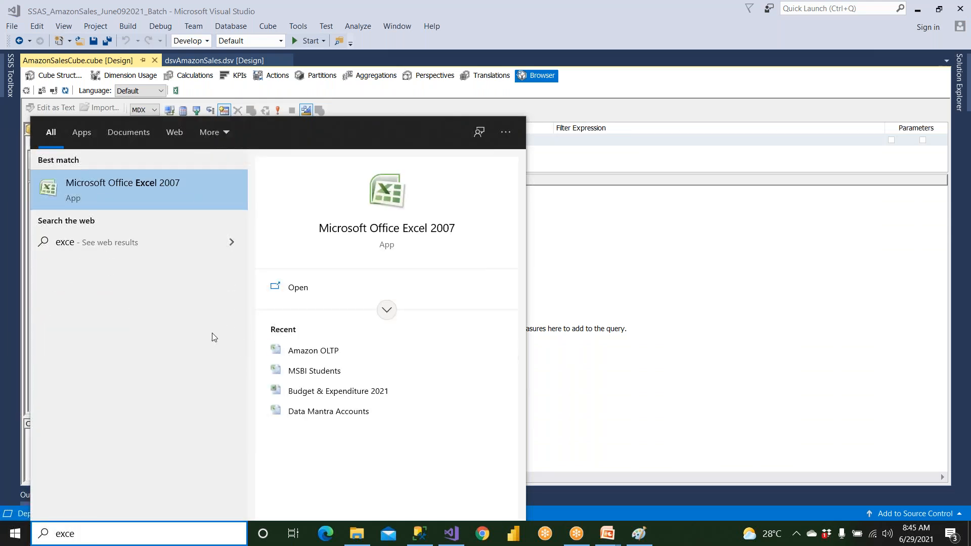
click(164, 196)
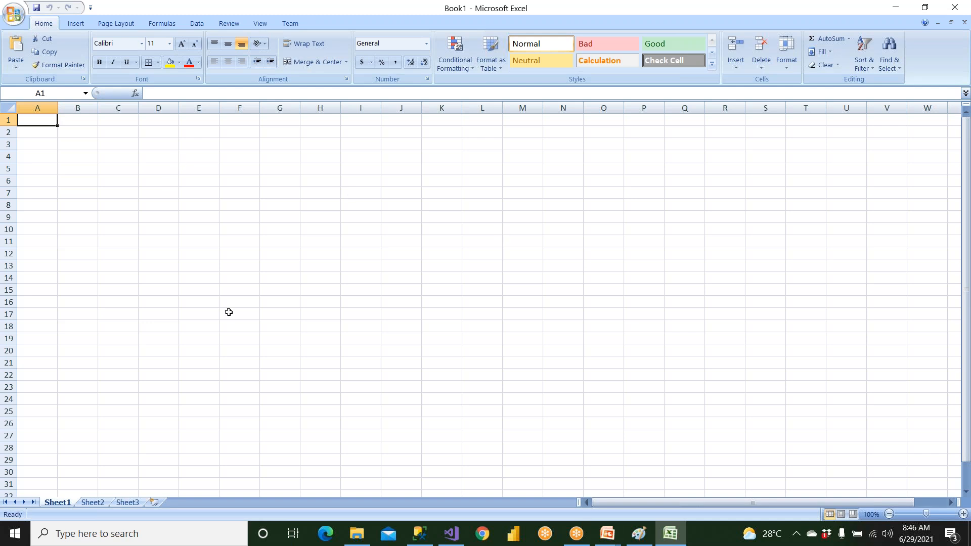
Start an Analysis Services data connection to the server "." using Windows Authentication
click(196, 23)
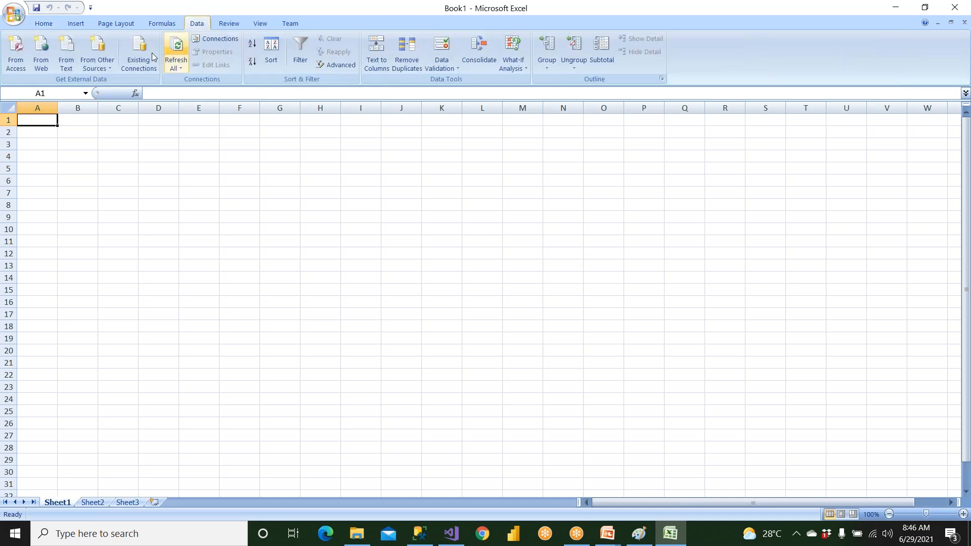
click(105, 69)
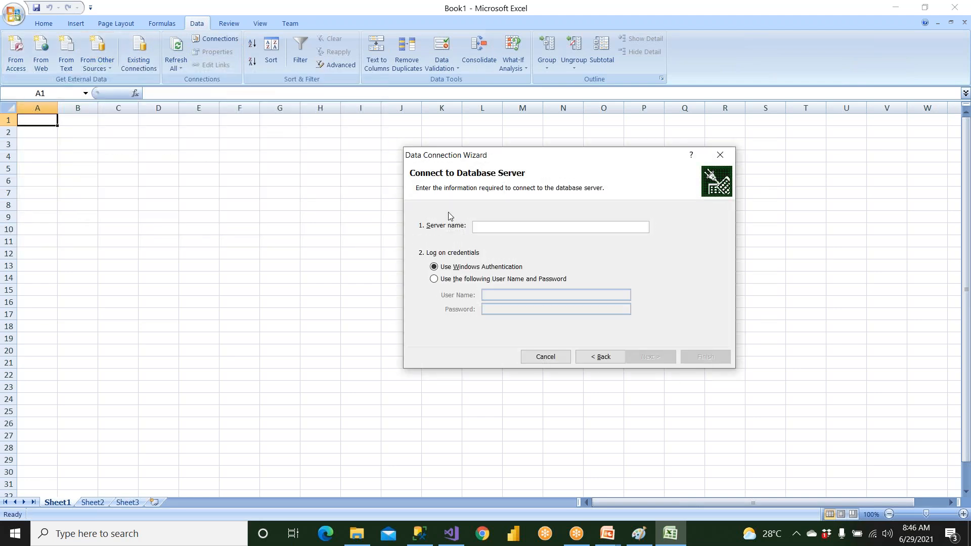
text(.)
click(644, 358)
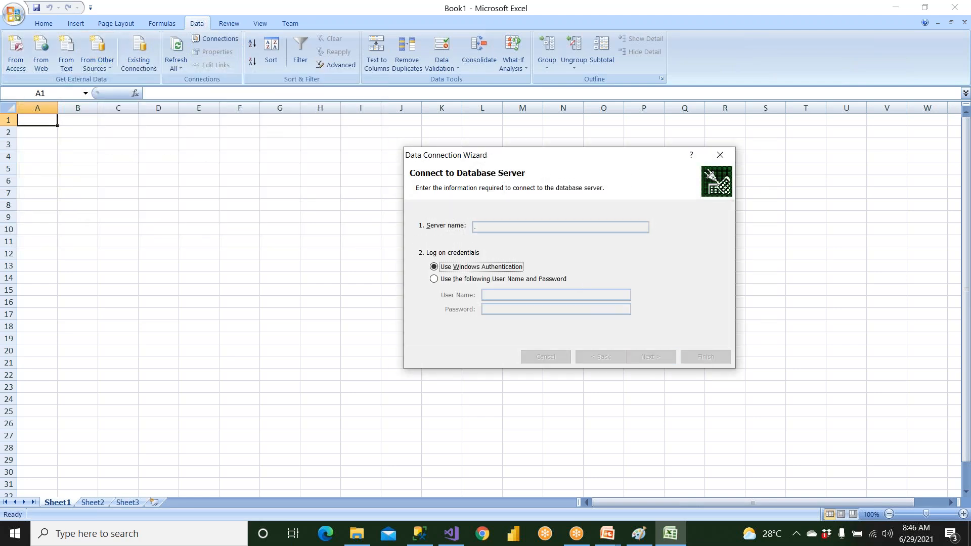
Choose RegPerspective from AmazonSalesCubeDB, finish the connection, and import it as a PivotTable at cell A1
click(515, 303)
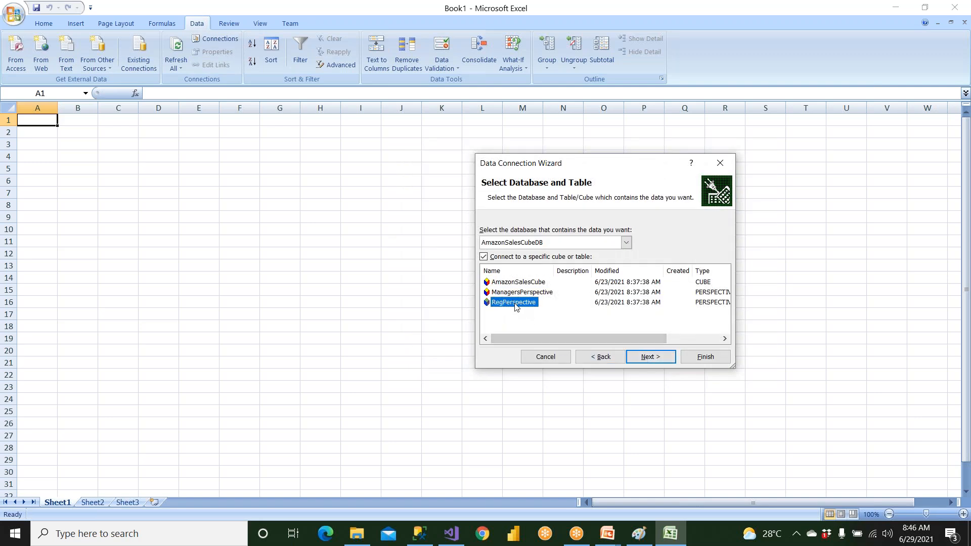
click(651, 355)
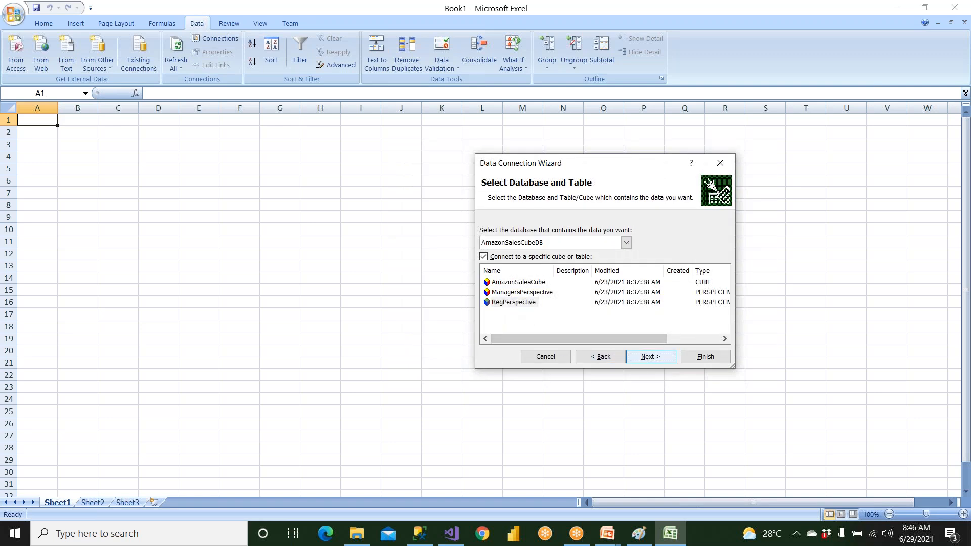
click(704, 357)
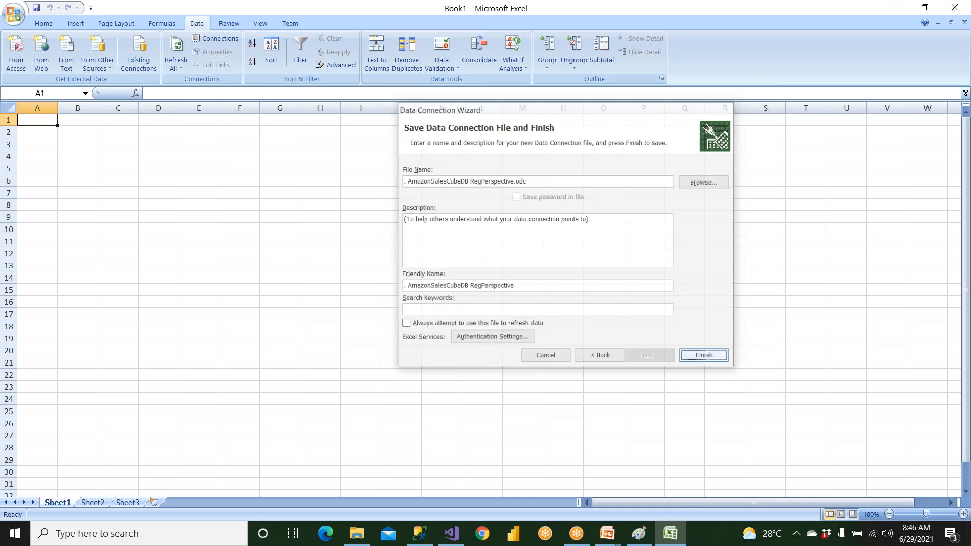
click(579, 324)
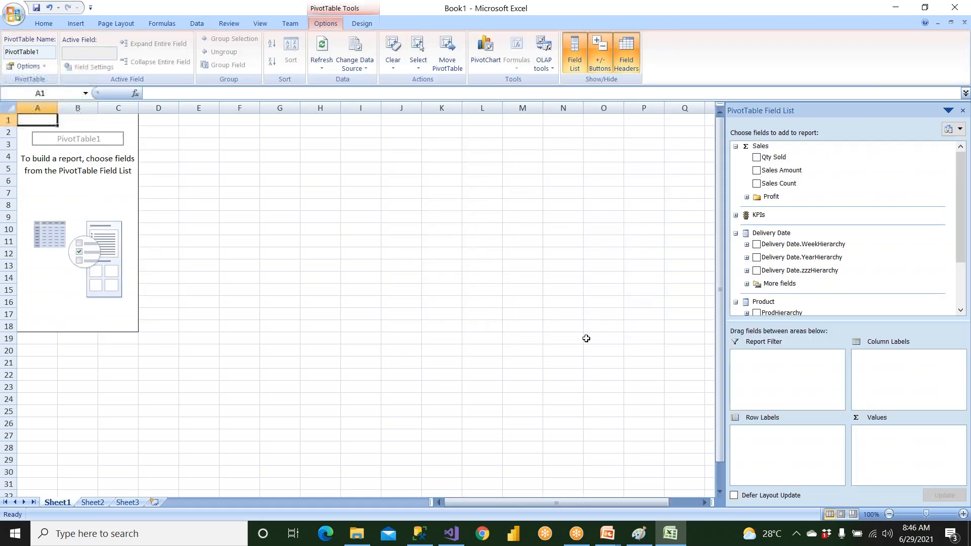
Switch to Visual Studio and look at the project's Roles folder
click(453, 535)
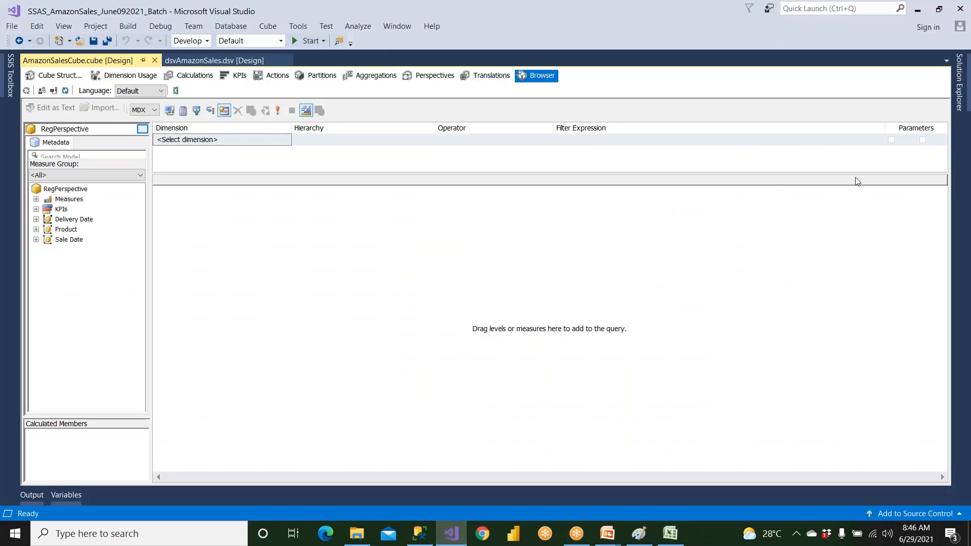
click(956, 84)
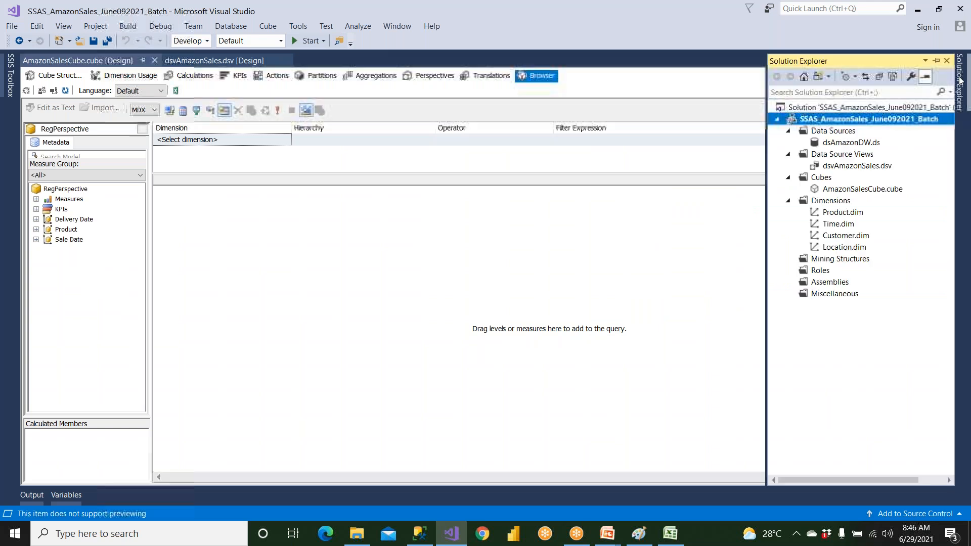
click(818, 275)
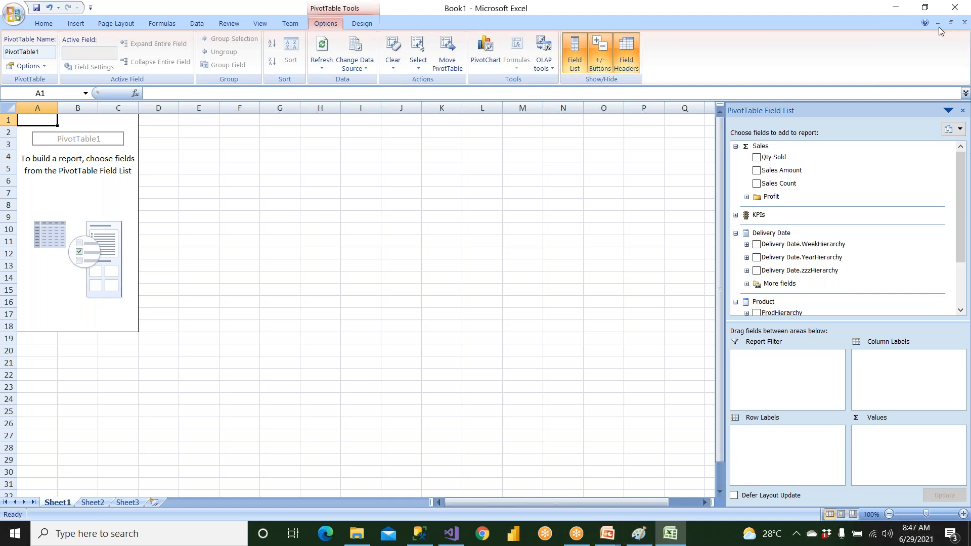
Close the Excel workbook containing the RegPerspective PivotTable without saving it
click(954, 8)
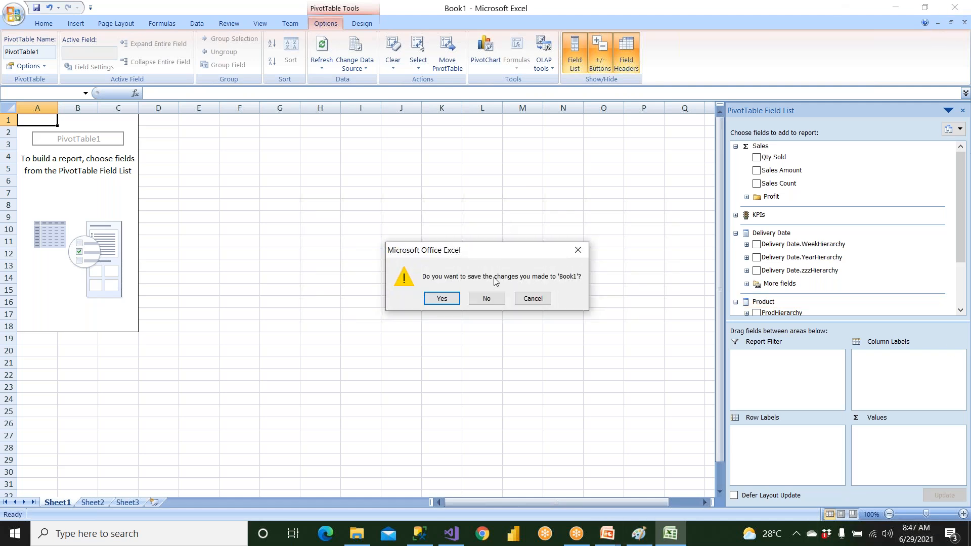
click(486, 298)
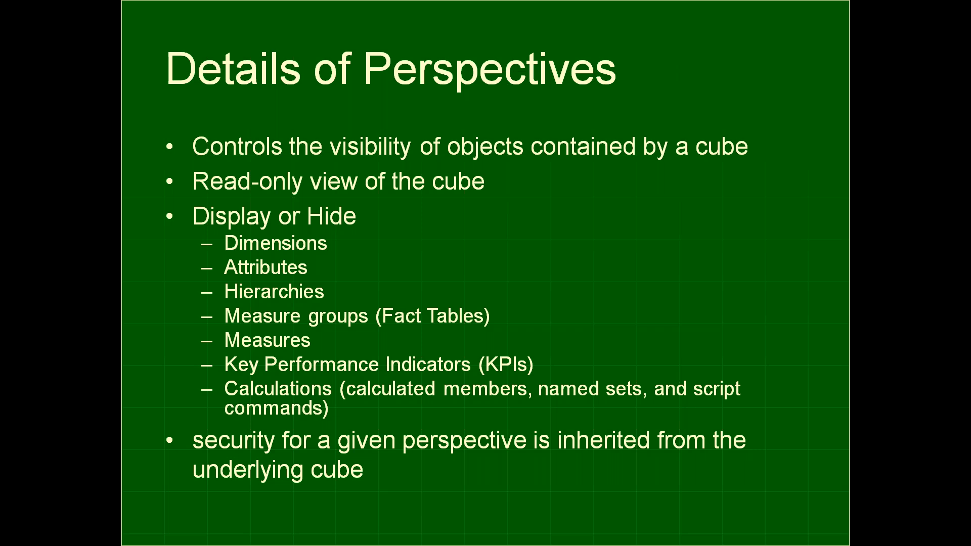
key(Right)
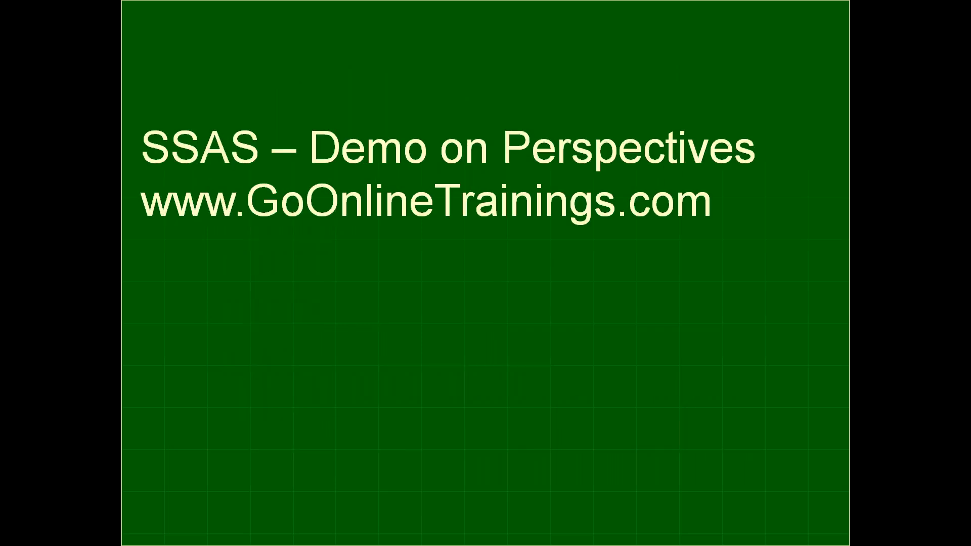
key(Right)
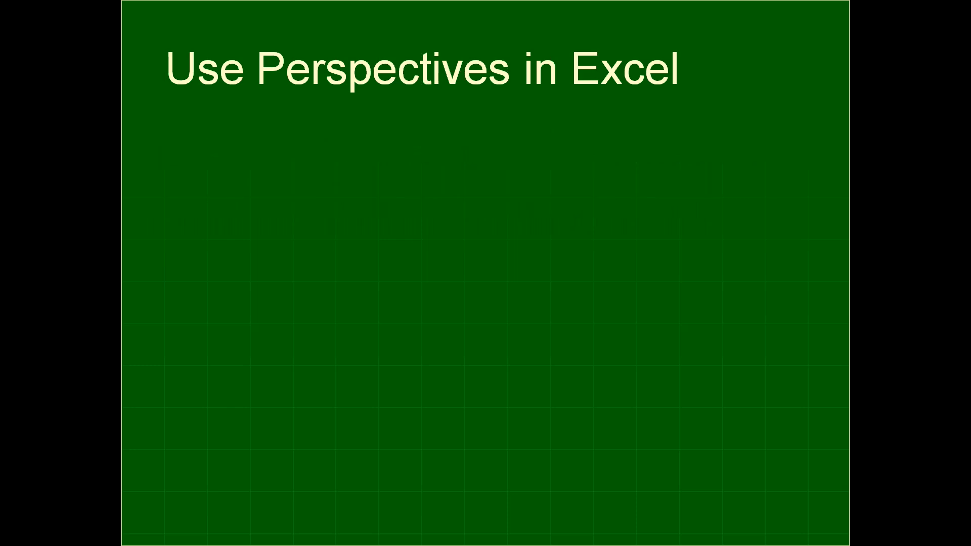
key(Right)
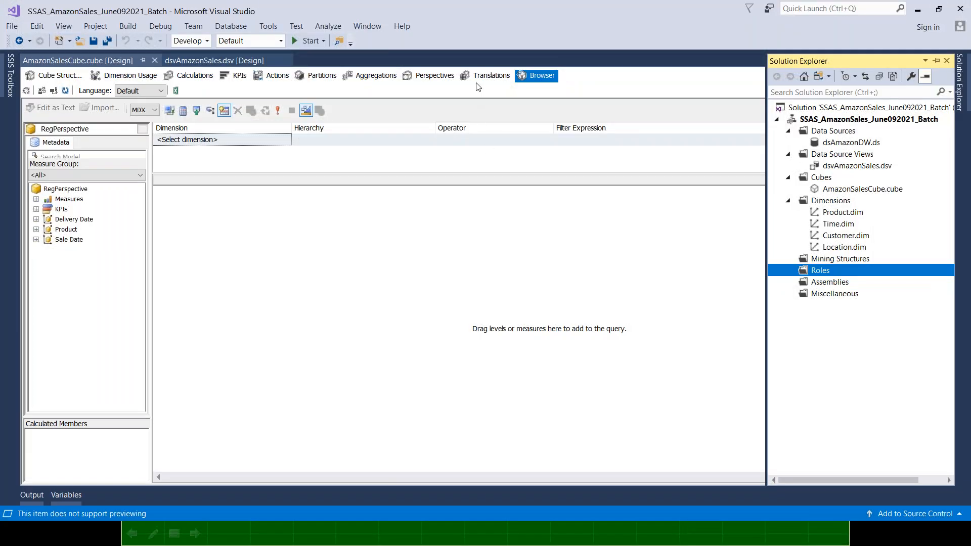
Show the translations of AmazonSalesCube and of the Product dimension, widening the Object Type column in the latter
click(480, 75)
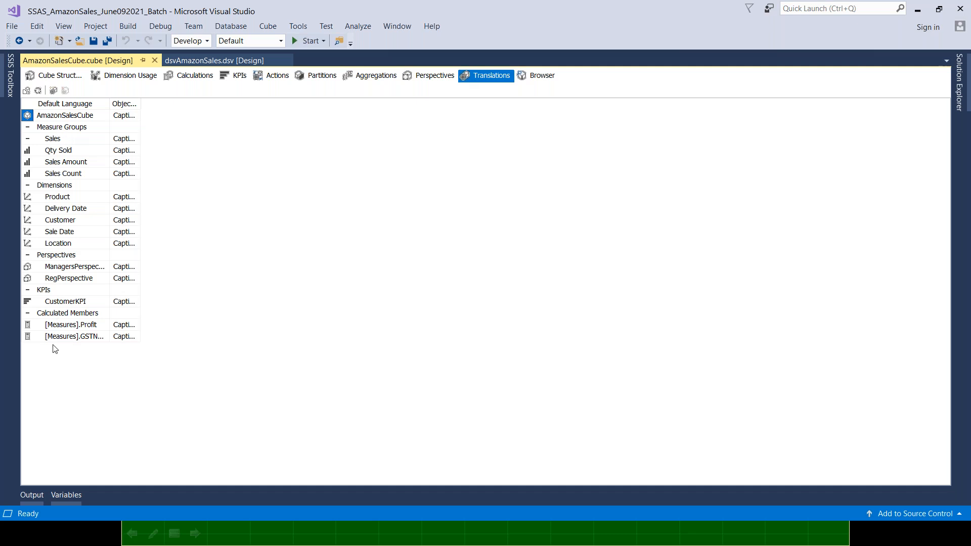
click(958, 87)
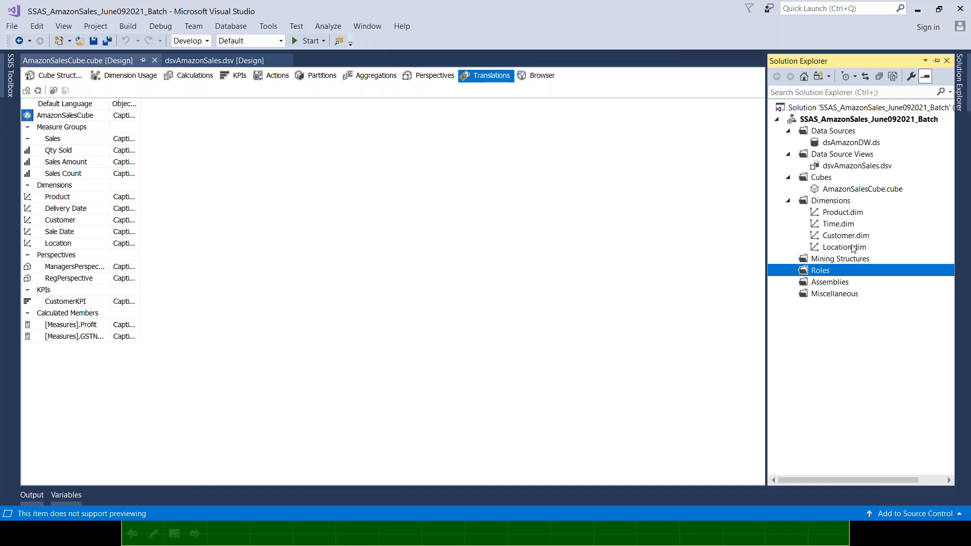
click(843, 215)
double_click(843, 217)
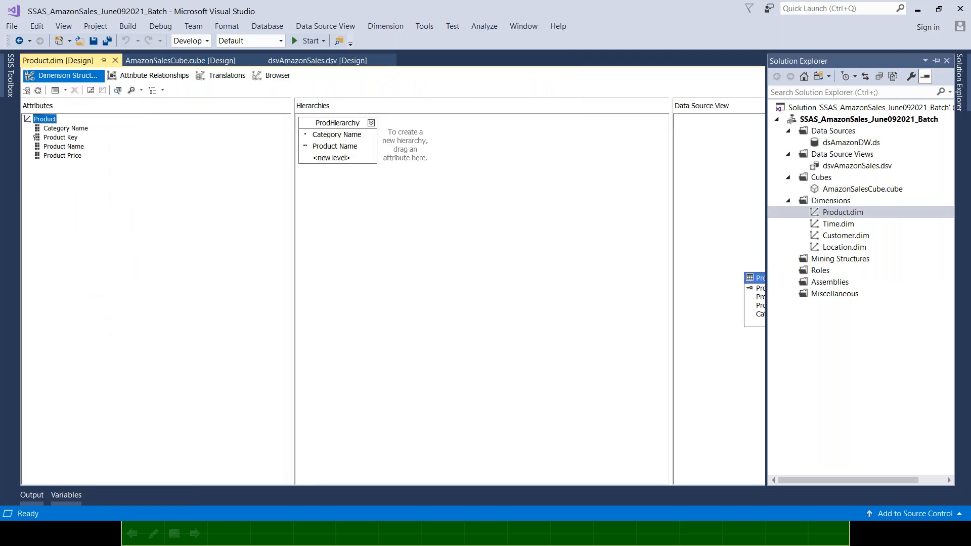
click(225, 75)
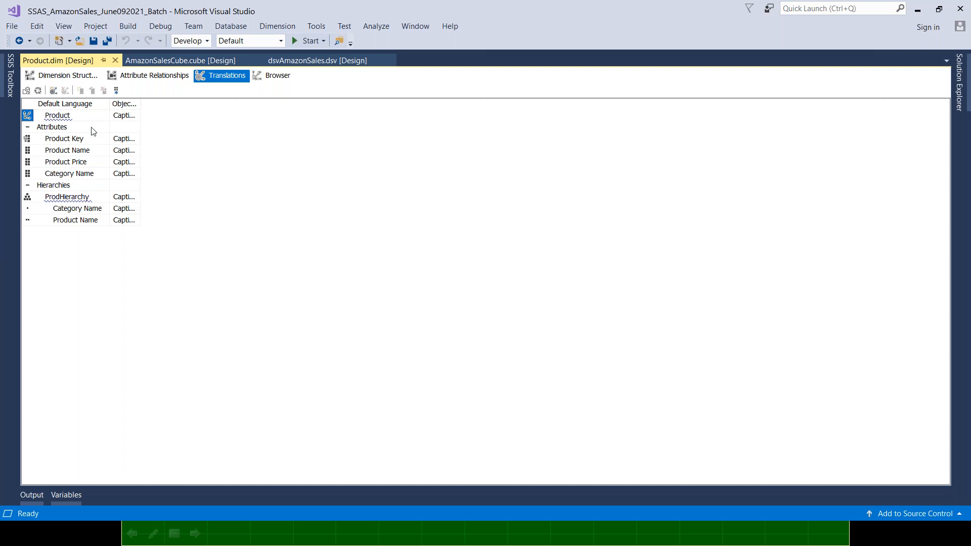
drag(140, 102, 169, 105)
Review the Product dimension's structure and return to its translations
click(960, 76)
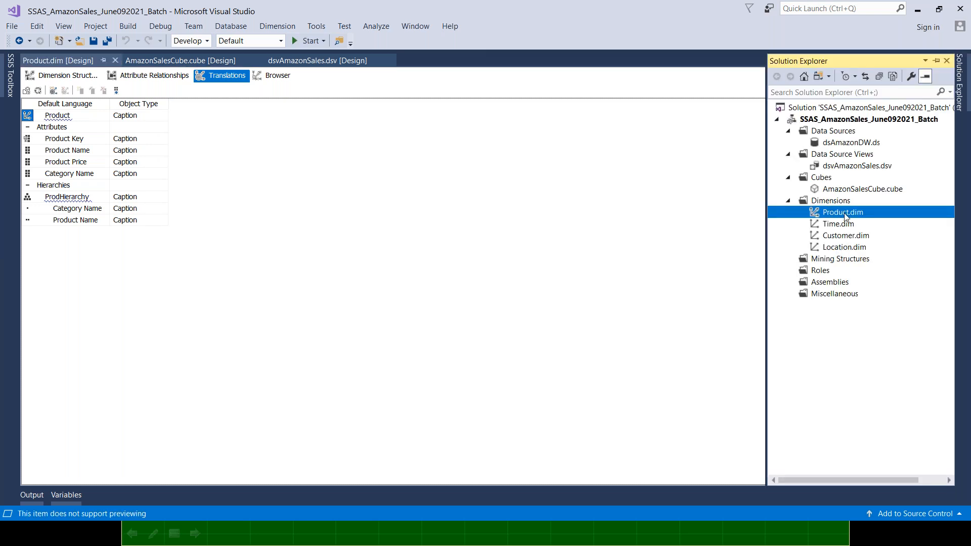
double_click(832, 213)
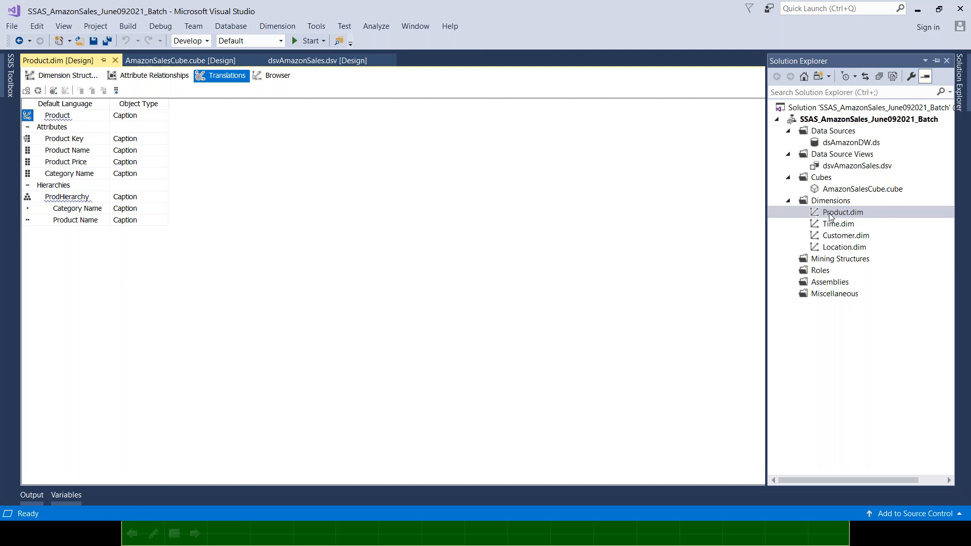
click(62, 78)
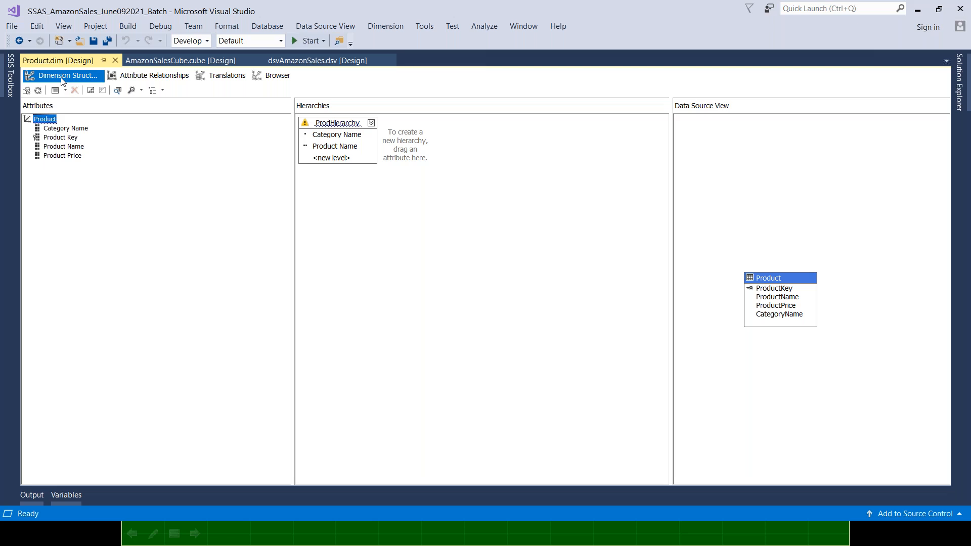
click(227, 77)
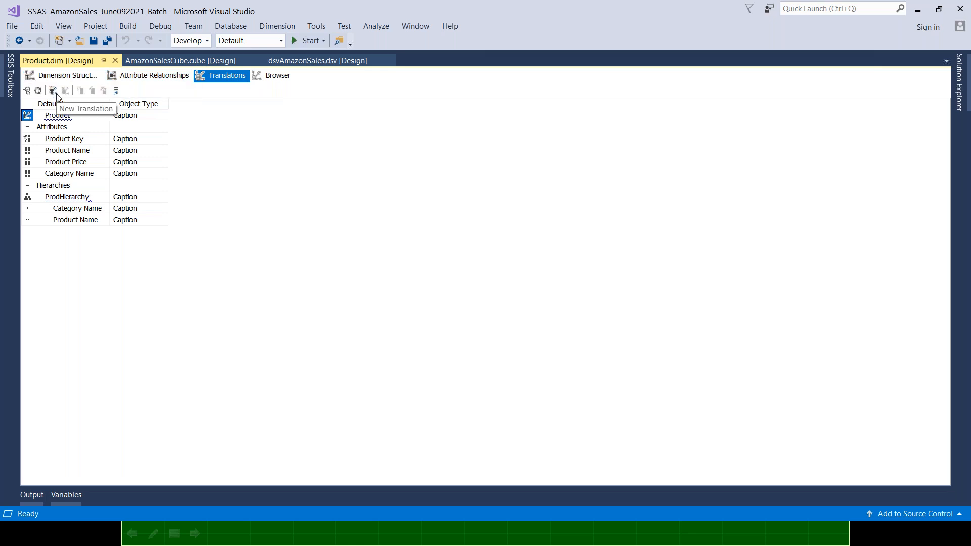
Start a new translation for the Product dimension and look through the languages offered for it
click(54, 92)
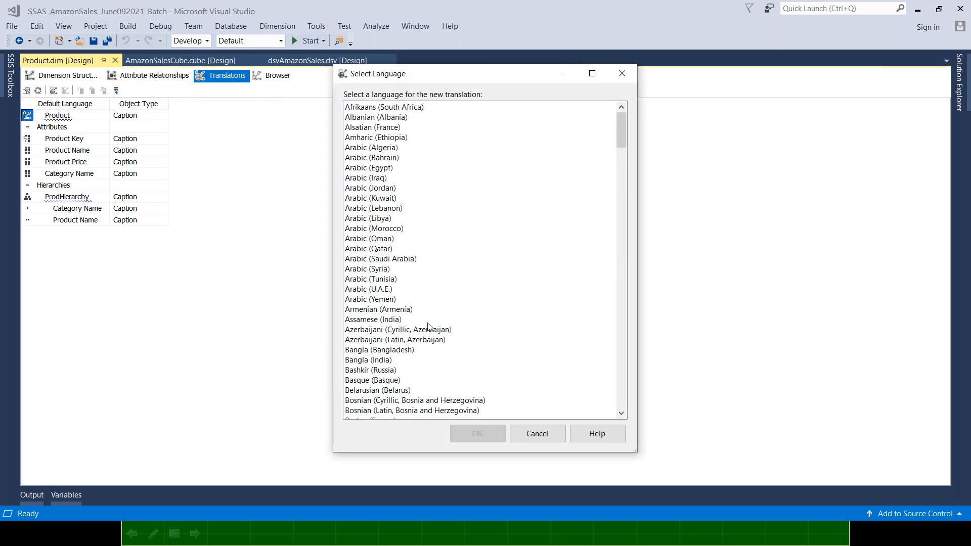
click(364, 108)
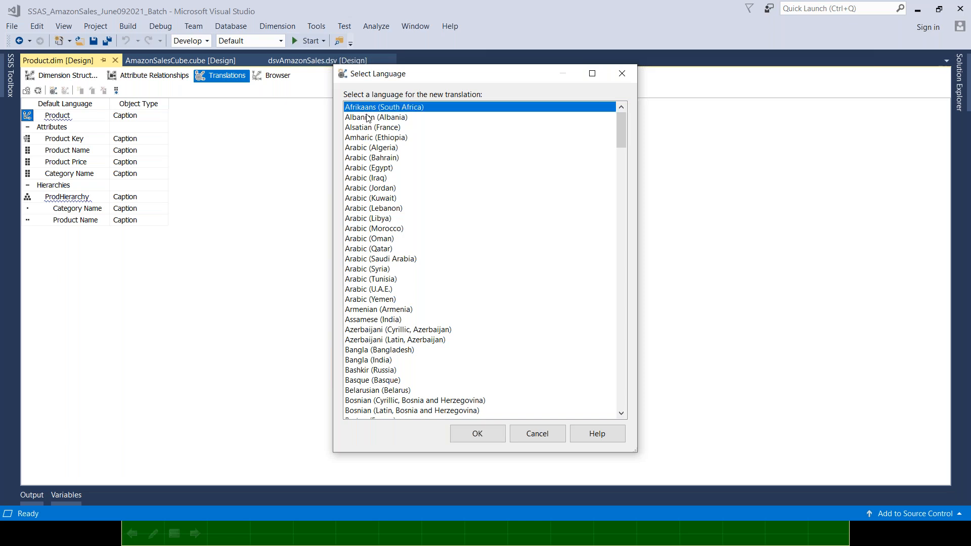
click(368, 118)
click(373, 127)
click(379, 137)
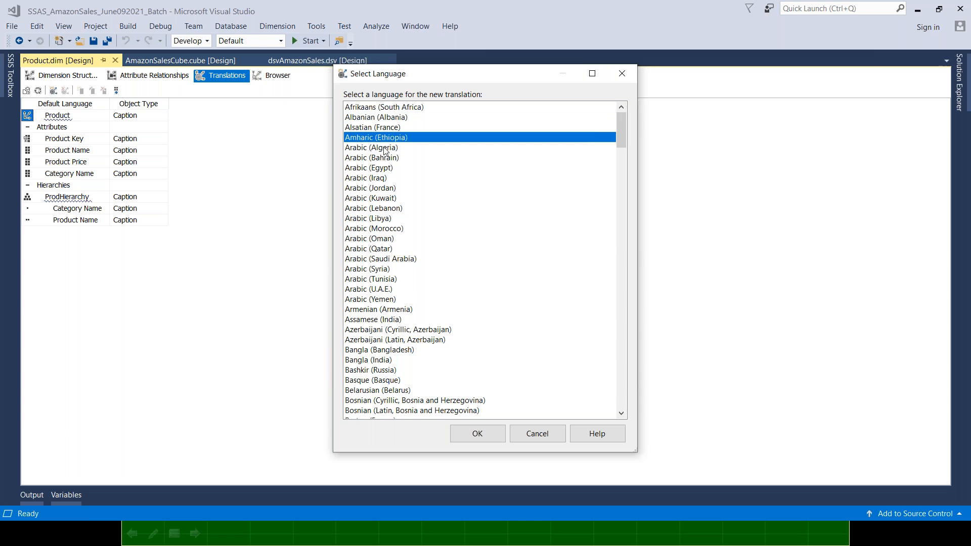
click(385, 148)
click(387, 158)
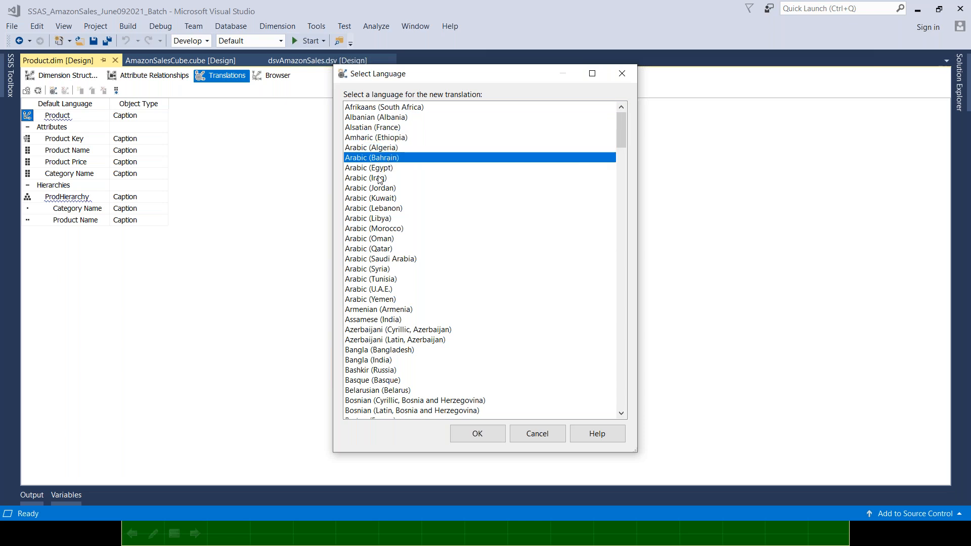
click(369, 239)
click(371, 248)
click(374, 240)
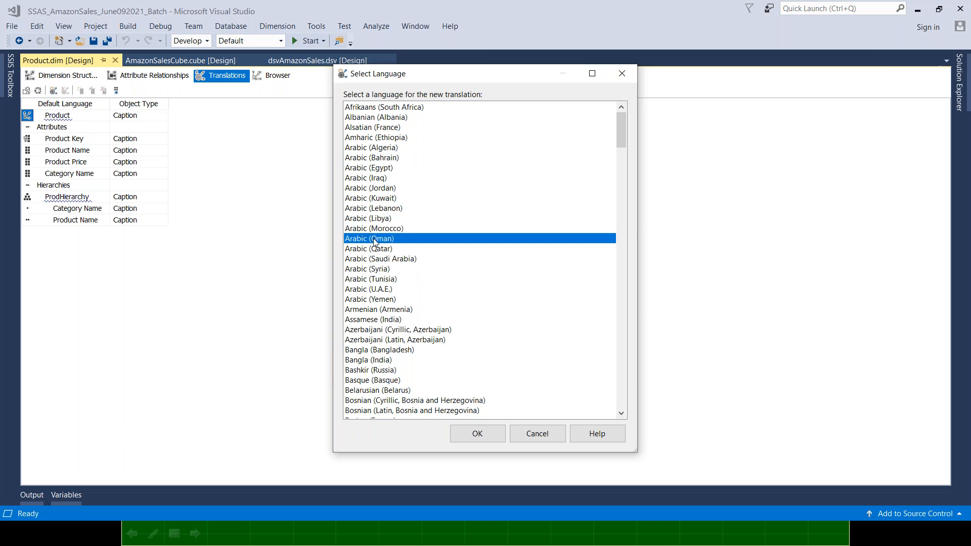
key(Up)
key(Up)
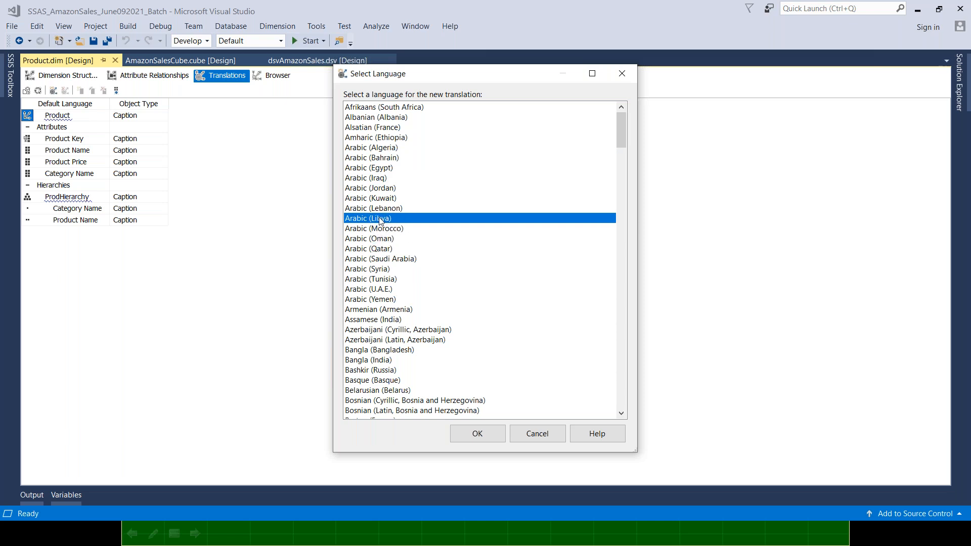
scroll(380, 245, down, 15)
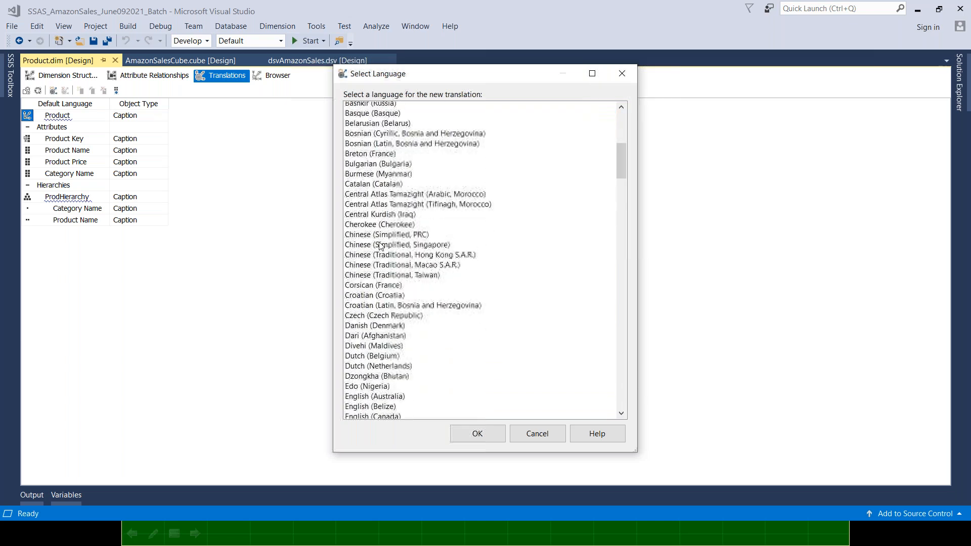
scroll(380, 244, down, 8)
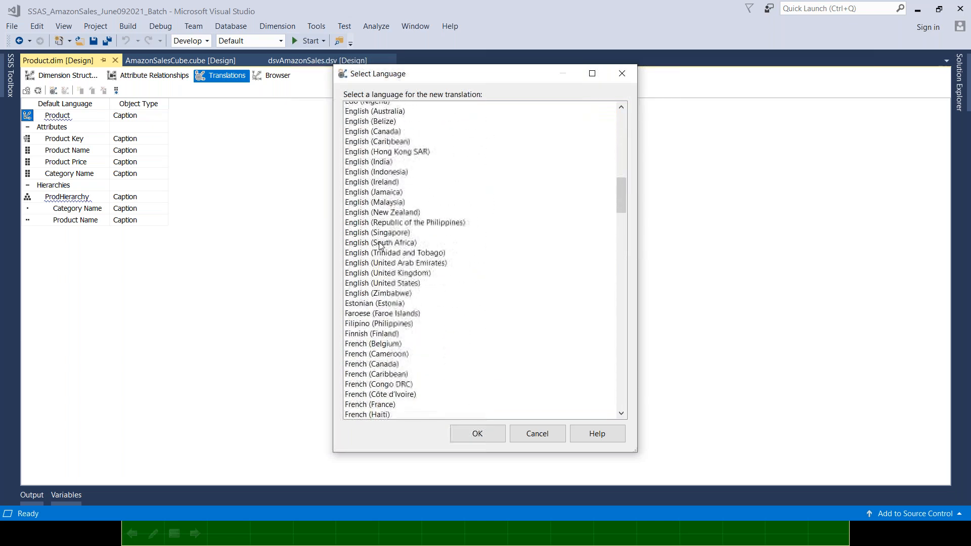
scroll(380, 244, down, 9)
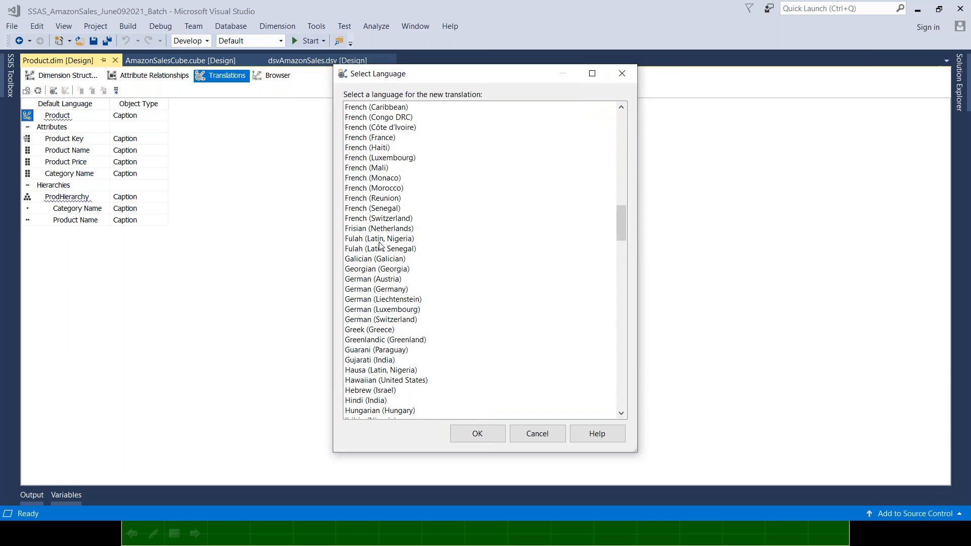
scroll(381, 244, down, 4)
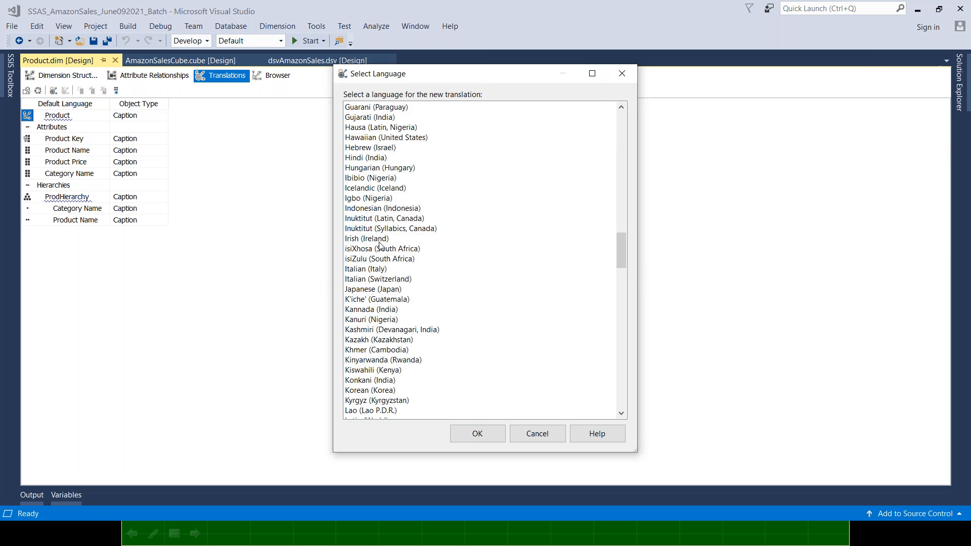
scroll(380, 245, down, 5)
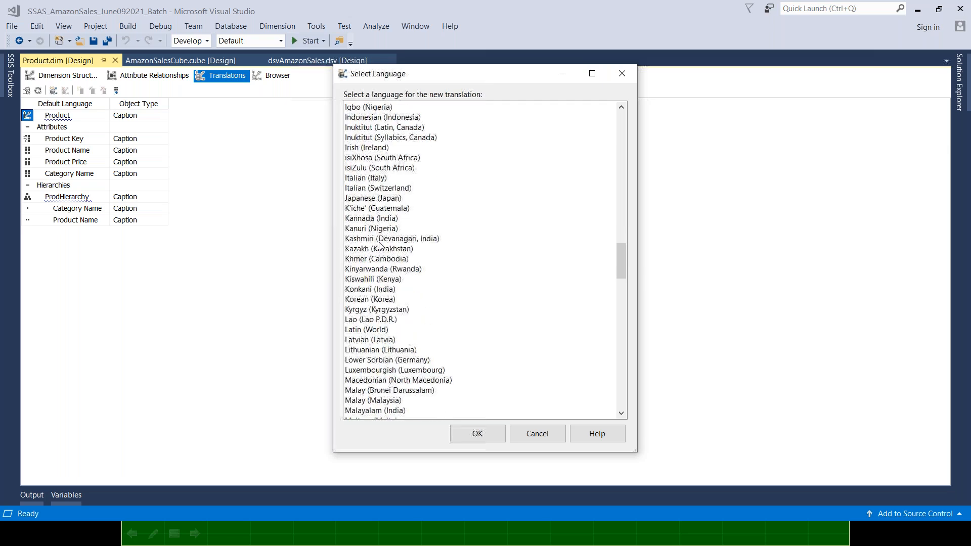
scroll(380, 244, down, 8)
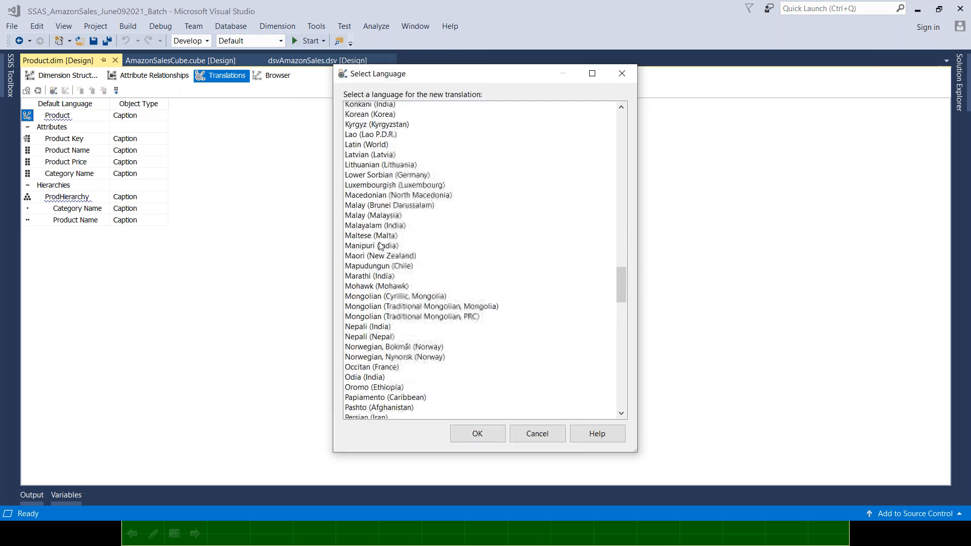
scroll(380, 245, down, 4)
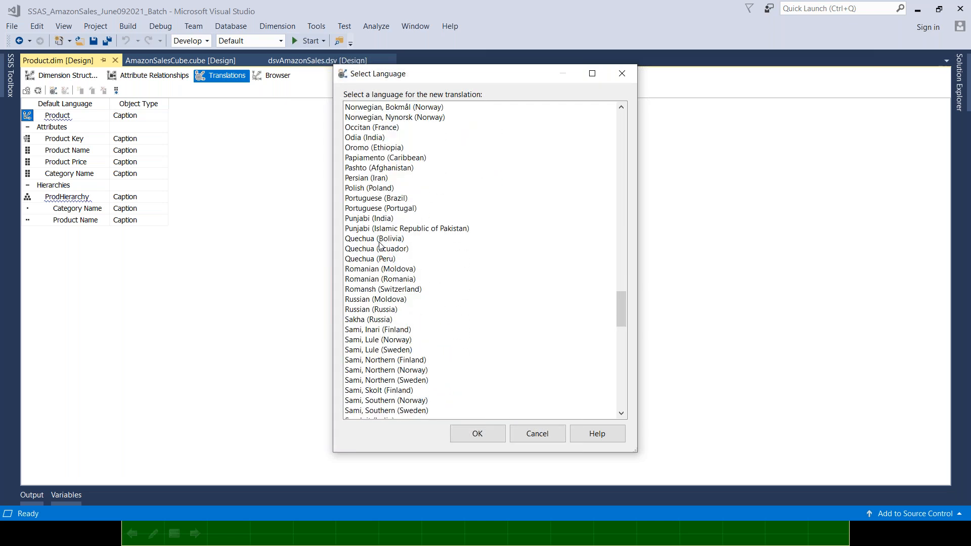
click(381, 303)
scroll(385, 262, down, 13)
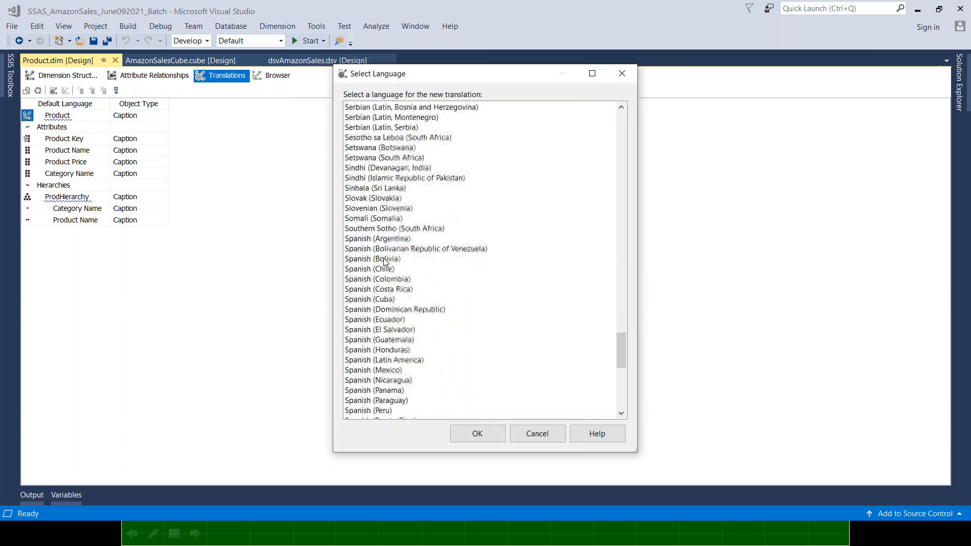
scroll(385, 262, down, 9)
scroll(385, 262, down, 3)
scroll(374, 258, up, 2)
click(379, 249)
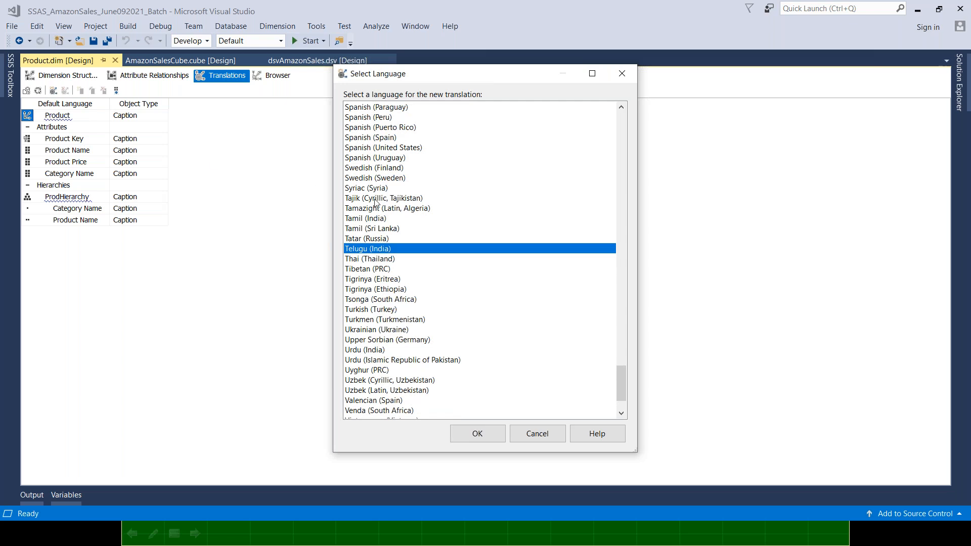
Add a Hindi (India) translation to the Product dimension and widen the Default Language and Hindi (India) columns
key(h)
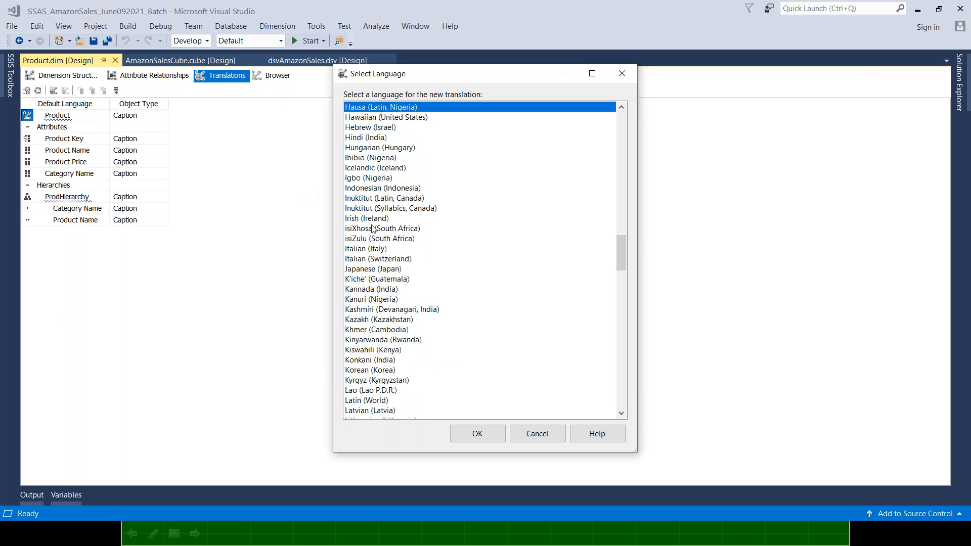
key(Down)
key(Down)
key(Down)
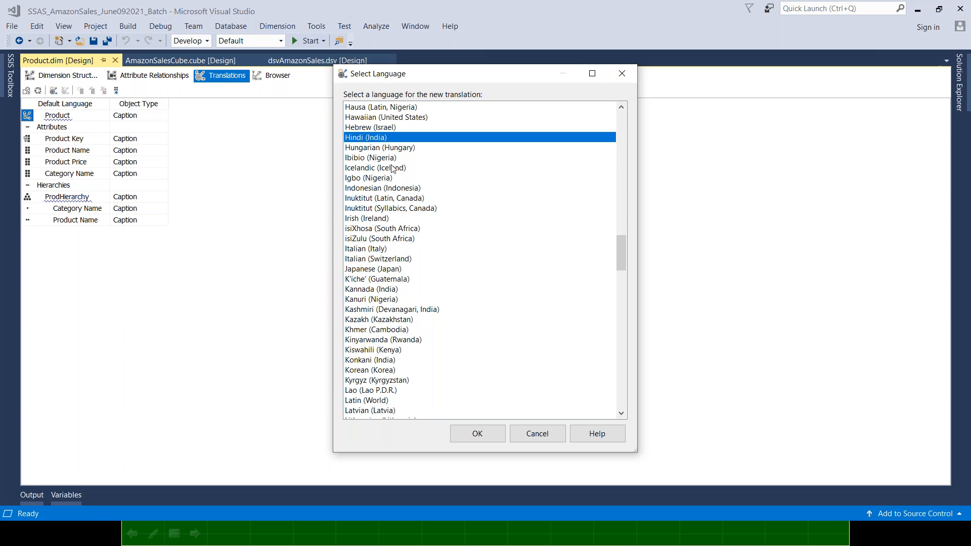
click(477, 434)
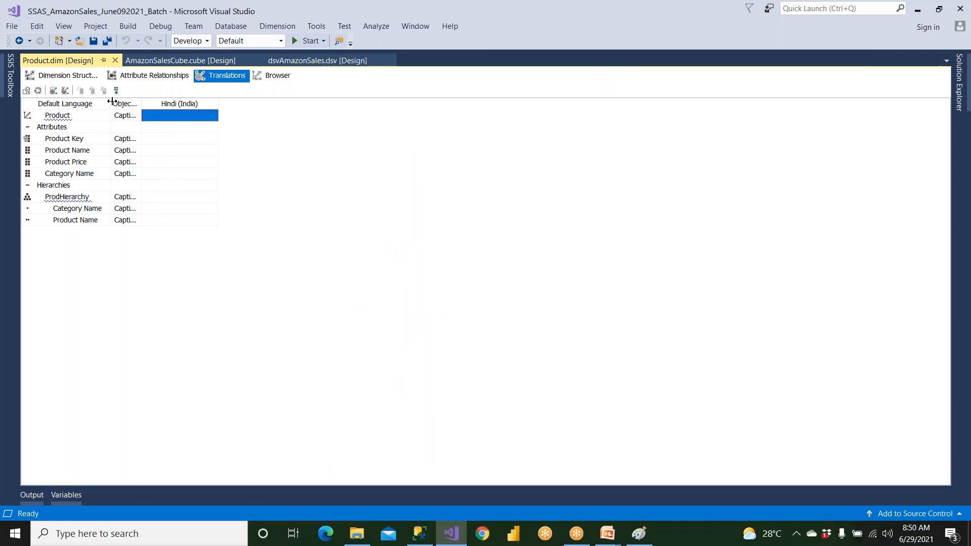
drag(110, 101, 129, 102)
drag(238, 101, 252, 102)
Copy the dimension's default caption Product, switch to Chrome, and search Google for "translate english to telugu"
click(75, 115)
drag(75, 115, 27, 115)
key(ctrl+c)
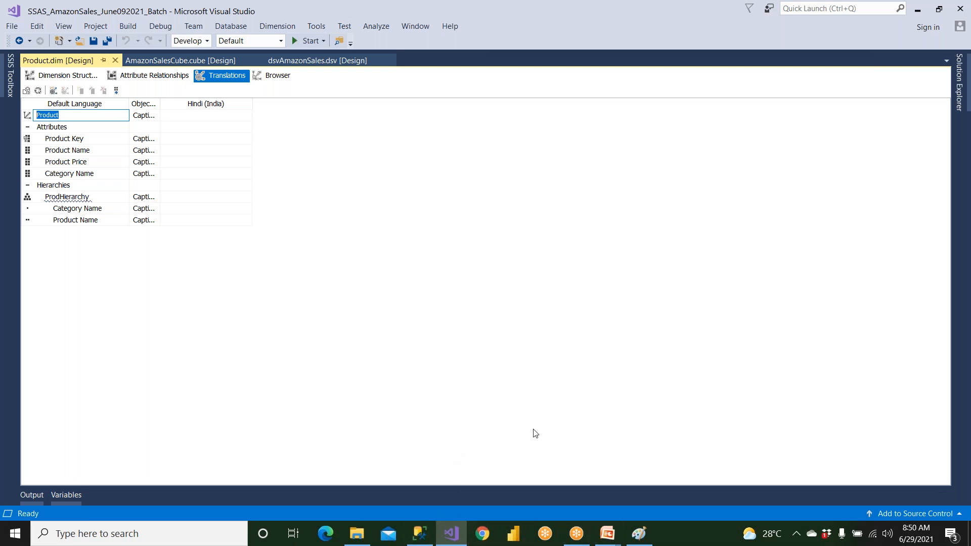
click(484, 536)
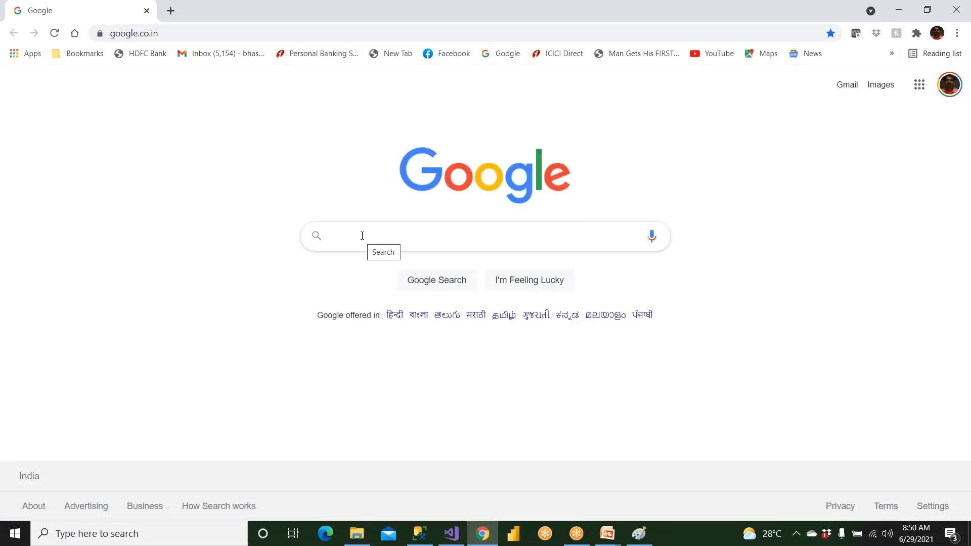
text(Trans)
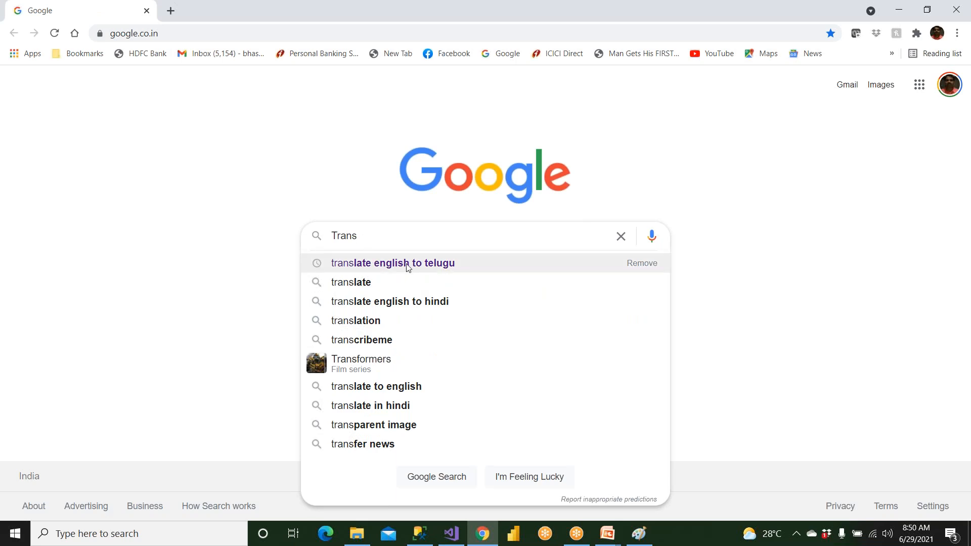
click(386, 264)
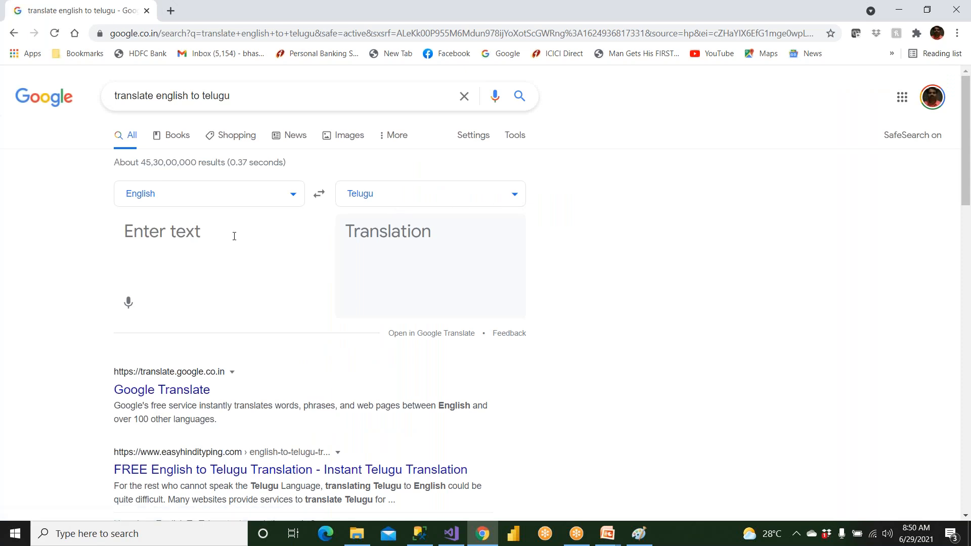
Paste Product as the English source text and set the target language to Hindi
click(198, 250)
key(ctrl+v)
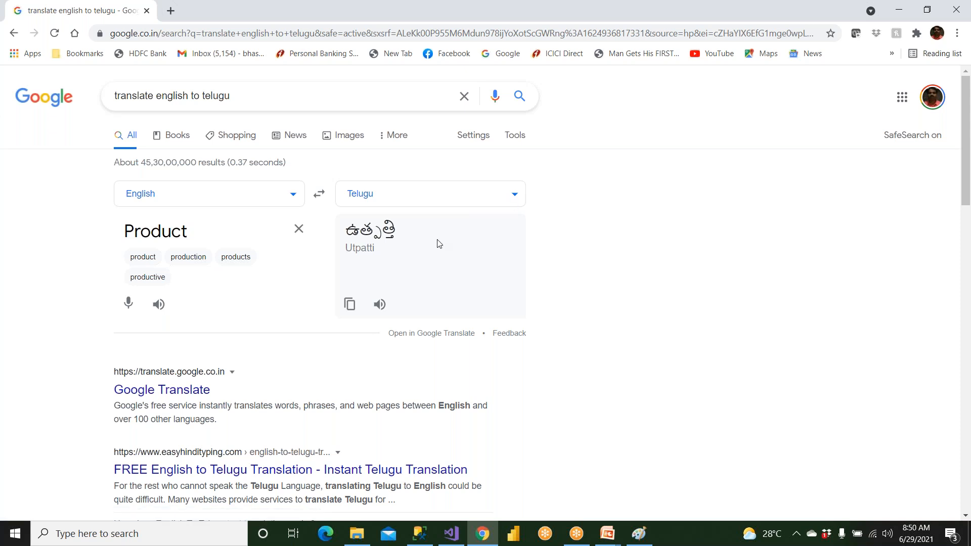
click(514, 195)
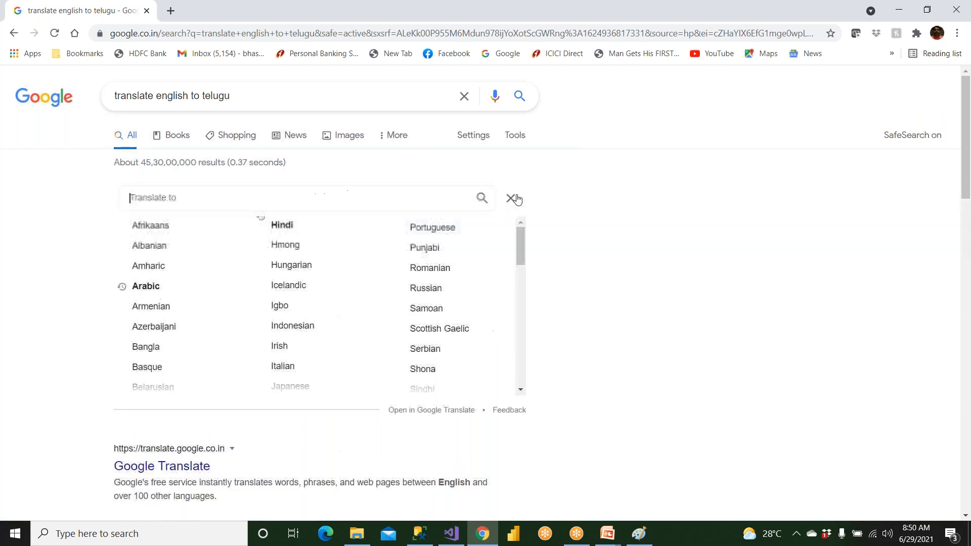
click(278, 226)
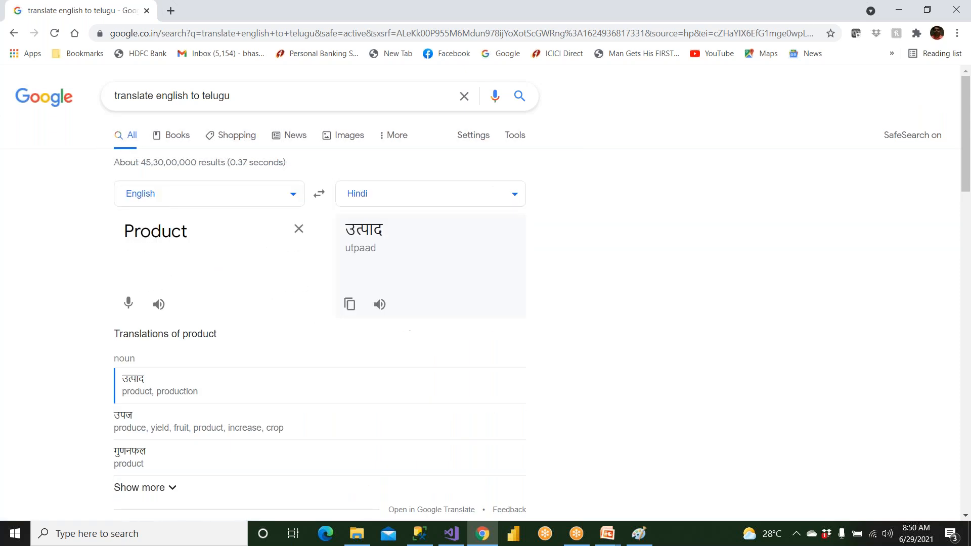
Change the English source text to Products and copy its Hindi translation उत्पादों
drag(192, 233, 74, 232)
click(199, 235)
text(s)
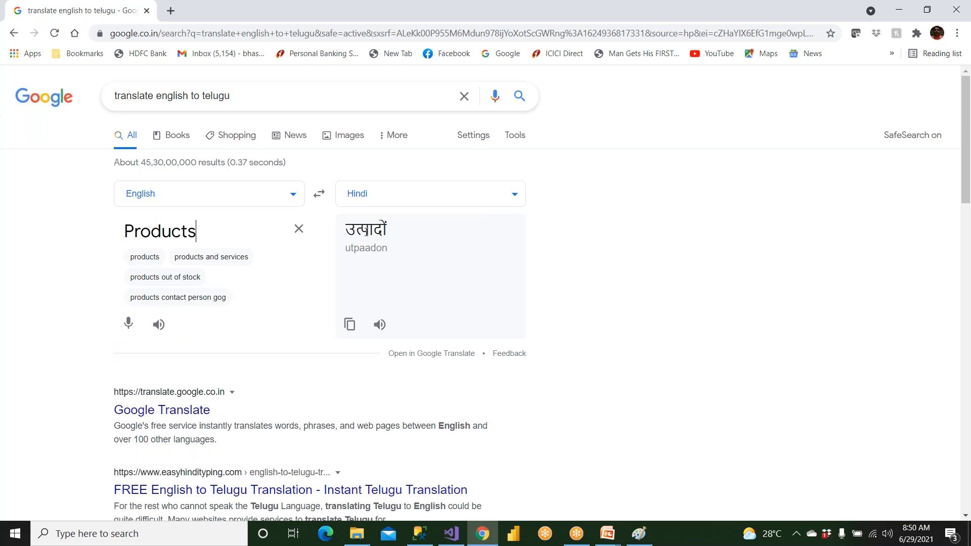
drag(390, 232, 344, 233)
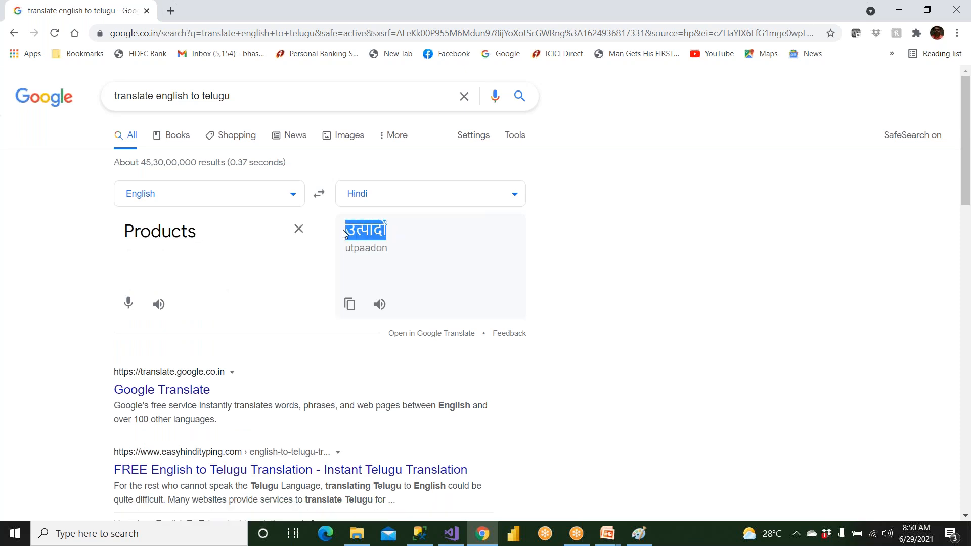
right_click(351, 232)
click(365, 243)
Switch to Visual Studio and paste उत्पादों as the Hindi (India) caption of the Product dimension
click(451, 534)
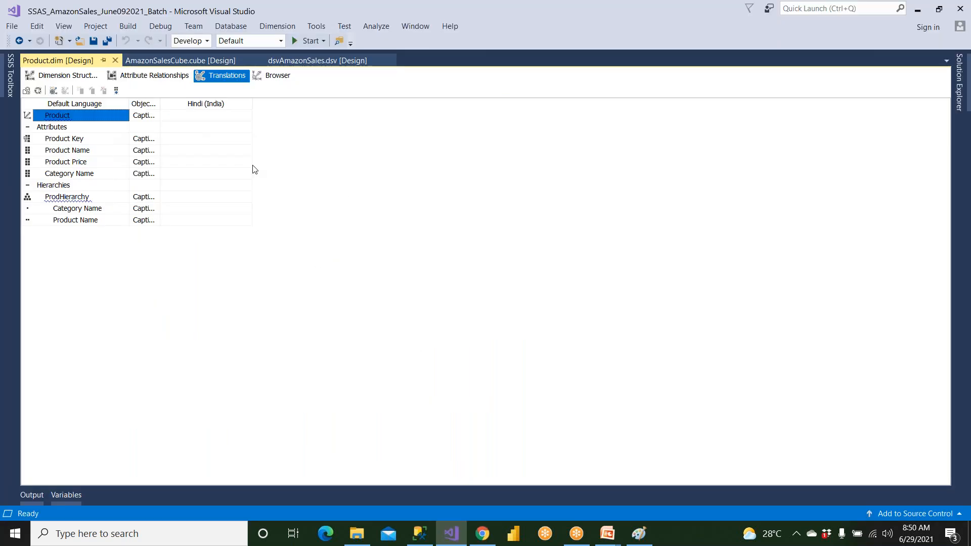
click(207, 117)
right_click(207, 116)
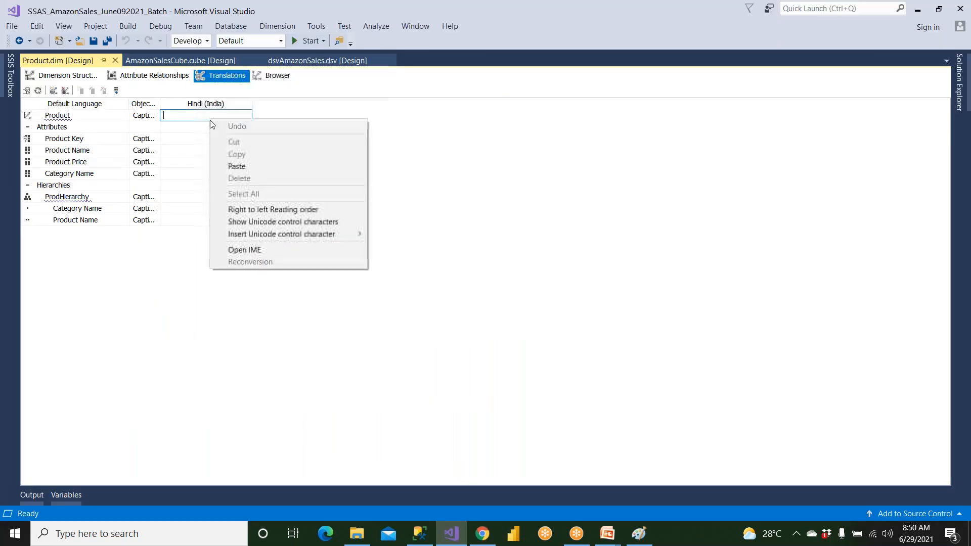
click(233, 166)
key(Return)
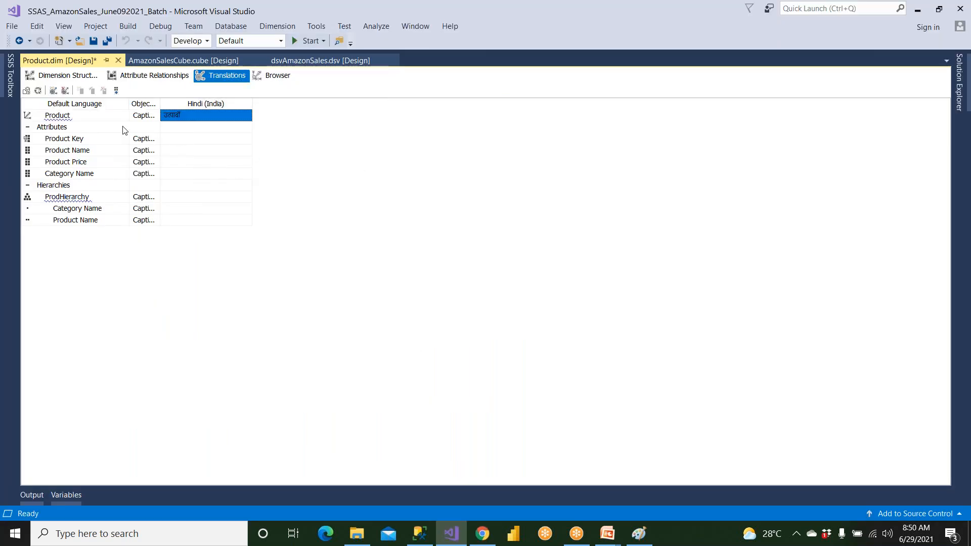
key(Home)
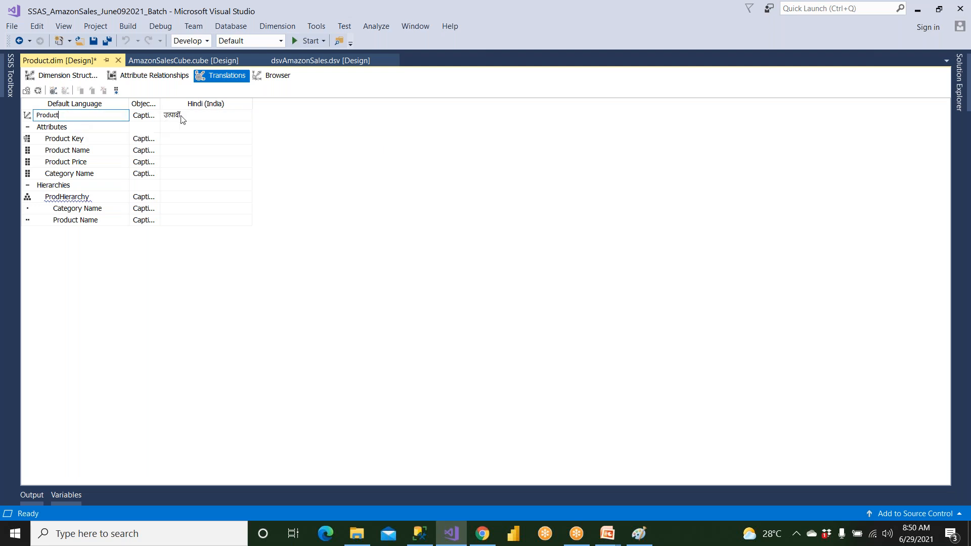
Copy the Product Key default caption, switch to Chrome, and replace the English source text with it
click(79, 139)
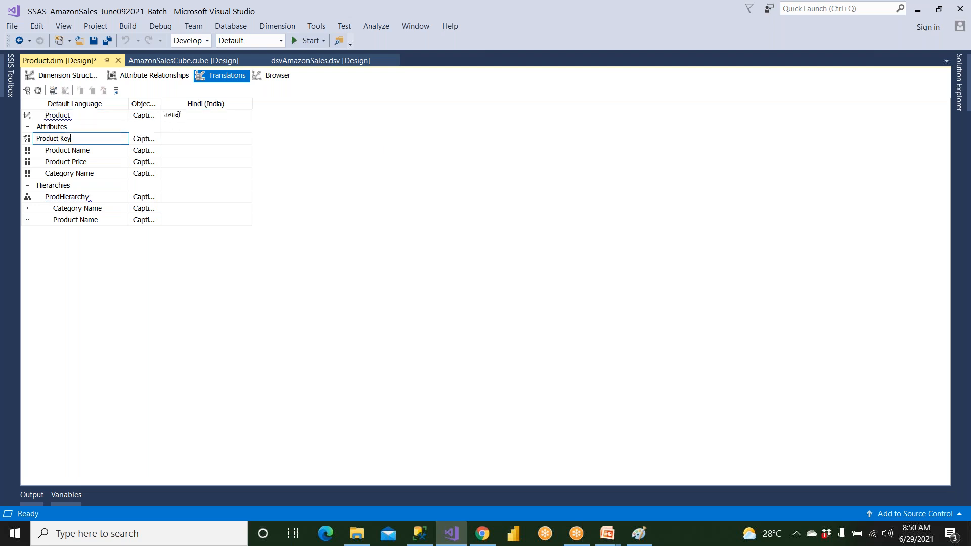
drag(81, 141, 27, 141)
click(482, 533)
key(ctrl+a)
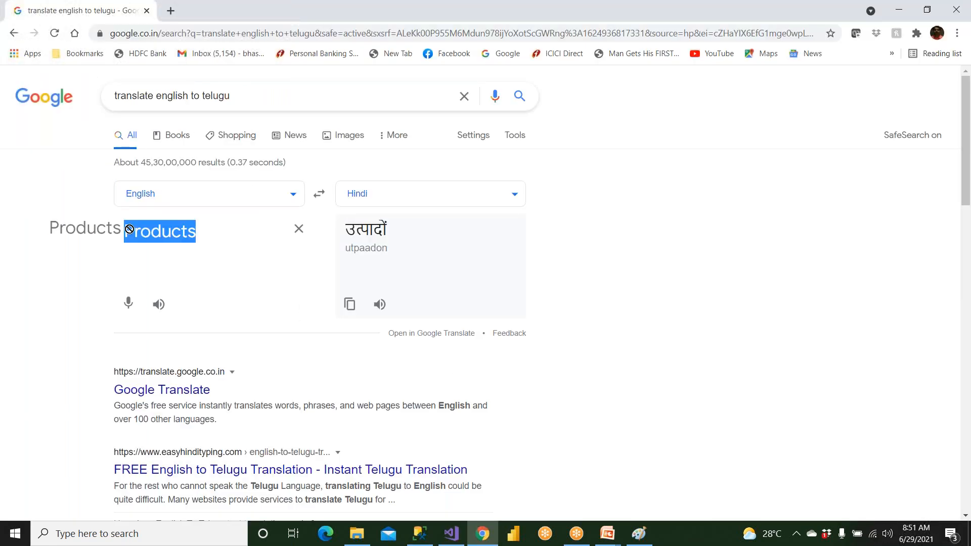
key(ctrl+v)
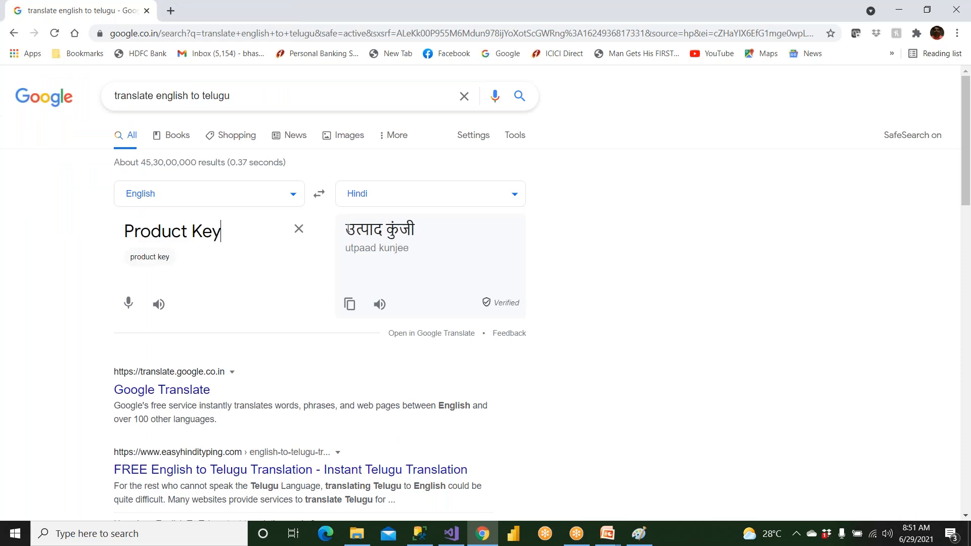
Copy the Hindi translation उत्पाद कुंजी and paste it in Visual Studio as the Hindi (India) caption of the Product Key attribute
drag(347, 229, 414, 228)
right_click(410, 227)
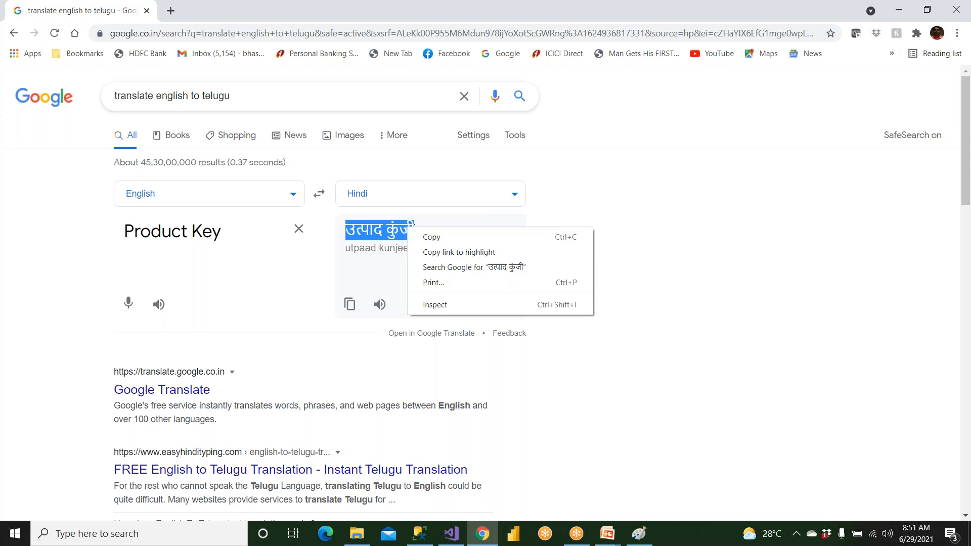
click(430, 236)
click(451, 533)
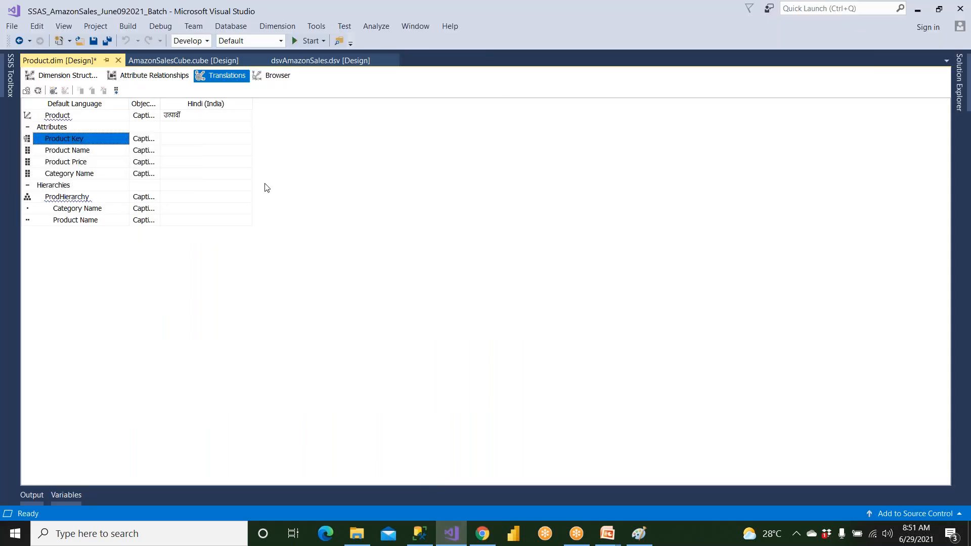
click(201, 138)
key(ctrl+v)
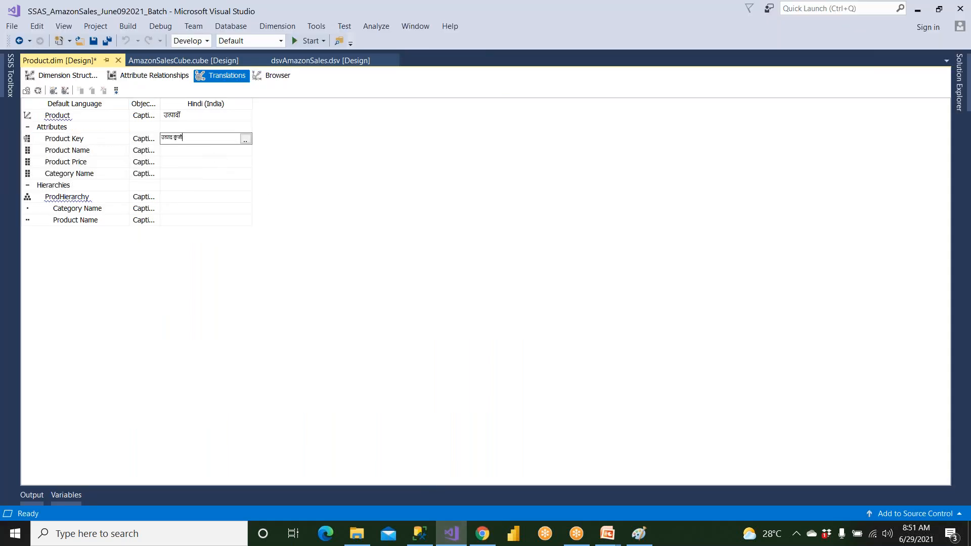
Copy the Product Name attribute's default caption and paste it in Chrome over the English source text
click(107, 152)
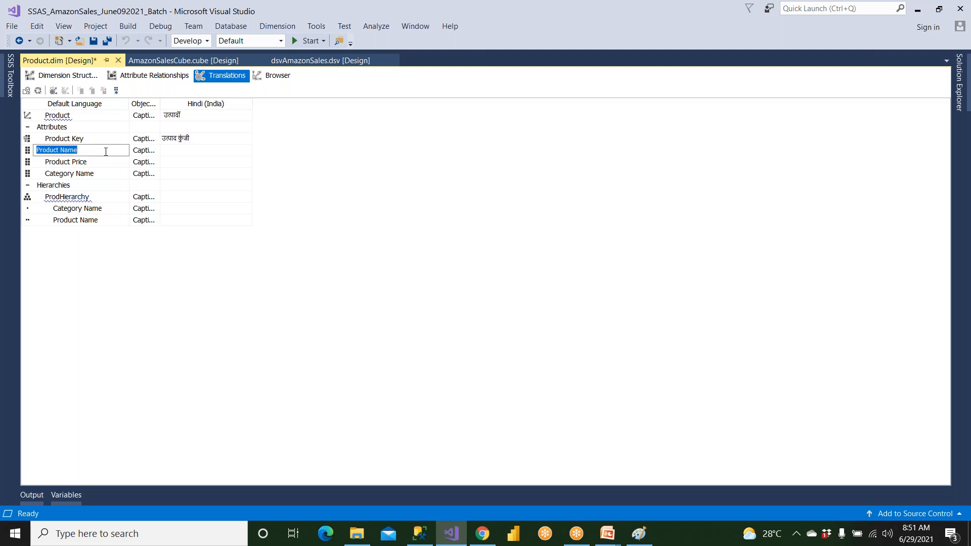
click(482, 534)
key(ctrl+a)
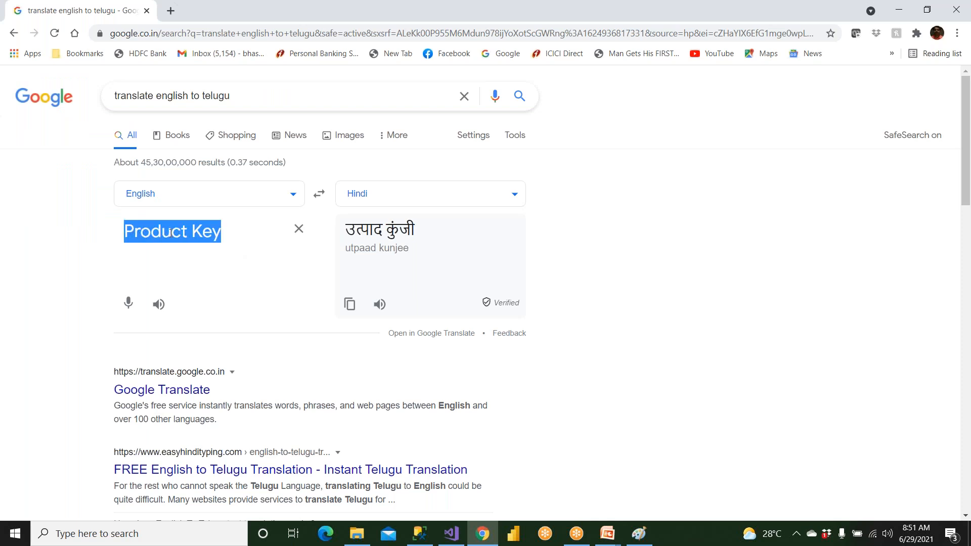
key(ctrl+v)
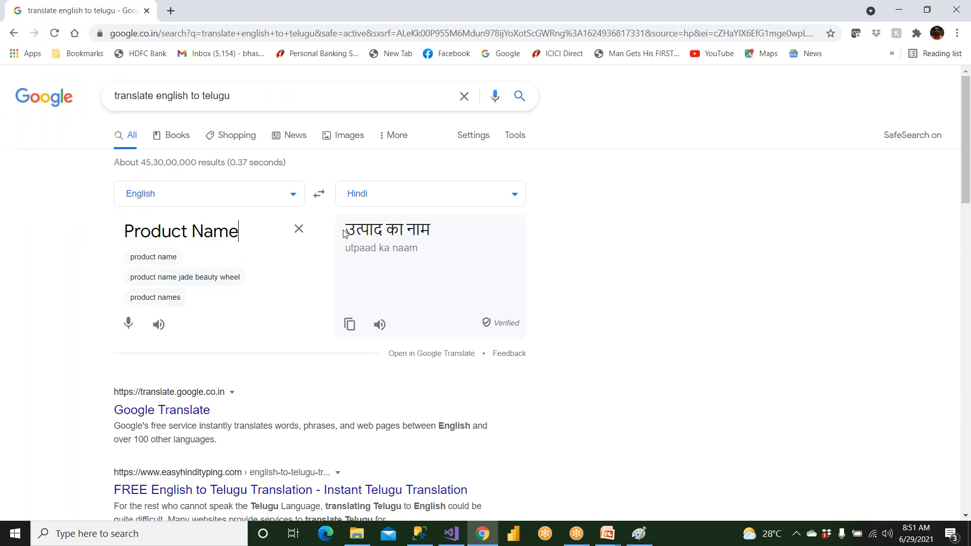
Copy the Hindi translation उत्पाद का नाम and paste it in Visual Studio as the Product Name attribute's Hindi (India) caption
drag(349, 232, 430, 230)
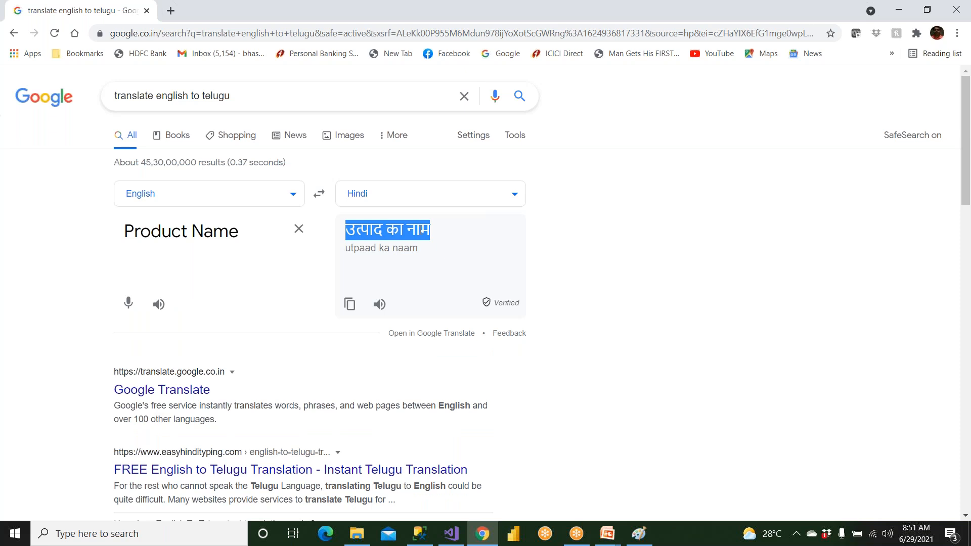
right_click(421, 233)
click(430, 243)
click(451, 534)
click(182, 151)
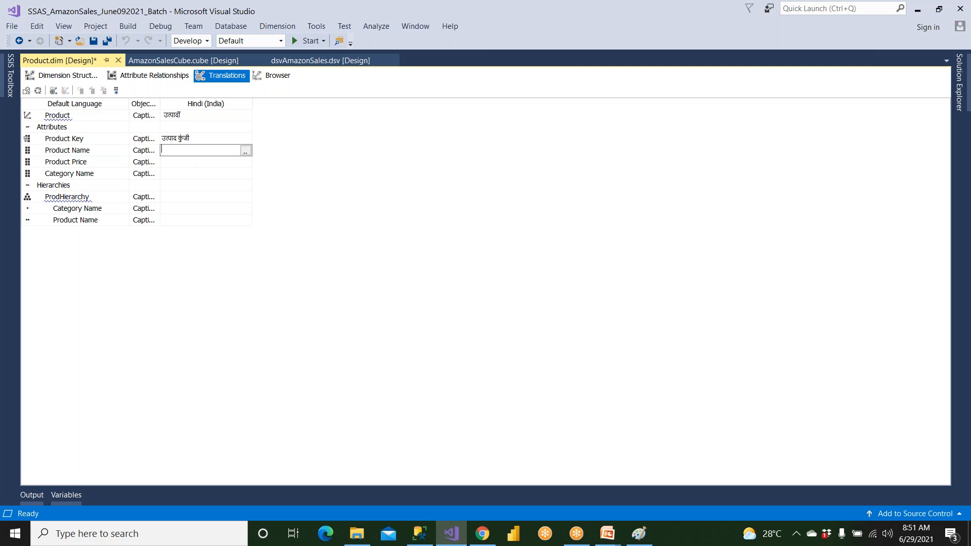
key(ctrl+v)
click(959, 81)
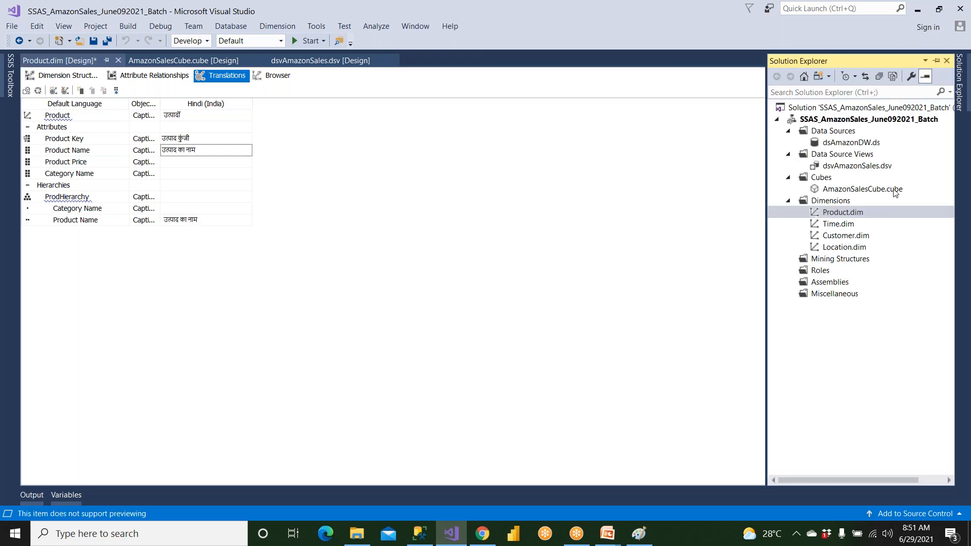
Copy the Product Price default caption and paste it in Chrome as the new English source text
click(96, 162)
click(96, 161)
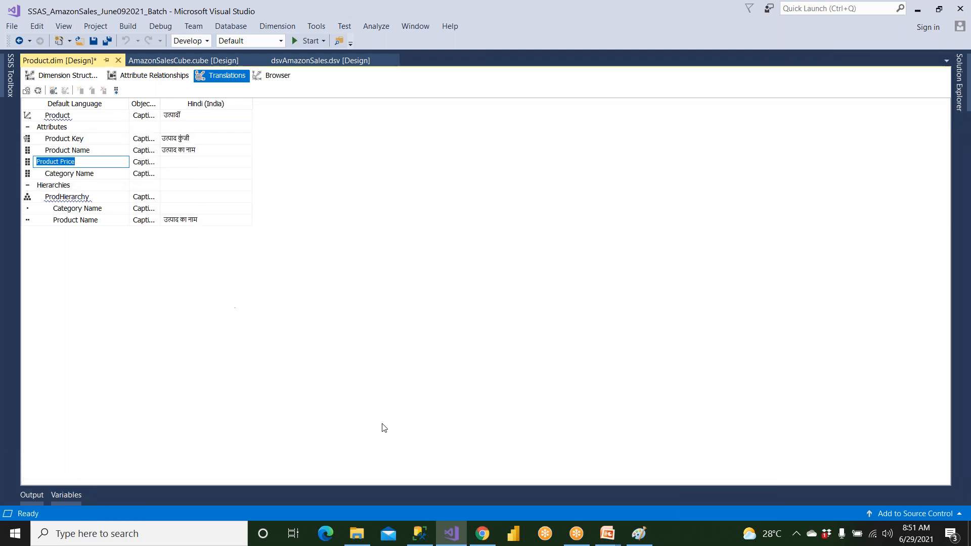
click(419, 533)
click(374, 460)
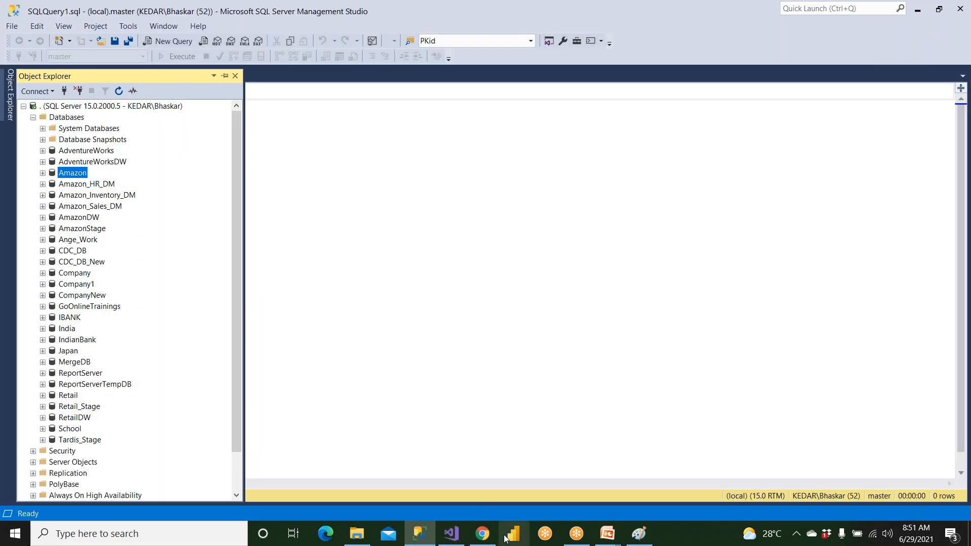
click(482, 534)
triple_click(259, 228)
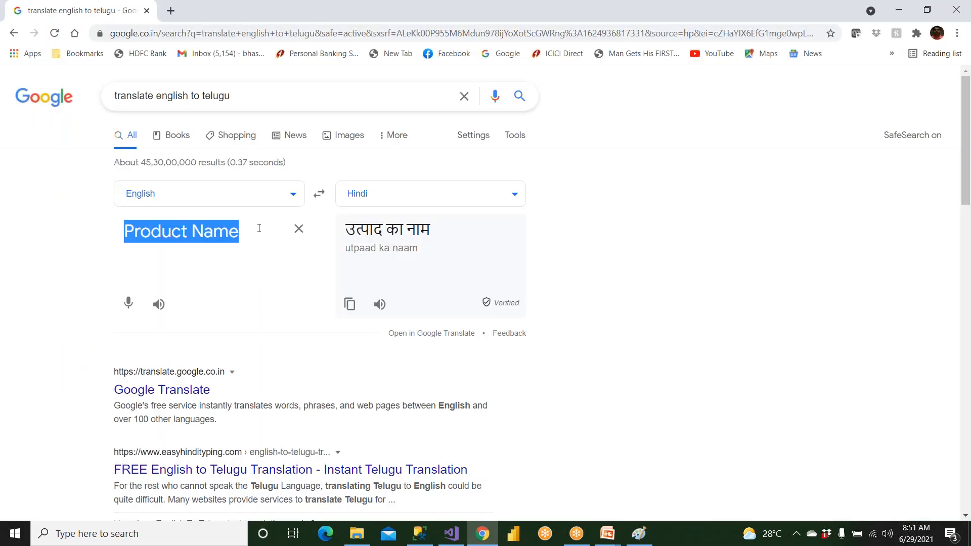
key(ctrl+v)
Copy the Hindi translation उत्पाद की कीमत and paste it in Visual Studio as the Product Price attribute's Hindi (India) caption
drag(444, 230, 345, 231)
right_click(348, 231)
click(372, 241)
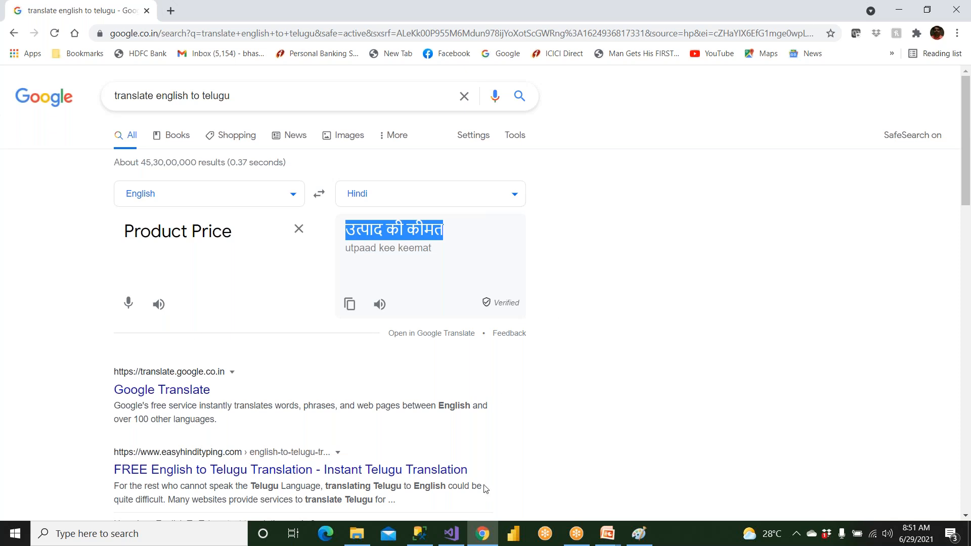
click(452, 533)
click(208, 161)
key(ctrl+v)
Copy the Category Name attribute's default caption and replace the English source text in Chrome with it
click(103, 173)
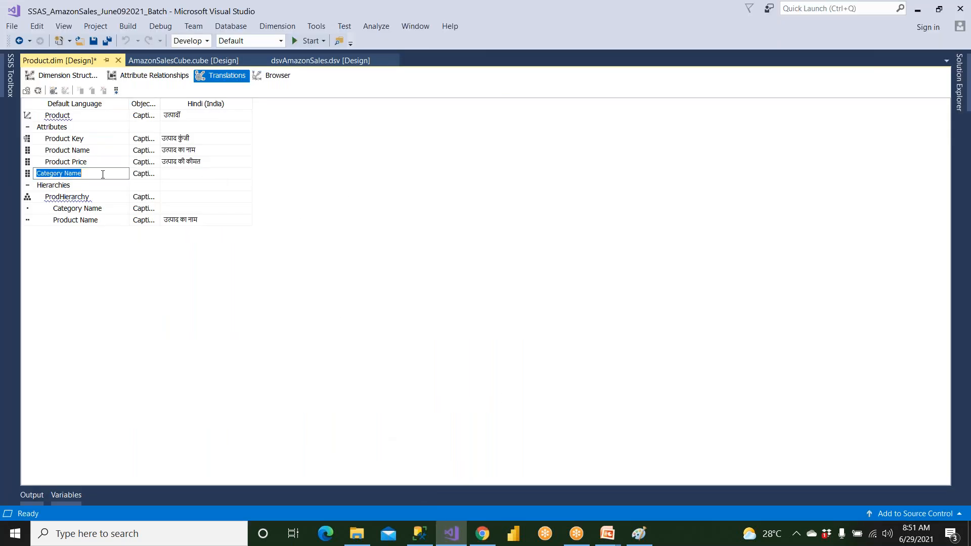
click(482, 534)
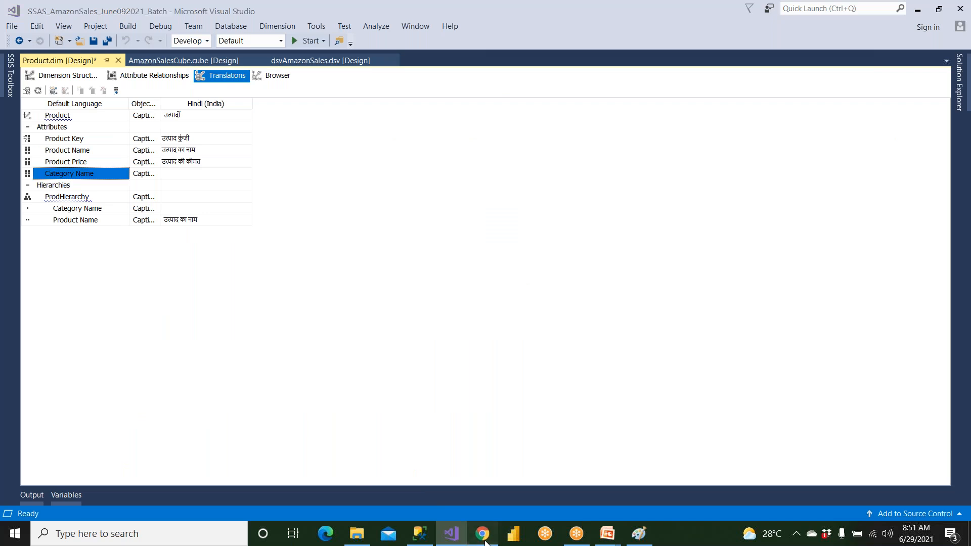
drag(124, 232, 229, 231)
key(ctrl+v)
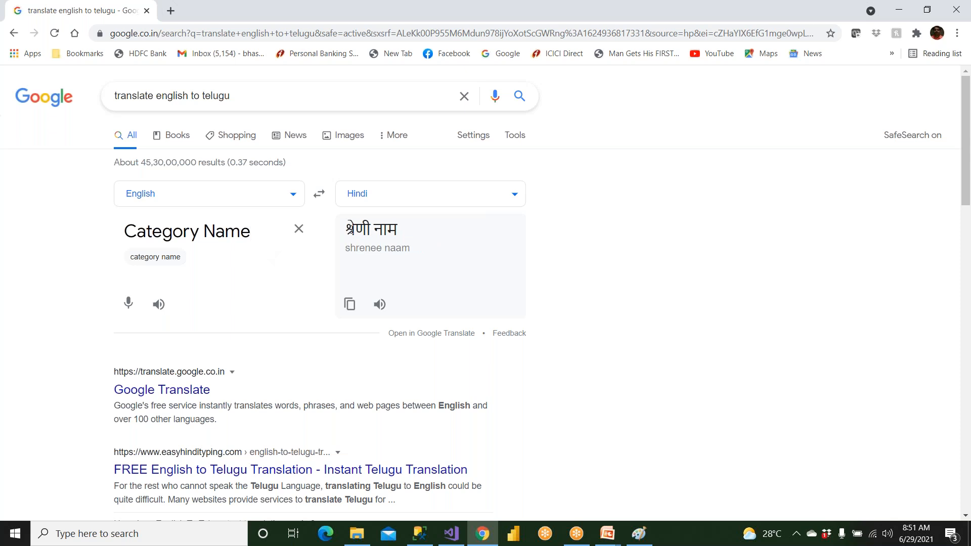
Copy the Hindi translation श्रेणी नाम and paste it in Visual Studio as the Category Name attribute's Hindi (India) caption
mouse_move(347, 226)
mouse_down()
mouse_move(398, 233)
mouse_move(340, 230)
mouse_up()
right_click(353, 229)
click(360, 239)
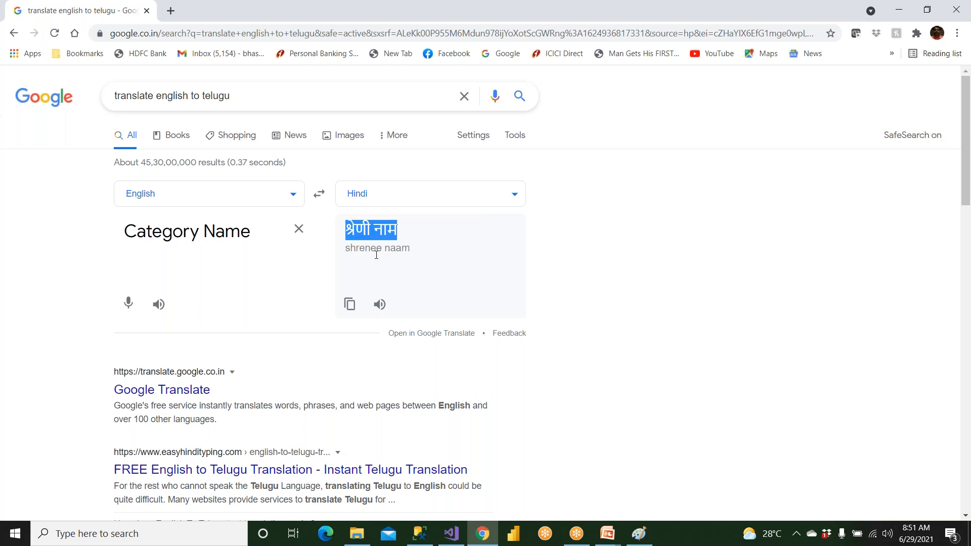
click(451, 534)
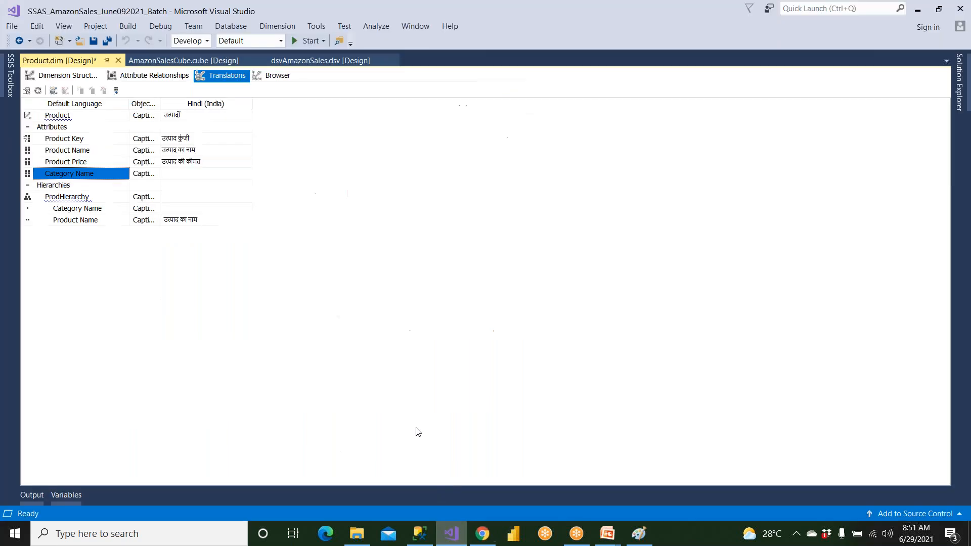
click(197, 173)
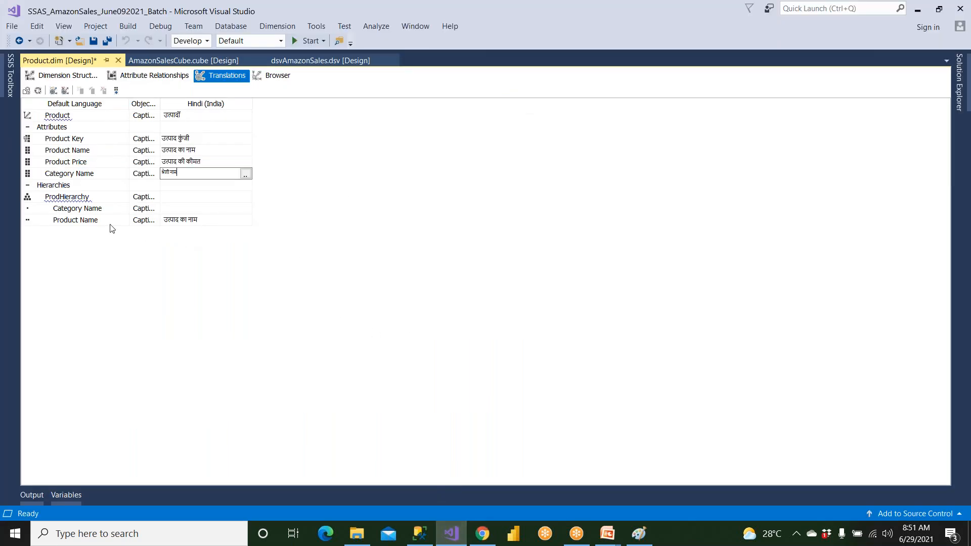
Copy the ProdHierarchy default caption, paste it in Chrome as the English source text and expand it to "Product Hierarchy"
click(96, 198)
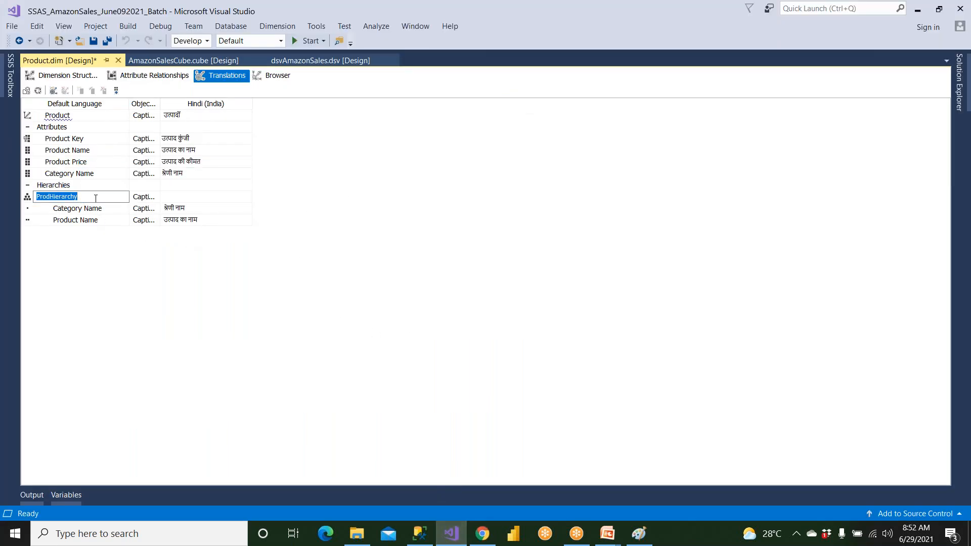
click(483, 533)
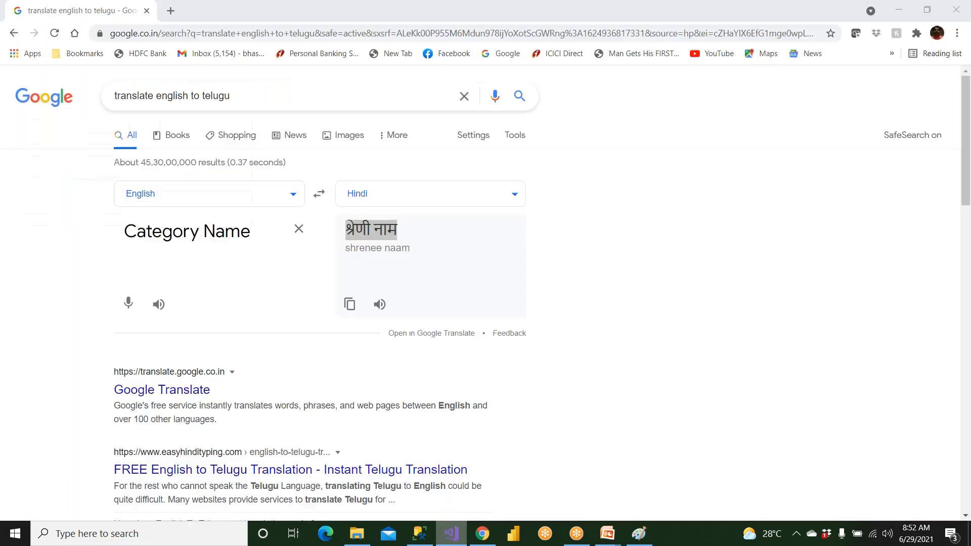
triple_click(255, 232)
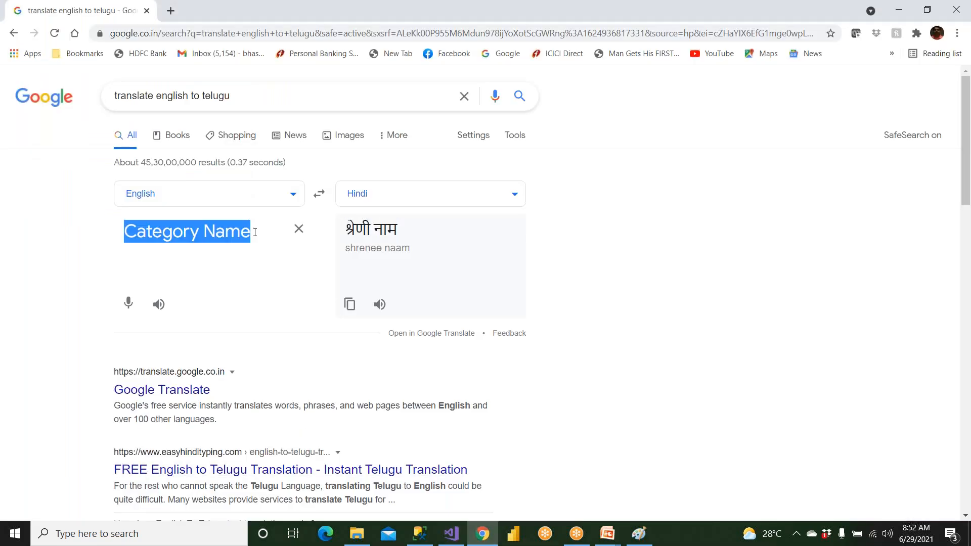
key(ctrl+v)
click(162, 231)
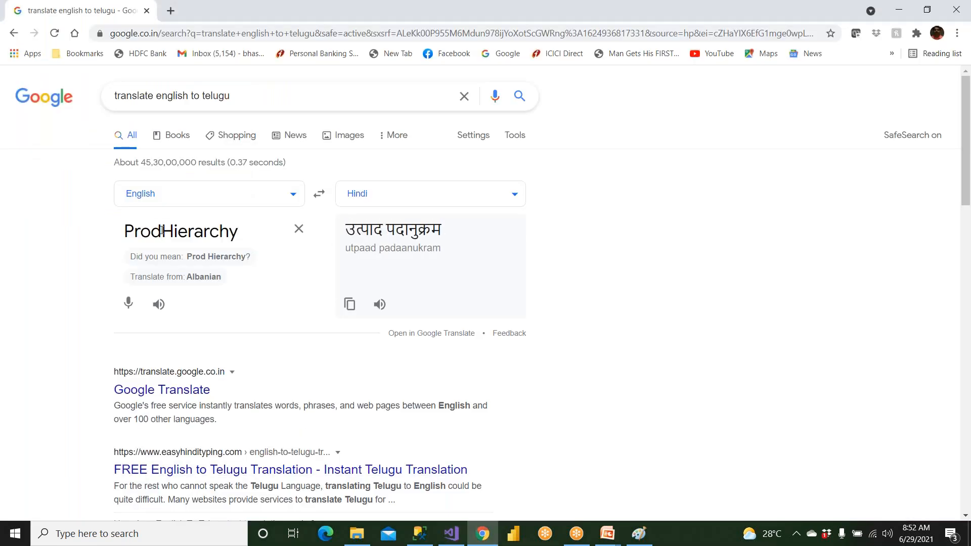
text(uct)
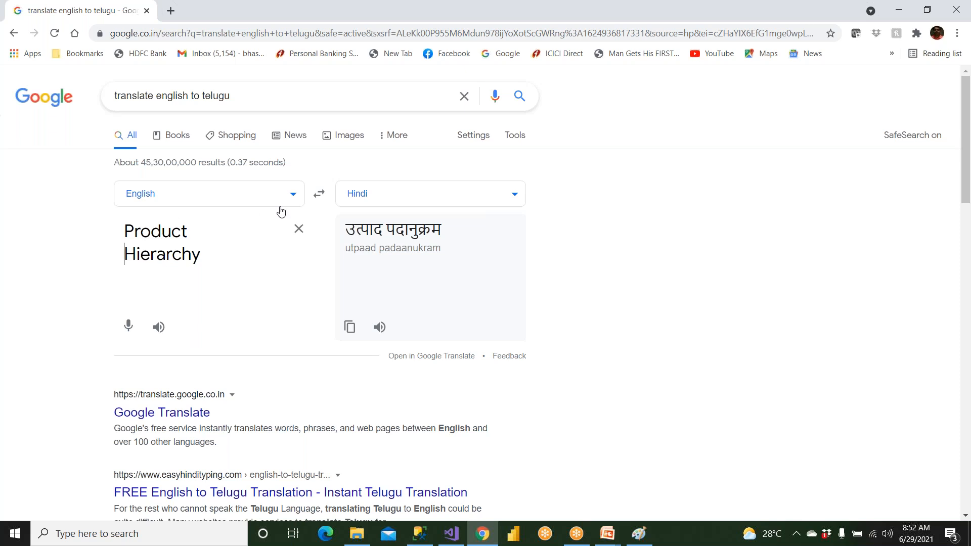
Copy the Hindi translation उत्पाद पदानुक्रम and paste it in Visual Studio as the ProdHierarchy Hindi (India) caption
drag(347, 230, 451, 230)
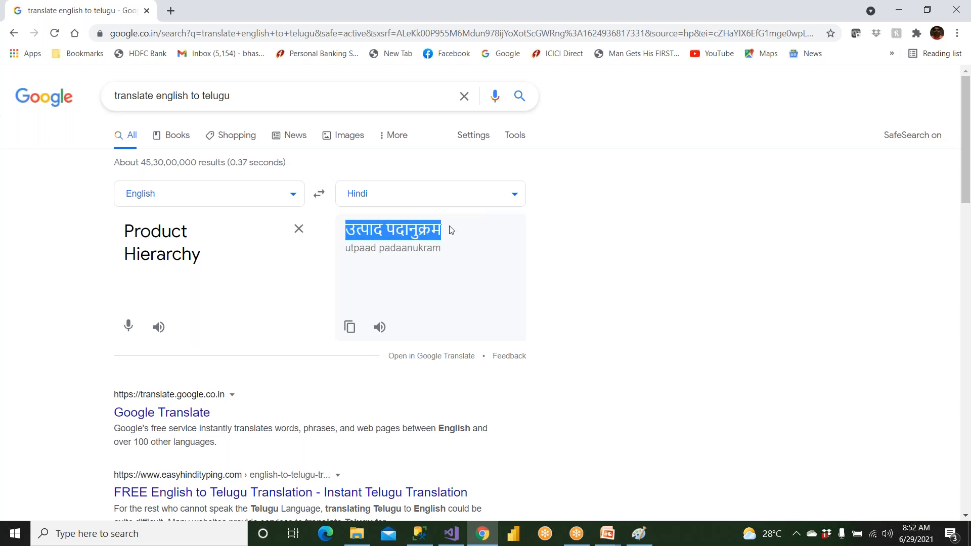
right_click(414, 233)
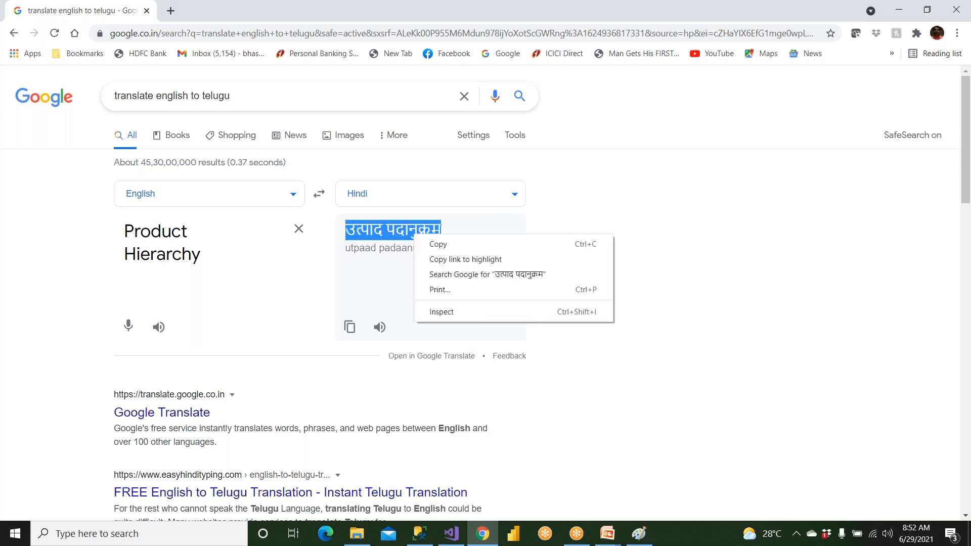
click(438, 247)
click(451, 534)
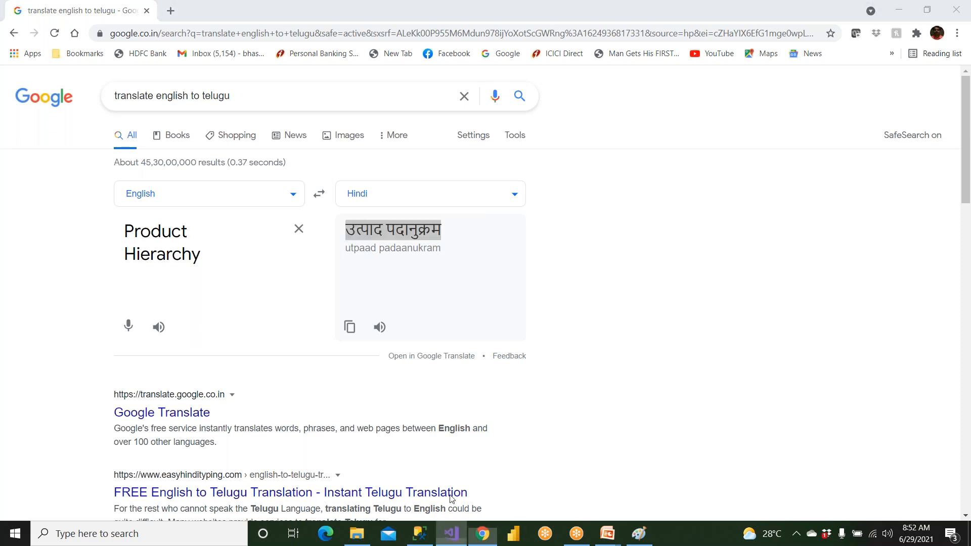
click(177, 189)
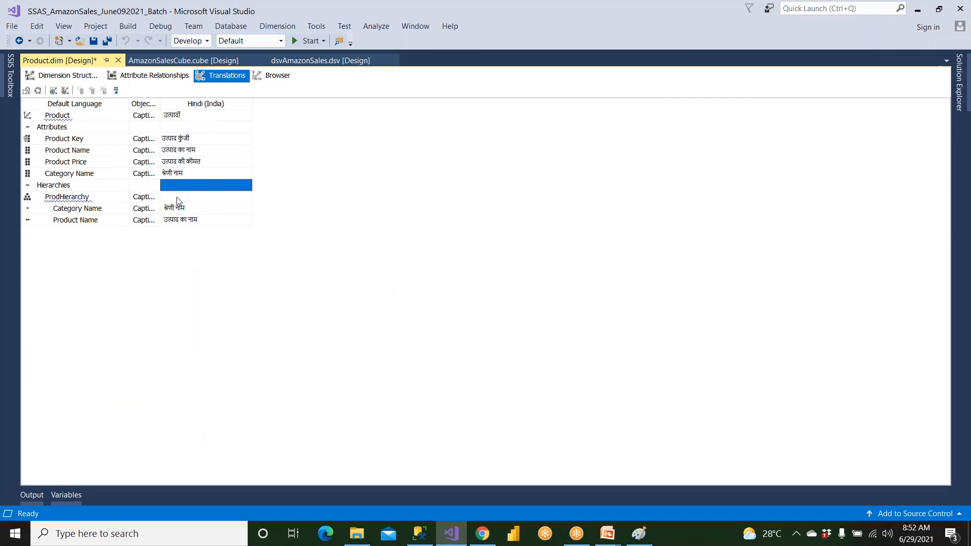
click(178, 197)
key(ctrl+v)
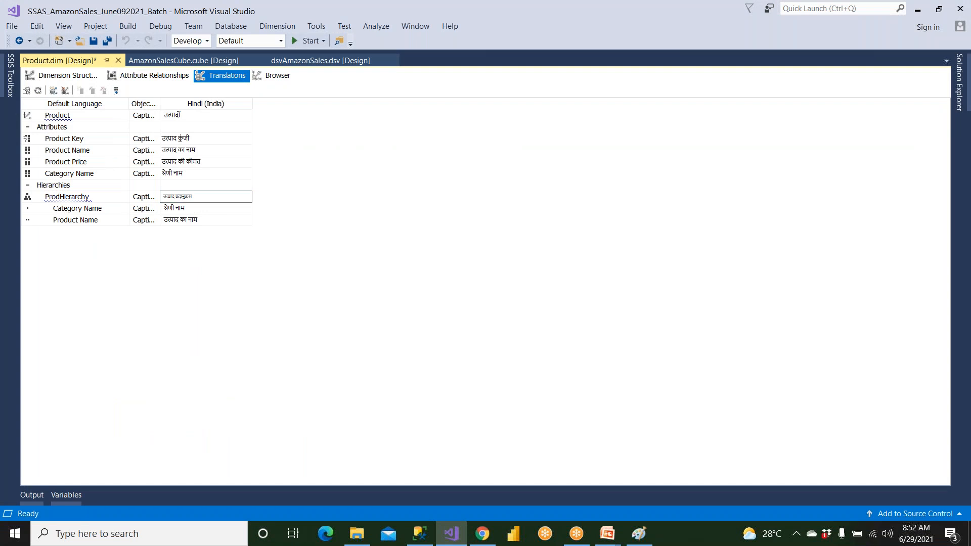
Finish the caption entry for the hierarchy levels, save the Product dimension and close its designer
click(95, 210)
click(100, 221)
click(185, 219)
key(Return)
click(93, 40)
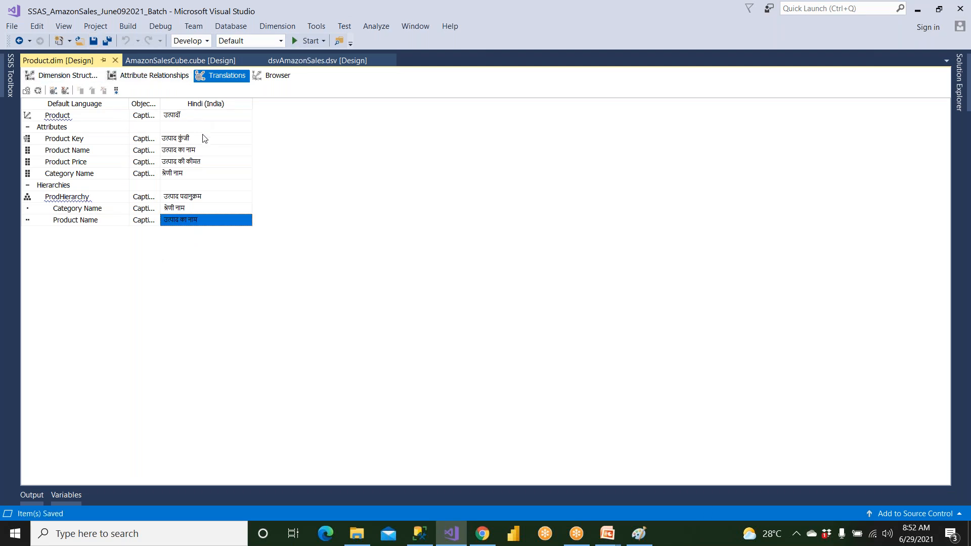
click(115, 61)
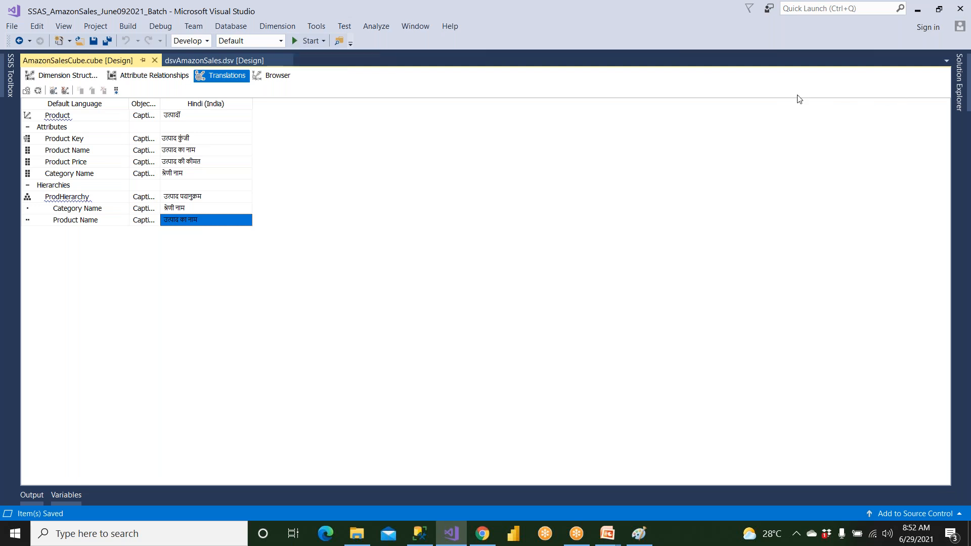
Deploy the SSAS_AmazonSales_June092021_Batch project and close the deployment progress window
click(959, 80)
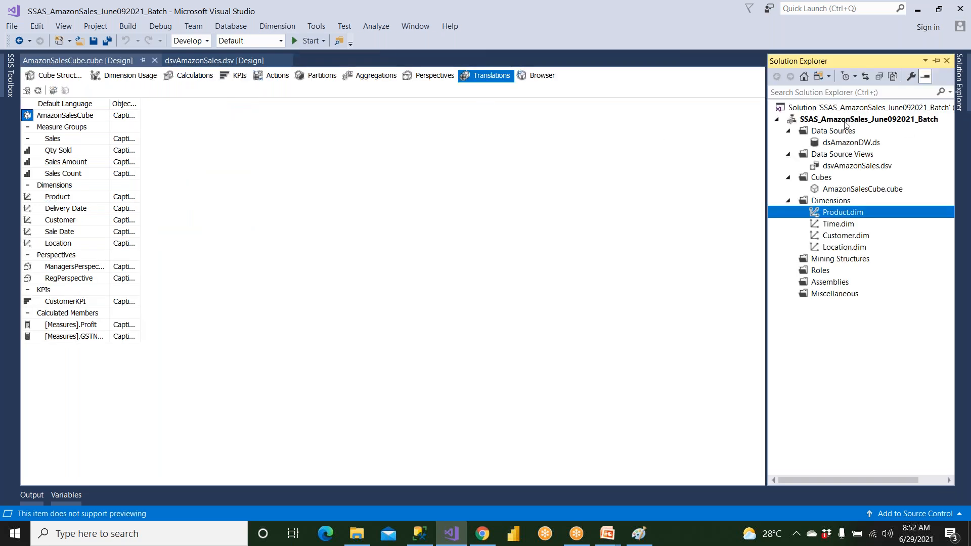
right_click(846, 122)
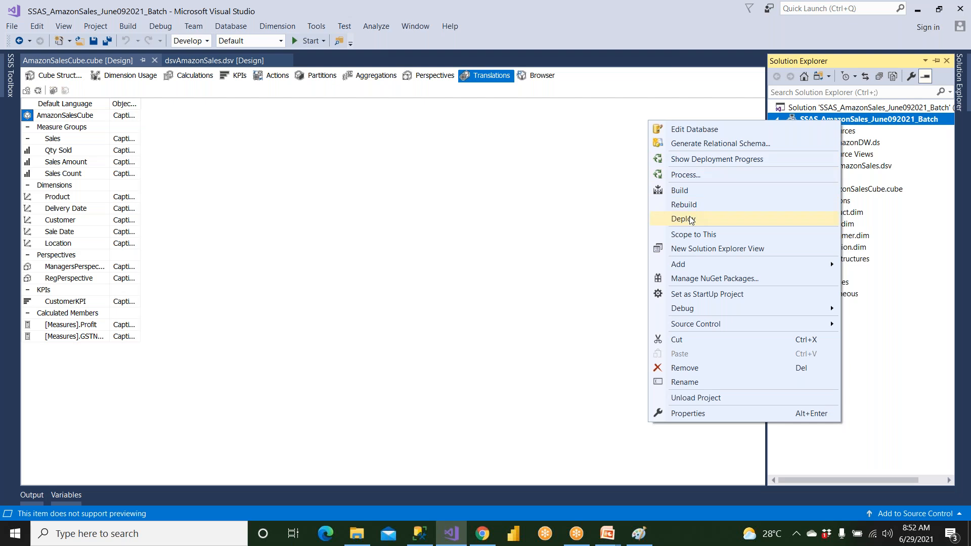
click(690, 220)
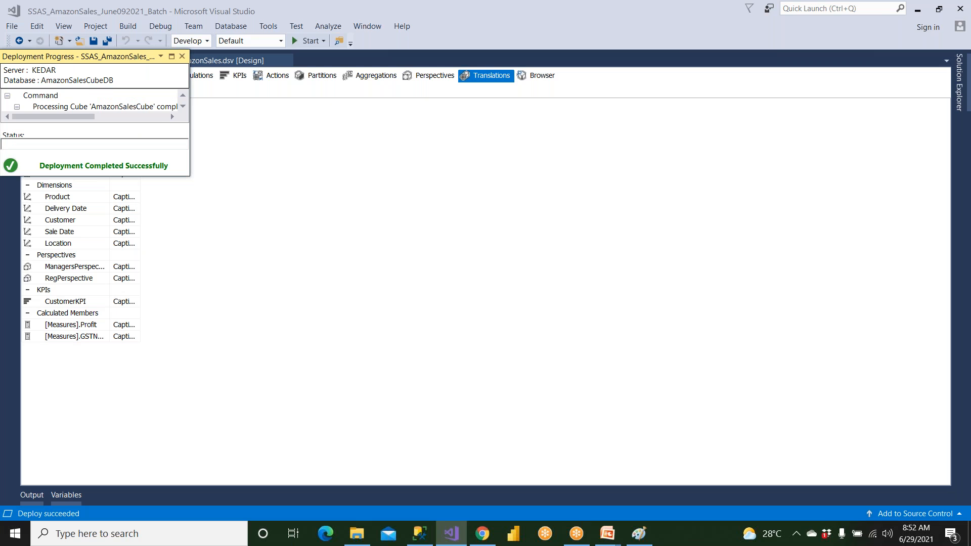
click(182, 56)
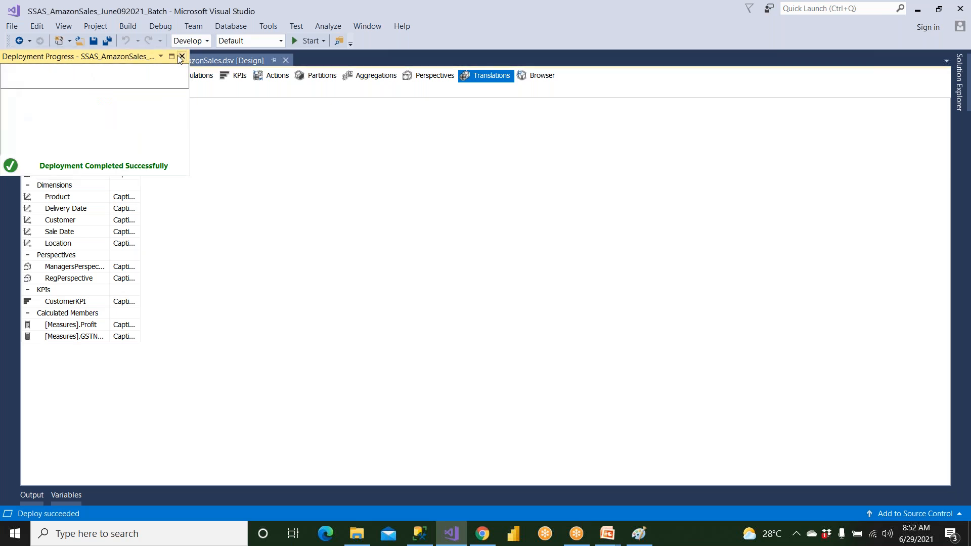
Add a new Hindi (India) translation to AmazonSalesCube
click(951, 78)
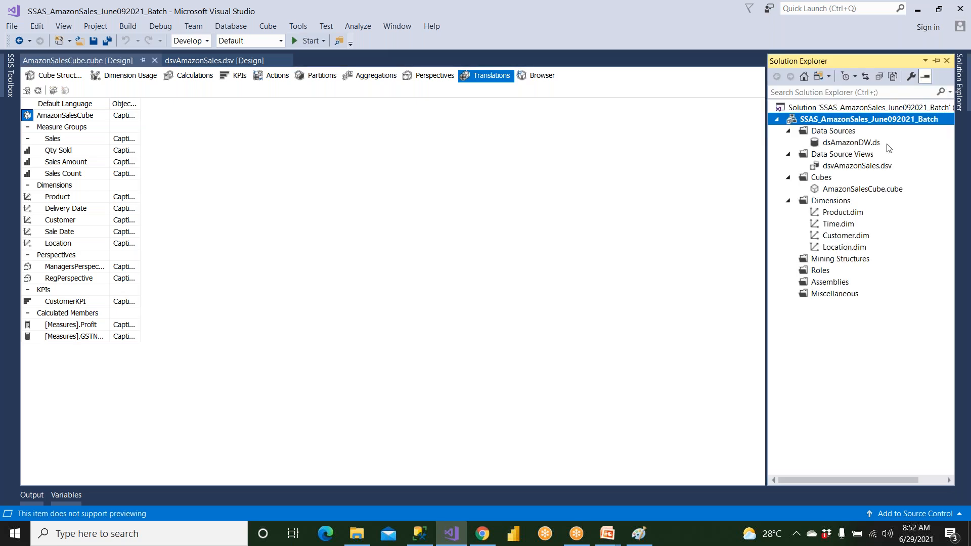
click(862, 190)
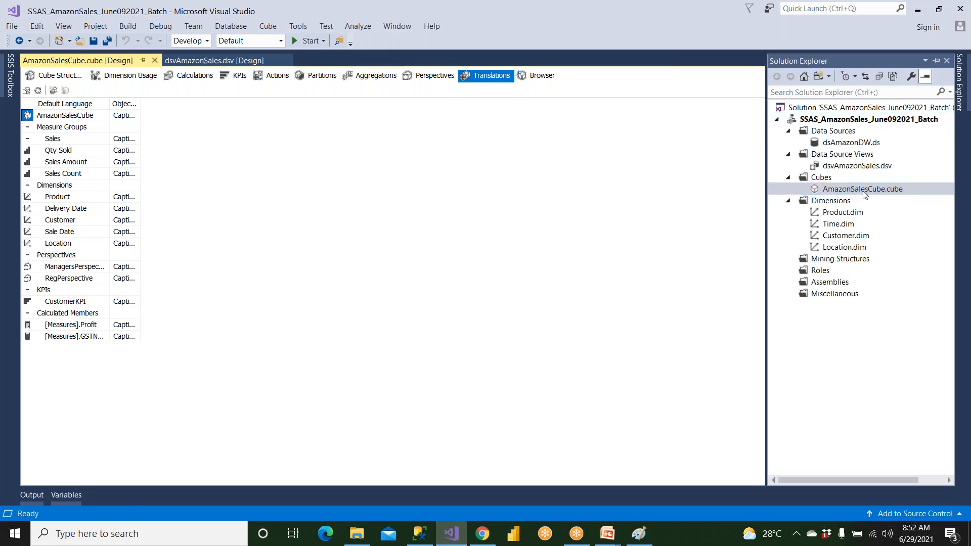
click(490, 76)
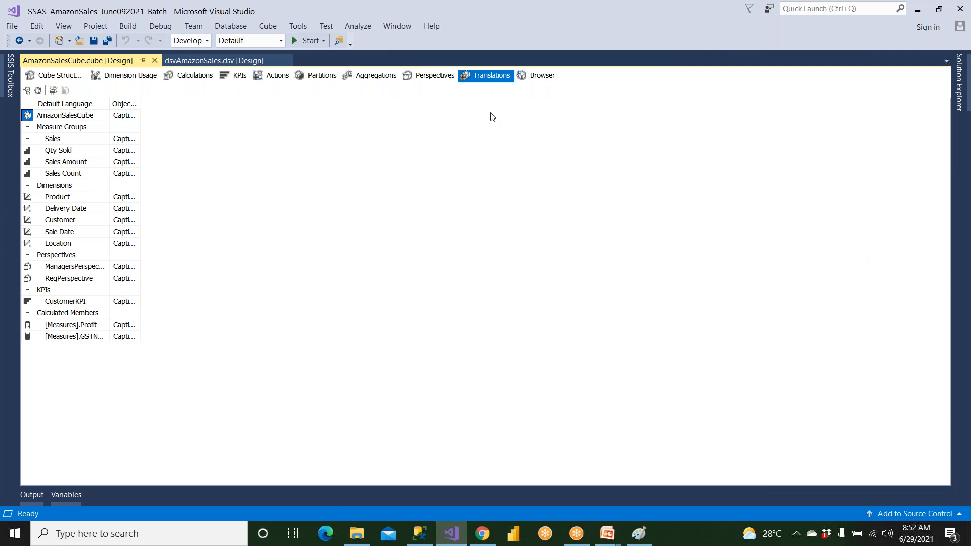
click(53, 90)
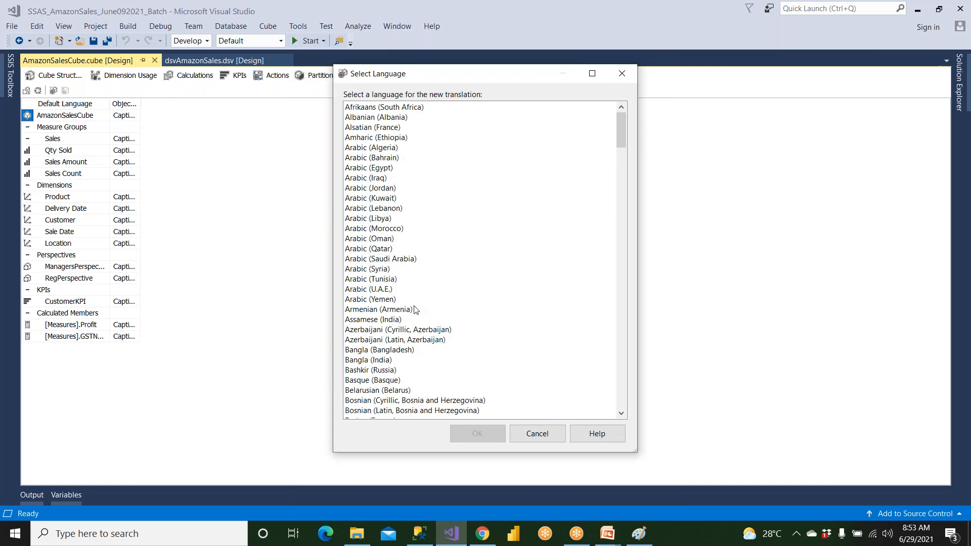
click(387, 320)
key(h)
key(Down)
key(Down)
key(Down)
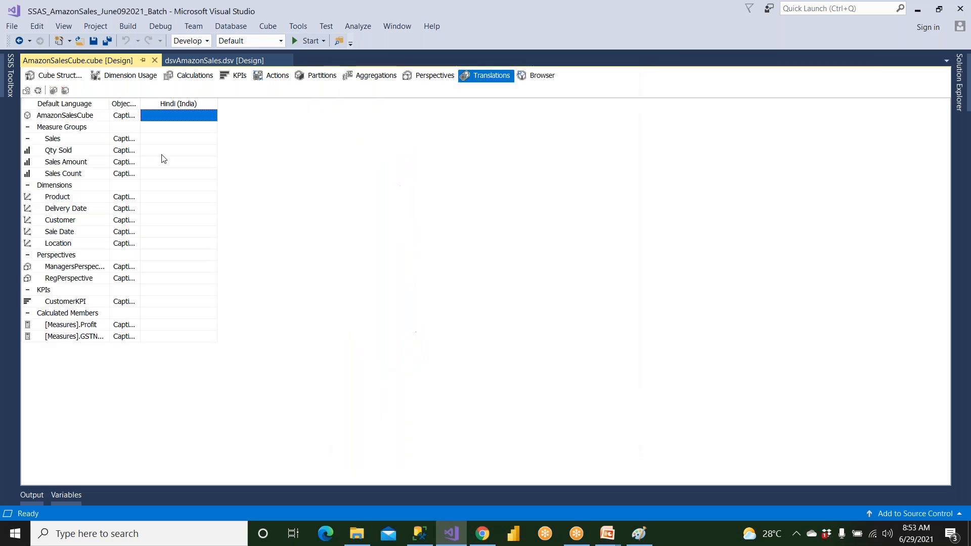
Copy the AmazonSalesCube default caption, paste it in Chrome as the English source text and edit it to "Amazon Sale Cube"
click(166, 116)
click(94, 116)
drag(95, 116, 36, 116)
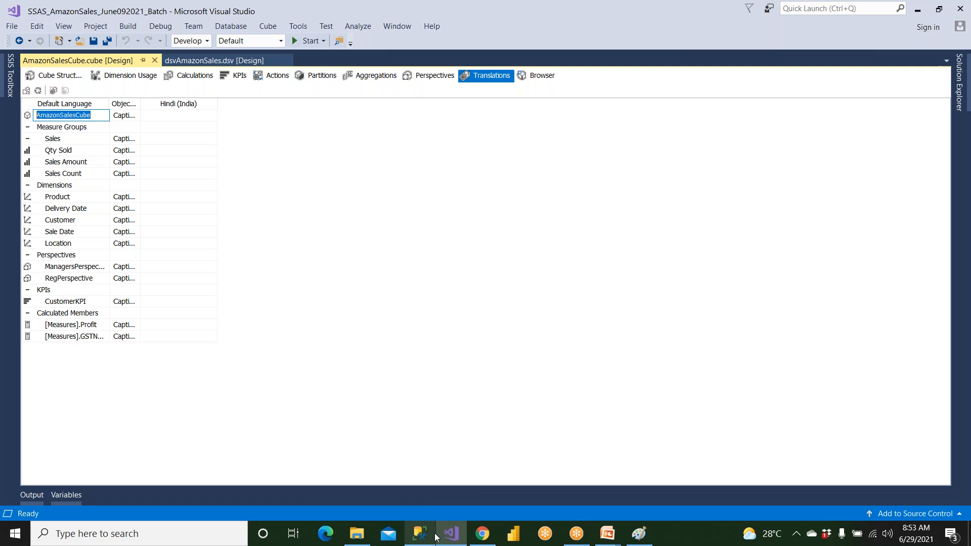
click(483, 534)
triple_click(197, 258)
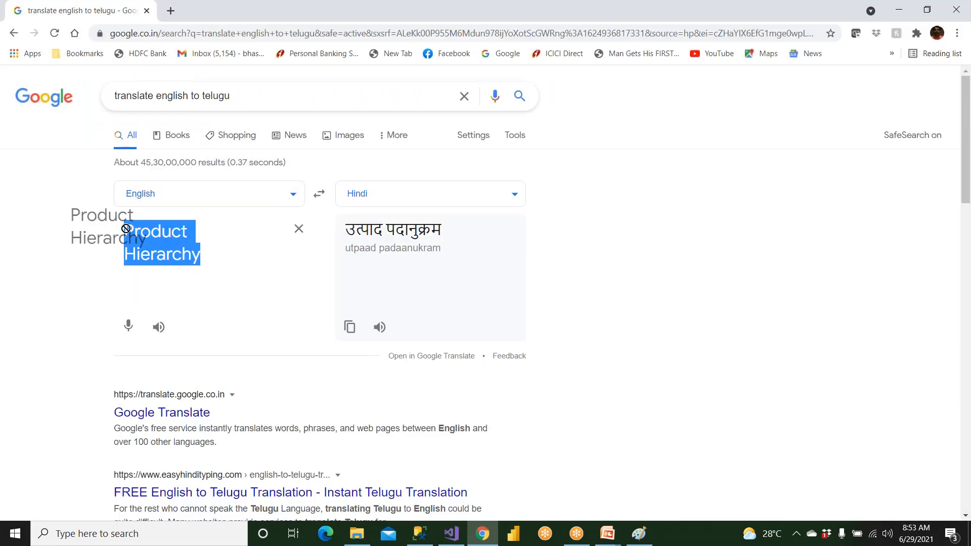
key(ctrl+v)
click(196, 235)
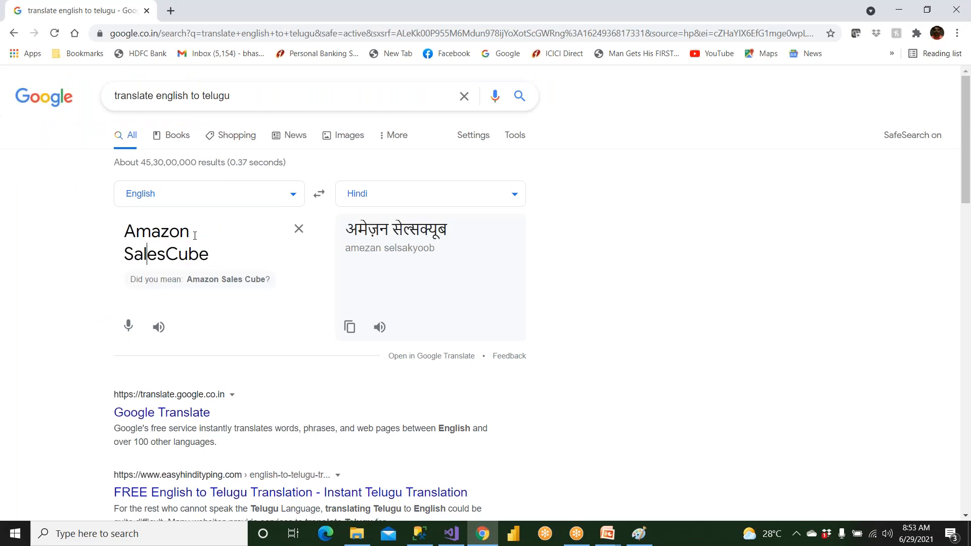
key(Right)
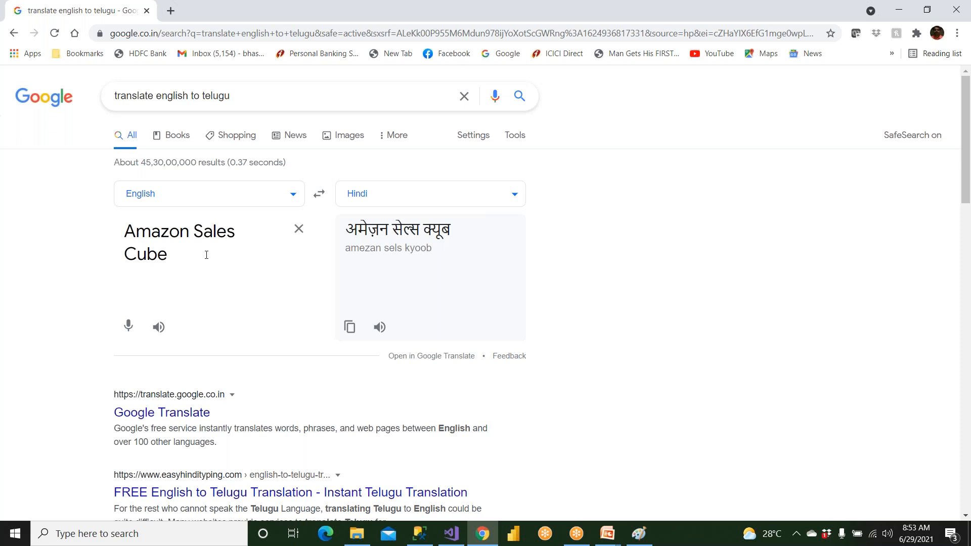
key(BackSpace)
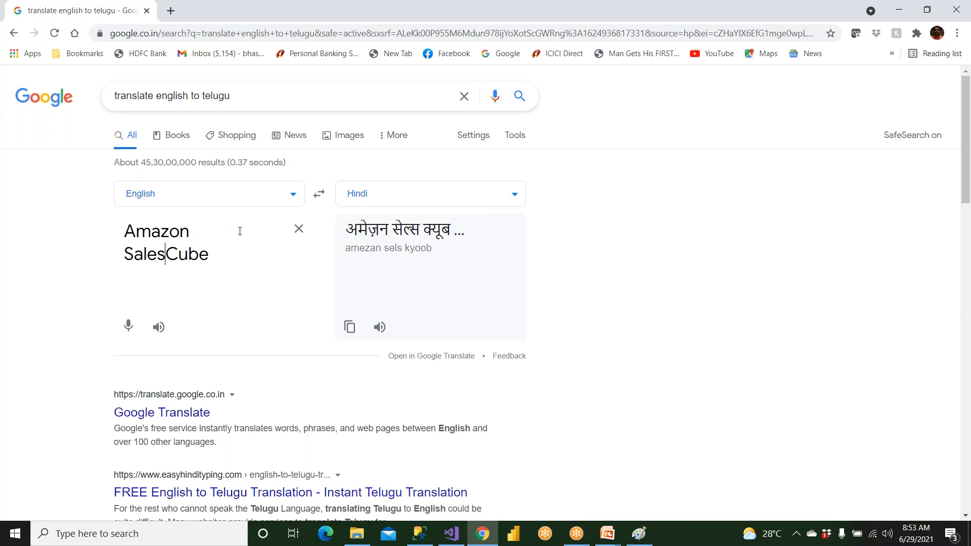
key(BackSpace)
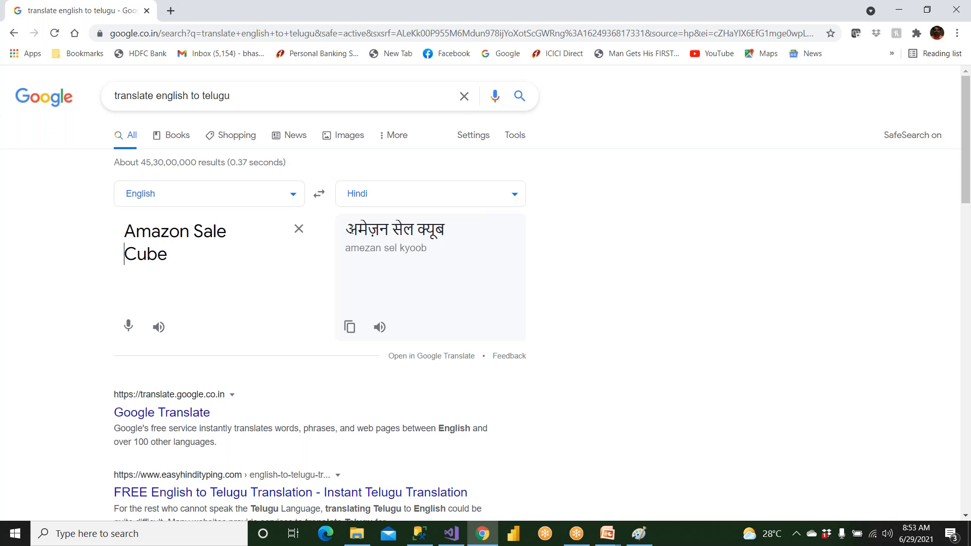
Copy the Hindi translation अमेज़न सेल क्यूब and paste it in Visual Studio as the cube's Hindi (India) caption
drag(345, 230, 362, 230)
drag(457, 235, 450, 233)
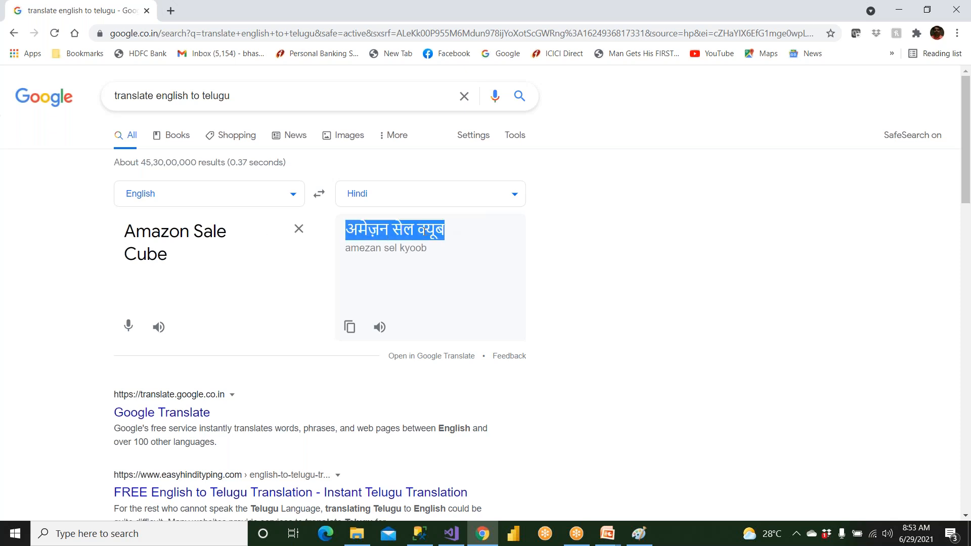
right_click(424, 234)
click(438, 243)
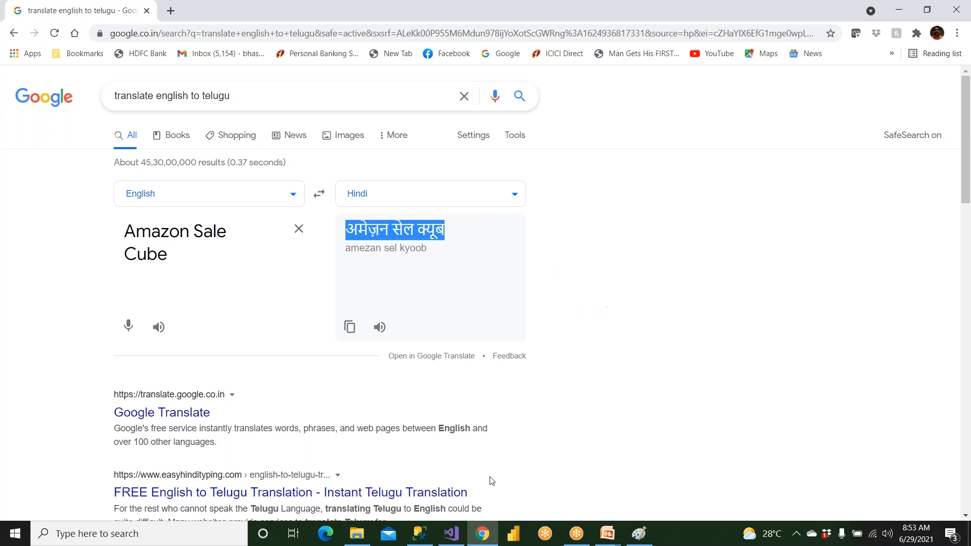
click(451, 533)
click(177, 115)
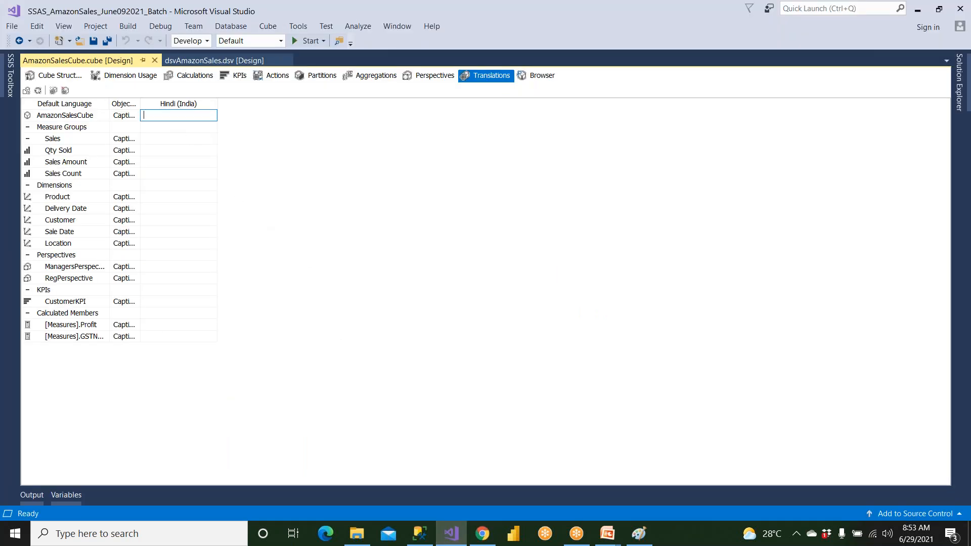
key(ctrl+v)
Copy the Sales measure group's default caption and replace the English source text in Chrome with it
click(76, 135)
click(76, 135)
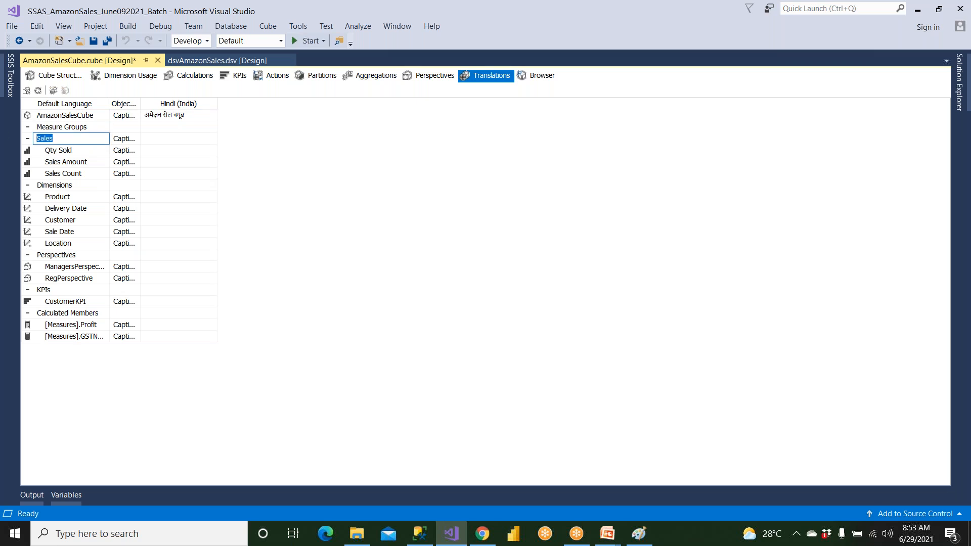
click(483, 533)
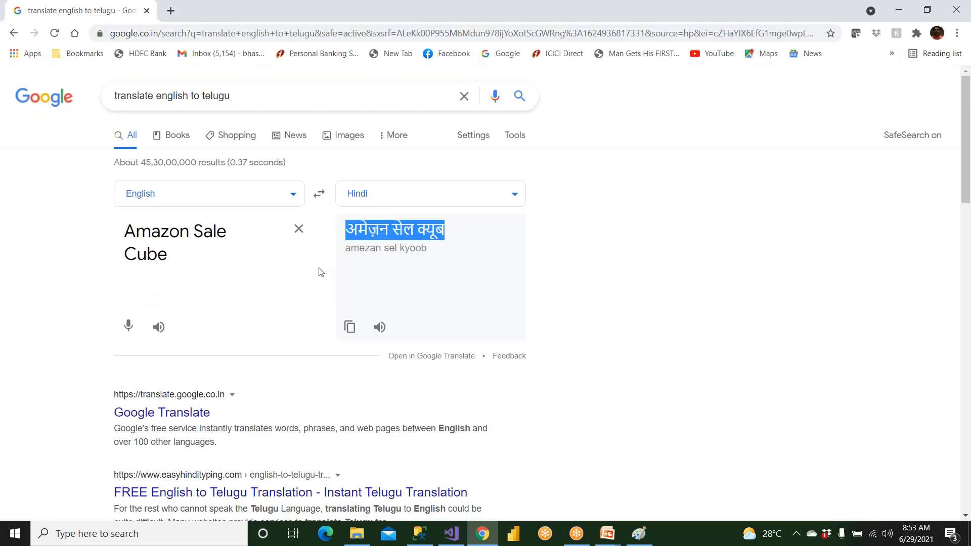
triple_click(226, 260)
key(ctrl+v)
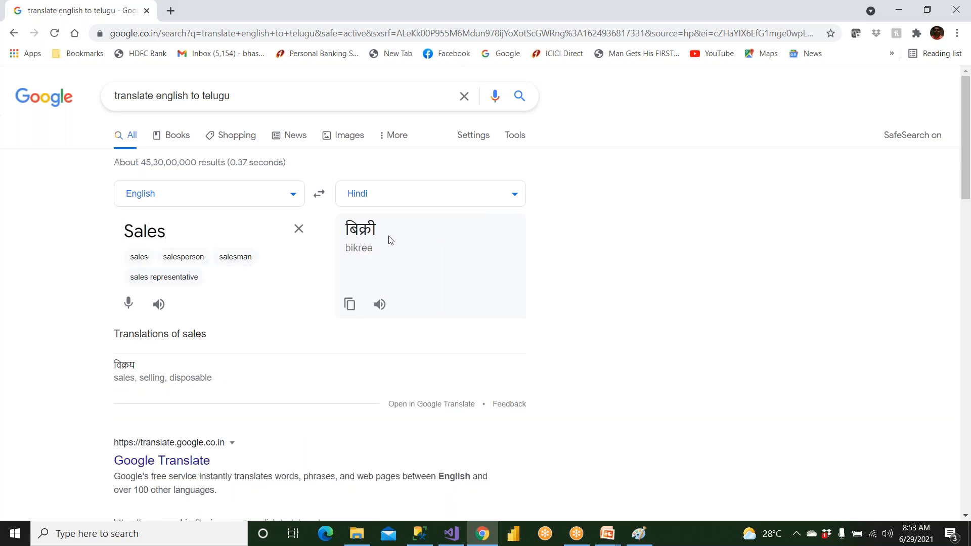
Copy the Hindi translation बिक्री and paste it in Visual Studio as the Sales measure group's Hindi (India) caption
drag(382, 234, 333, 230)
right_click(346, 226)
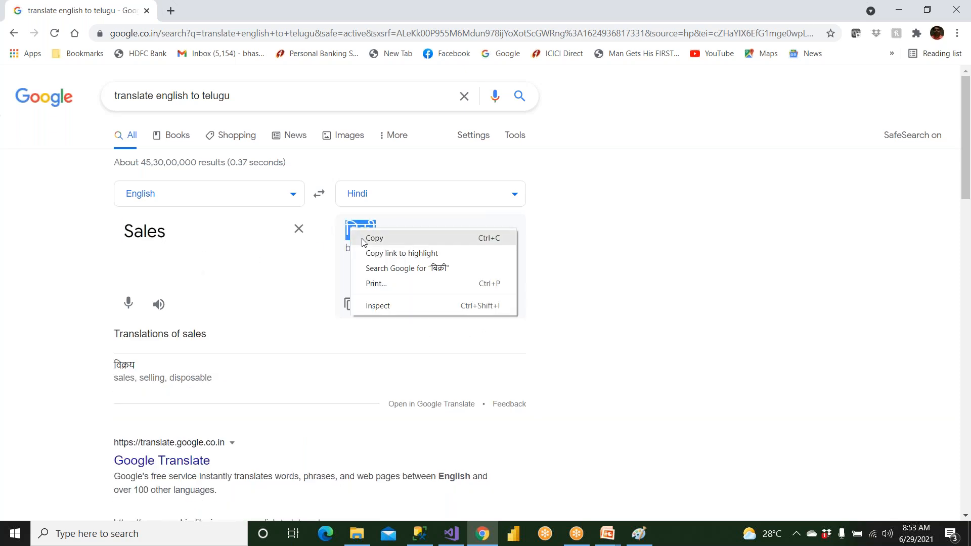
click(370, 236)
key(alt+Tab)
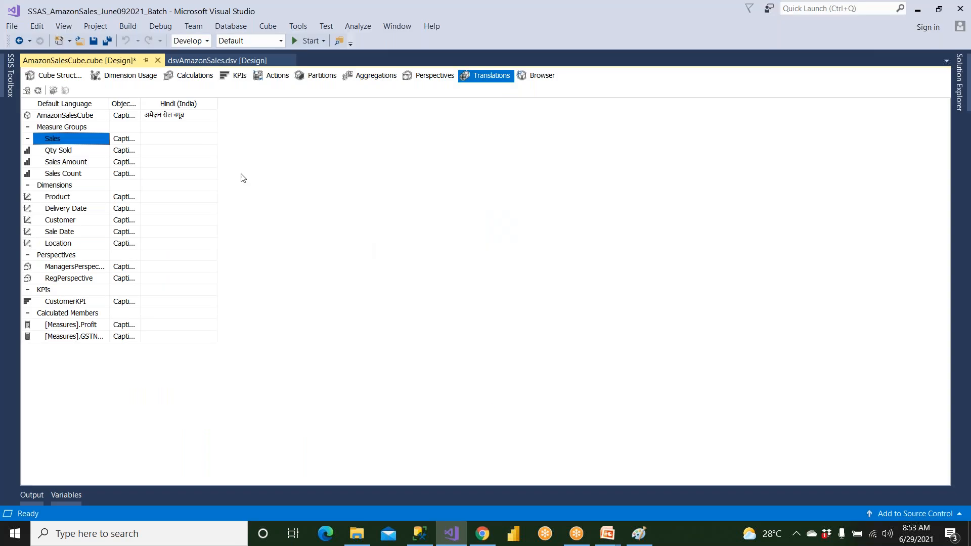
click(192, 138)
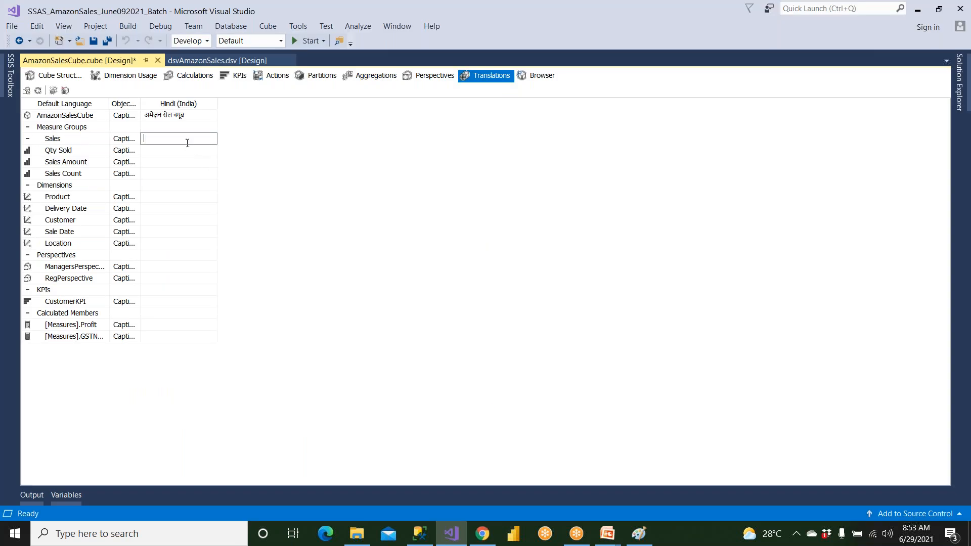
key(alt+Tab)
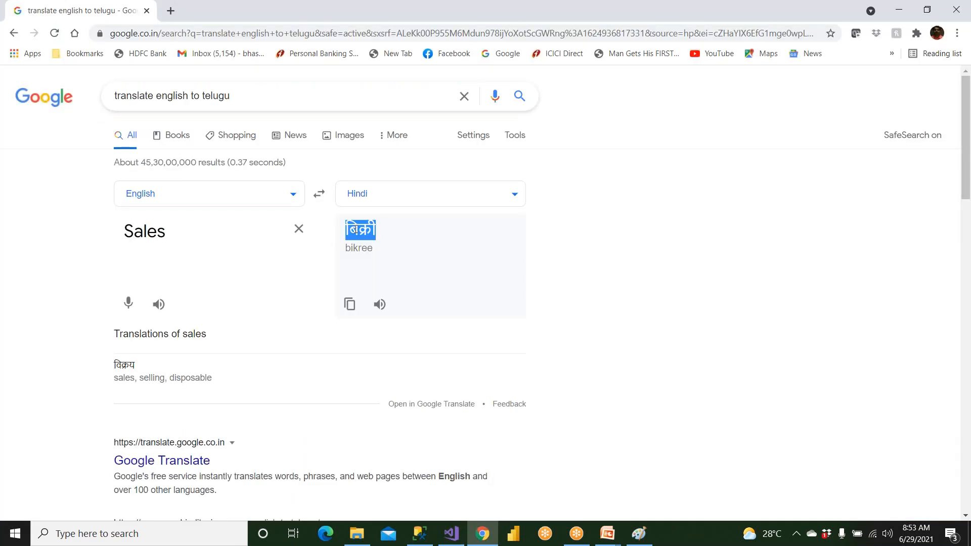
click(390, 248)
drag(345, 230, 374, 230)
key(alt+Tab)
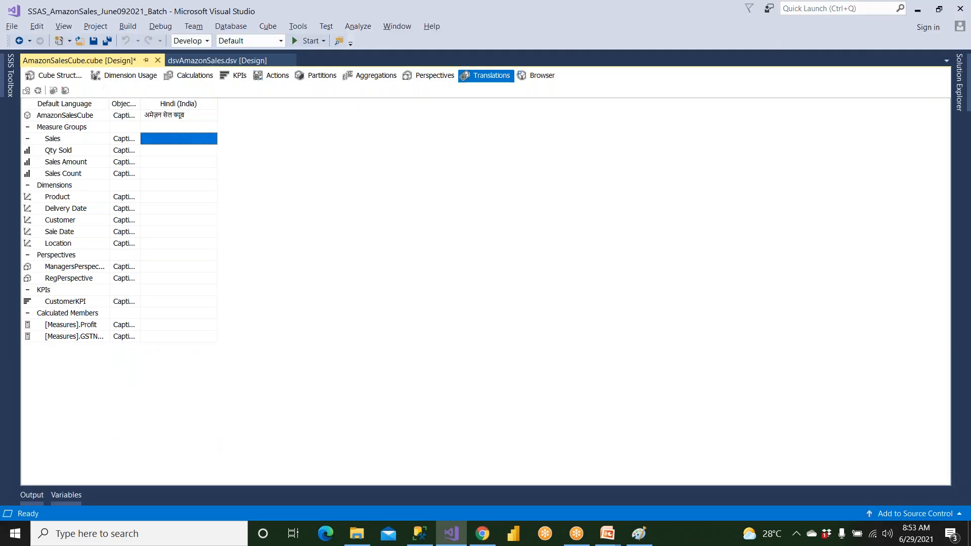
click(163, 140)
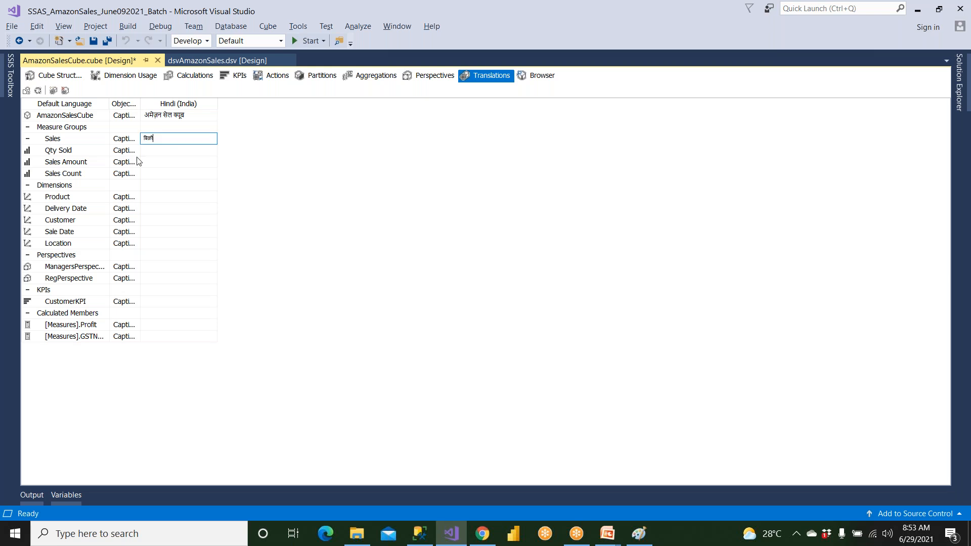
Replace the English source text in Chrome with "Quantity Sold" to translate the Qty Sold measure
key(alt+Tab)
double_click(172, 230)
text(Qt)
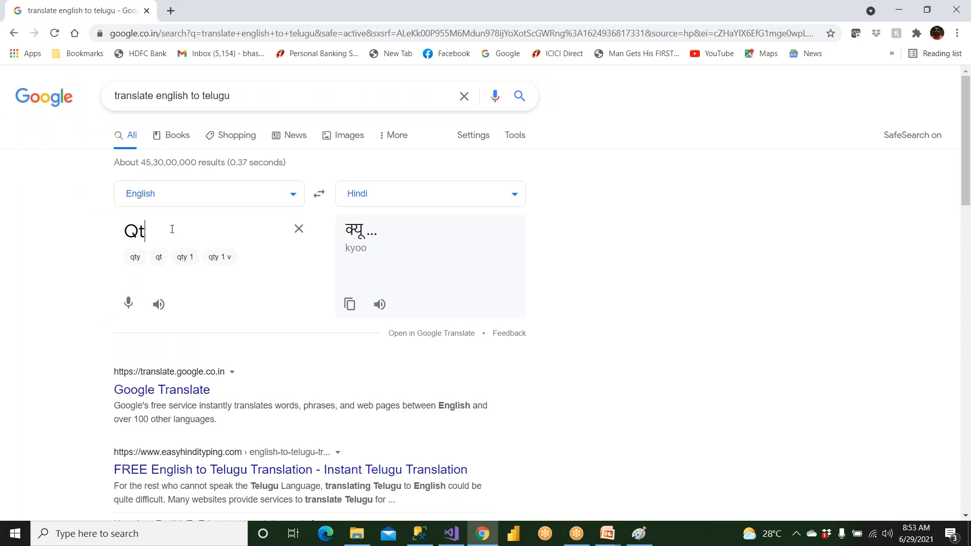
text(ual)
key(BackSpace)
text(nti)
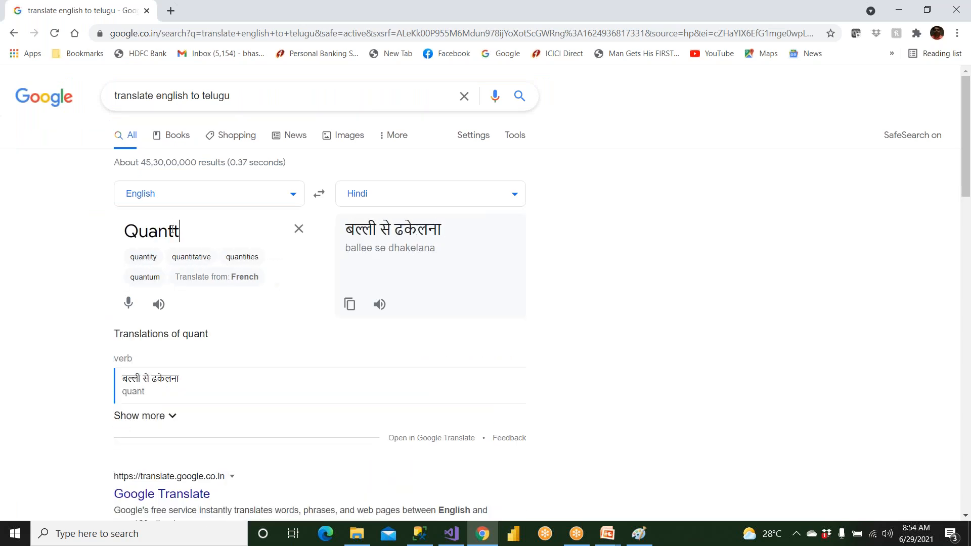
text(ty Sold)
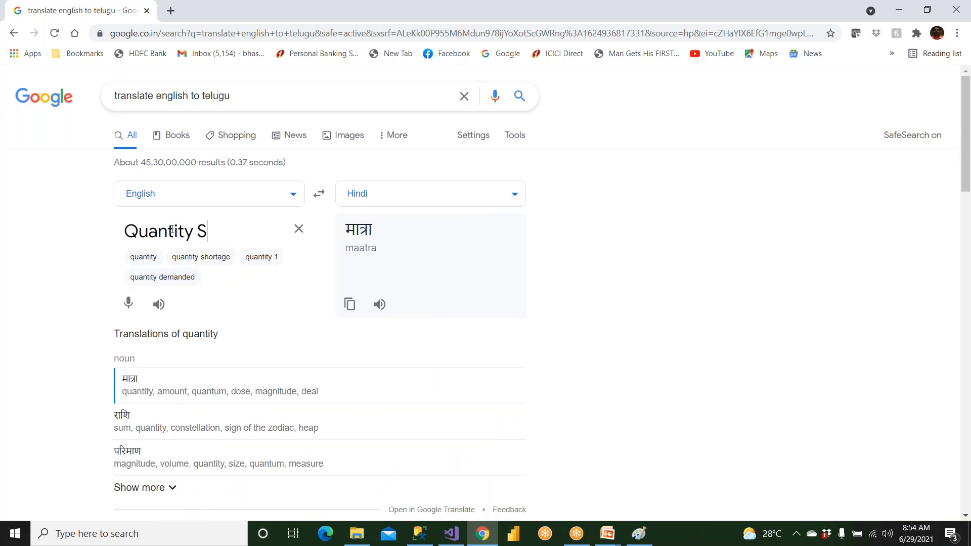
Copy the Hindi translation बेचा गया सामान and paste it in Visual Studio as the Qty Sold measure's Hindi (India) caption
drag(350, 224, 437, 228)
right_click(426, 228)
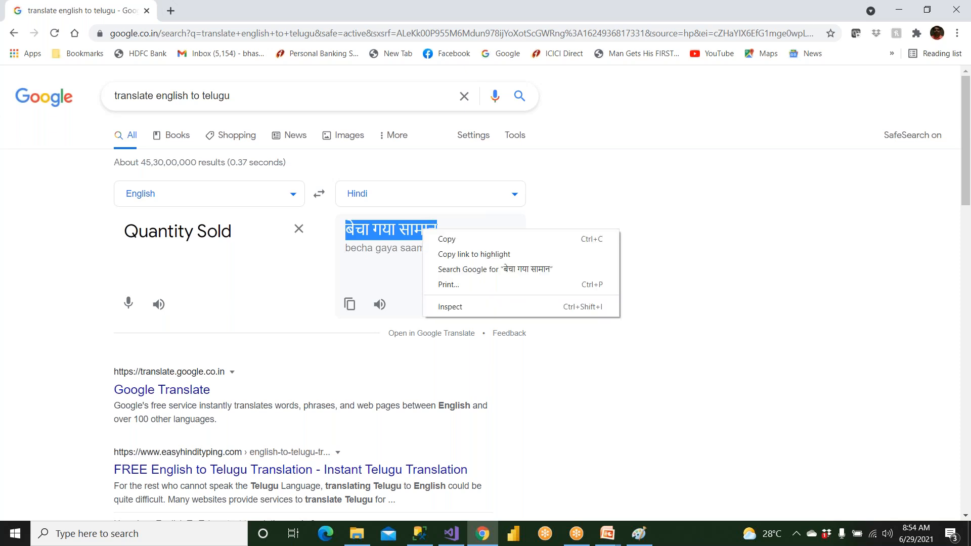
click(447, 238)
click(451, 534)
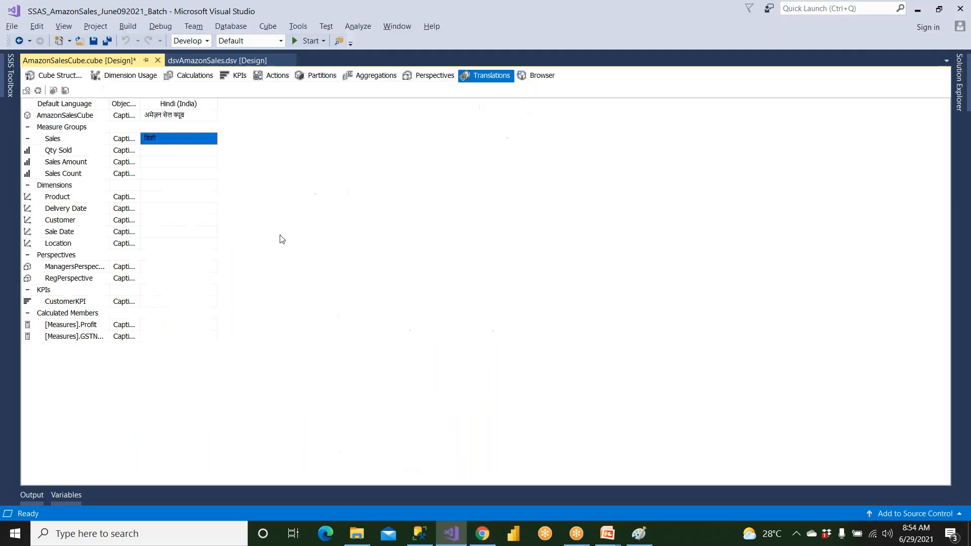
click(178, 152)
key(ctrl+v)
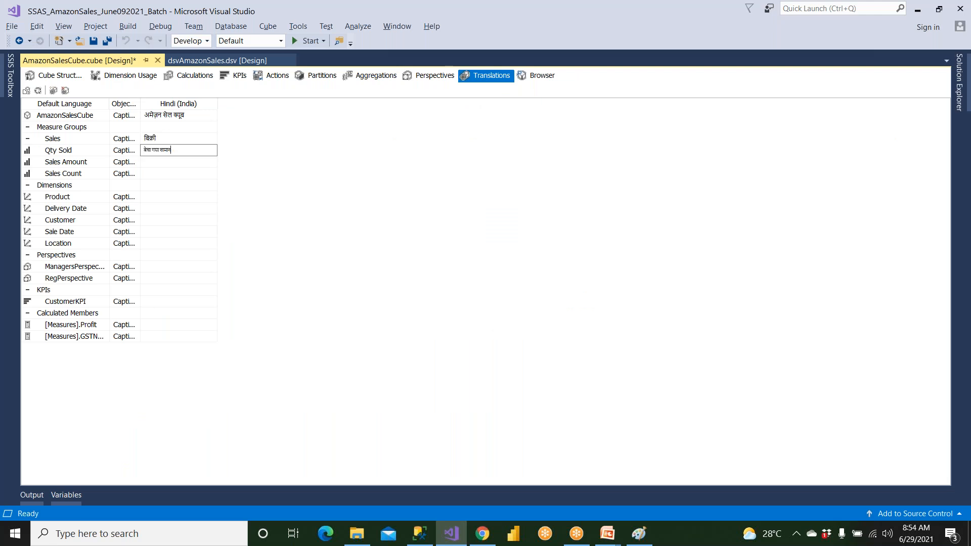
Switch to Chrome and replace the English source text with "Sales AMount" to translate the Sales Amount measure
click(104, 164)
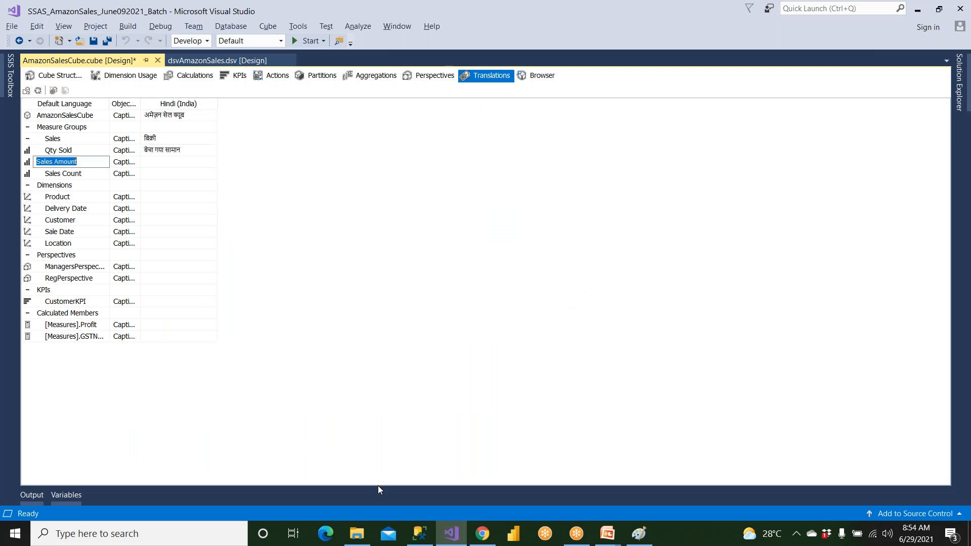
click(420, 534)
click(483, 534)
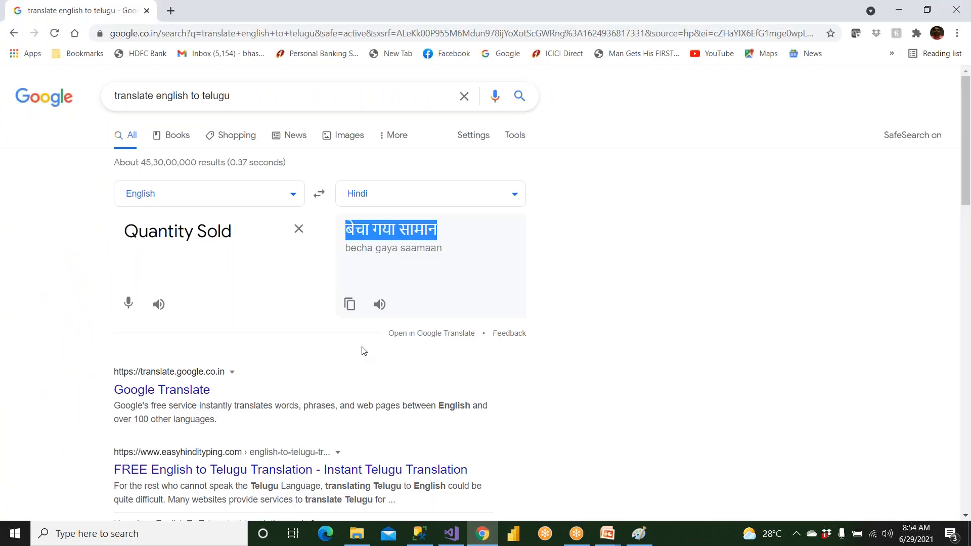
triple_click(231, 231)
text(Sa)
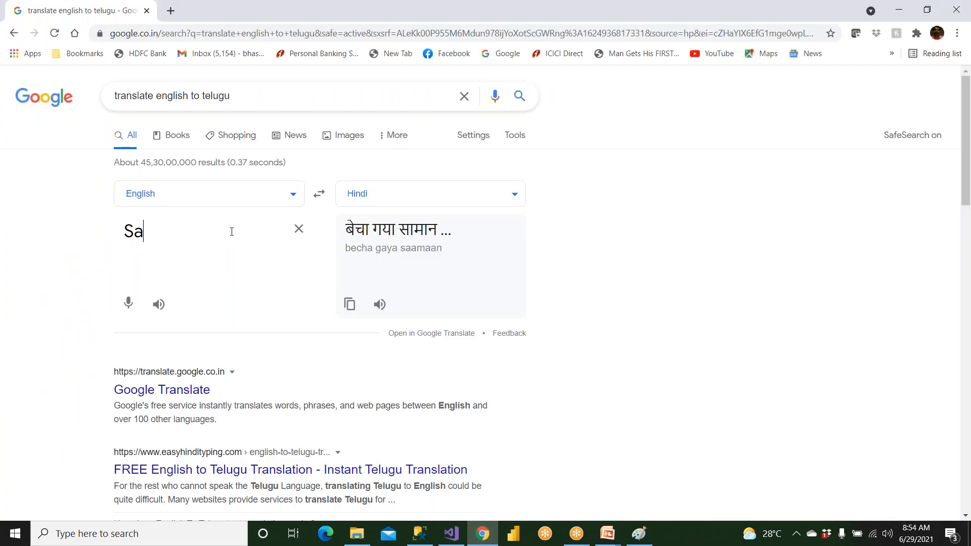
text(les AMount)
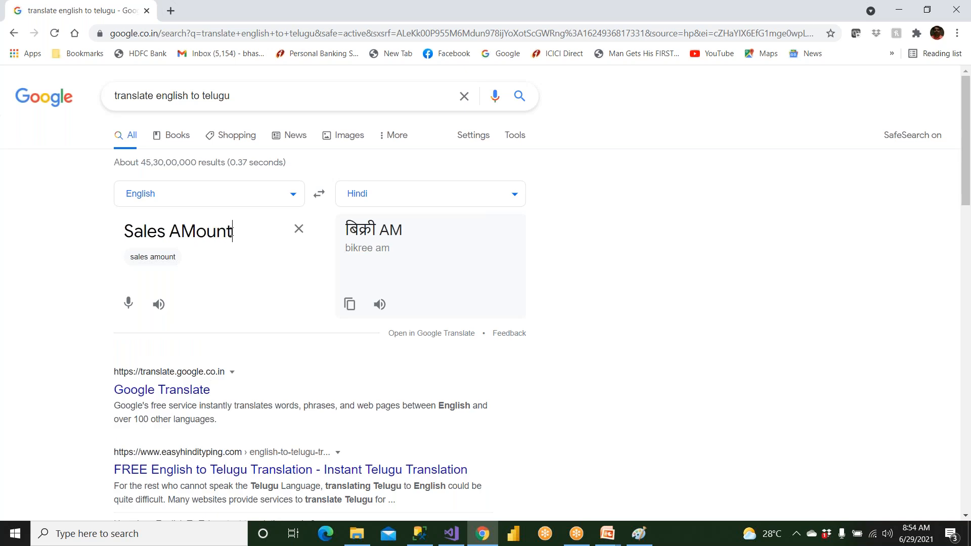
Copy the Hindi translation बिक्री मूल्य and paste it in Visual Studio as the Sales Amount measure's Hindi (India) caption
drag(348, 230, 404, 234)
right_click(404, 235)
click(423, 238)
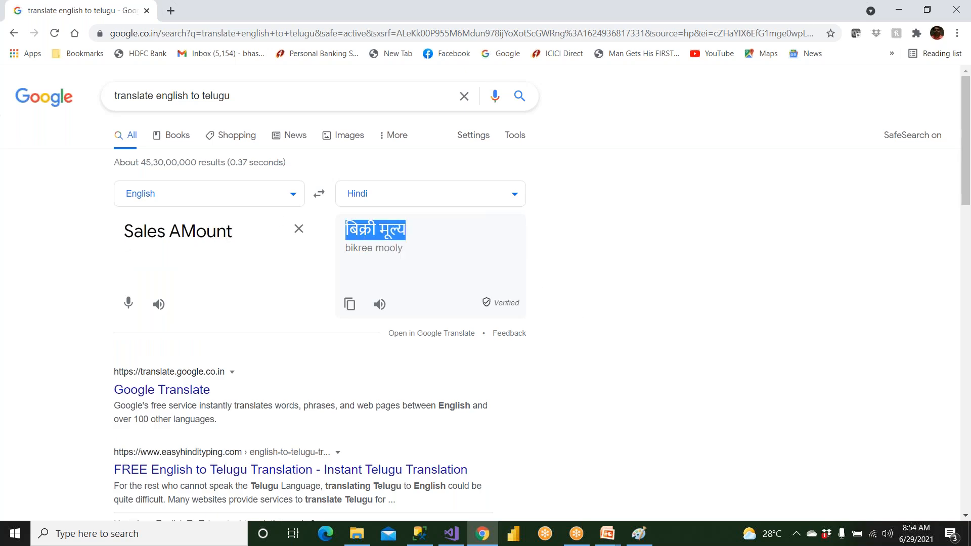
key(alt+Tab)
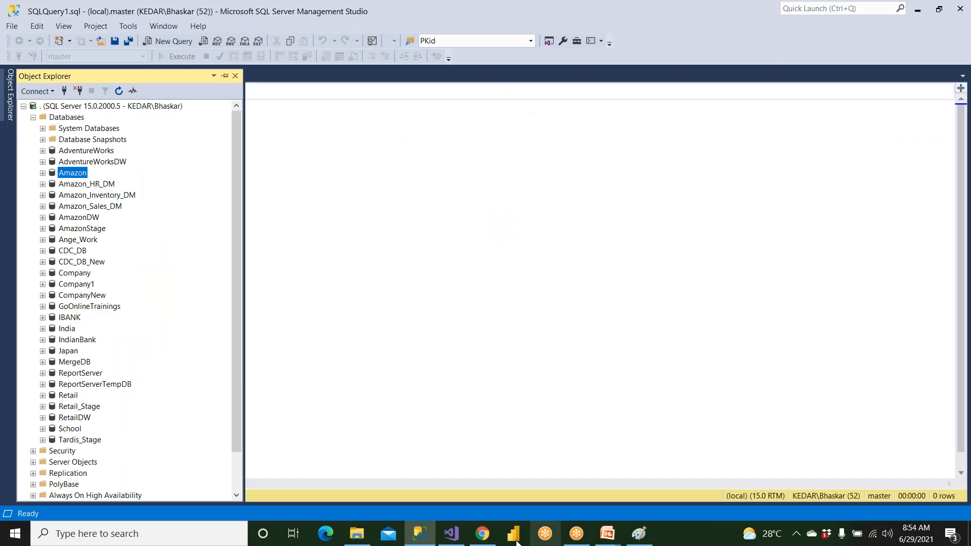
click(451, 533)
click(160, 164)
key(ctrl+v)
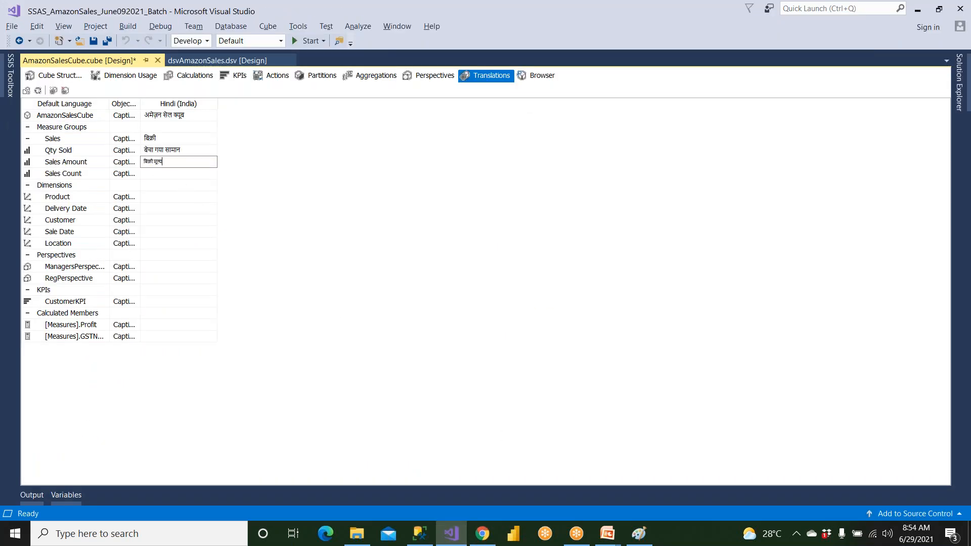
key(Tab)
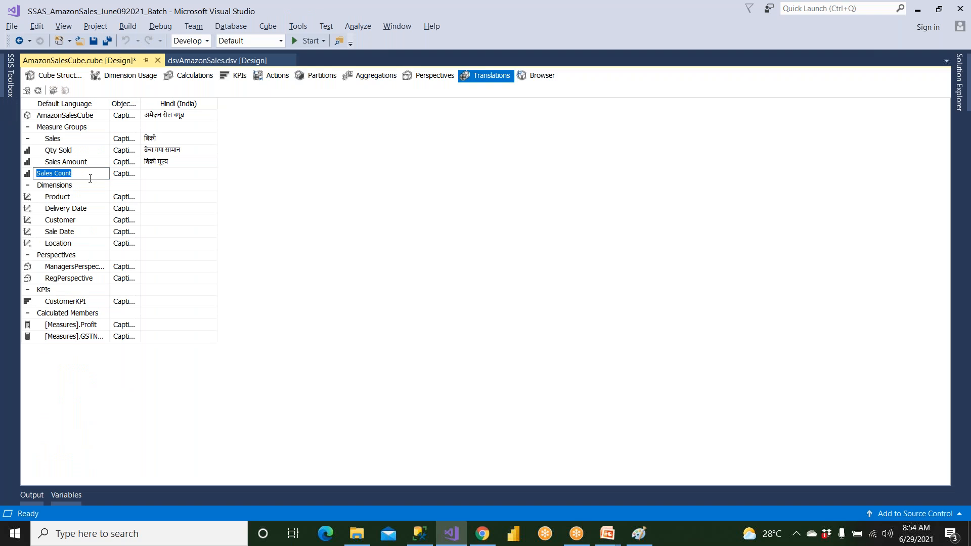
Copy the Delivery Date dimension's default caption and replace the English source text in Chrome with it
click(93, 198)
key(ctrl+a)
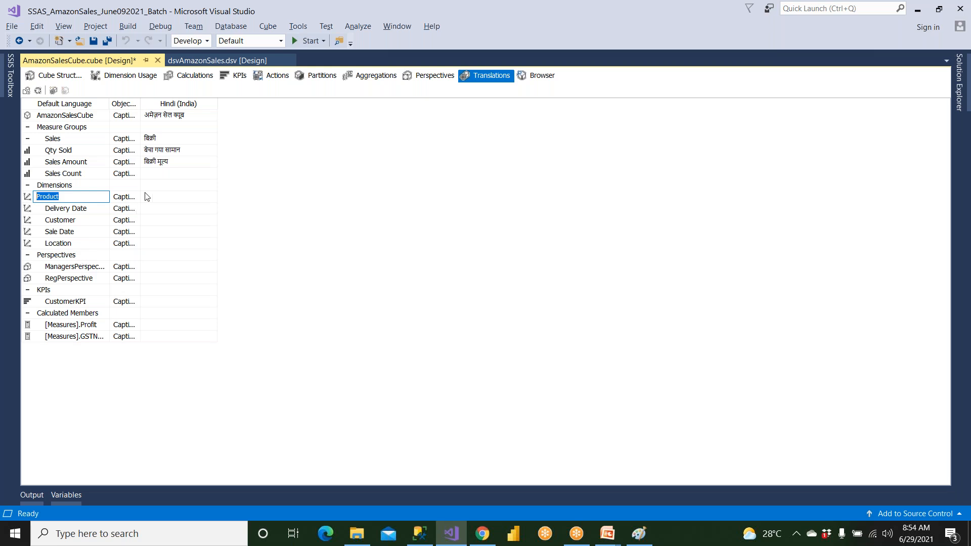
click(95, 208)
key(ctrl+shift+Left)
key(ctrl+shift+Left)
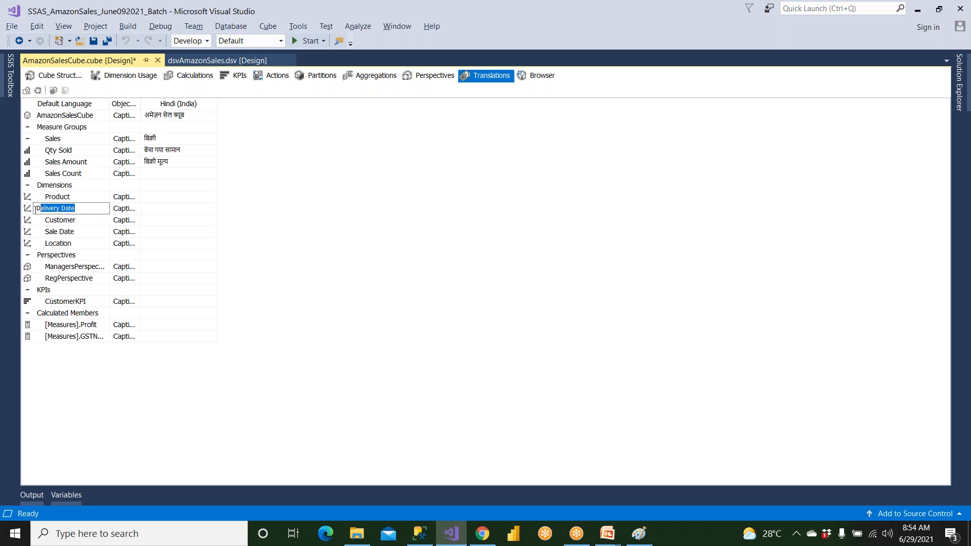
click(482, 533)
click(189, 200)
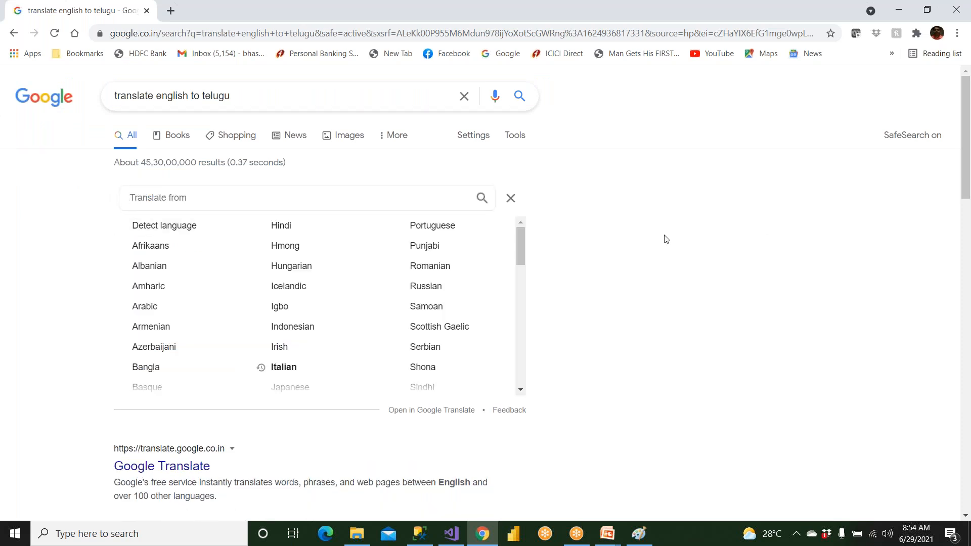
click(508, 197)
triple_click(216, 232)
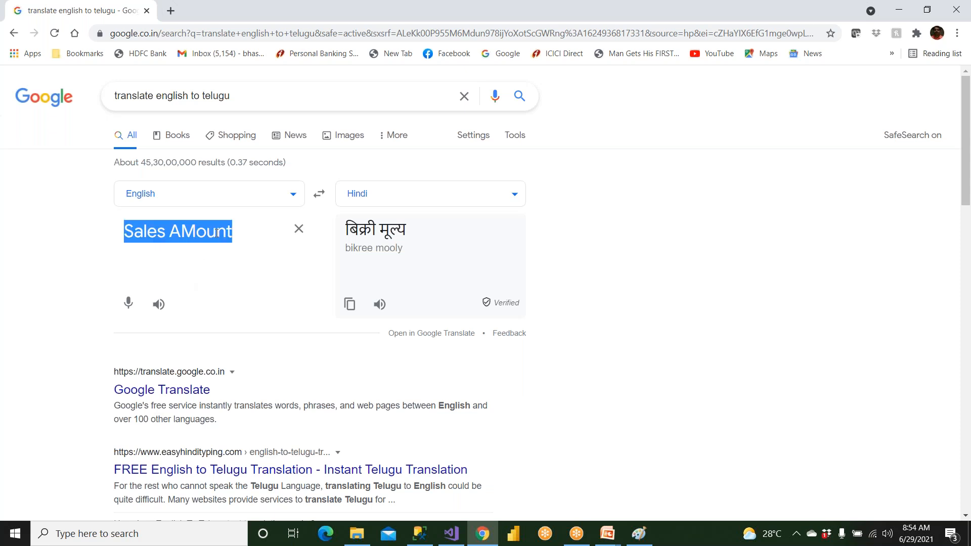
key(ctrl+v)
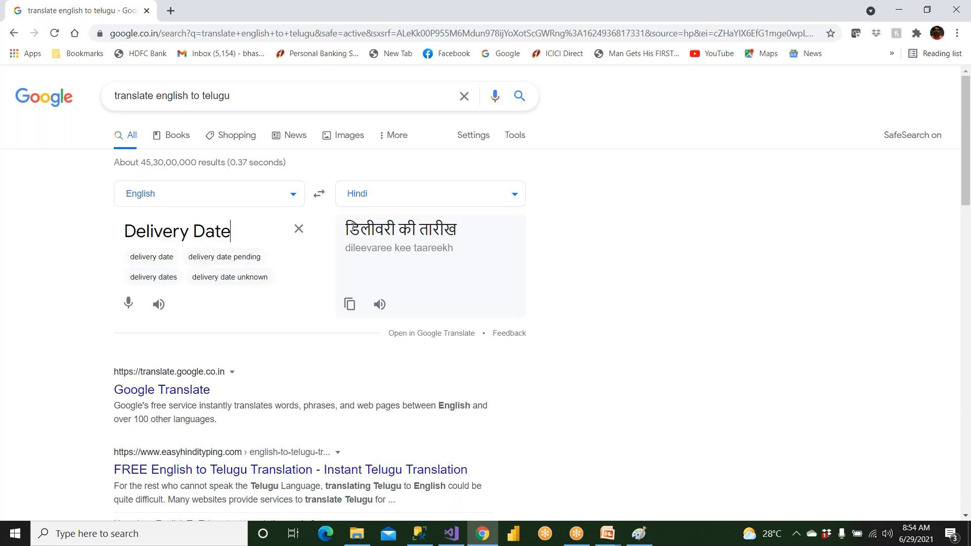
Copy the Hindi translation डिलीवरी की तारीख and paste it in Visual Studio as the Delivery Date dimension's Hindi (India) caption
drag(345, 231, 455, 231)
right_click(452, 232)
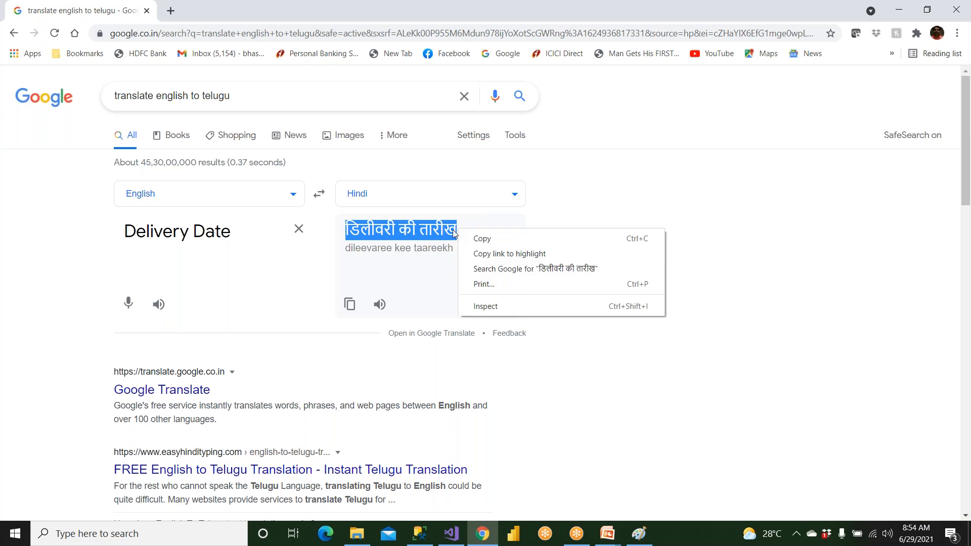
click(482, 238)
click(451, 533)
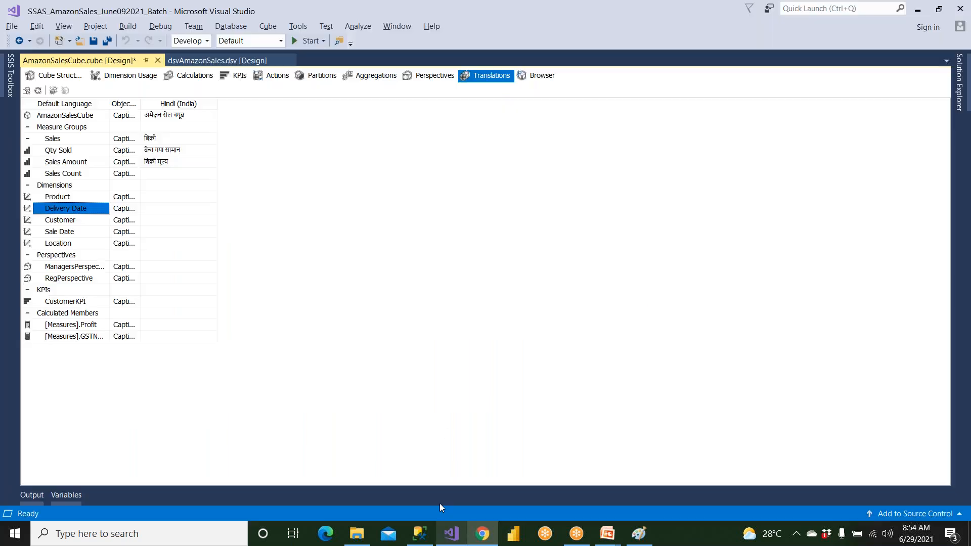
click(173, 209)
key(ctrl+v)
key(Return)
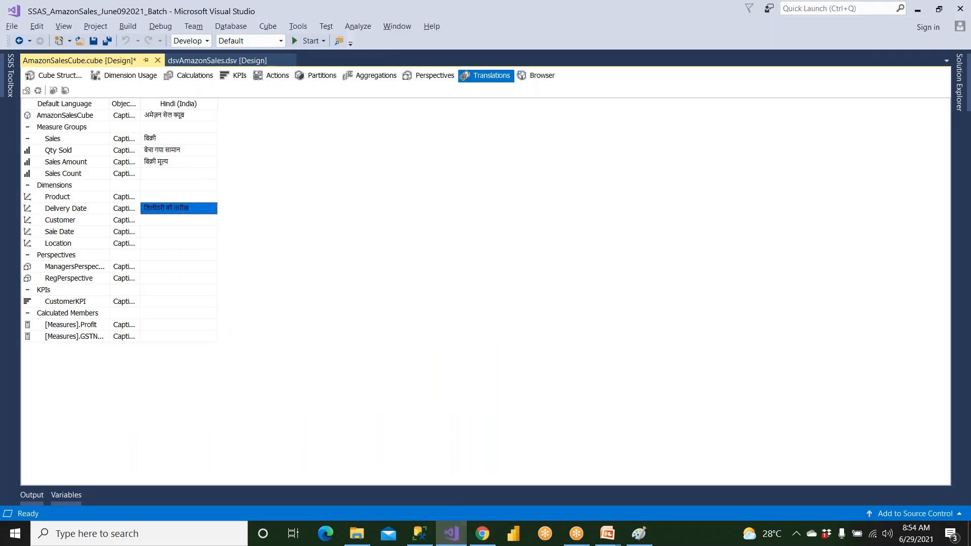
Save AmazonSalesCube and build the SSAS_AmazonSales_June092021_Batch project
click(93, 42)
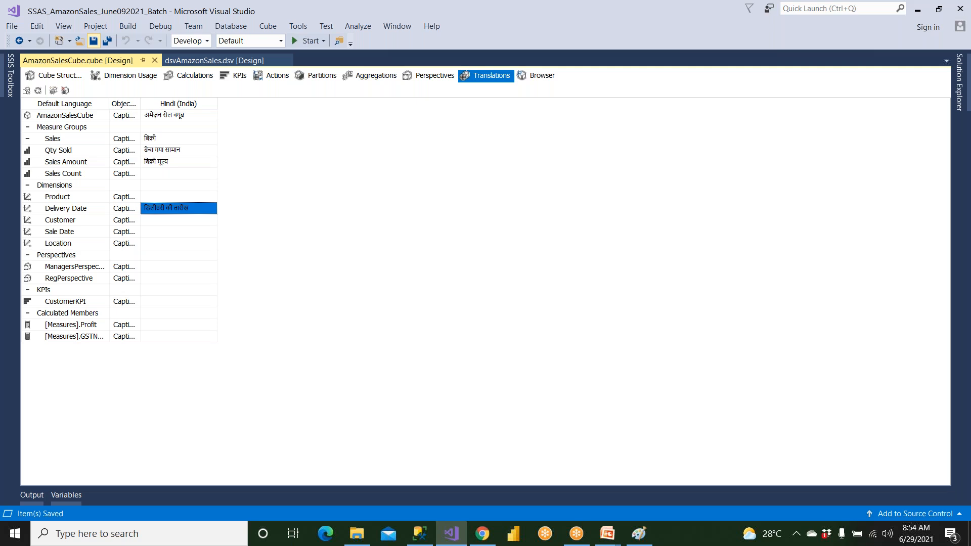
click(959, 81)
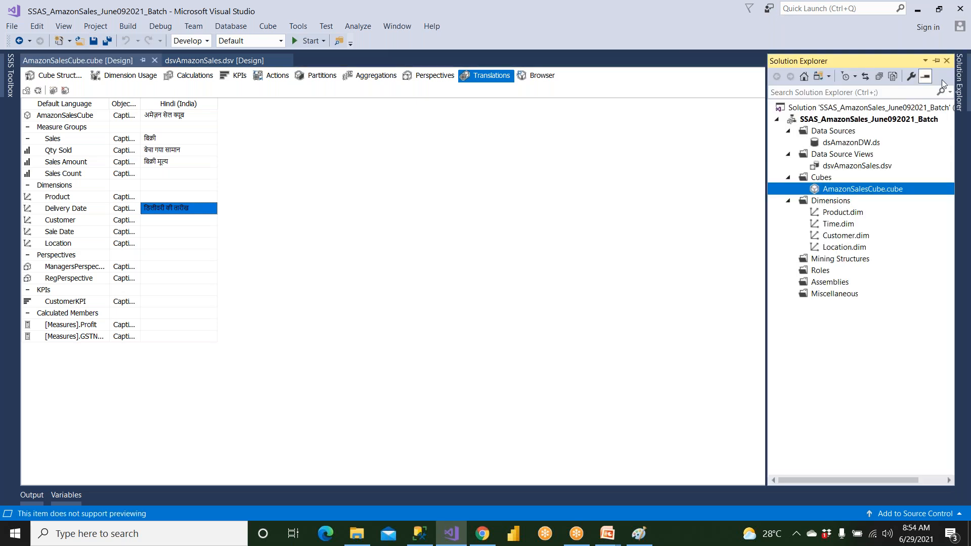
right_click(838, 120)
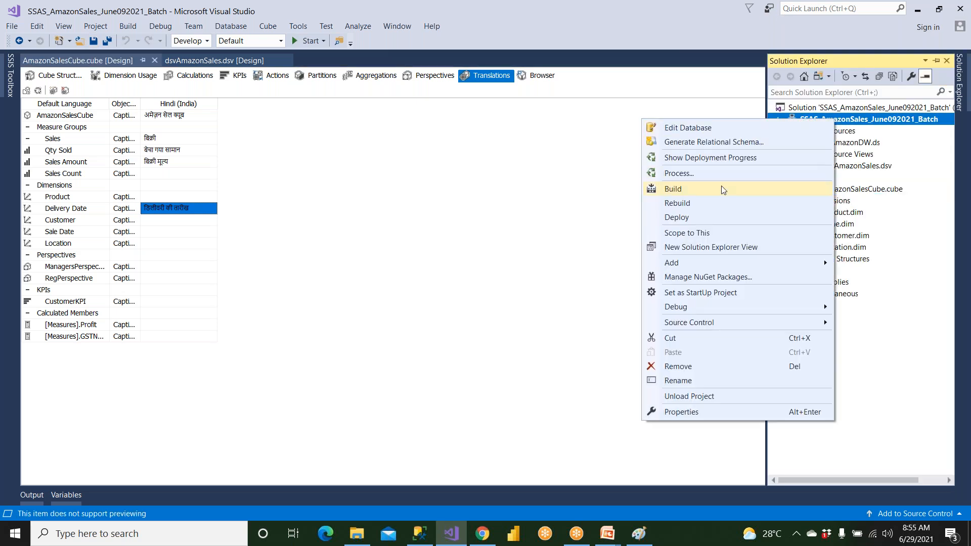
click(718, 194)
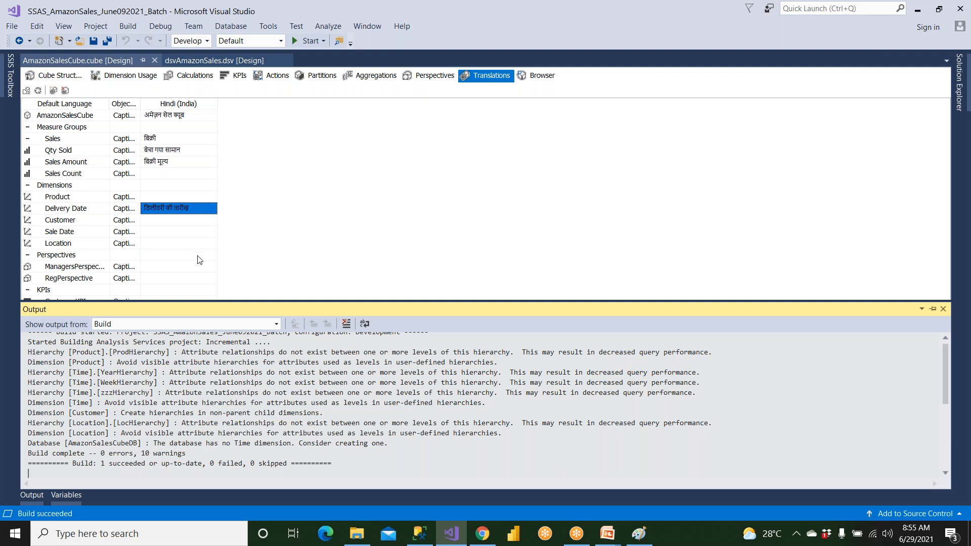
click(53, 91)
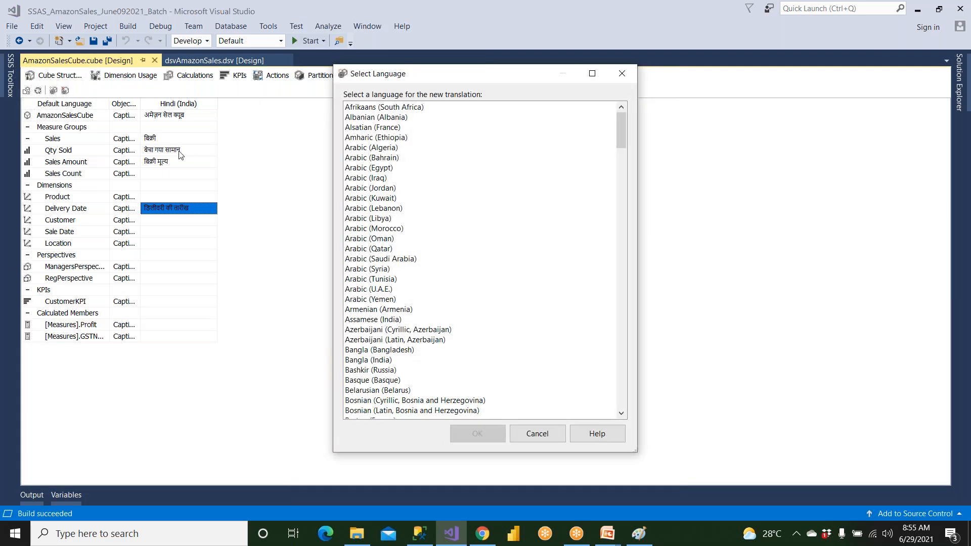
click(538, 433)
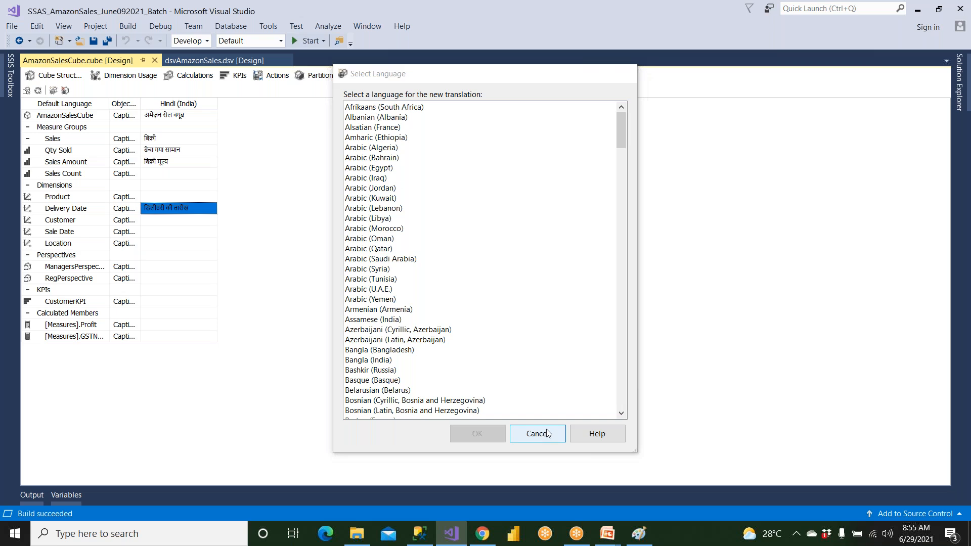
mouse_move(964, 91)
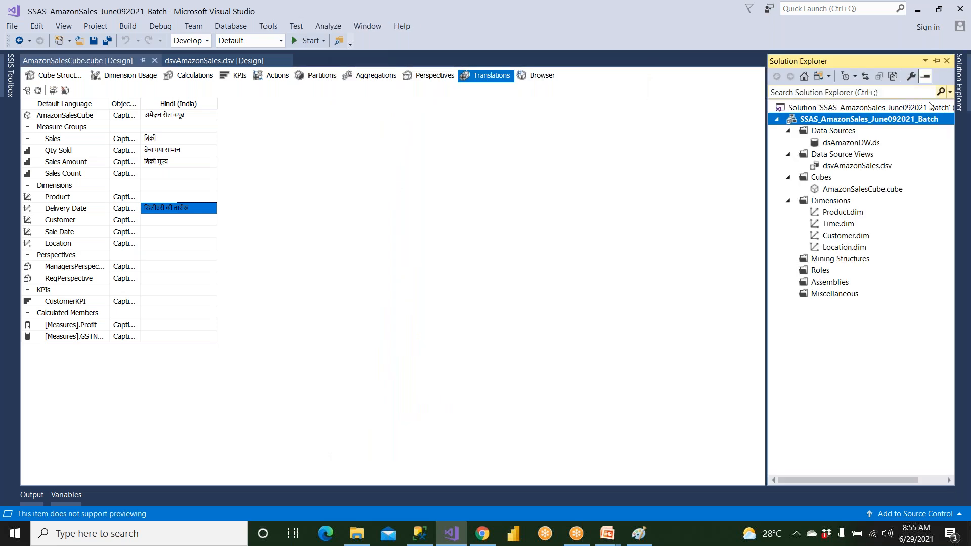
Deploy the SSAS_AmazonSales_June092021_Batch project and close the deployment progress report
right_click(901, 122)
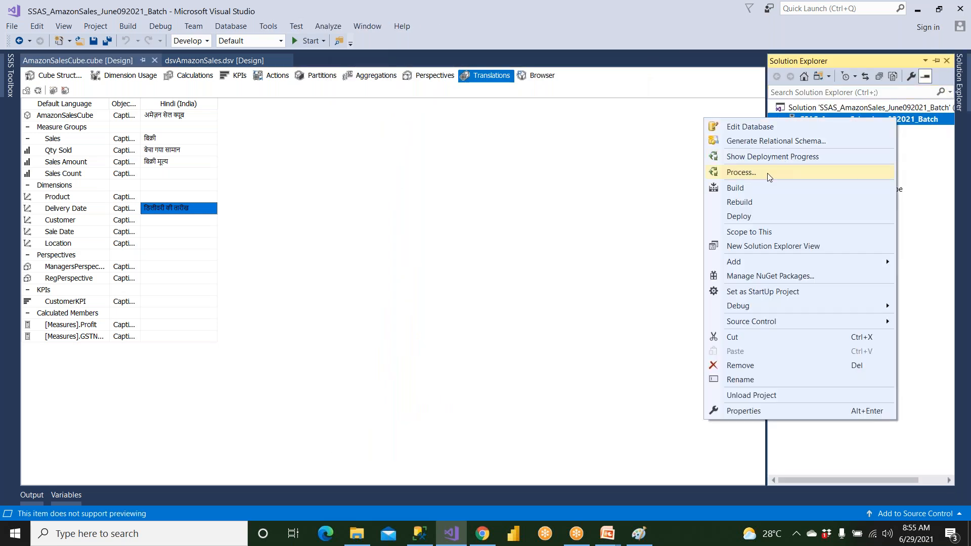
click(739, 216)
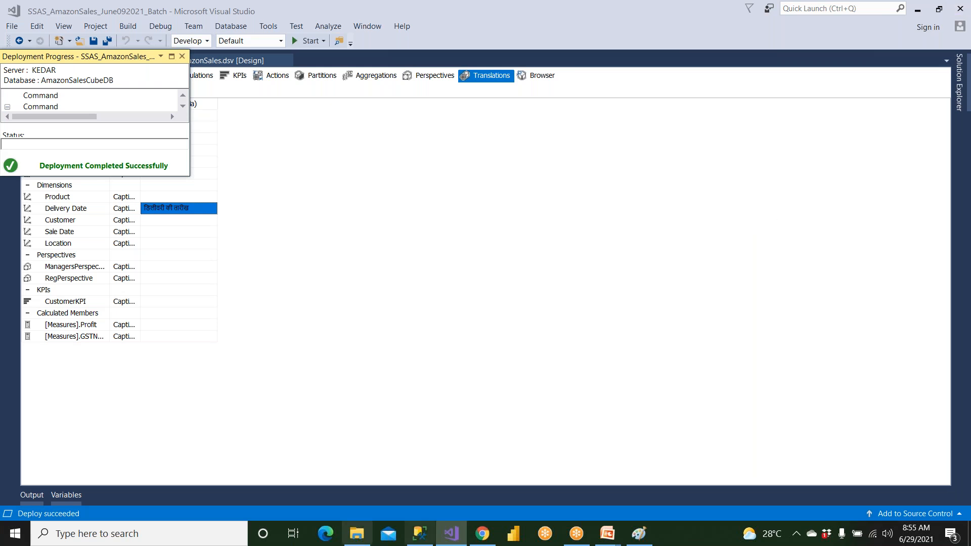
click(185, 56)
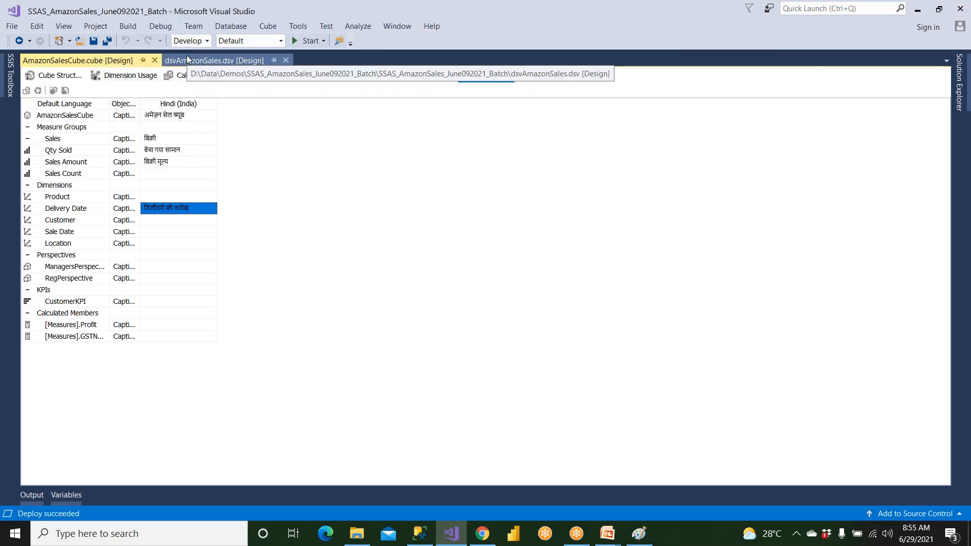
Open AmazonSalesCube for browsing, reconnect to the reprocessed cube and set the browsing language to Hindi (India)
click(526, 80)
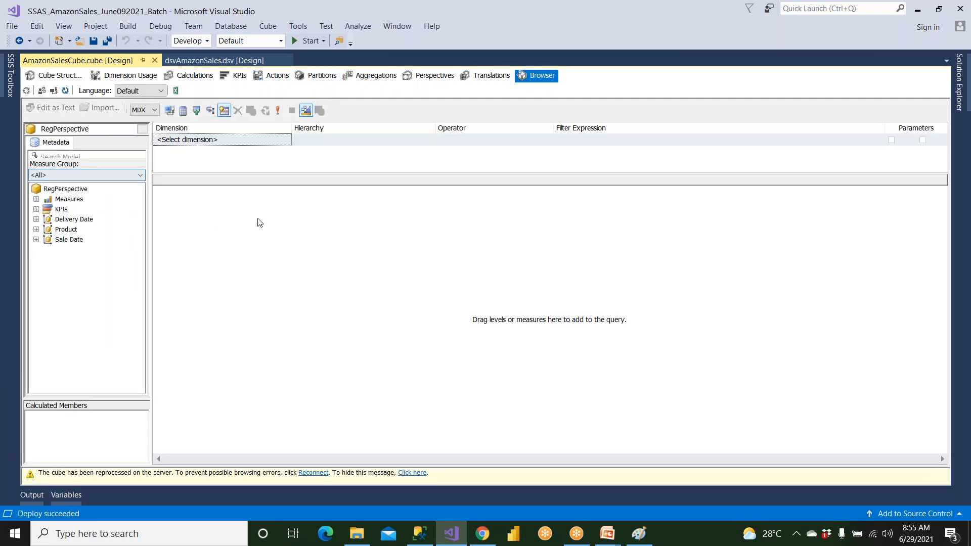
click(53, 91)
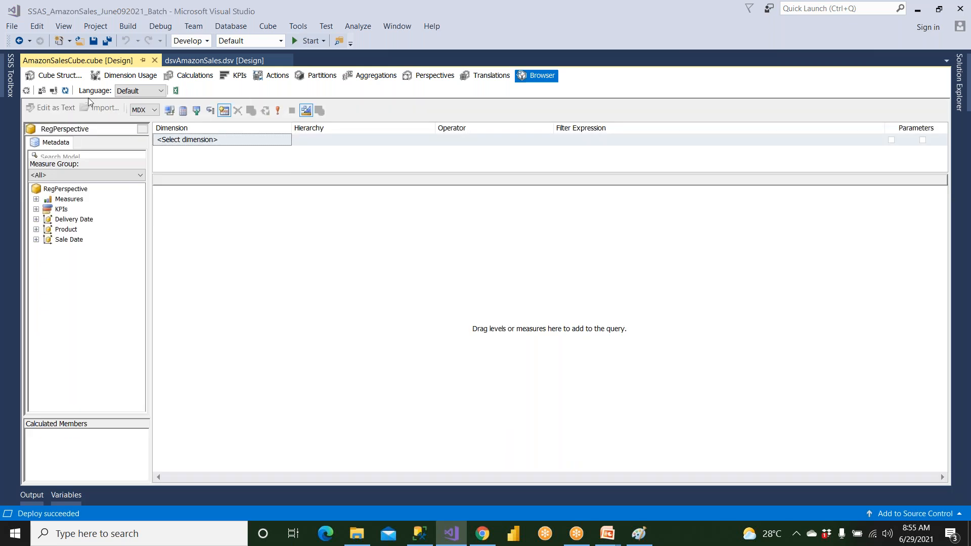
click(136, 92)
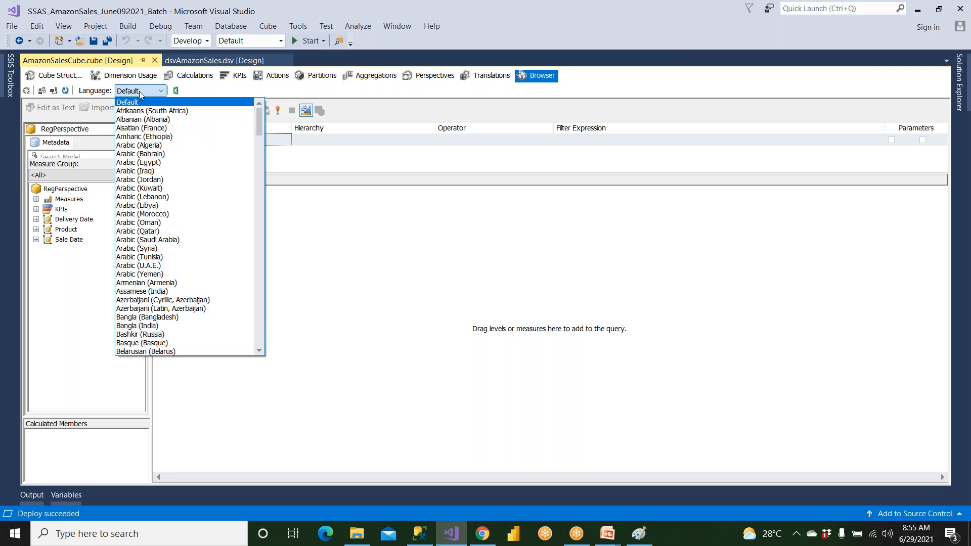
key(h)
key(Down)
key(Down)
key(Down)
key(Down)
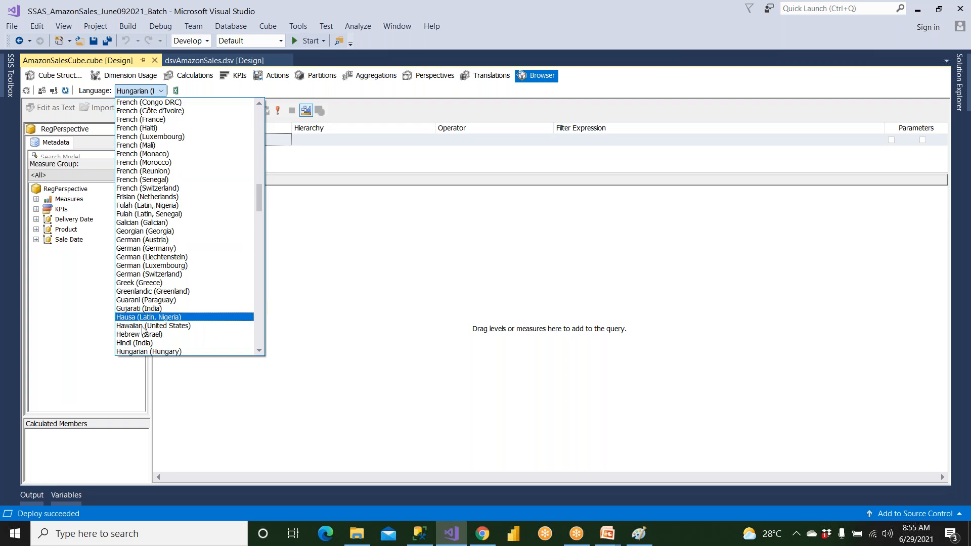
click(134, 343)
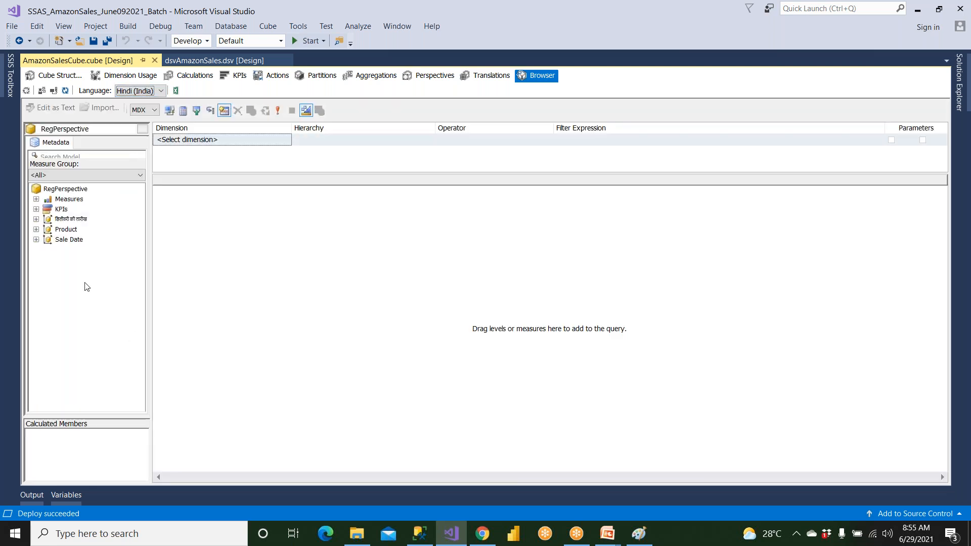
Query the बिक्री मूल्य measure broken down by New Week No from the डिलीवरी की तारीख dimension
click(36, 219)
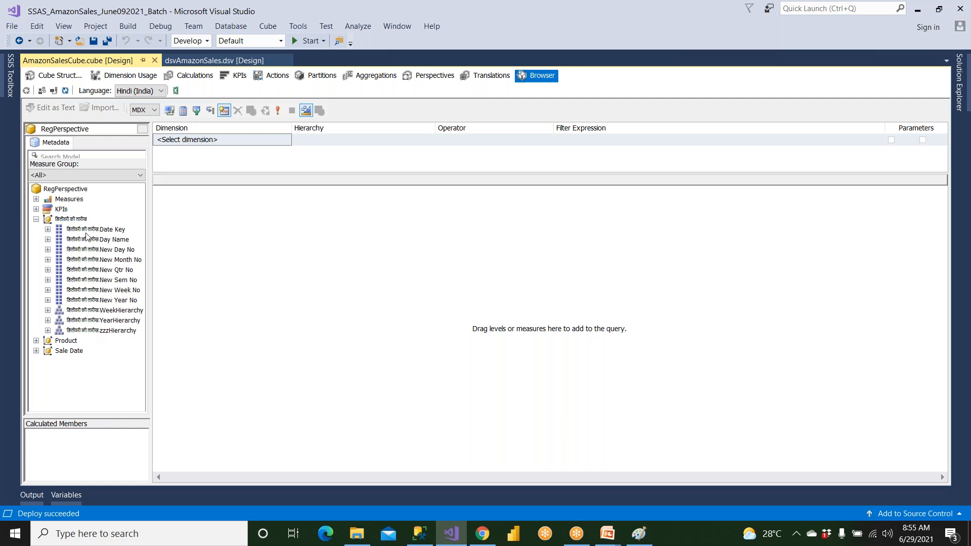
click(36, 199)
click(48, 219)
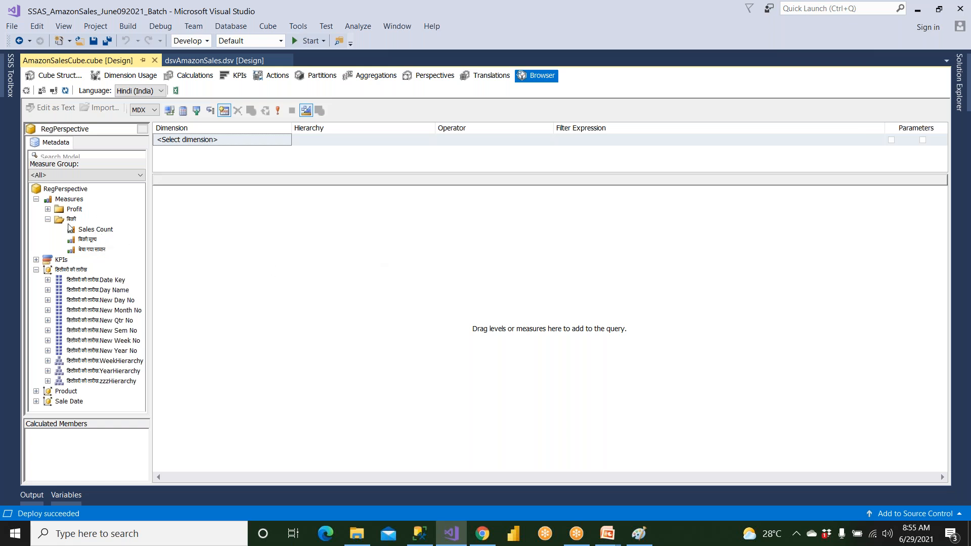
drag(88, 241, 258, 256)
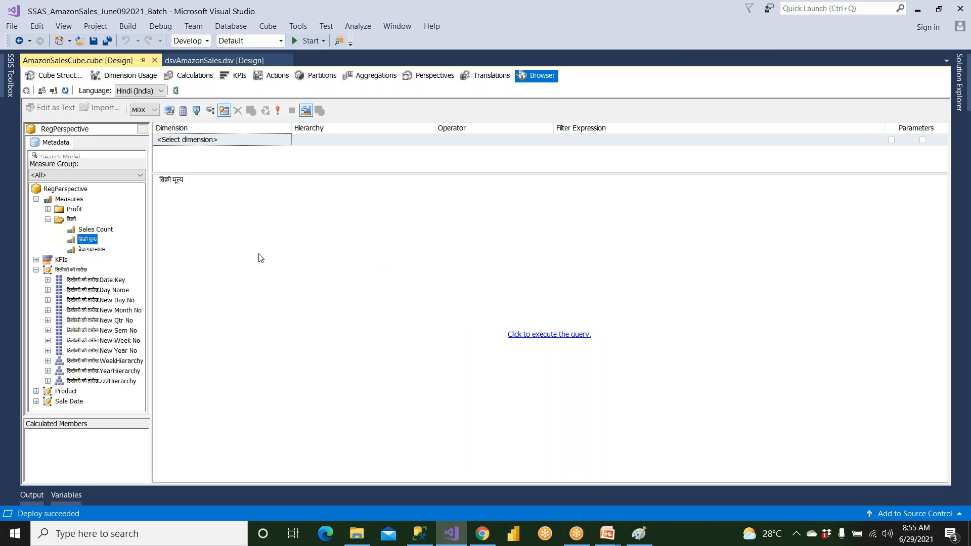
click(522, 340)
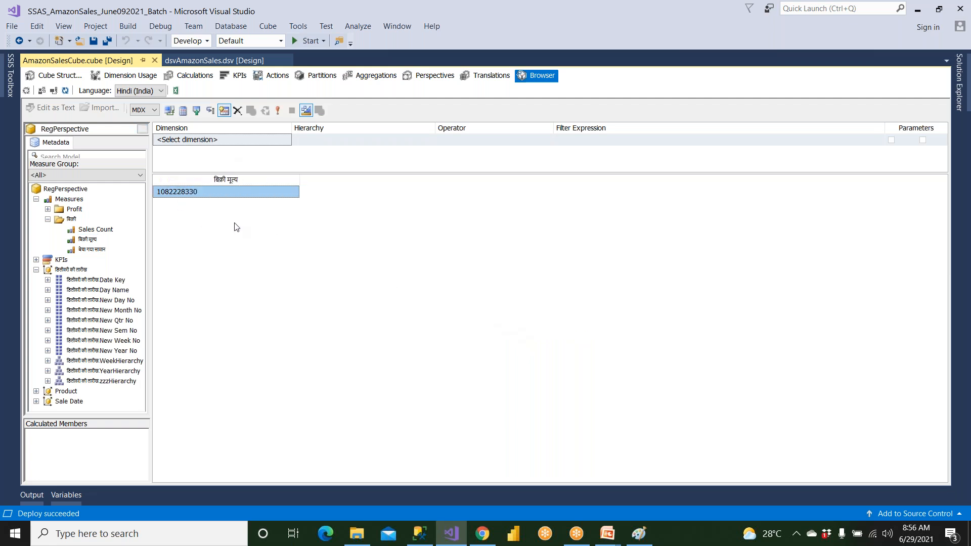
drag(132, 345, 182, 191)
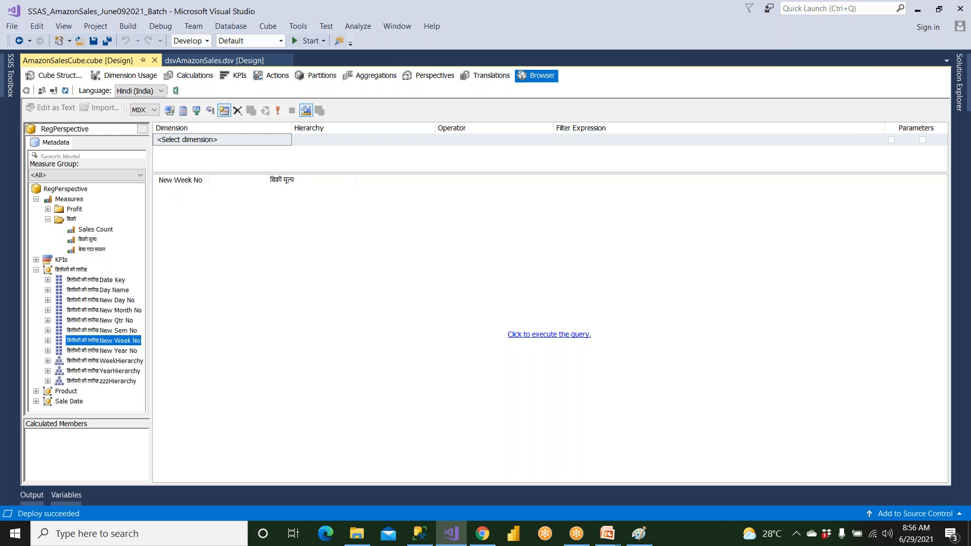
click(573, 335)
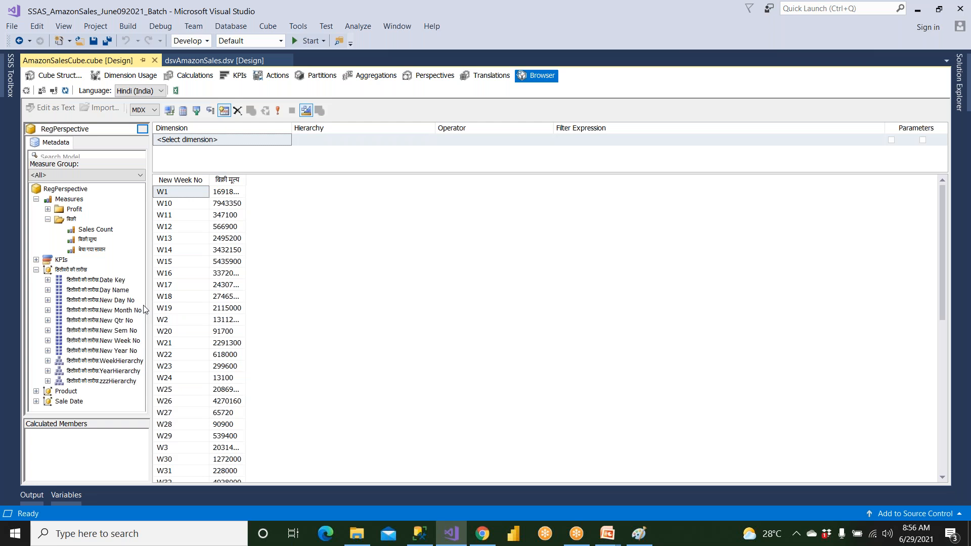
Add the Product dimension's उत्पाद का नाम attribute to the query and execute it
click(36, 270)
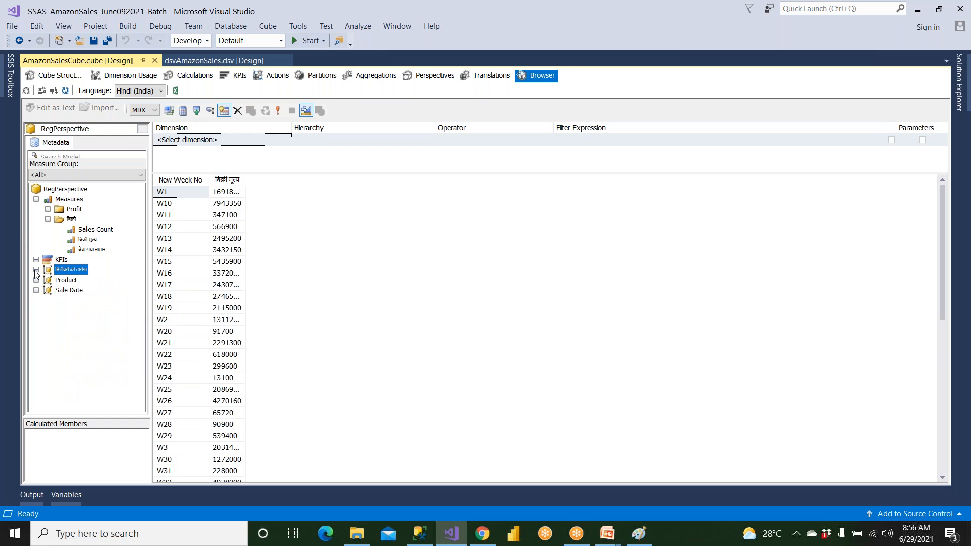
click(65, 280)
click(36, 280)
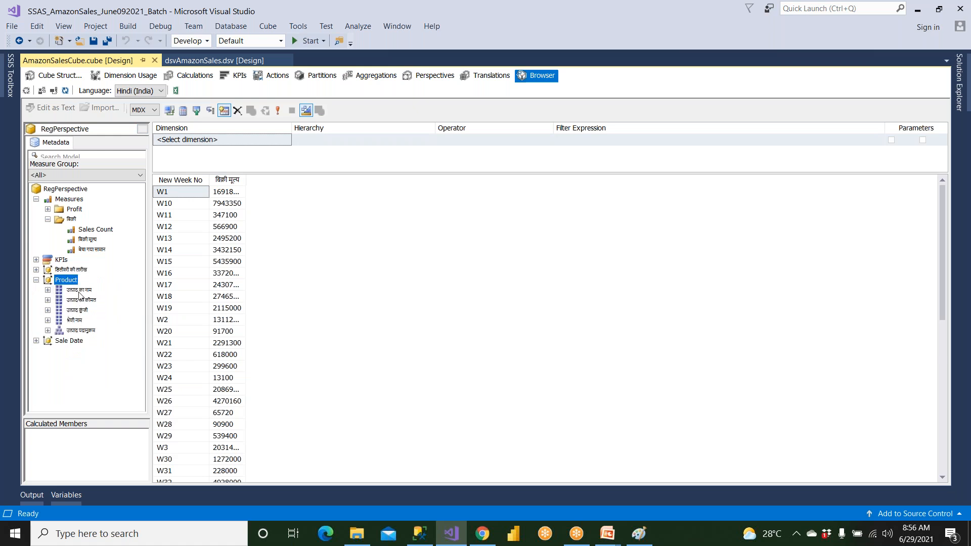
drag(80, 291, 216, 243)
click(535, 335)
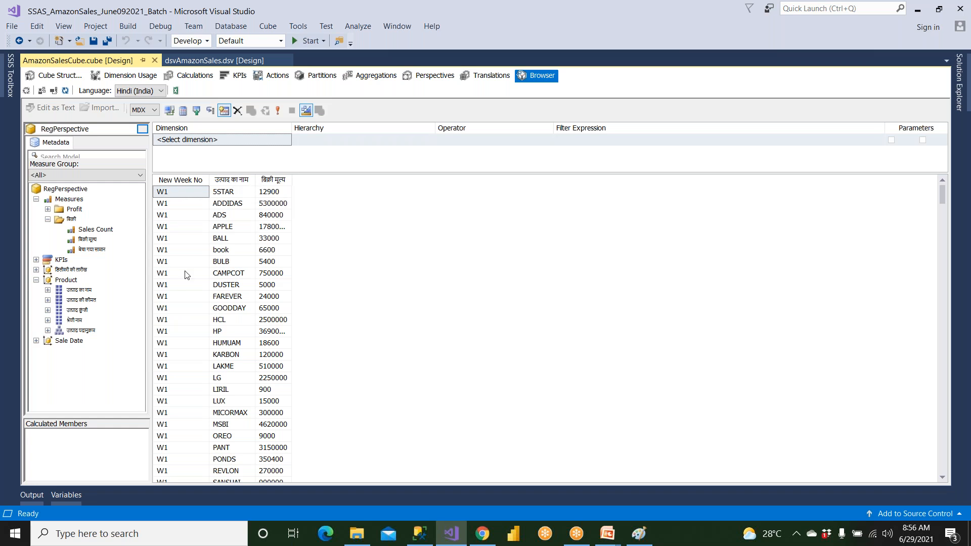
click(963, 91)
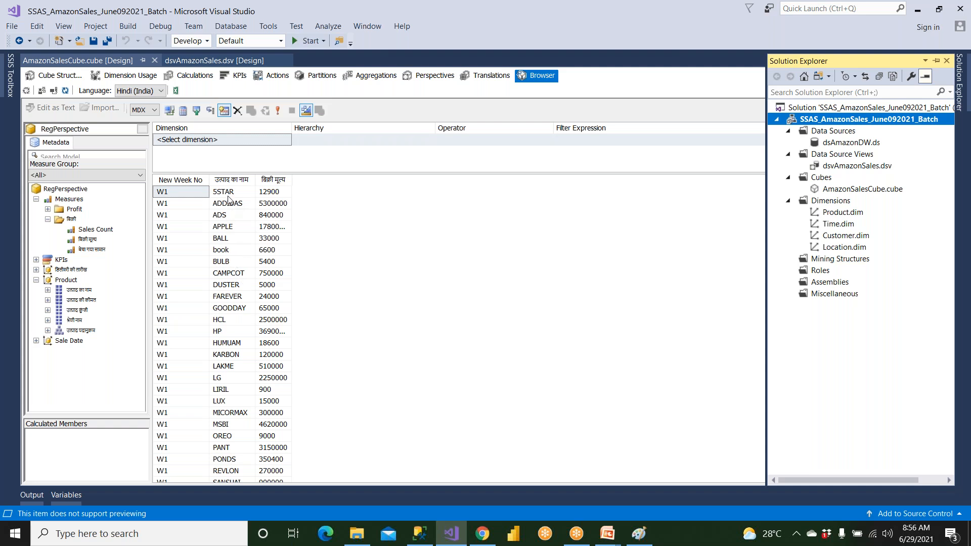
click(422, 532)
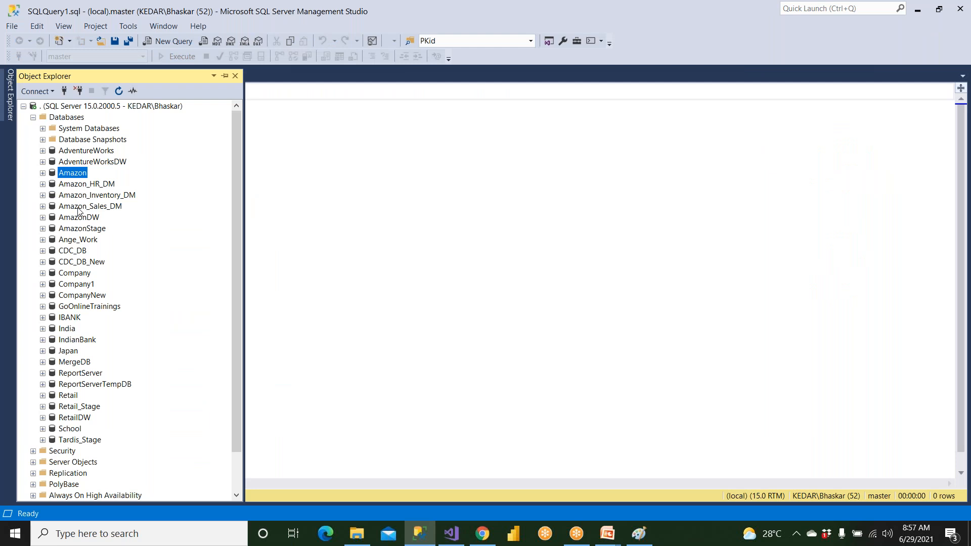
key(alt+Tab)
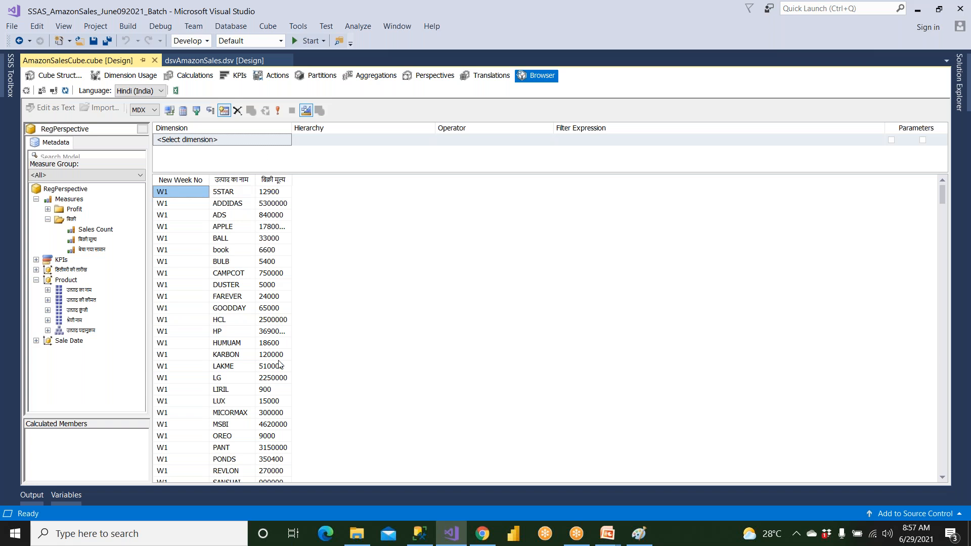
click(230, 227)
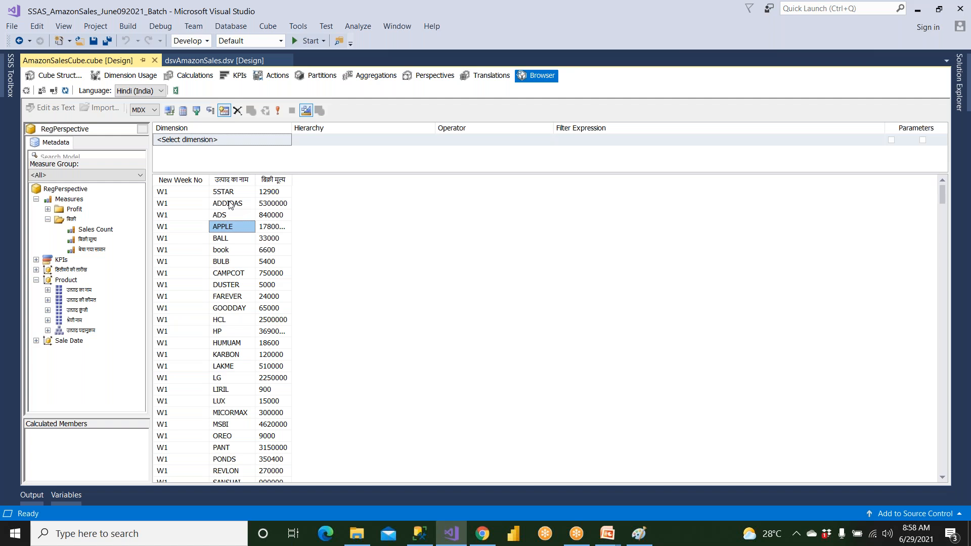
Switch to SQL Server Management Studio and expand the tables of the AdventureWorksDW database
click(410, 535)
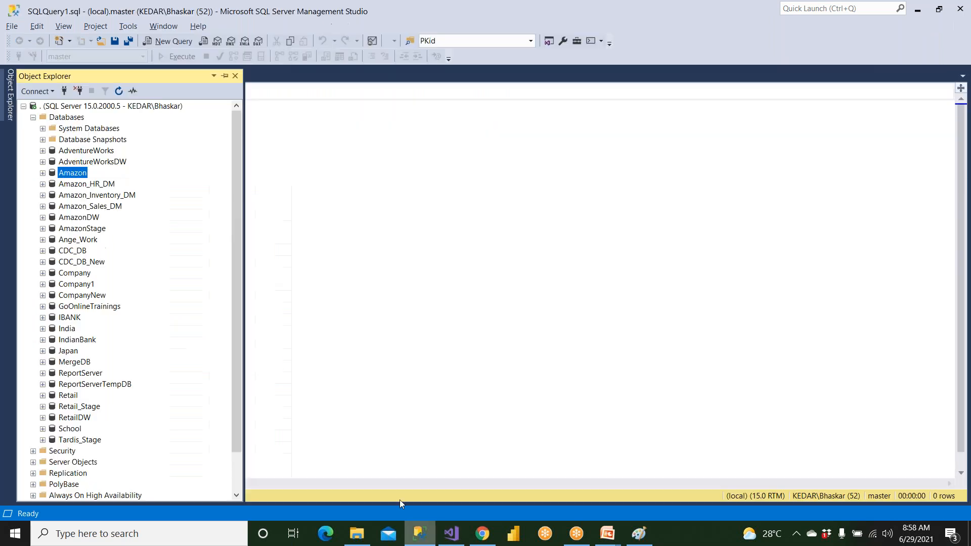
double_click(94, 162)
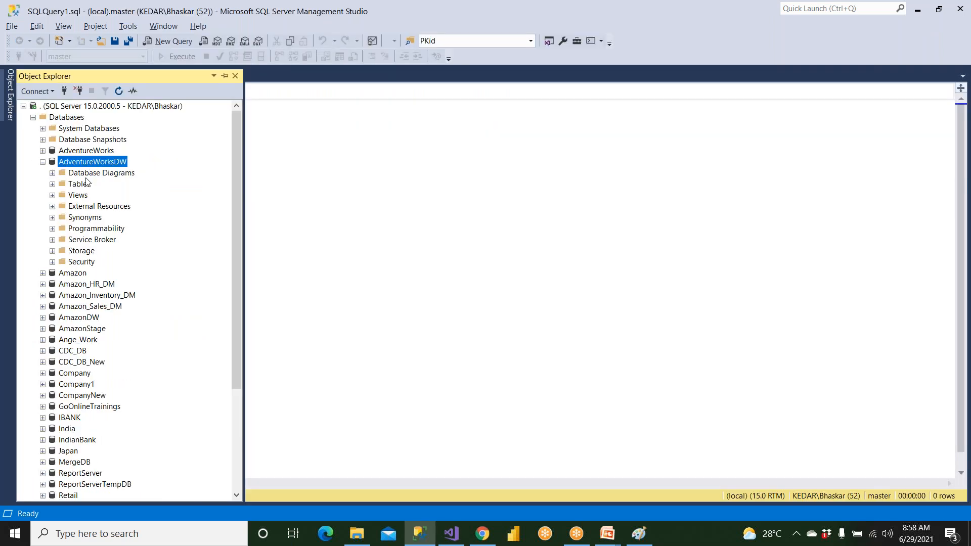
double_click(83, 184)
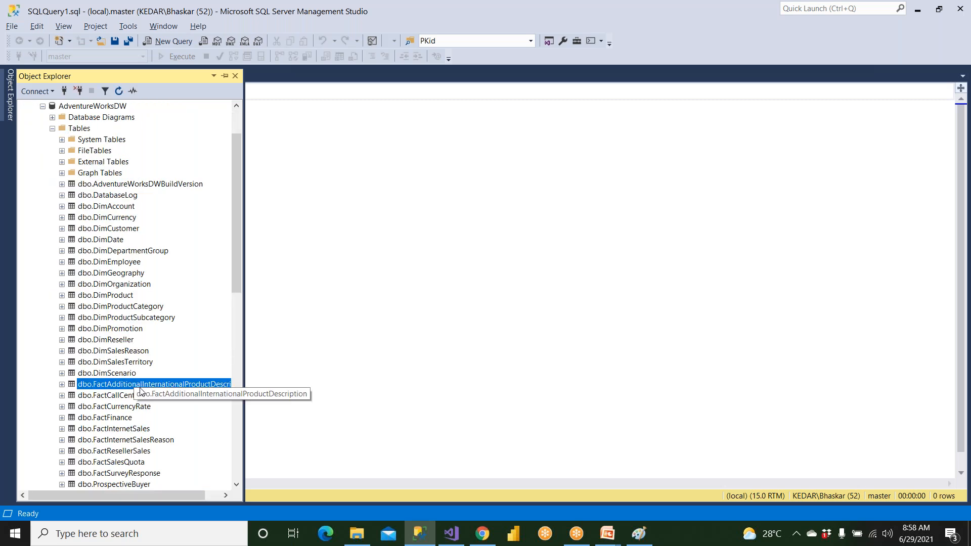
Write the query select * from [dbo].[FactAdditionalInternationalProductDescription], inserting the table name from the object tree
drag(341, 348, 340, 348)
click(343, 91)
key(Left)
key(Left)
key(Left)
key(Left)
key(Left)
key(Left)
key(Left)
key(Left)
key(Left)
key(Left)
key(Left)
key(Left)
key(Left)
key(Left)
key(Left)
key(Left)
key(Left)
key(Left)
key(Left)
key(Left)
text(select * from)
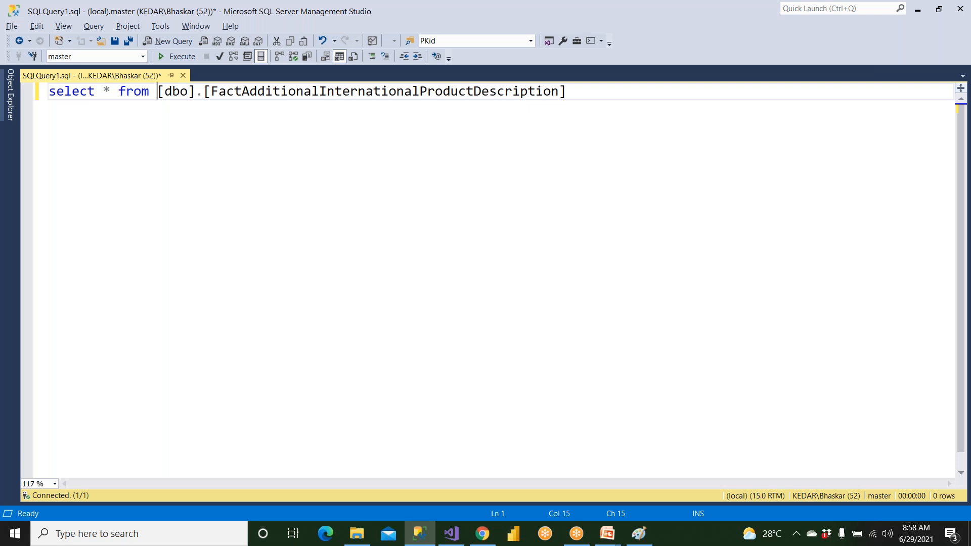
Set the query's database to AdventureWorksDW and execute it
click(143, 56)
scroll(137, 128, up, 8)
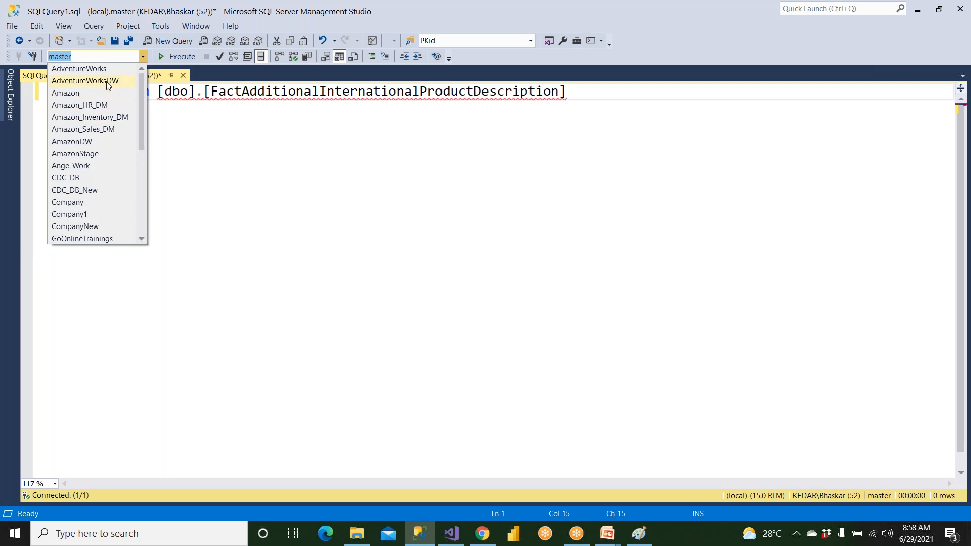
click(109, 86)
click(176, 56)
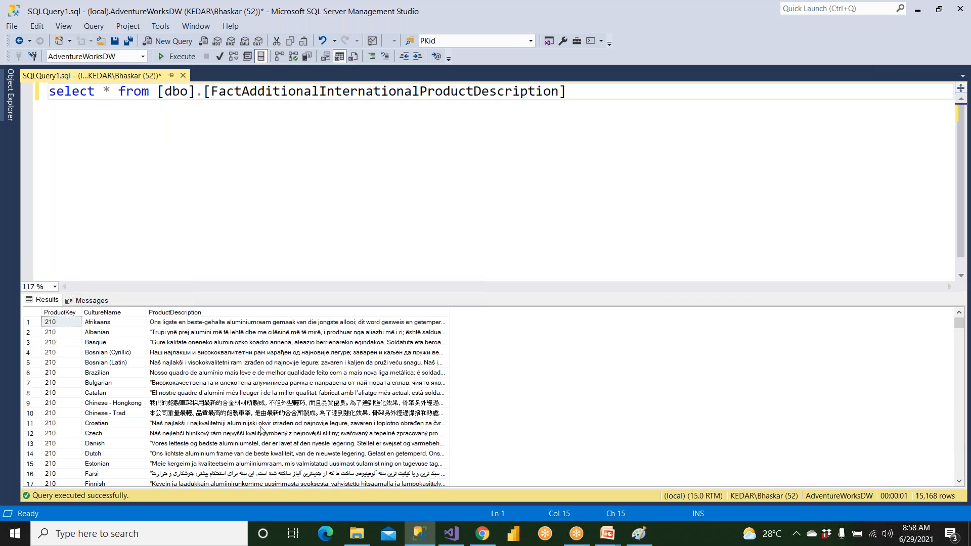
Copy the Chinese - Hongkong product description from the results and paste it a few lines below the query
click(266, 404)
right_click(266, 407)
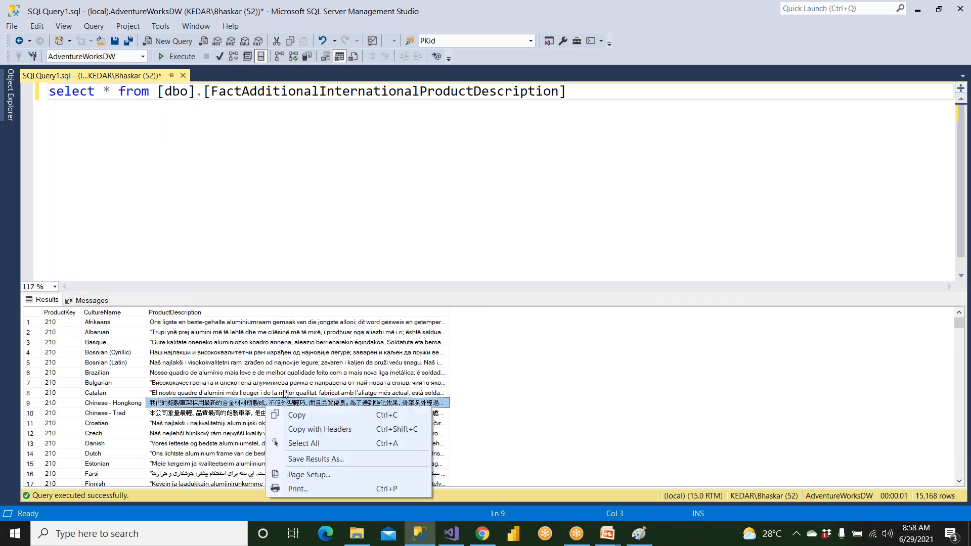
click(304, 413)
click(589, 111)
key(Down)
key(Down)
text(我們的鋁製車架採用最新的合金材料所製成，不但外型輕巧、而且品質優良。為了達到強化效果，骨架另外經過焊接和高溫處理。創新的設計絕對能充分提升踏乘舒適感和單車性能。)
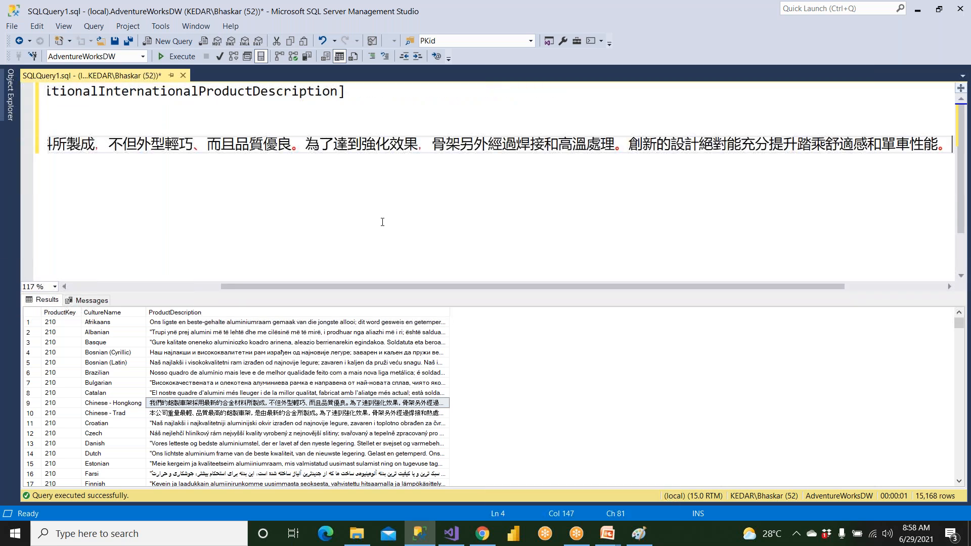
Copy the Pashto product description from result row 42 and paste it on a new line above the Chinese text
click(112, 404)
click(160, 424)
scroll(163, 424, down, 11)
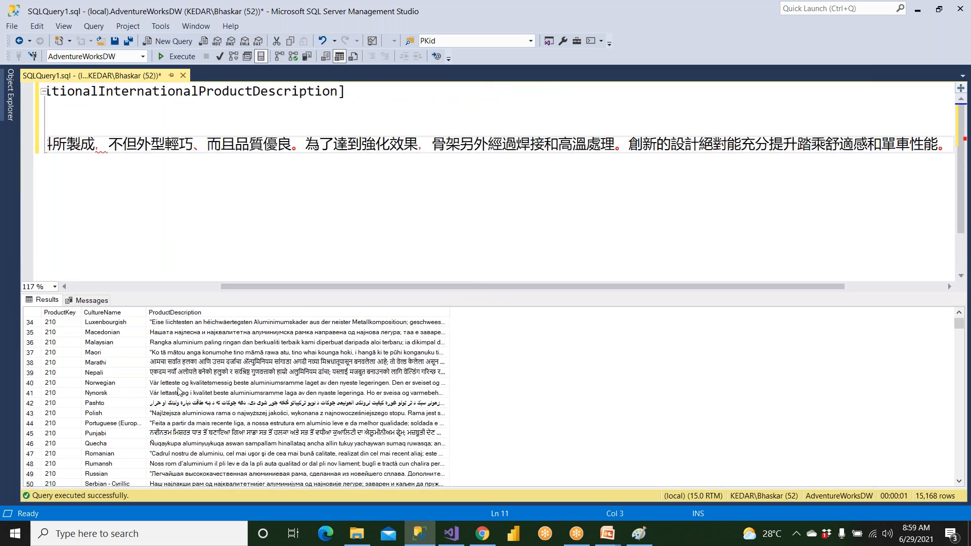
click(169, 405)
right_click(169, 407)
click(188, 412)
click(163, 257)
click(247, 124)
key(Return)
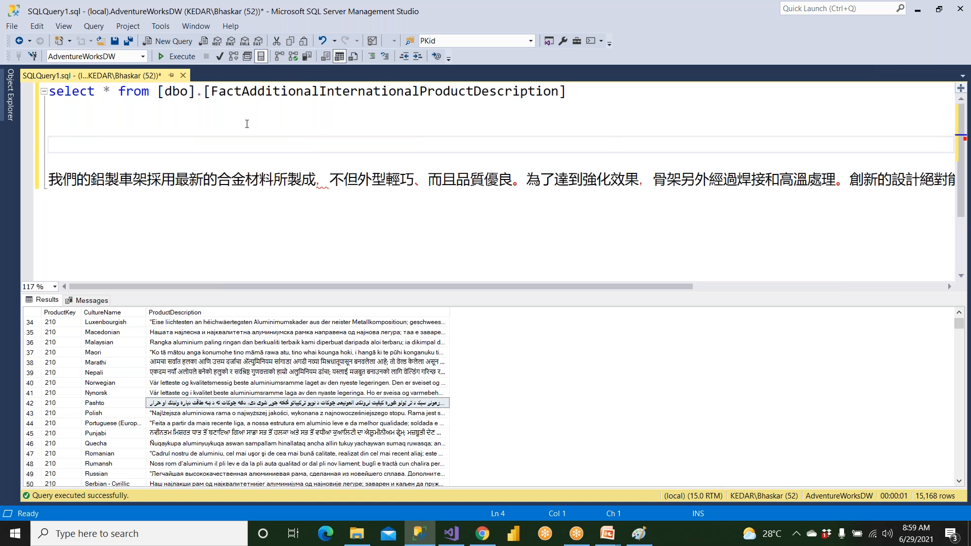
key(ctrl+v)
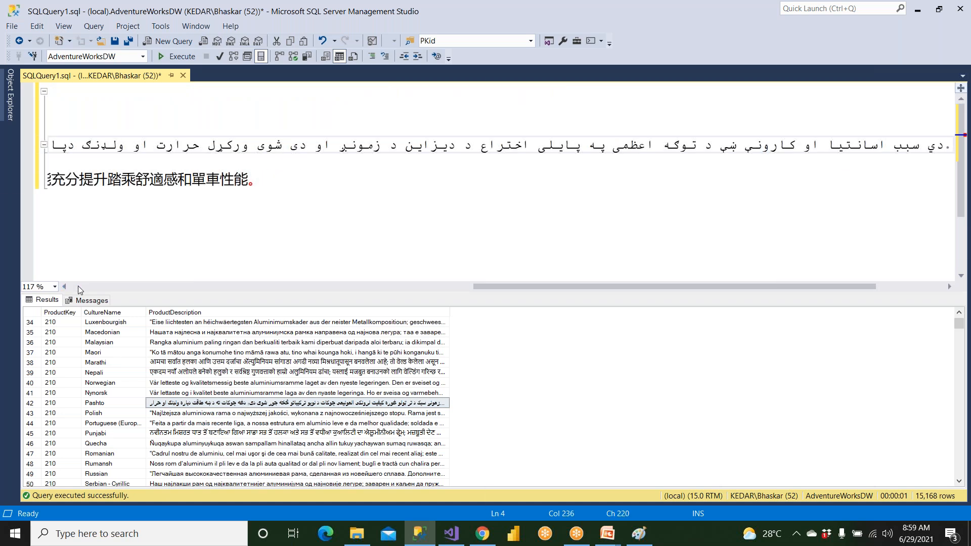
Copy the Nepali product description from result row 167 and paste it on a new line above the Pashto text
click(79, 286)
click(181, 454)
scroll(181, 453, down, 20)
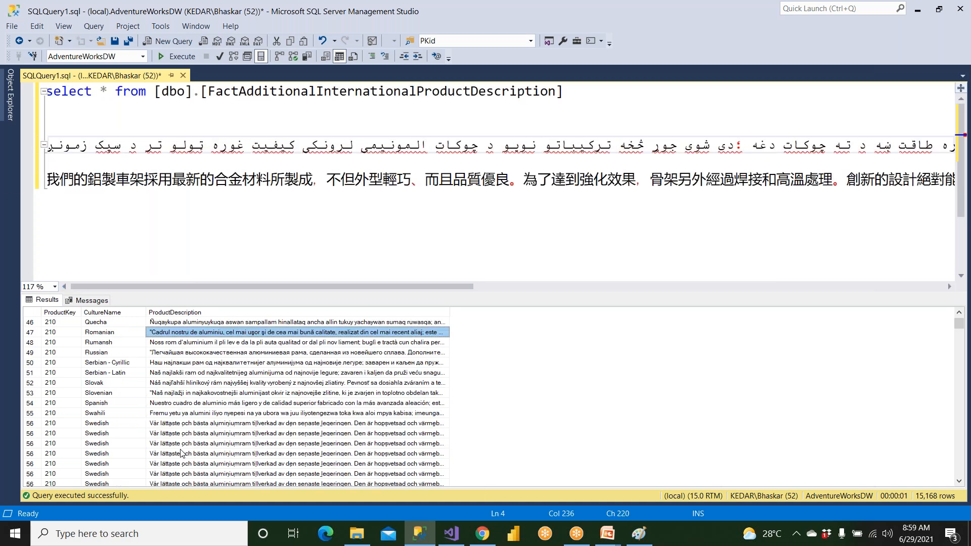
scroll(181, 454, down, 10)
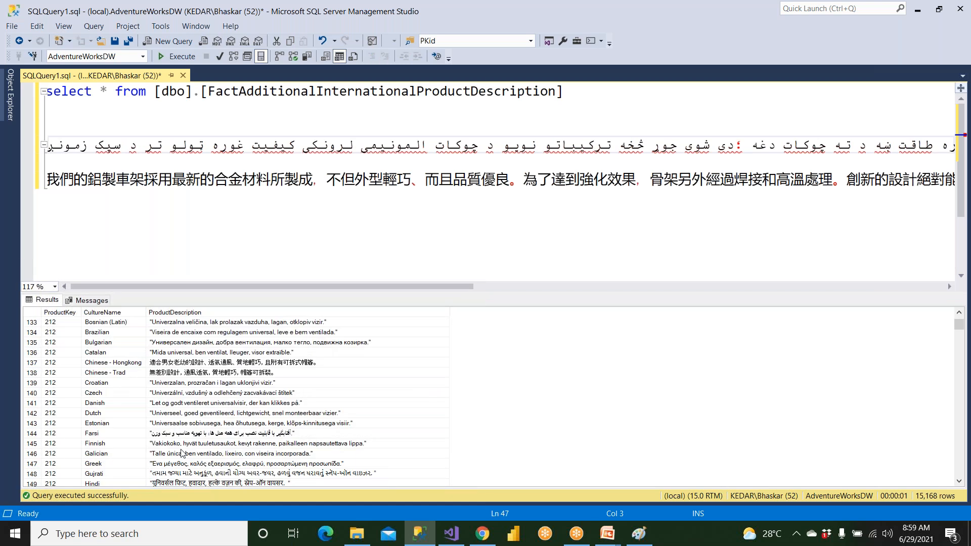
scroll(181, 454, down, 11)
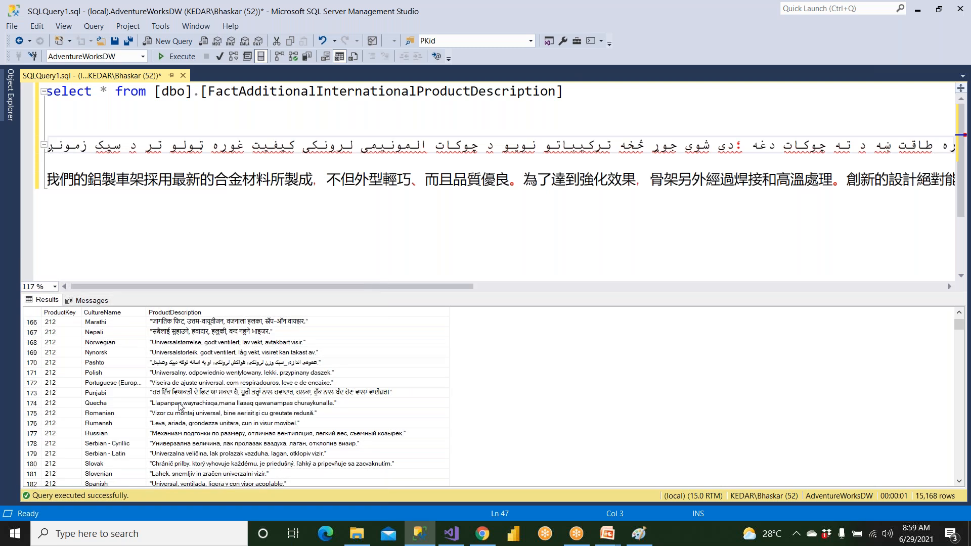
right_click(174, 332)
click(205, 336)
click(90, 124)
key(Return)
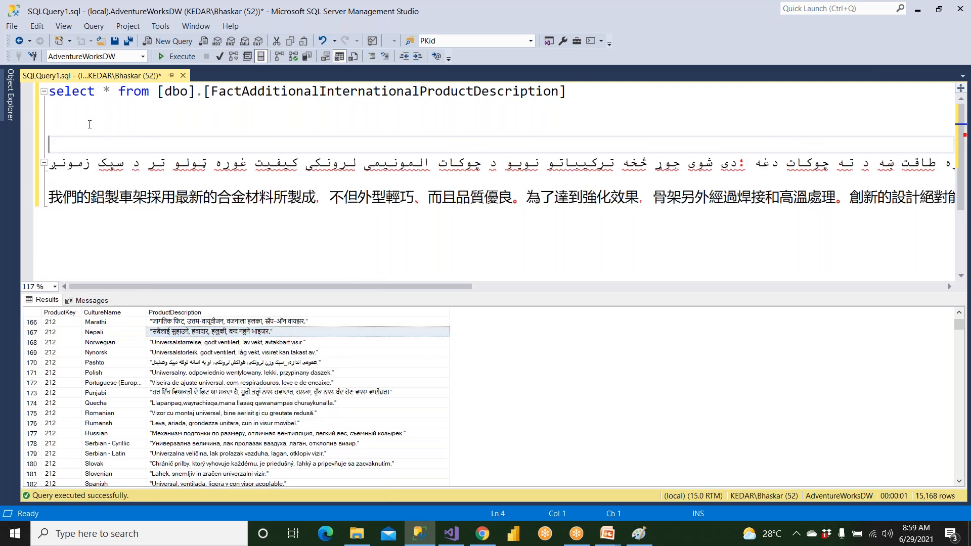
key(ctrl+v)
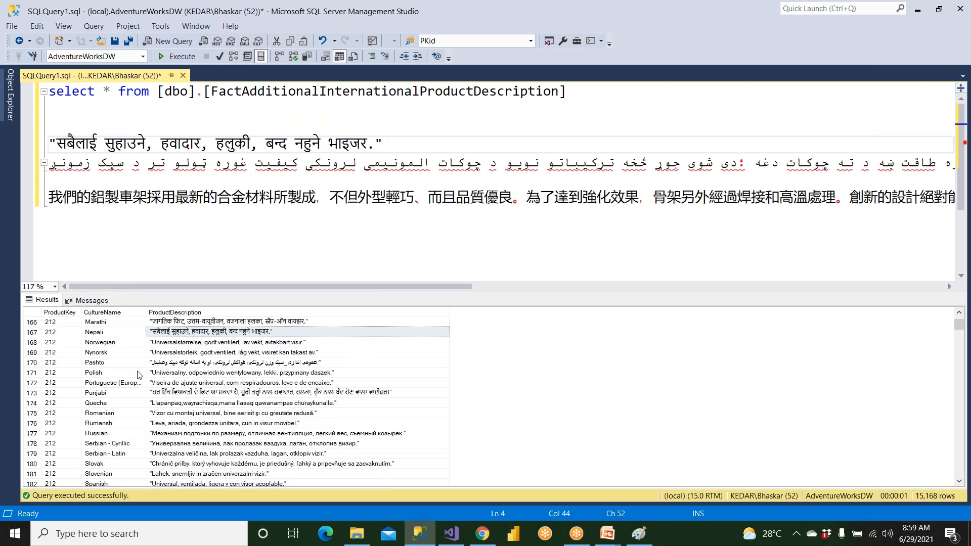
Copy the Telugu product description from result row 186, paste it above the Nepali text and select the pasted line
scroll(177, 450, down, 2)
click(181, 462)
right_click(181, 462)
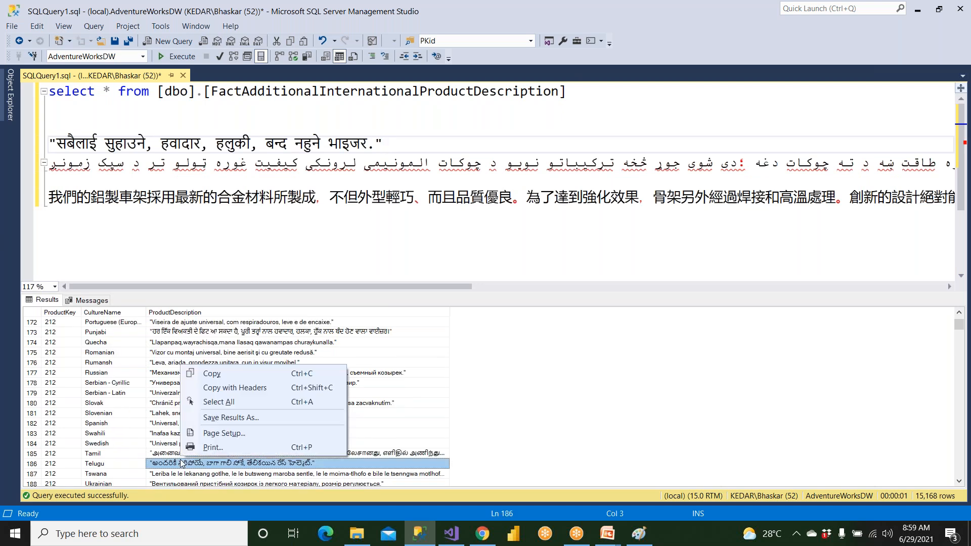
click(212, 373)
click(93, 123)
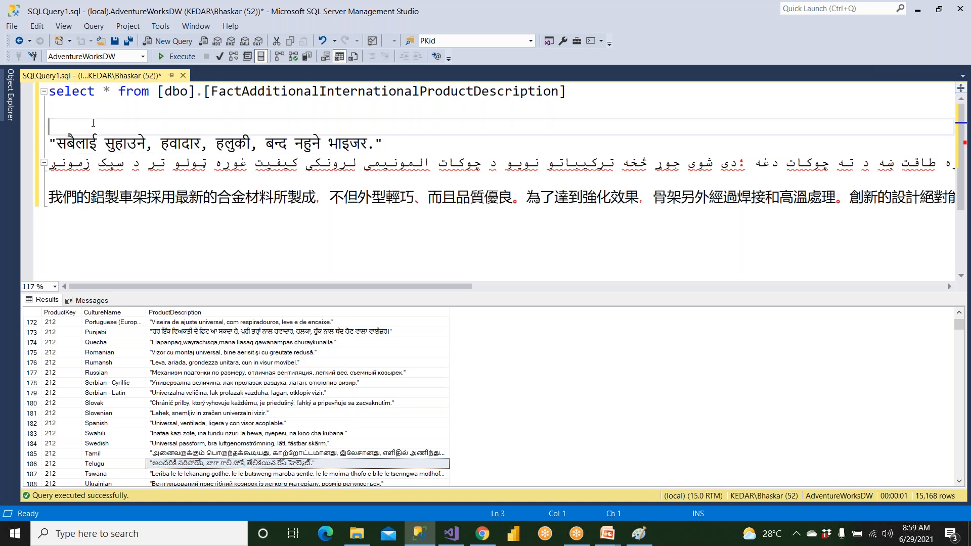
key(Return)
key(Return)
key(ctrl+v)
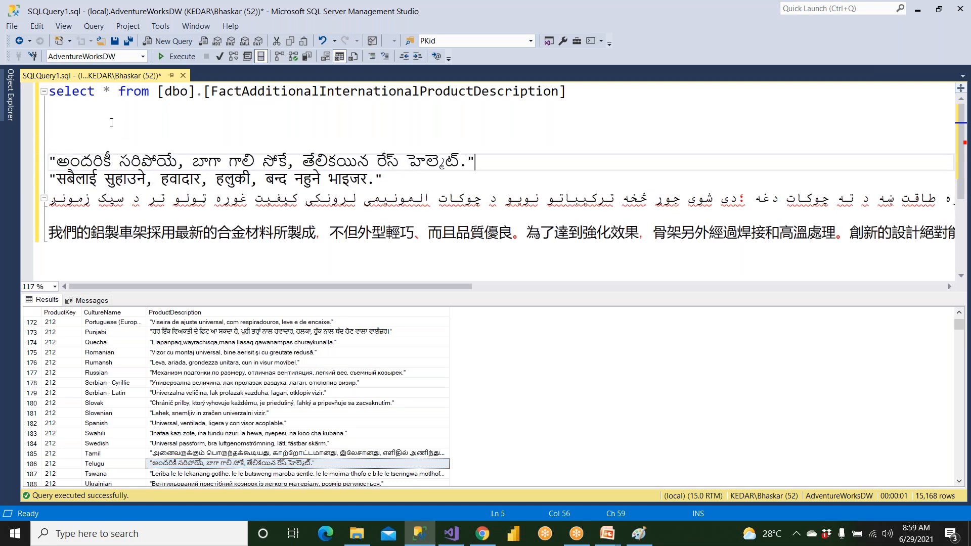
key(shift+Home)
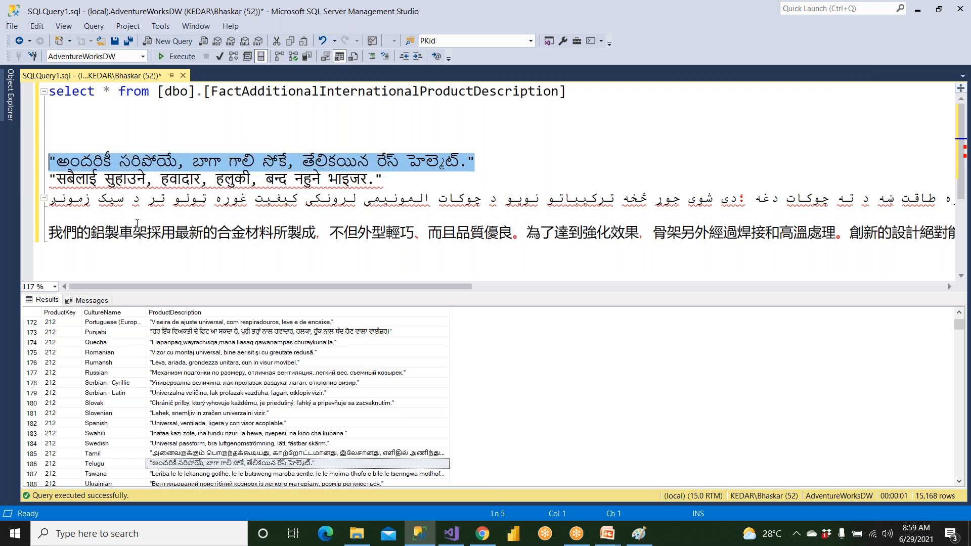
Expand the columns of FactAdditionalInternationalProductDescription, inspect the data type of ProductDescription, and pin the Object Explorer open
click(187, 304)
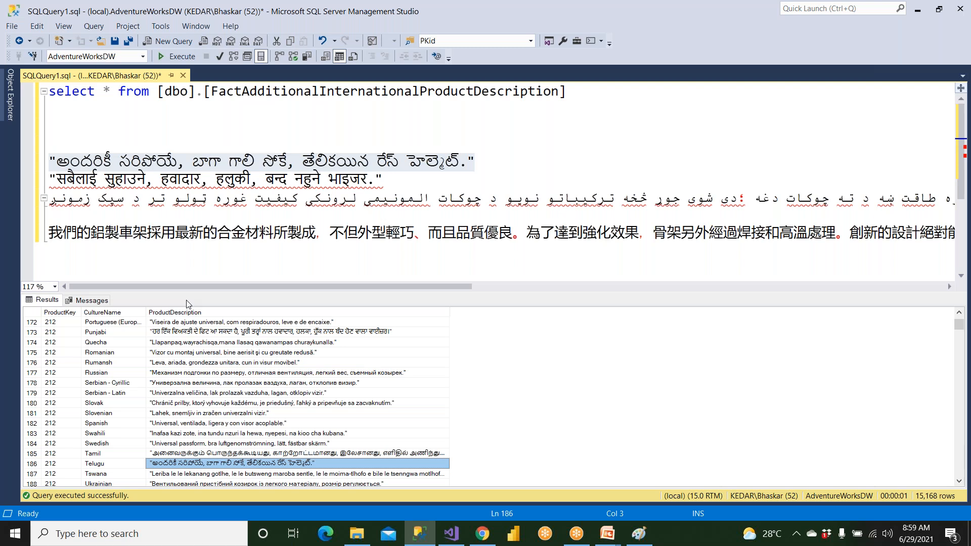
drag(97, 353, 116, 434)
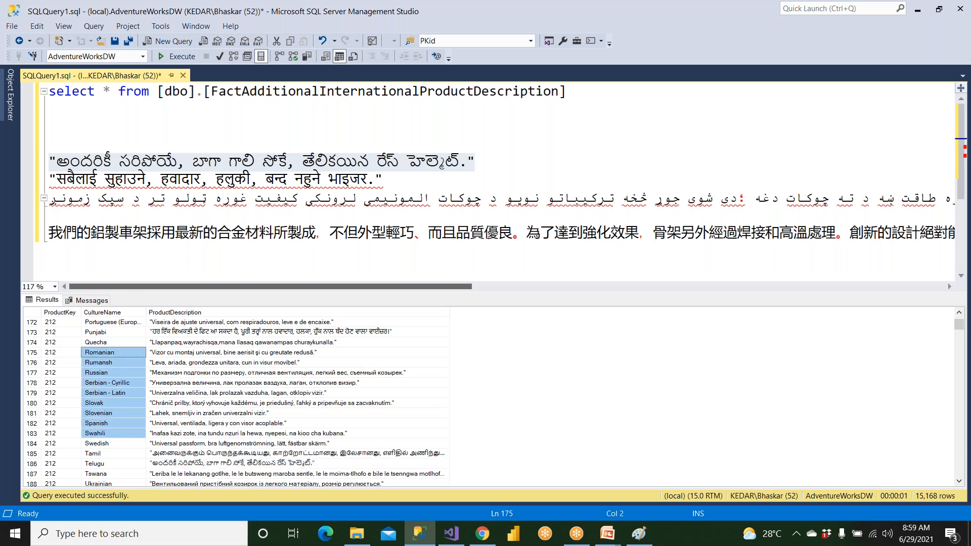
click(10, 105)
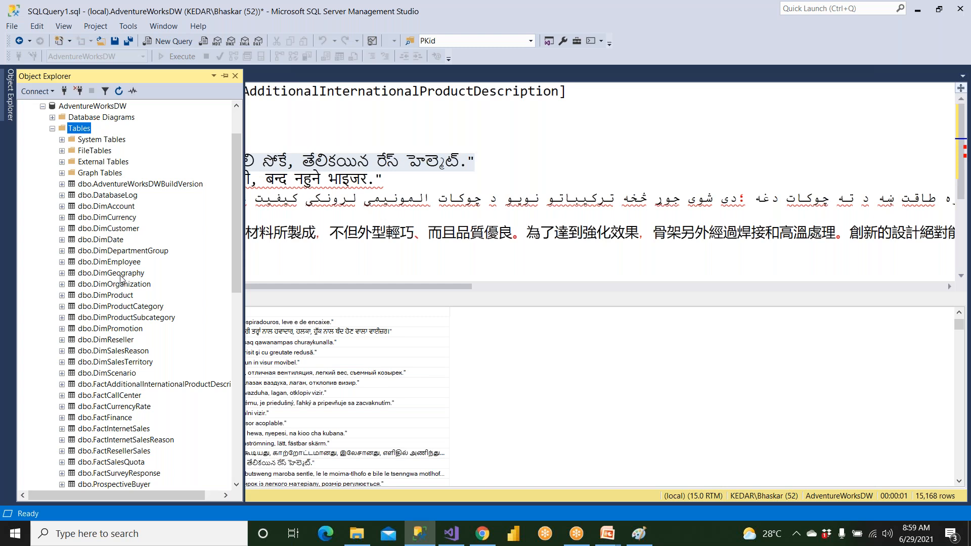
click(63, 385)
click(72, 396)
scroll(151, 344, down, 3)
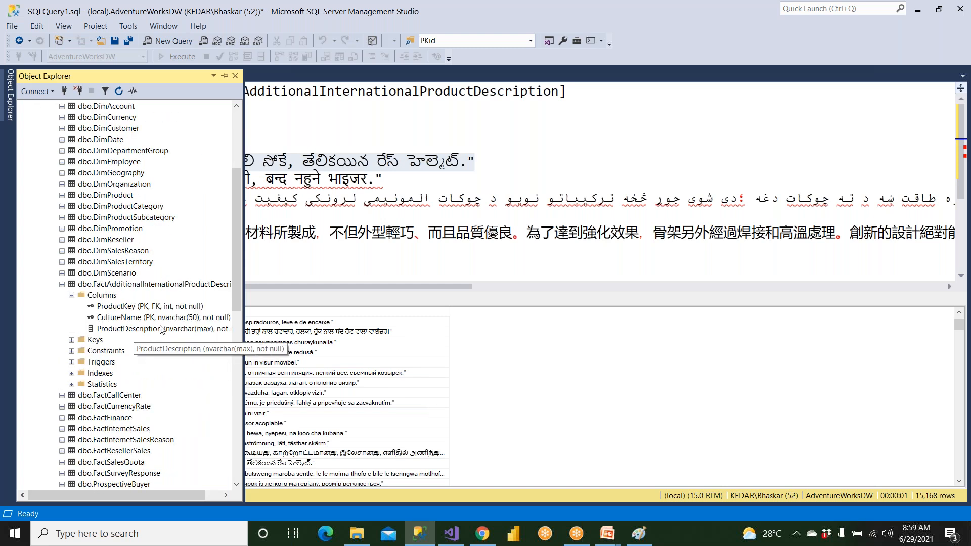
click(161, 330)
drag(187, 493, 207, 494)
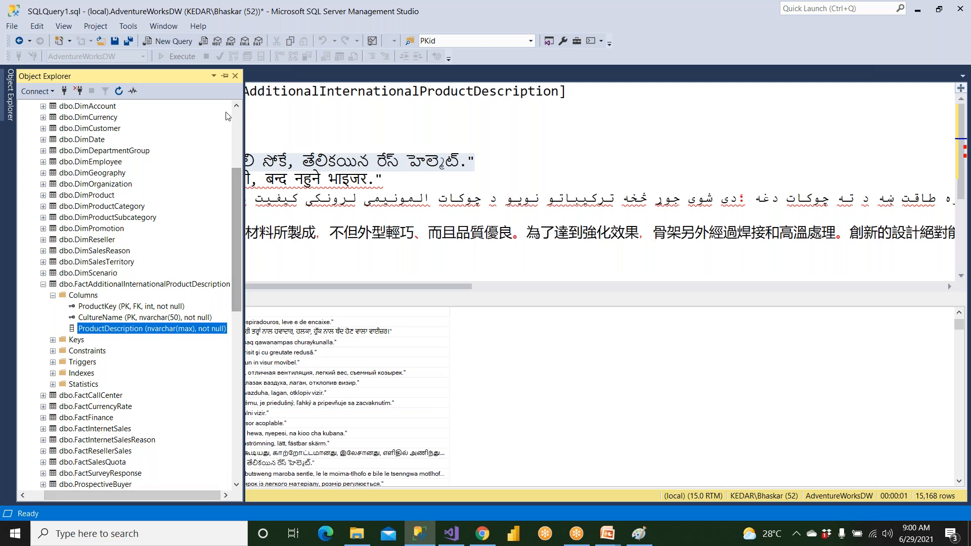
click(224, 75)
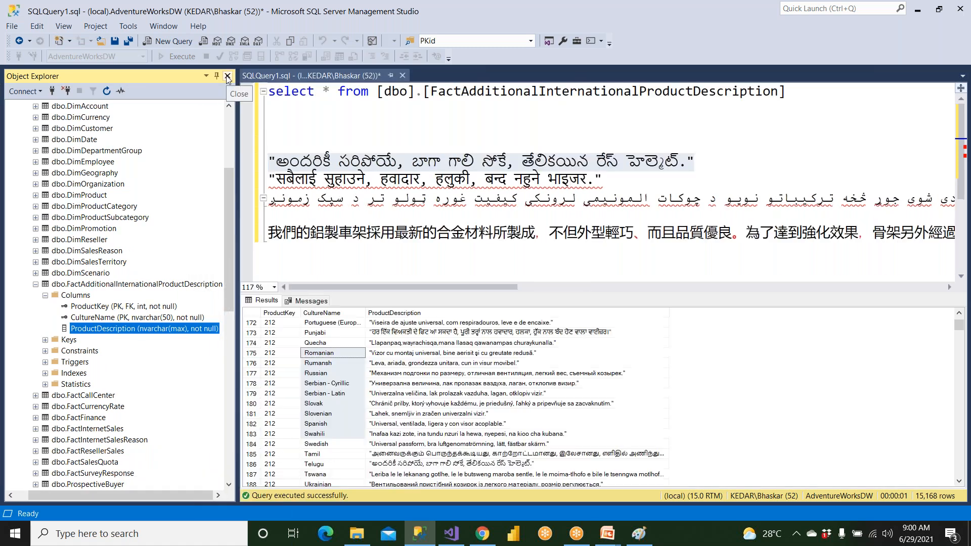
Compare the ProductDescription column definition with the descriptions in the result rows for products 212 and 213
click(400, 336)
scroll(418, 394, down, 1)
scroll(422, 383, down, 5)
drag(422, 373, 435, 443)
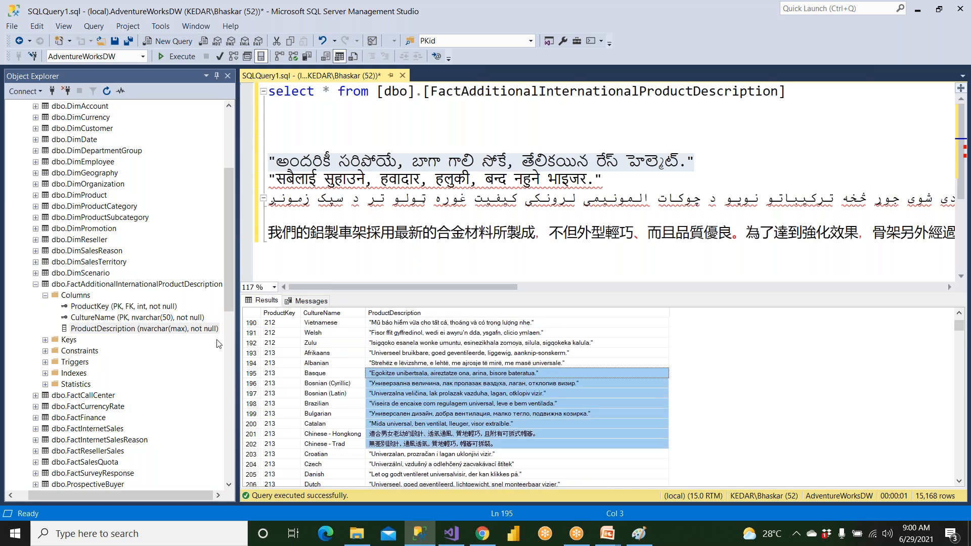
click(146, 330)
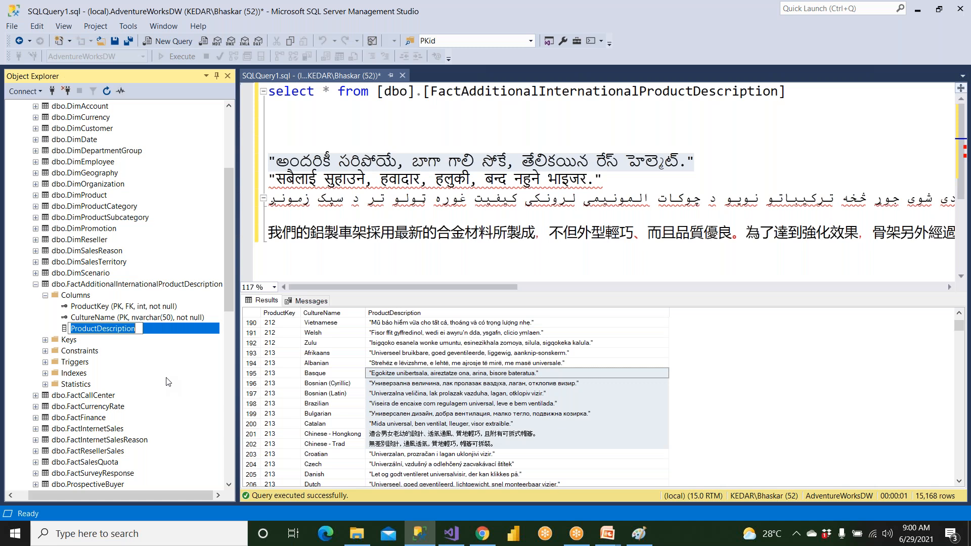
click(434, 353)
scroll(434, 425, down, 9)
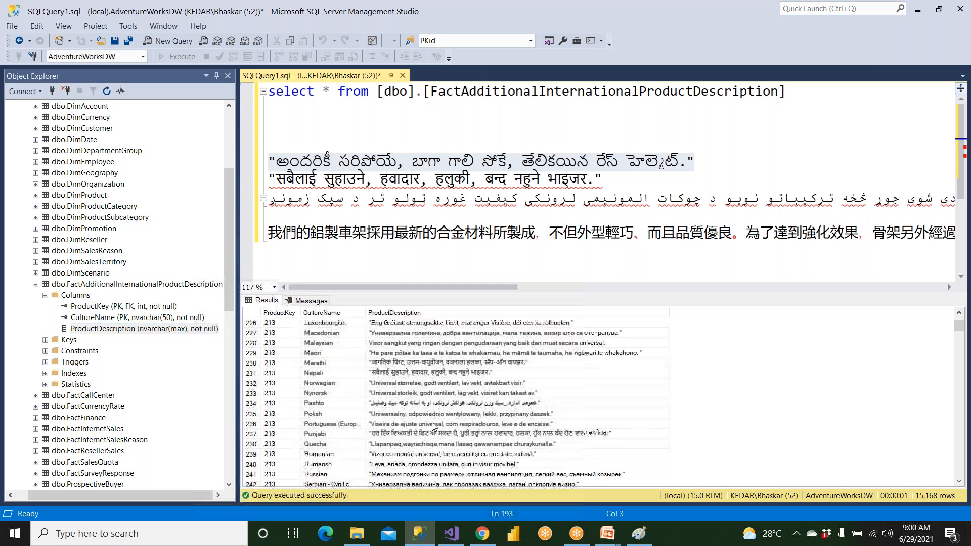
right_click(390, 354)
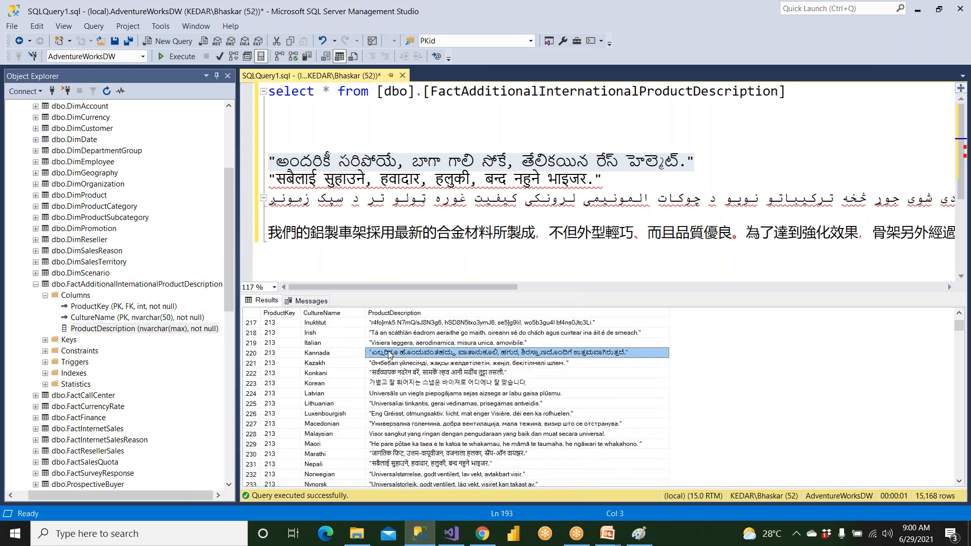
Examine the CultureName values for product 213, from Inuktitut through Korean, Marathi and Punjabi to Urdu
click(334, 354)
click(330, 343)
click(326, 334)
click(326, 323)
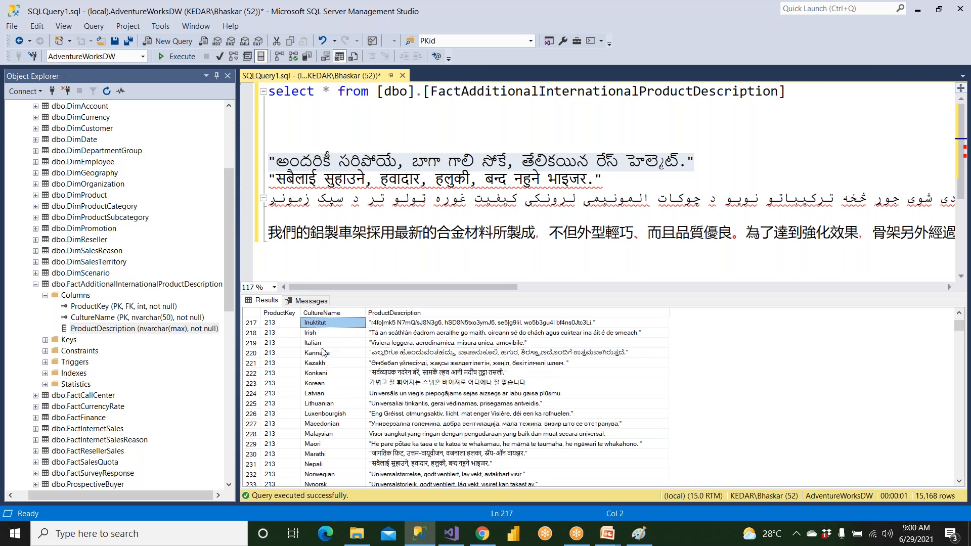
click(324, 384)
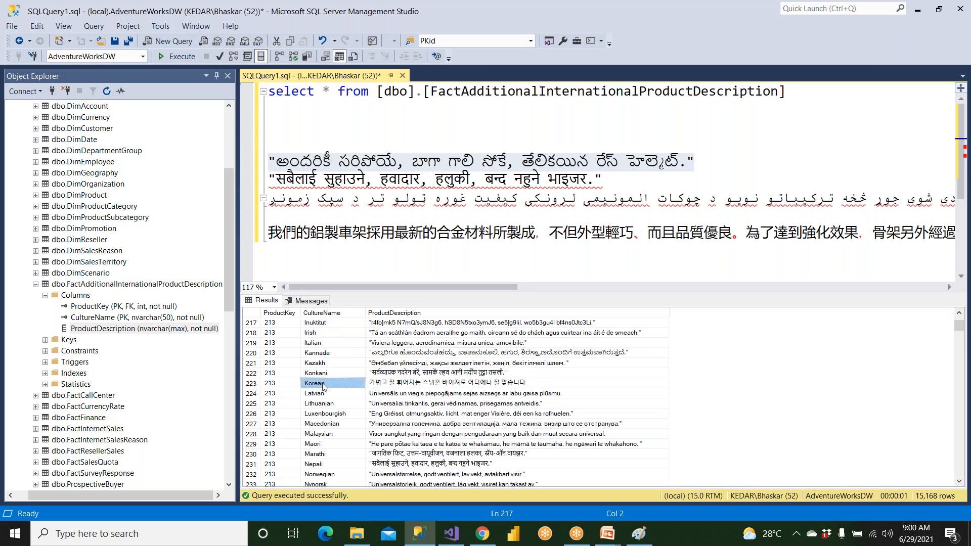
click(330, 445)
click(331, 465)
click(332, 455)
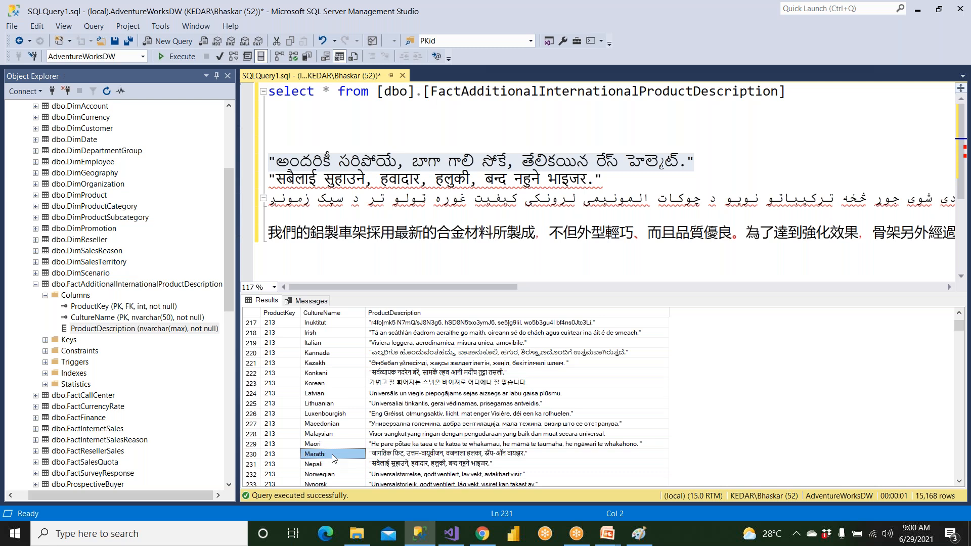
scroll(332, 457, down, 3)
click(327, 434)
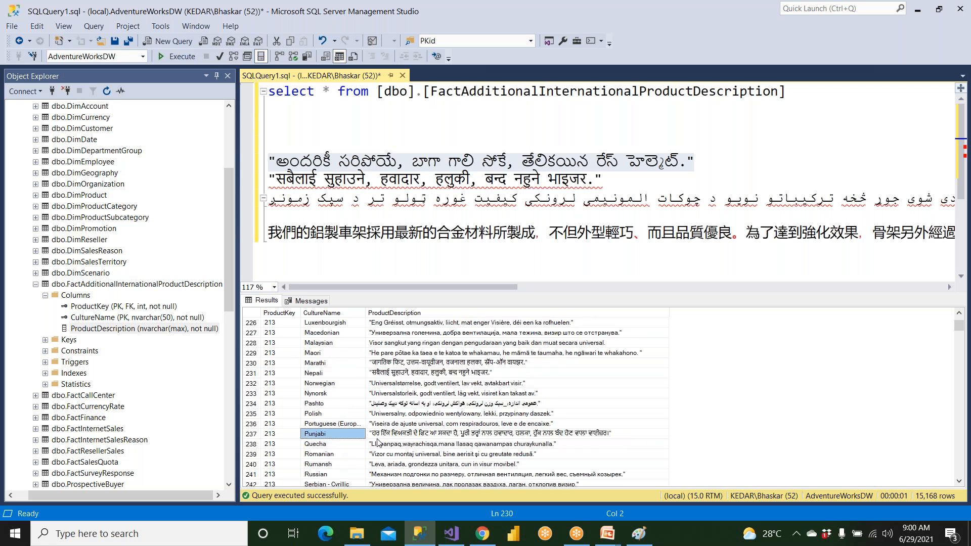
click(332, 445)
click(333, 455)
click(334, 465)
click(334, 475)
scroll(334, 478, down, 2)
click(331, 464)
scroll(329, 471, down, 1)
scroll(330, 468, down, 2)
click(327, 445)
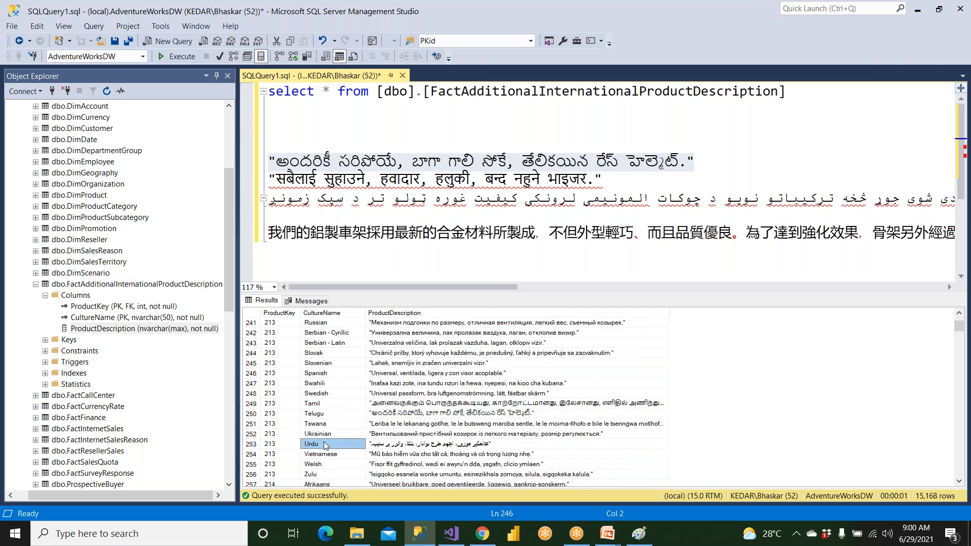
Examine the CultureName values for product 213 from Tswana back through Telugu, Tamil and Swedish to Swahili
click(325, 423)
click(323, 415)
click(324, 404)
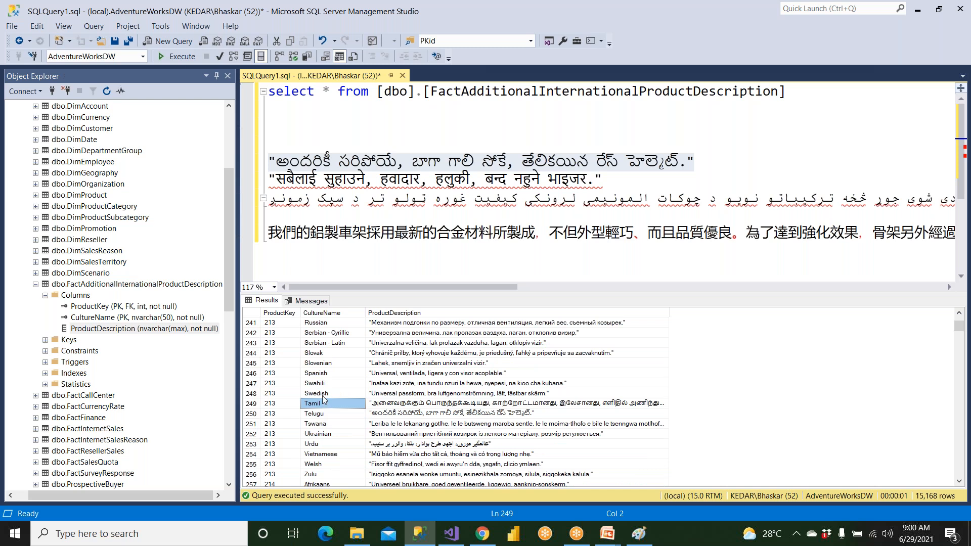
click(324, 394)
click(324, 384)
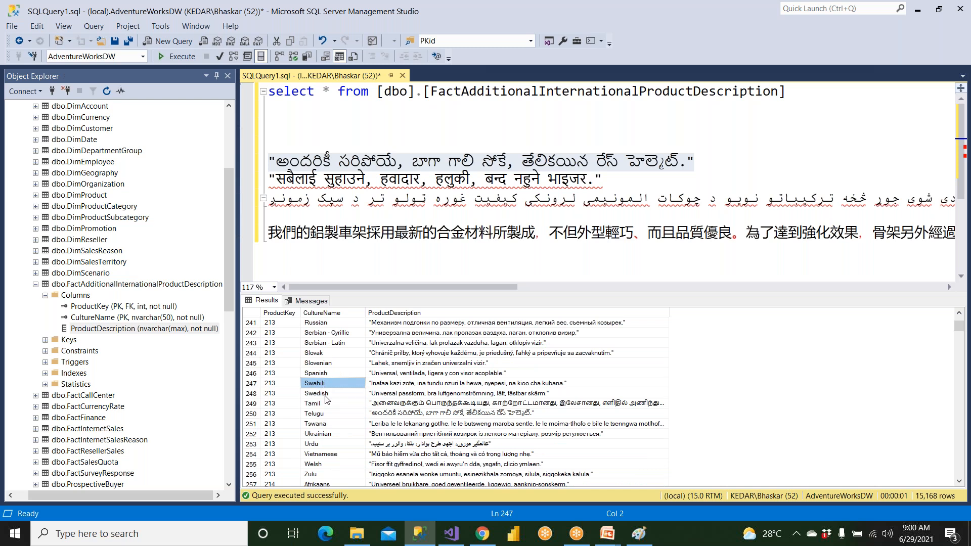
Copy the Tamil product description from result row 249 and paste it on the blank line above the Telugu text in the query
right_click(386, 406)
click(408, 415)
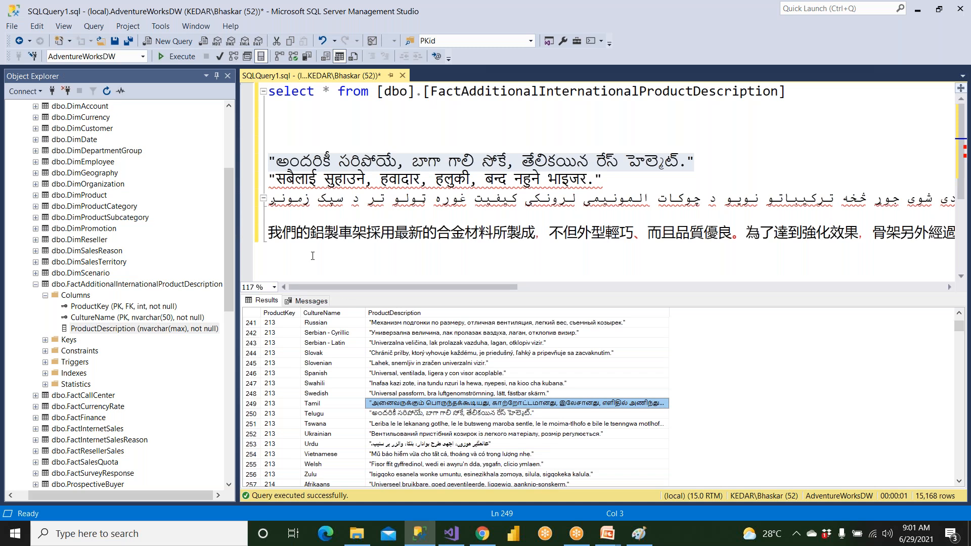
click(296, 130)
key(ctrl+v)
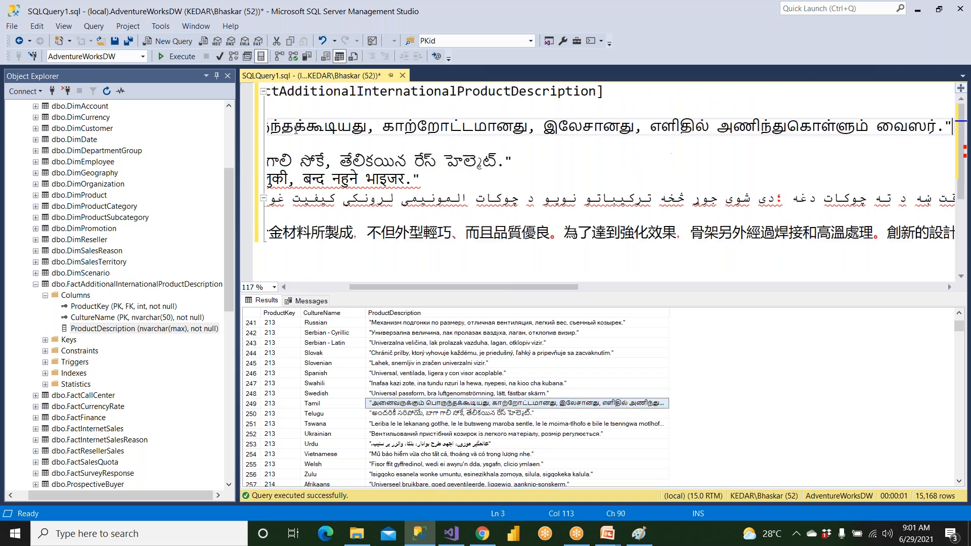
Compare the Hindi cube browser output in Visual Studio with the Tamil and Telugu descriptions for product 213 in Management Studio
click(452, 533)
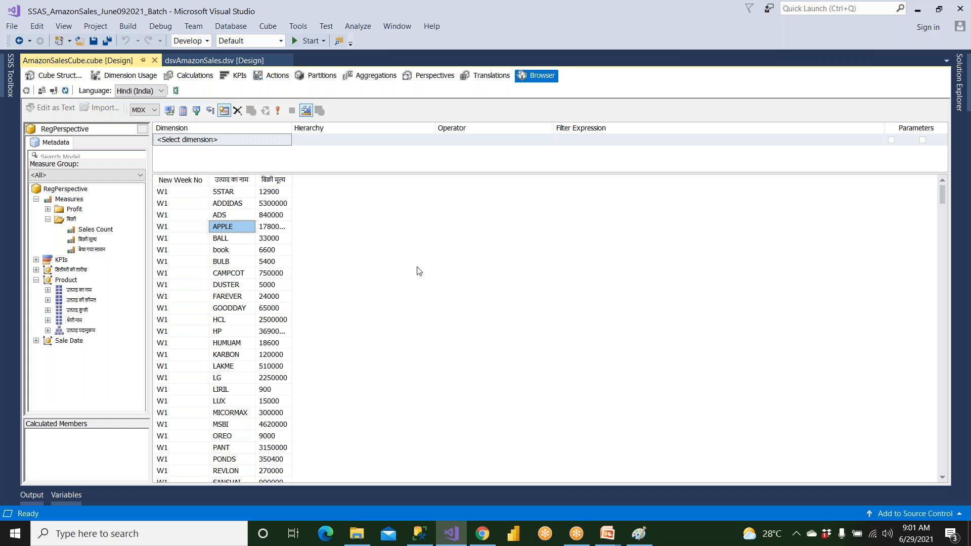
click(420, 534)
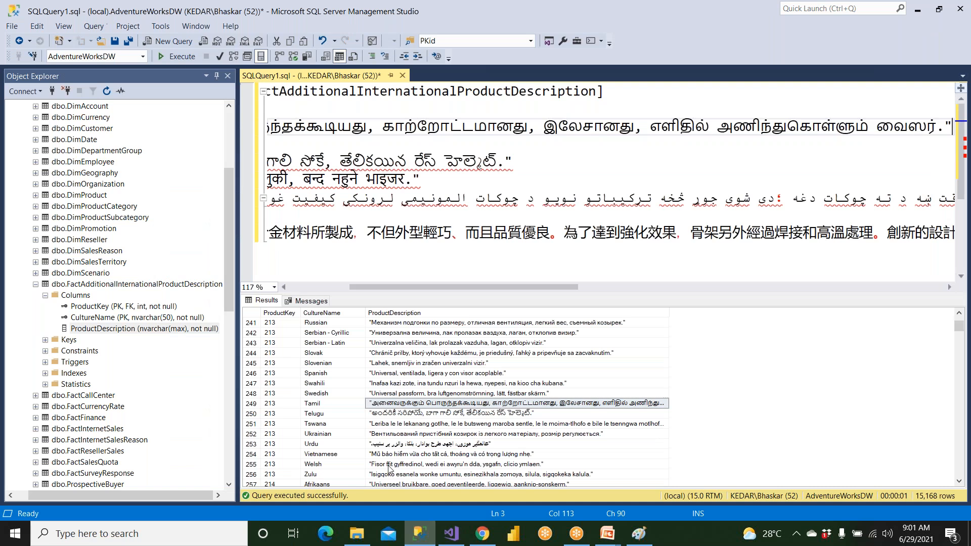
click(393, 407)
click(400, 415)
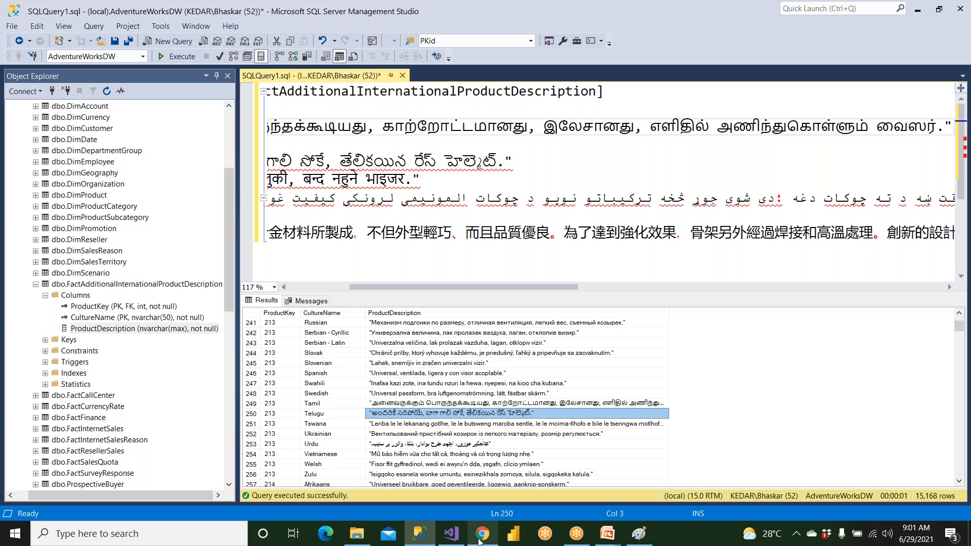
Switch to Visual Studio and review AmazonSalesCube's translations, perspectives, aggregations and partitions
click(450, 540)
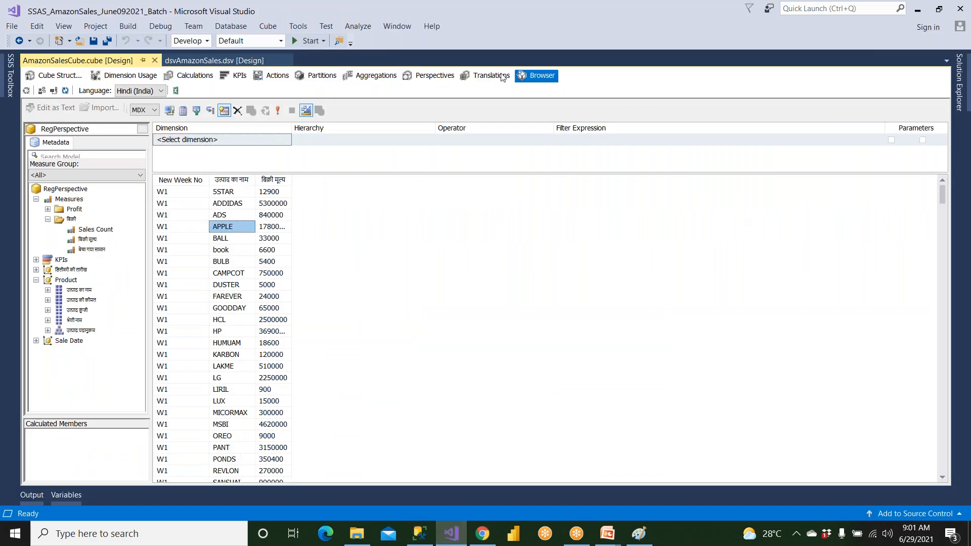
click(495, 75)
click(438, 76)
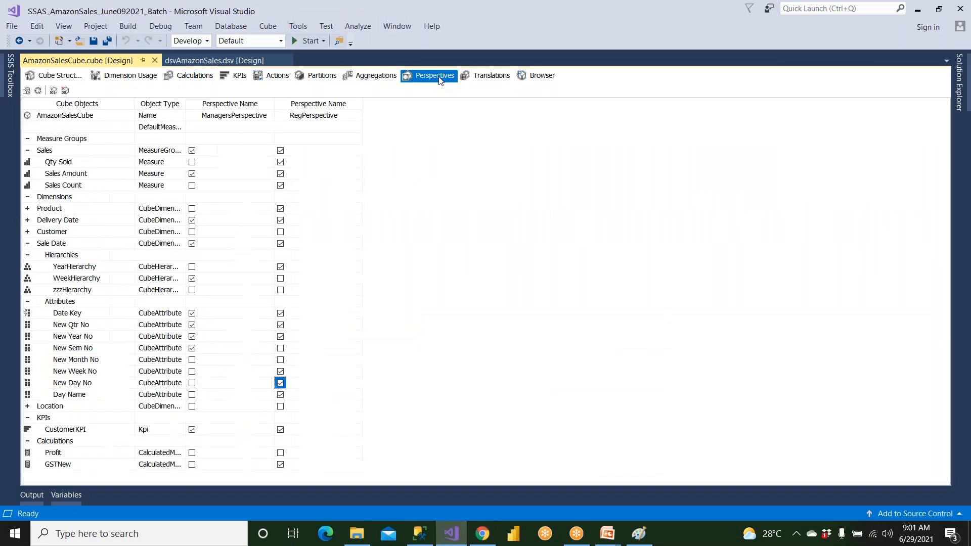
click(389, 79)
click(318, 75)
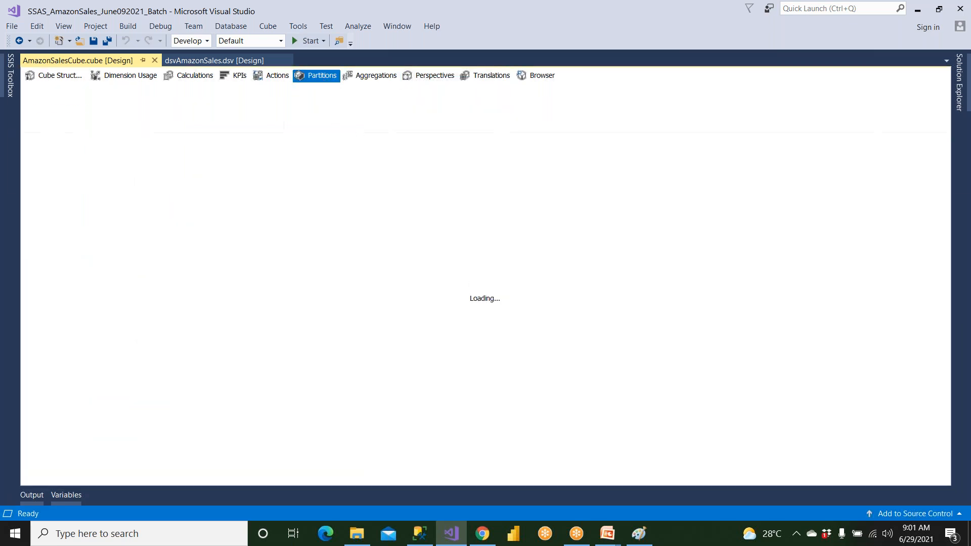
click(361, 78)
click(313, 79)
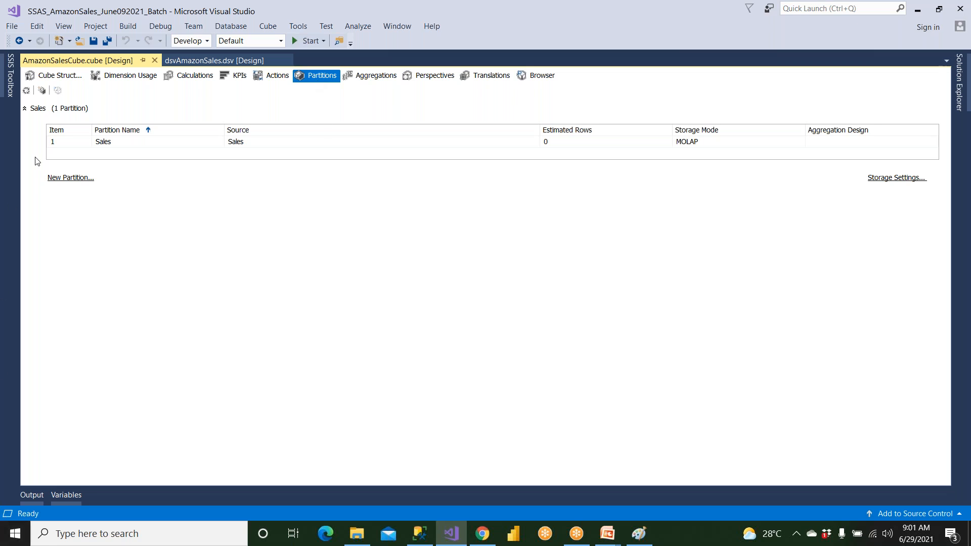
Return to AmazonSalesCube's structure view and save the cube
click(59, 76)
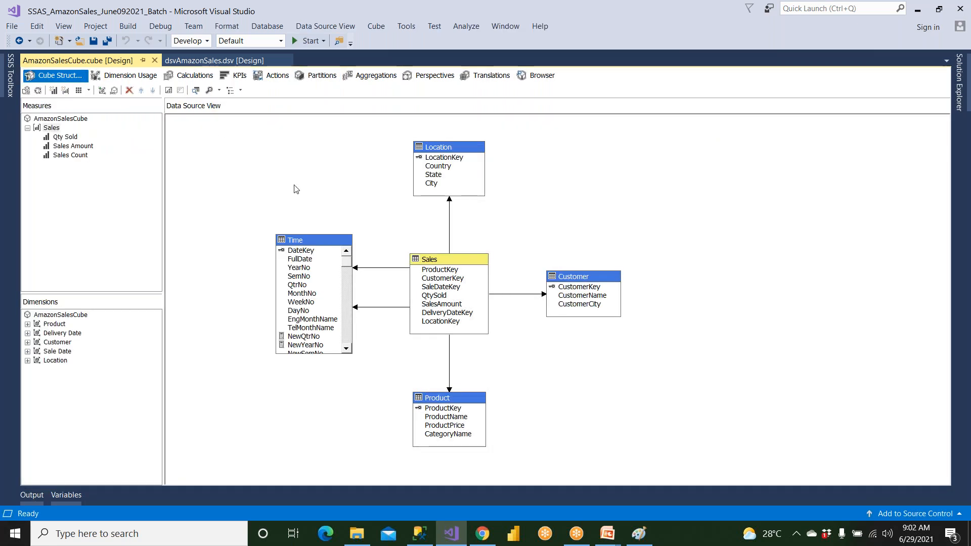
click(93, 41)
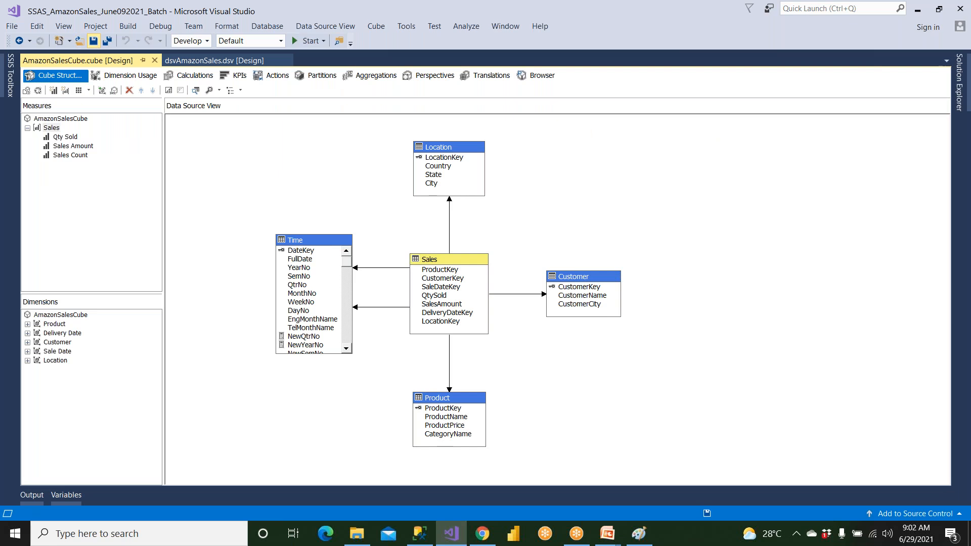
Switch to the running PowerPoint slide show, review the Translation slide and go back to the Perspectives and Translations title slide
click(607, 533)
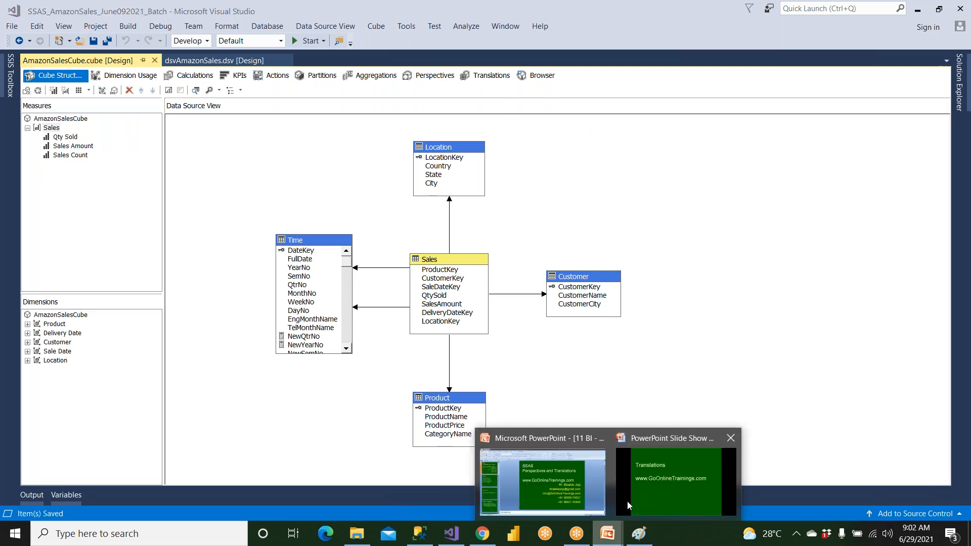
click(641, 488)
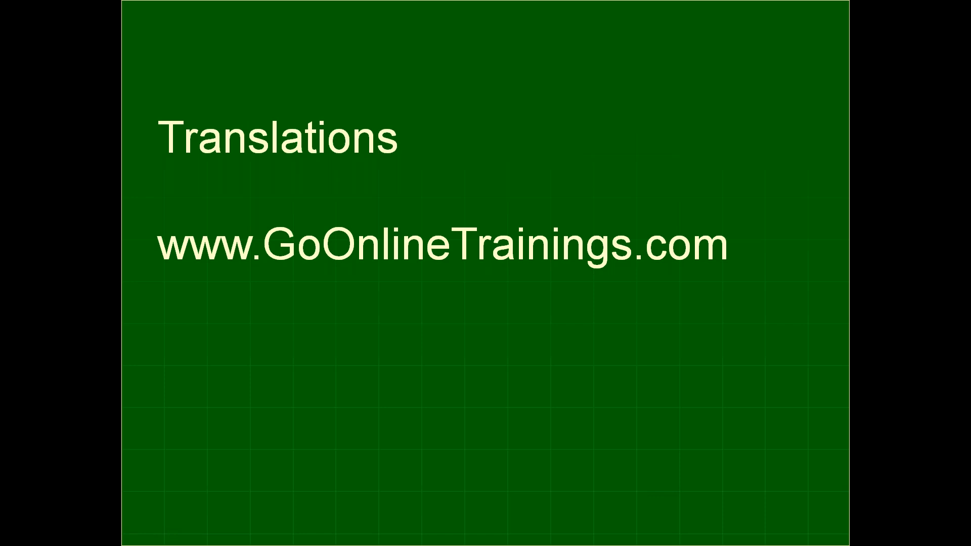
click(468, 216)
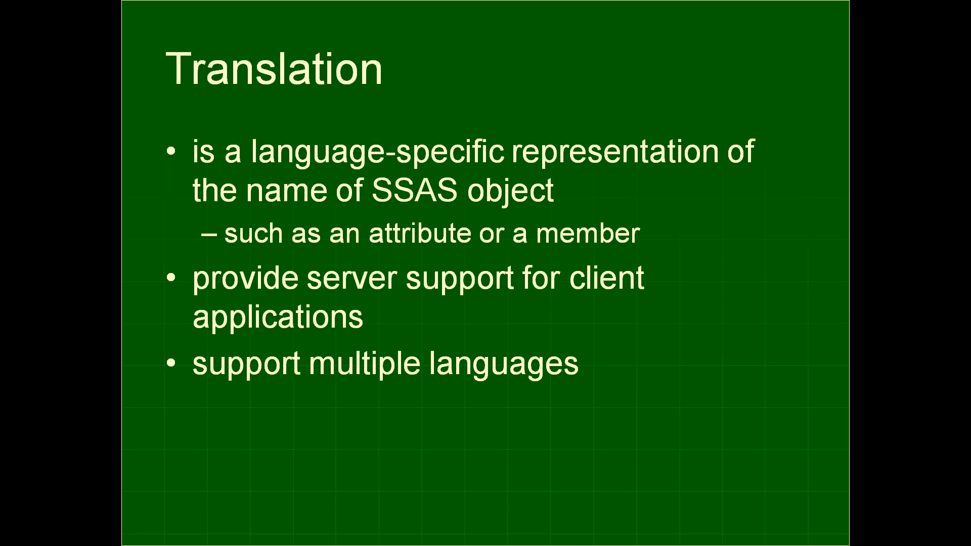
key(Left)
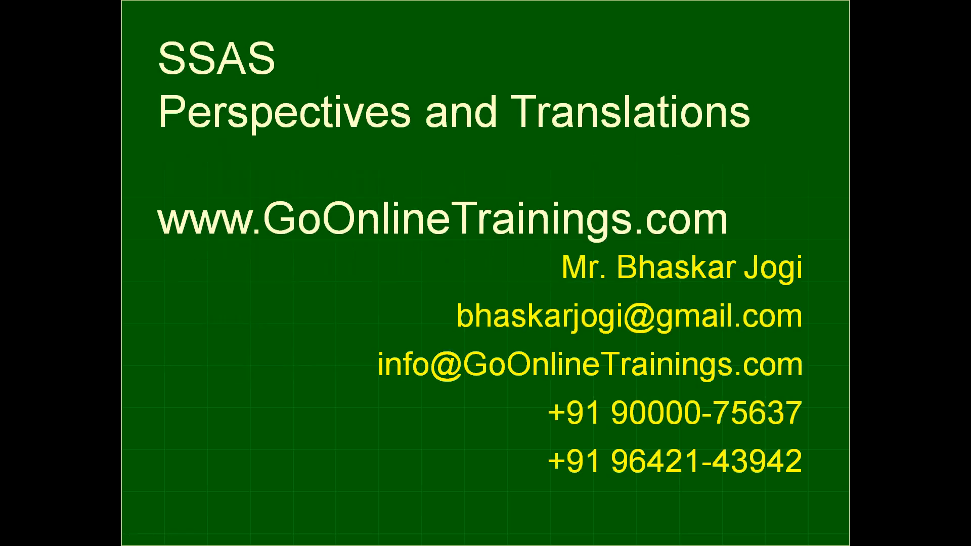